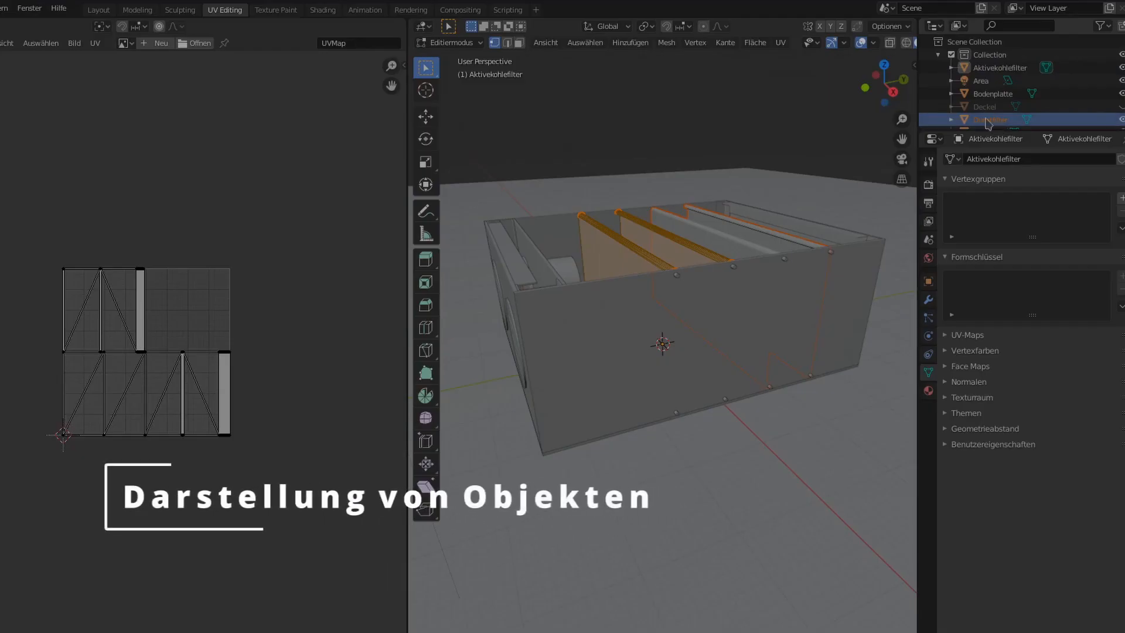
- Select the Aktivekohlefilter object and switch to the Layout workspace
left_click(1000, 68)
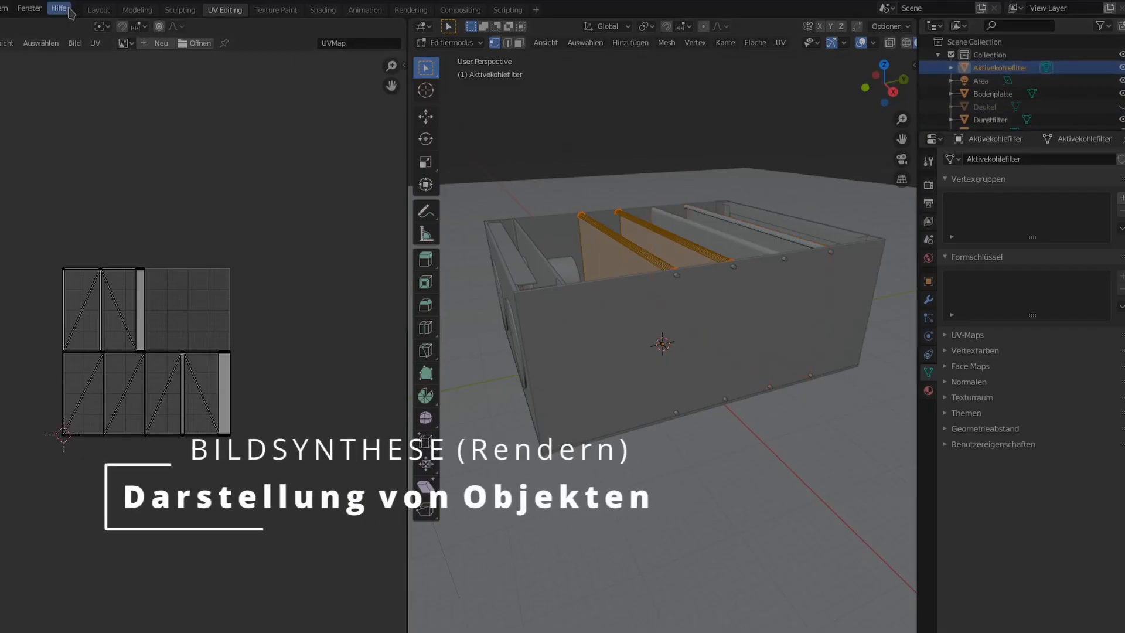
left_click(99, 10)
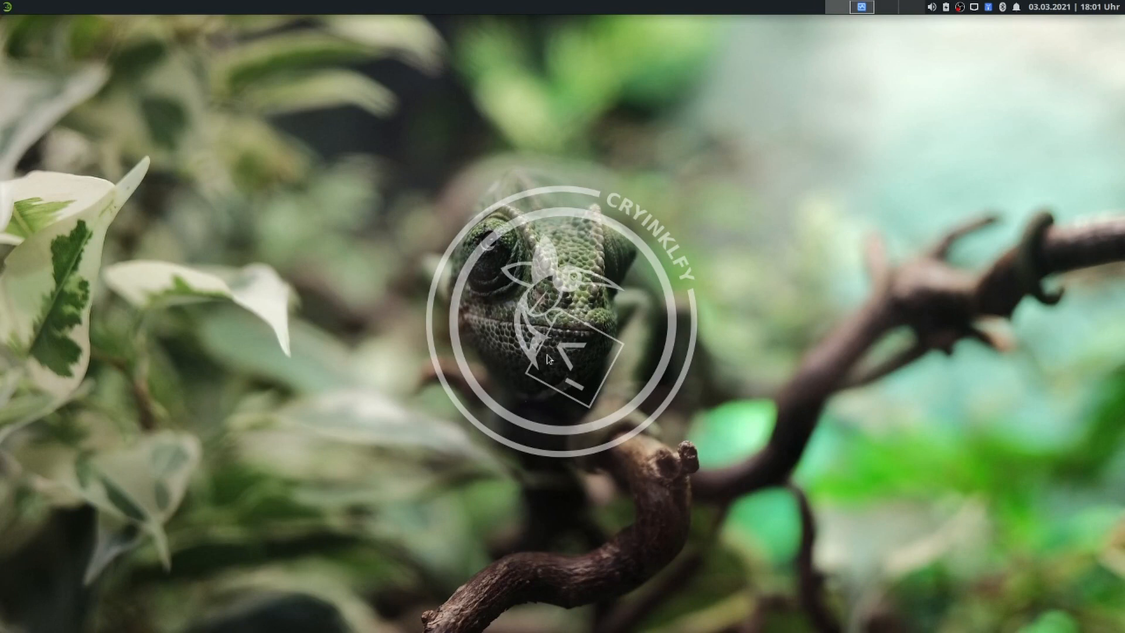
- Launch Firefox and load the opensuse.org website
left_click(6, 7)
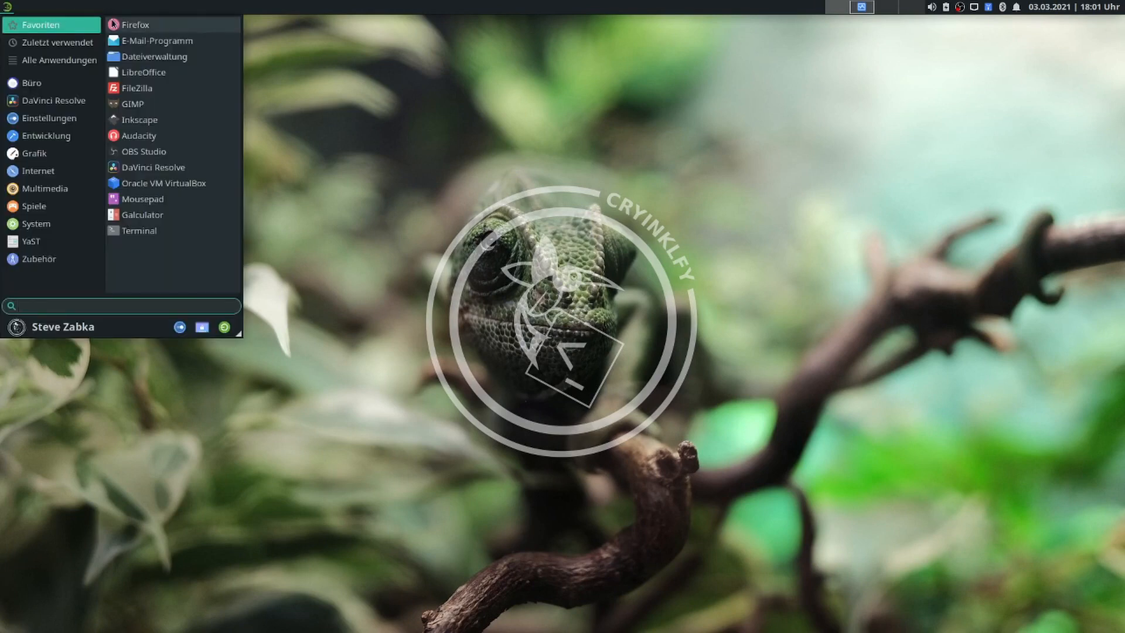
left_click(181, 24)
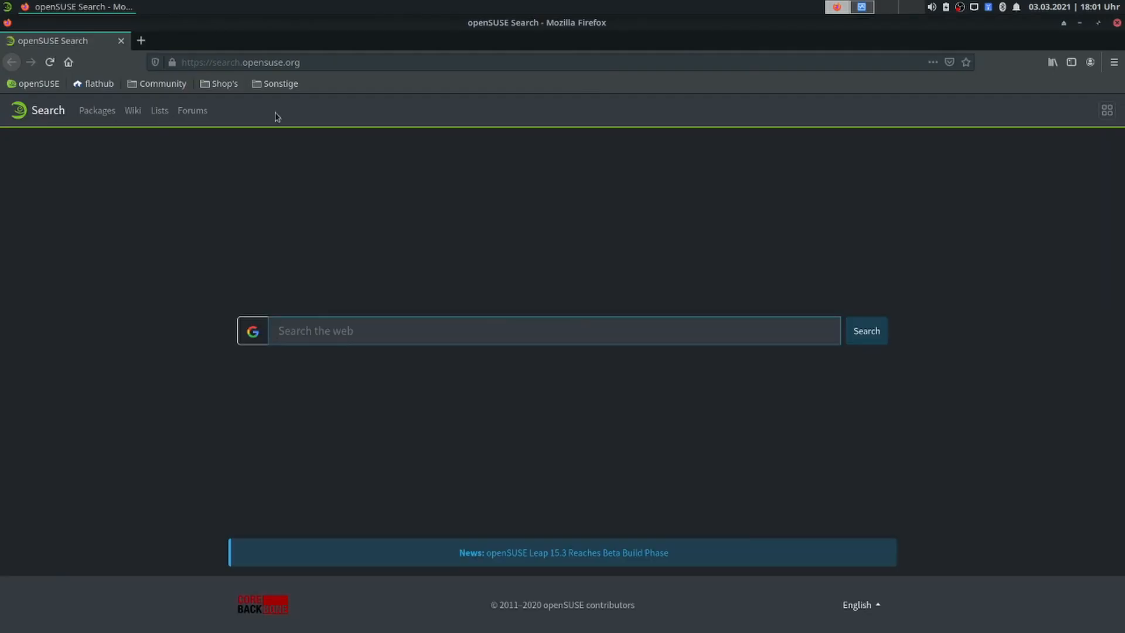
left_click_drag(243, 62, 145, 58)
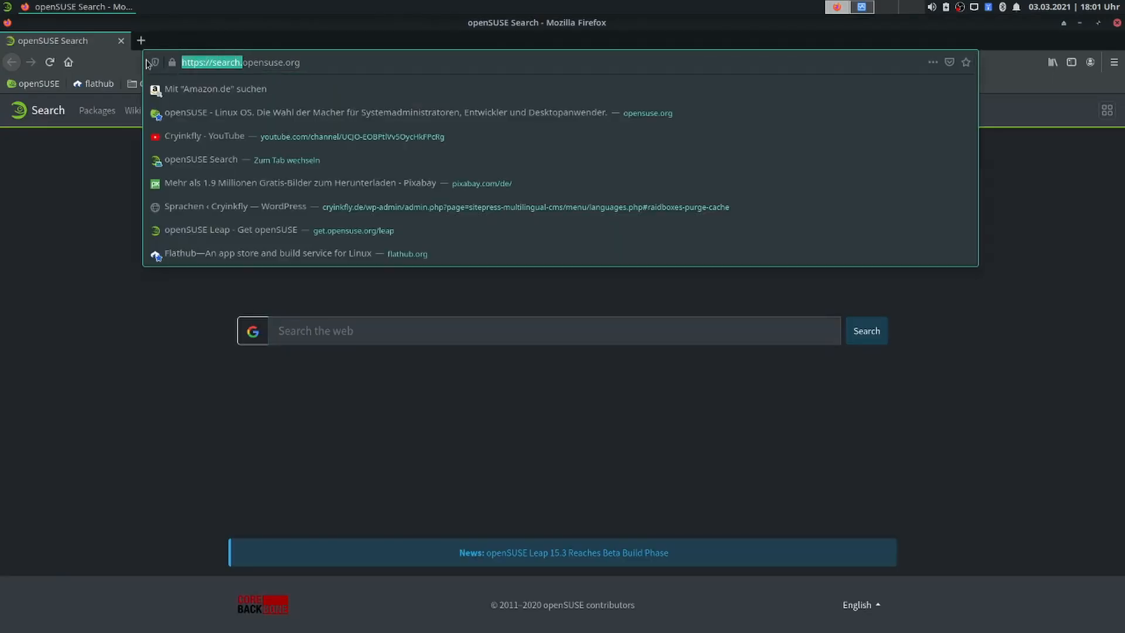
key("BackSpace")
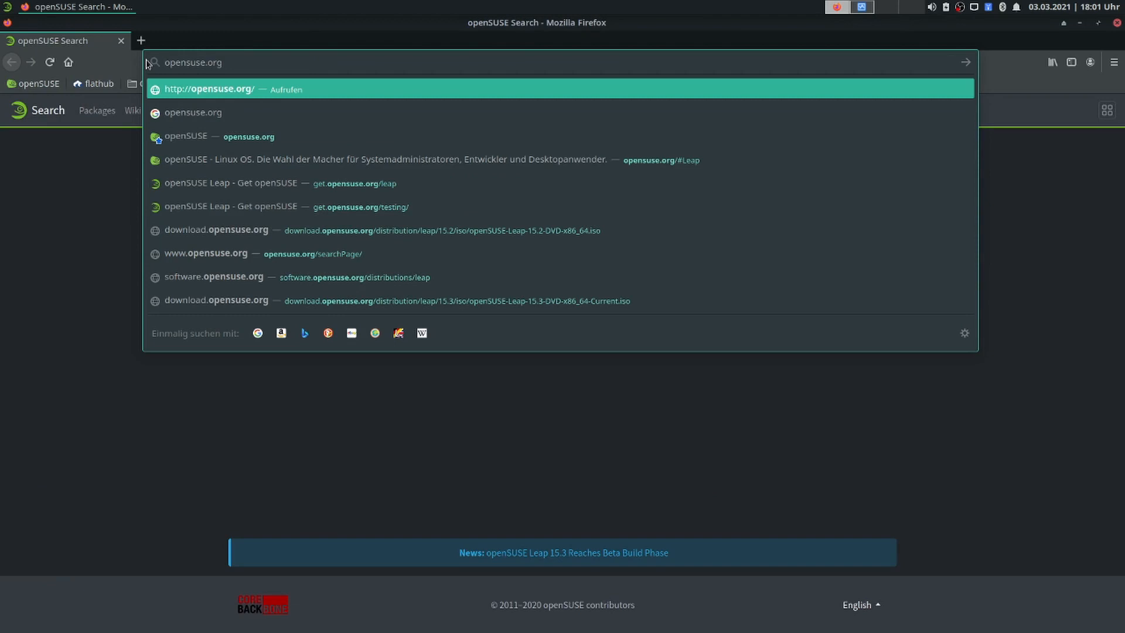
key("Return")
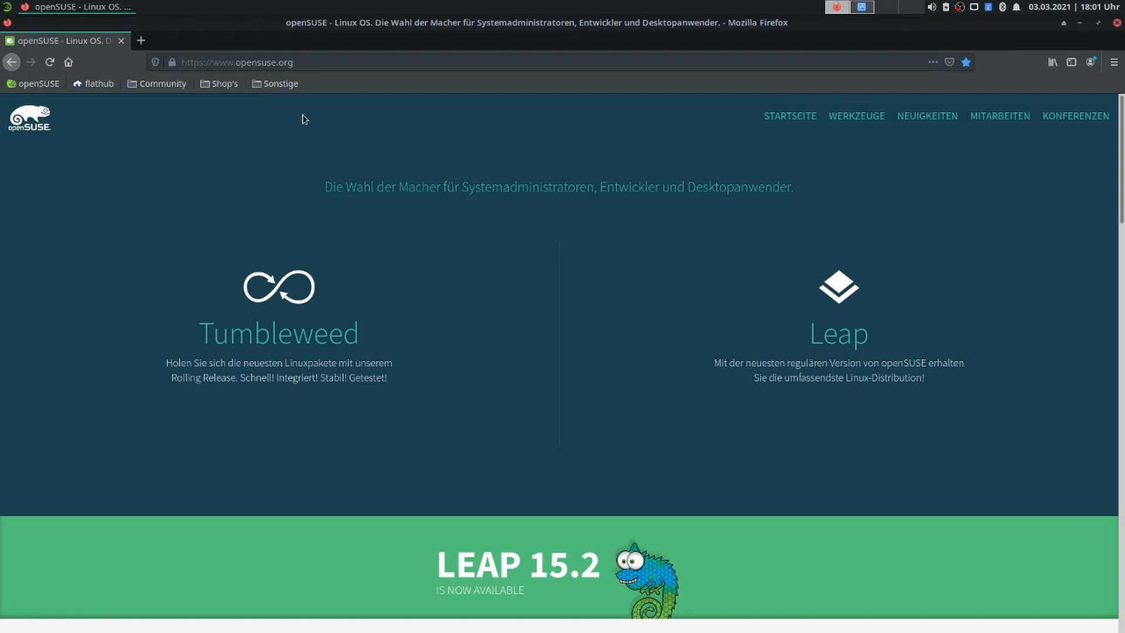
- Compare the Tumbleweed and Leap entries on the openSUSE homepage and open the Leap installation page
mouse_move(503, 363)
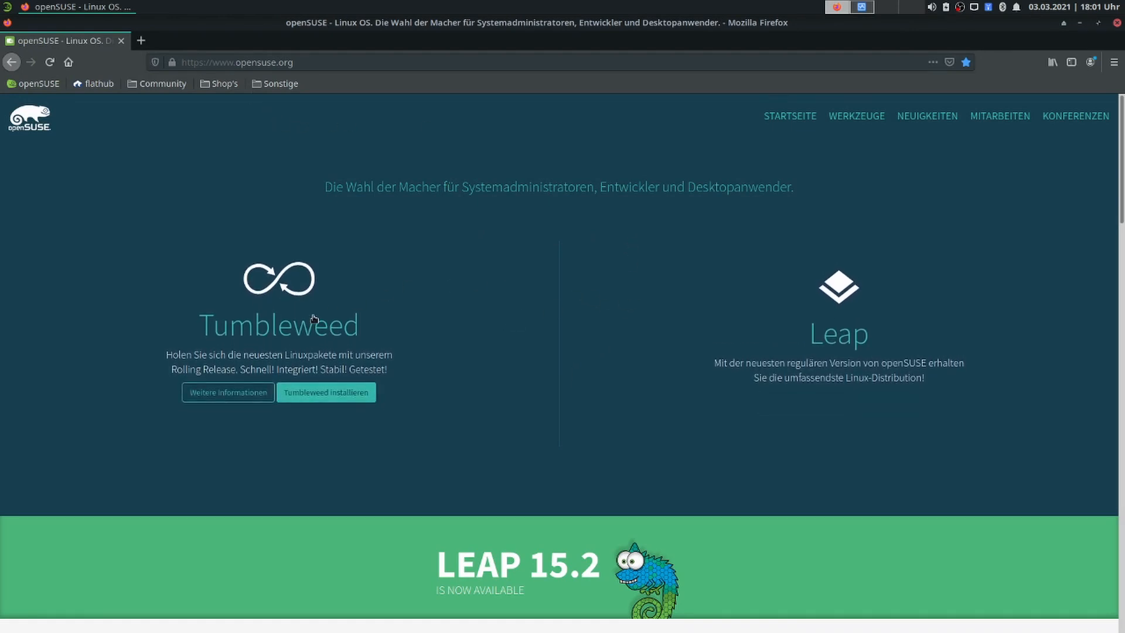
mouse_move(574, 321)
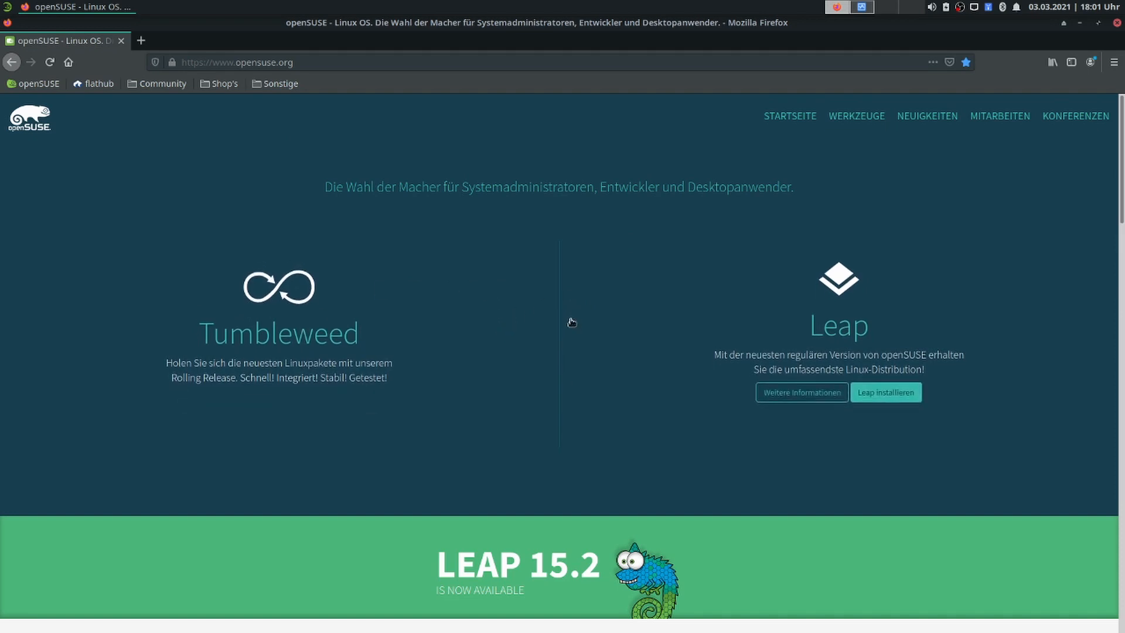
mouse_move(517, 286)
left_click(897, 395)
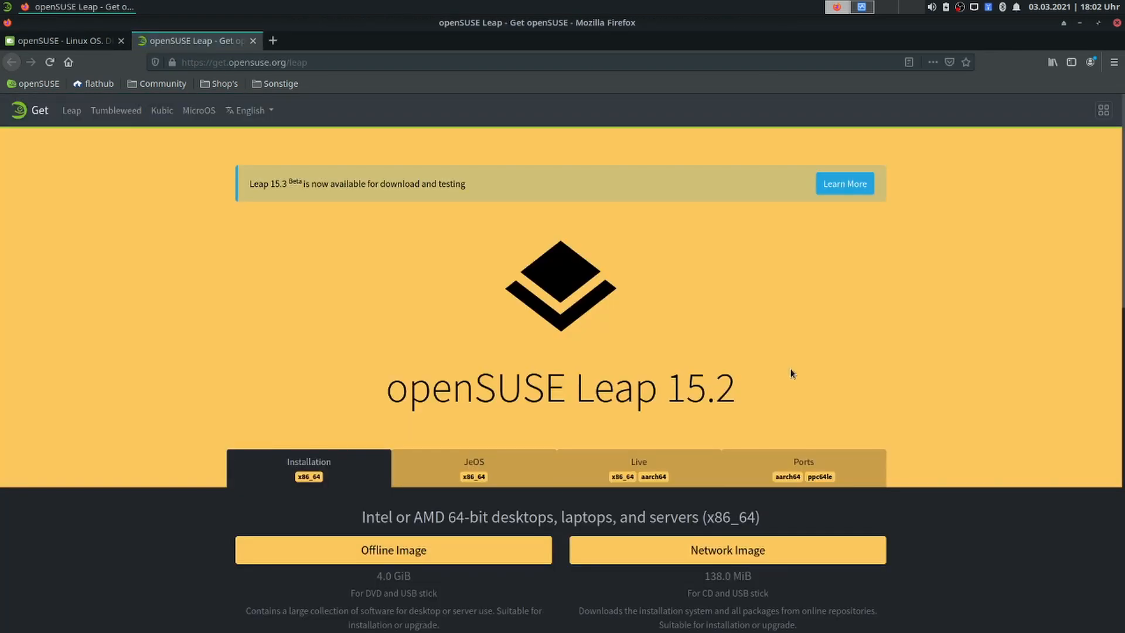
- Review the Leap 15.2 installation images and the advice on choosing which media to download
scroll(793, 376, "down", 3)
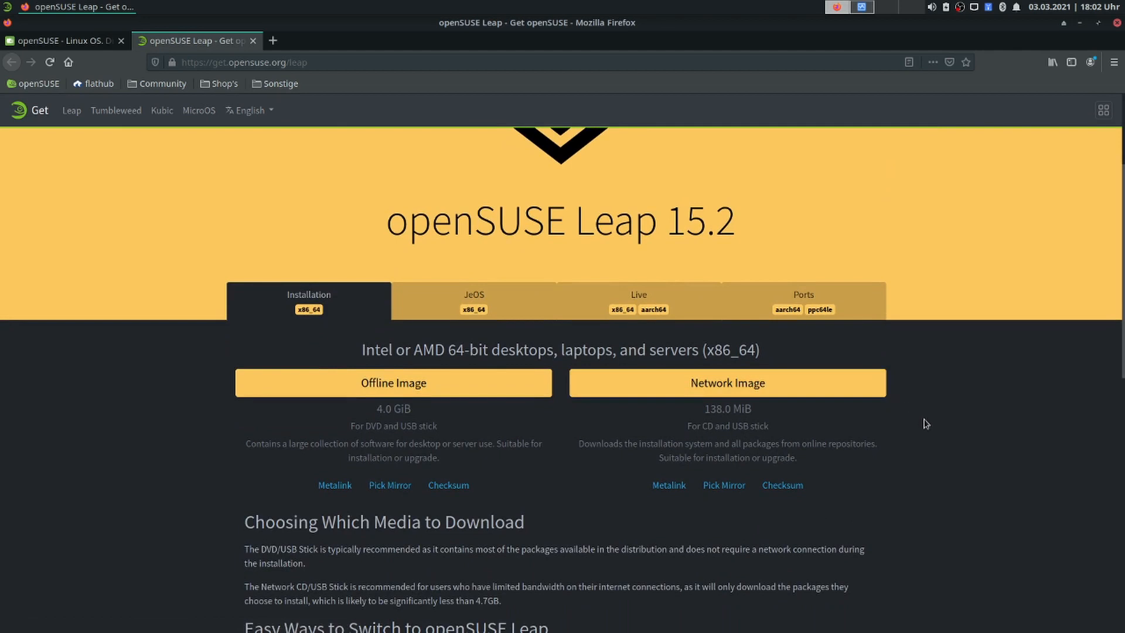
scroll(926, 423, "down", 3)
scroll(901, 417, "up", 1)
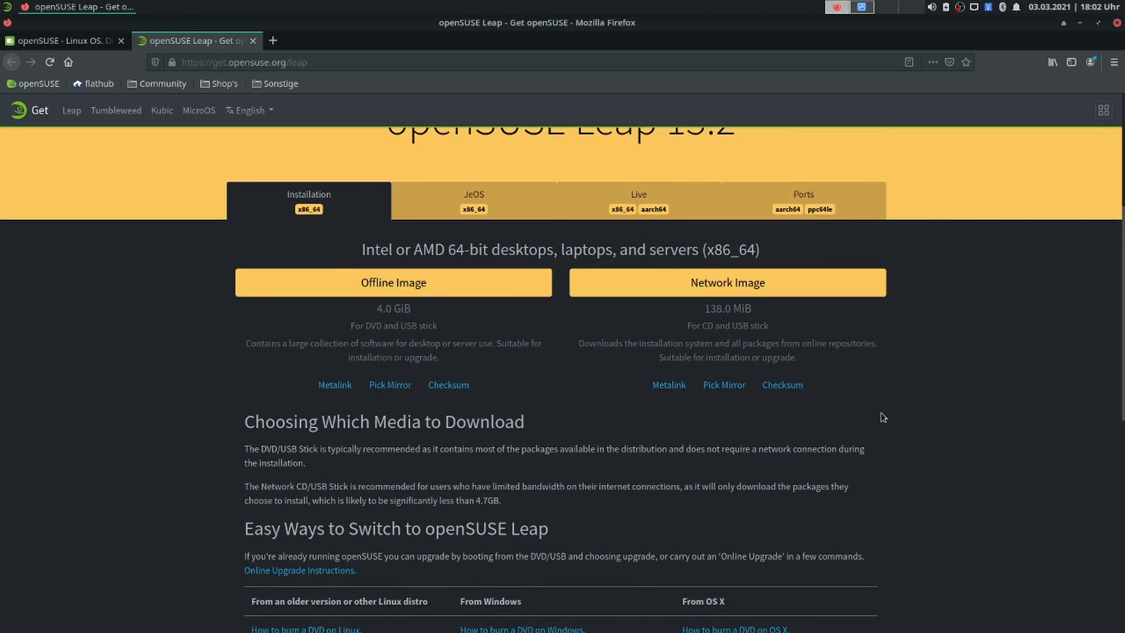
scroll(596, 431, "up", 1)
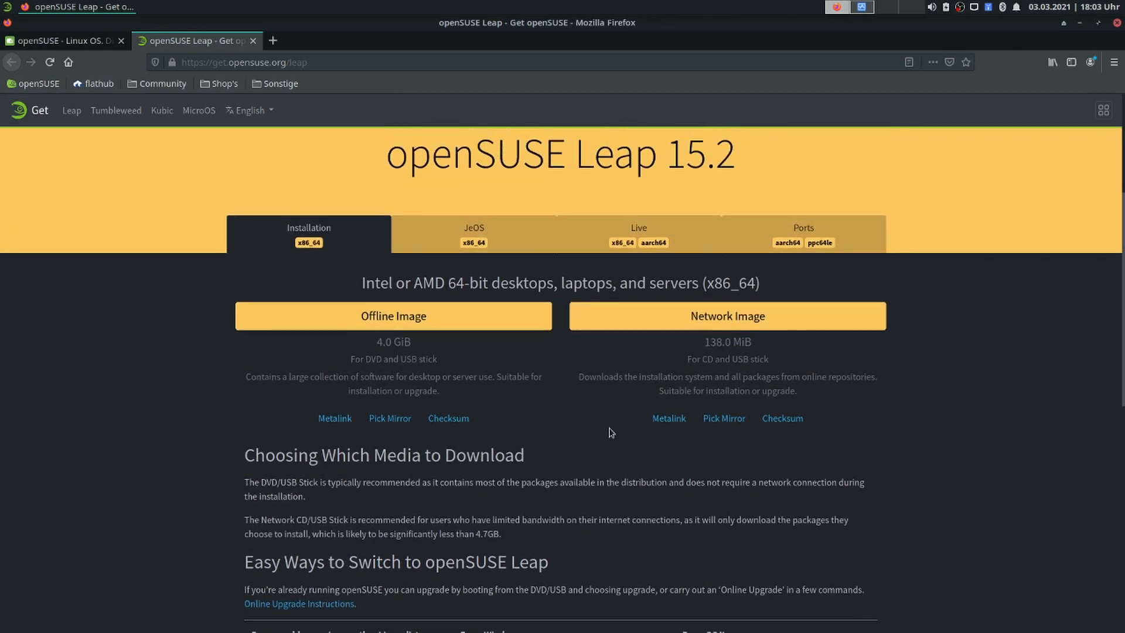
scroll(612, 434, "down", 1)
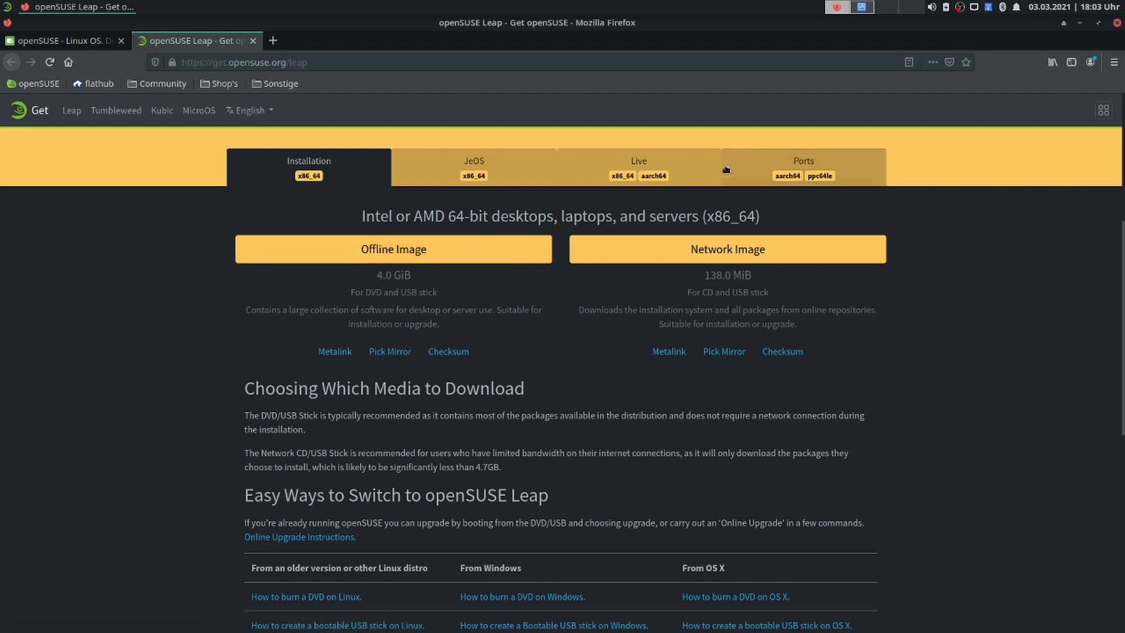
- Switch to VirtualBox to view the openSUSE Leap 15.2 - Xfce machine's configuration and return to Firefox
left_click(862, 8)
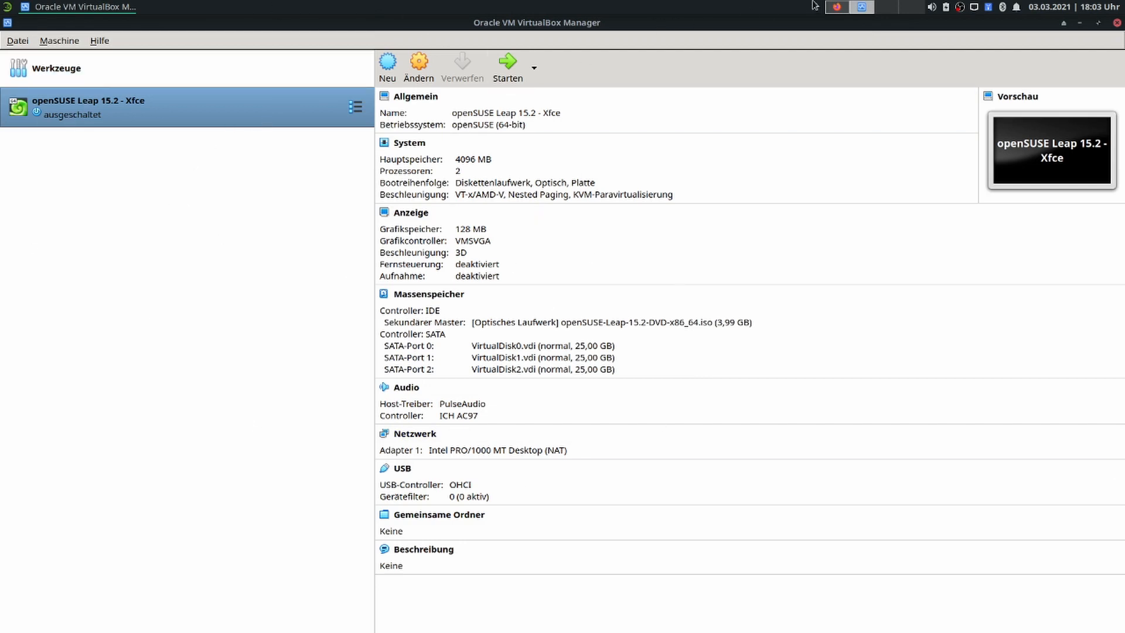
left_click(837, 7)
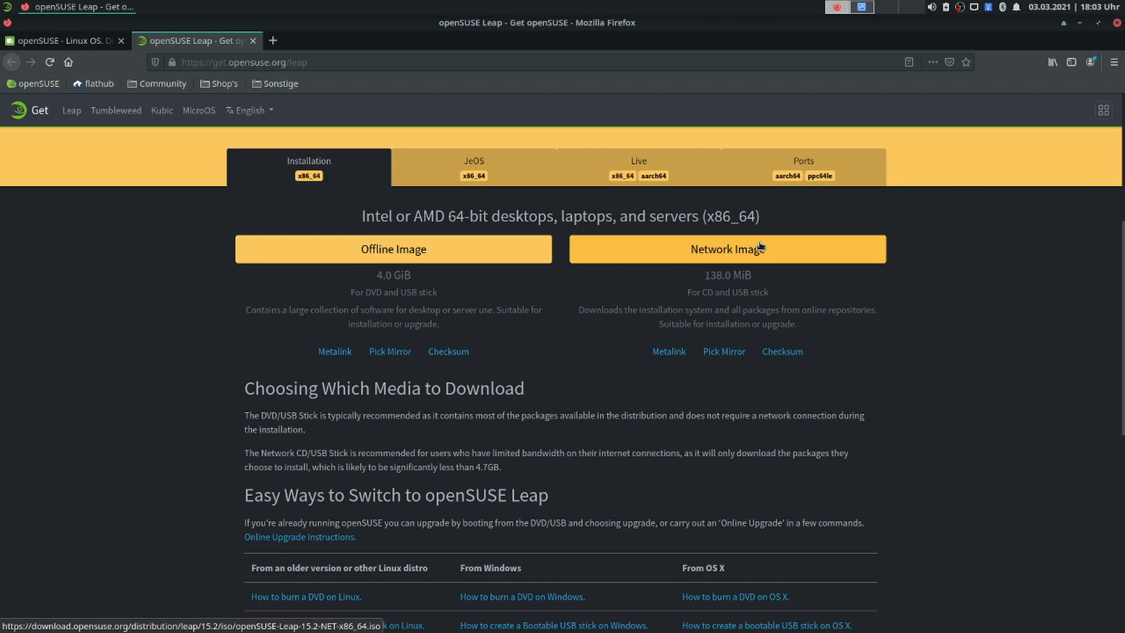
- Highlight the notice about the Leap 15.3 Beta on the download page and clear the highlight
scroll(755, 304, "up", 5)
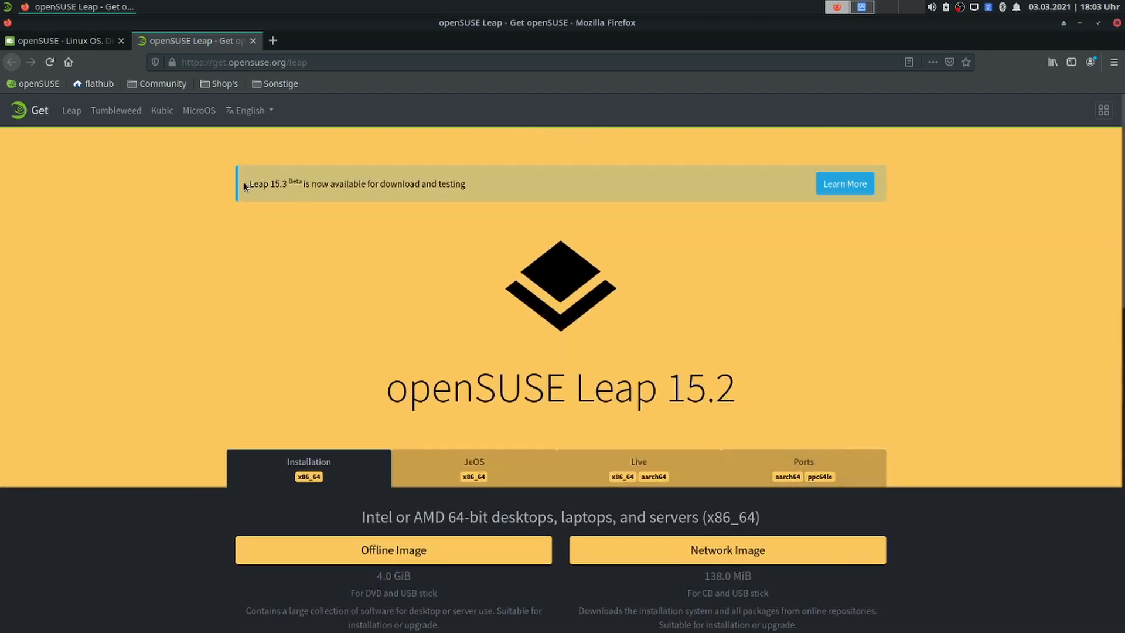
left_click_drag(249, 187, 312, 185)
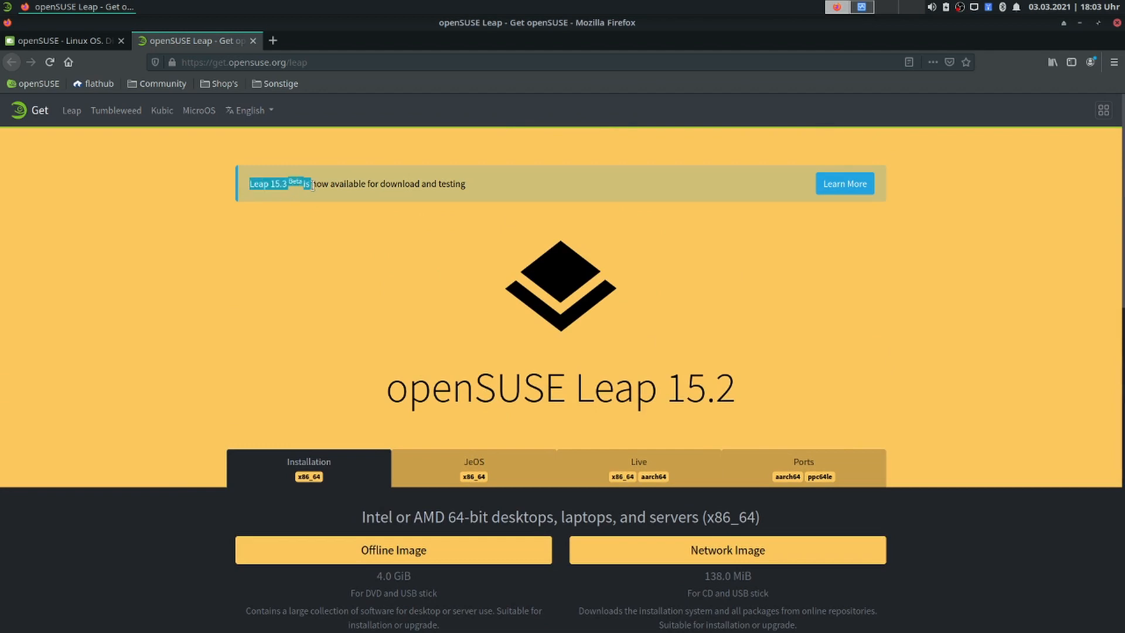
left_click_drag(311, 185, 403, 181)
left_click(309, 184)
left_click_drag(290, 181, 456, 182)
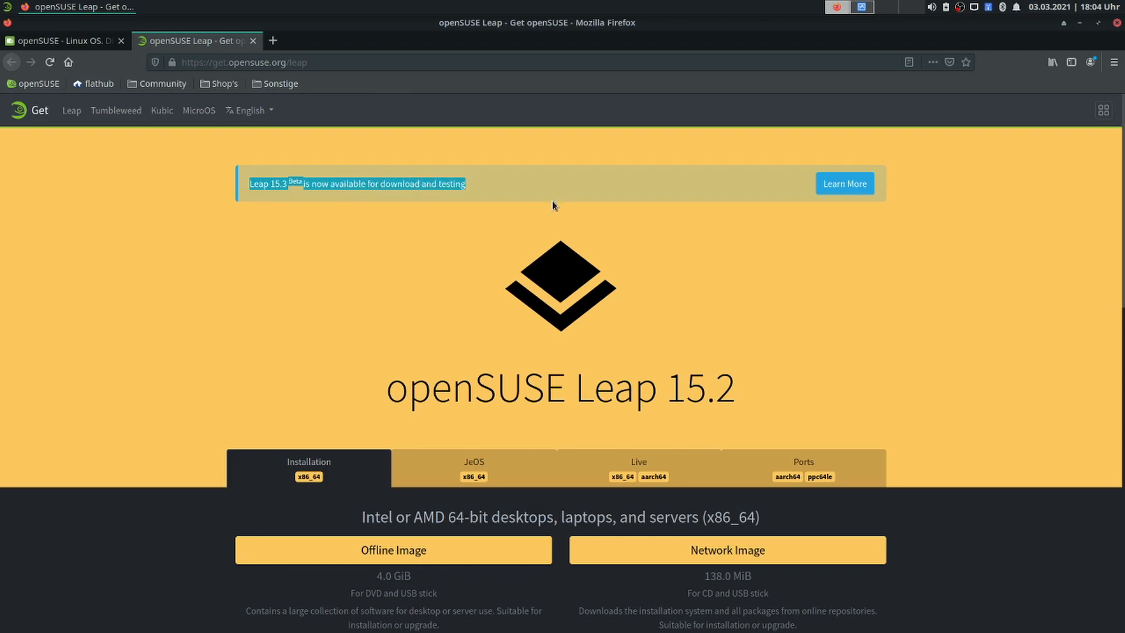
left_click(672, 243)
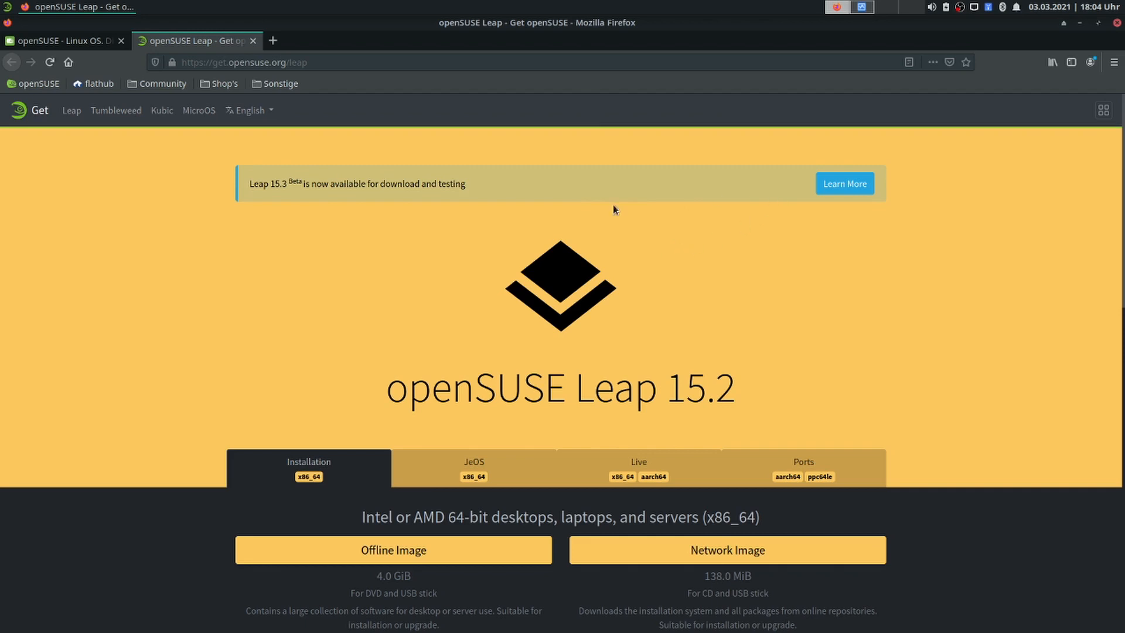
- Open the Leap 15.3 Beta page and examine its installation images for each architecture
left_click(853, 181)
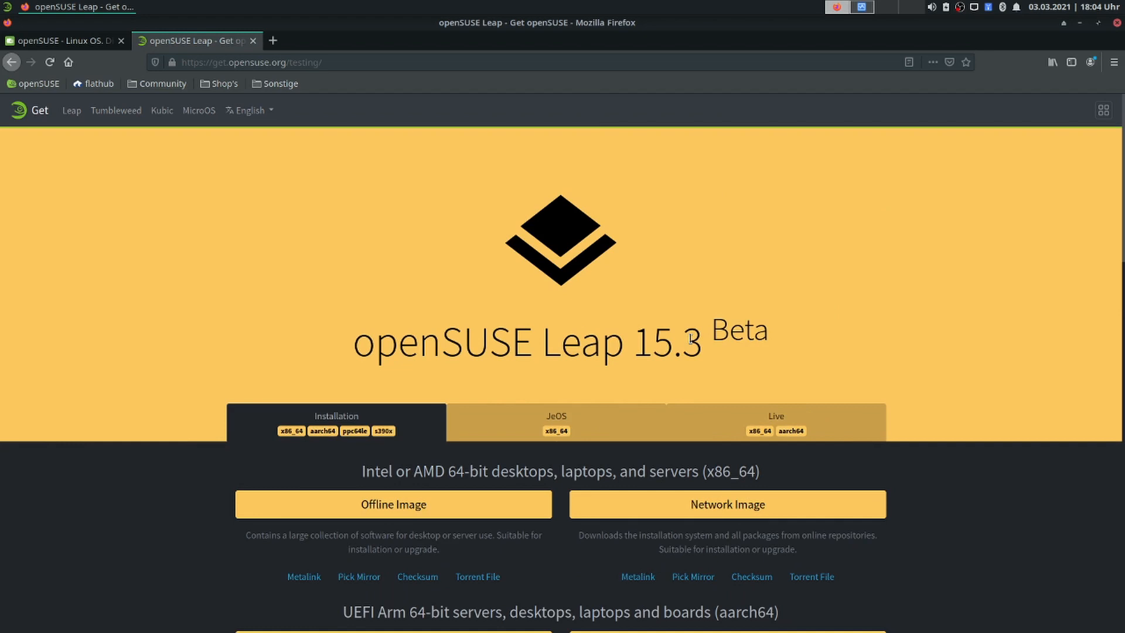
scroll(691, 339, "down", 5)
scroll(703, 350, "up", 3)
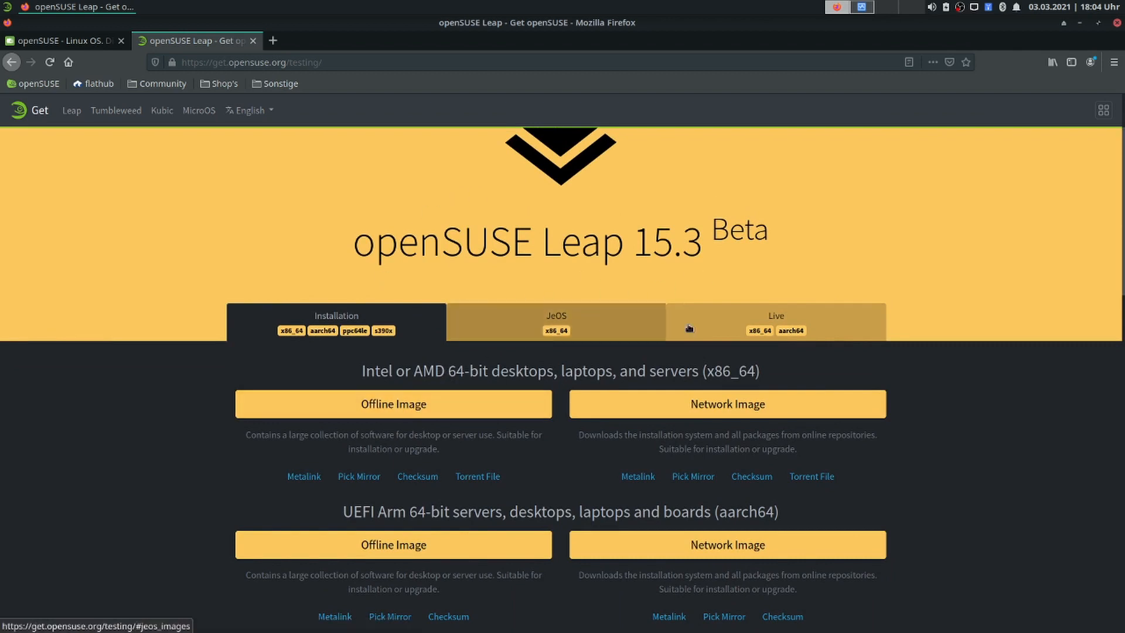
scroll(645, 363, "down", 3)
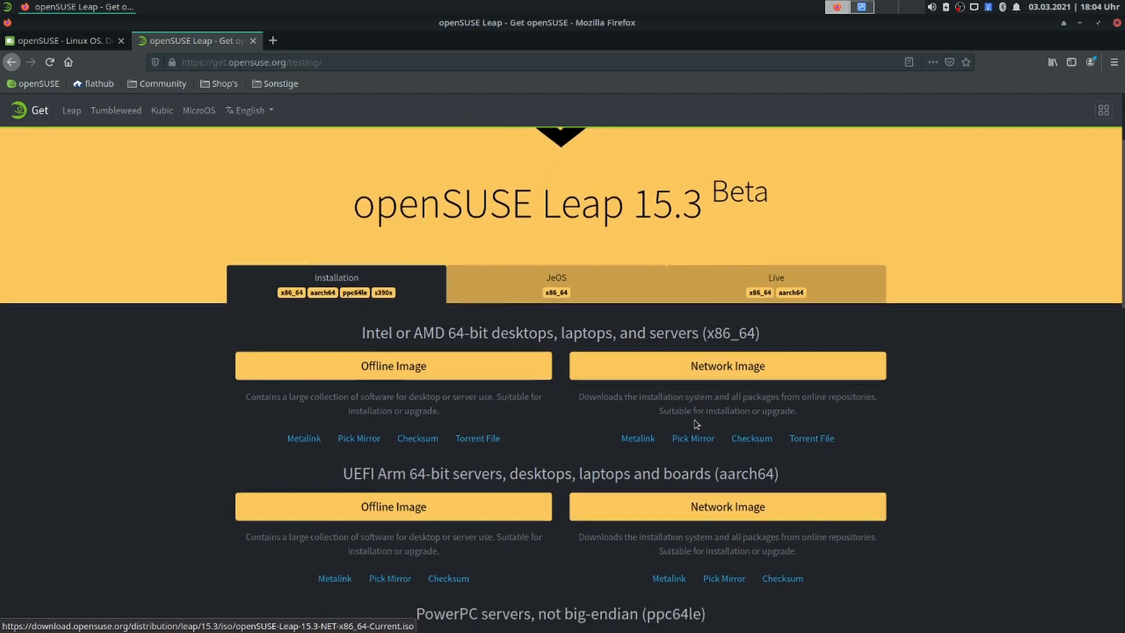
scroll(546, 355, "up", 3)
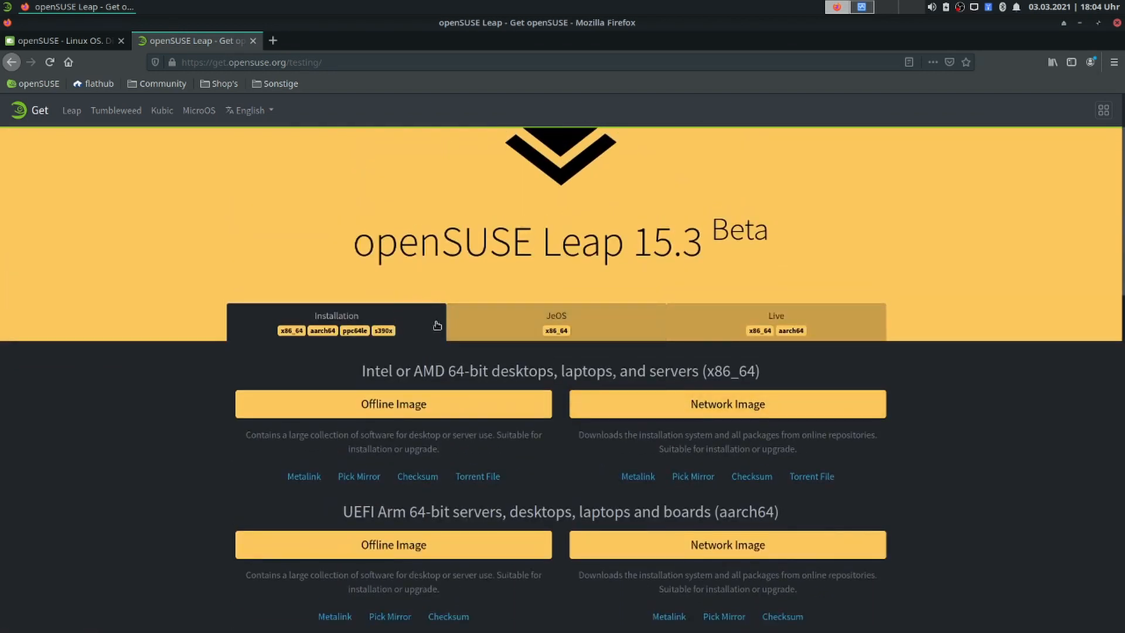
- View the JeOS and Live images of Leap 15.3 Beta and return to the Installation images
left_click(579, 325)
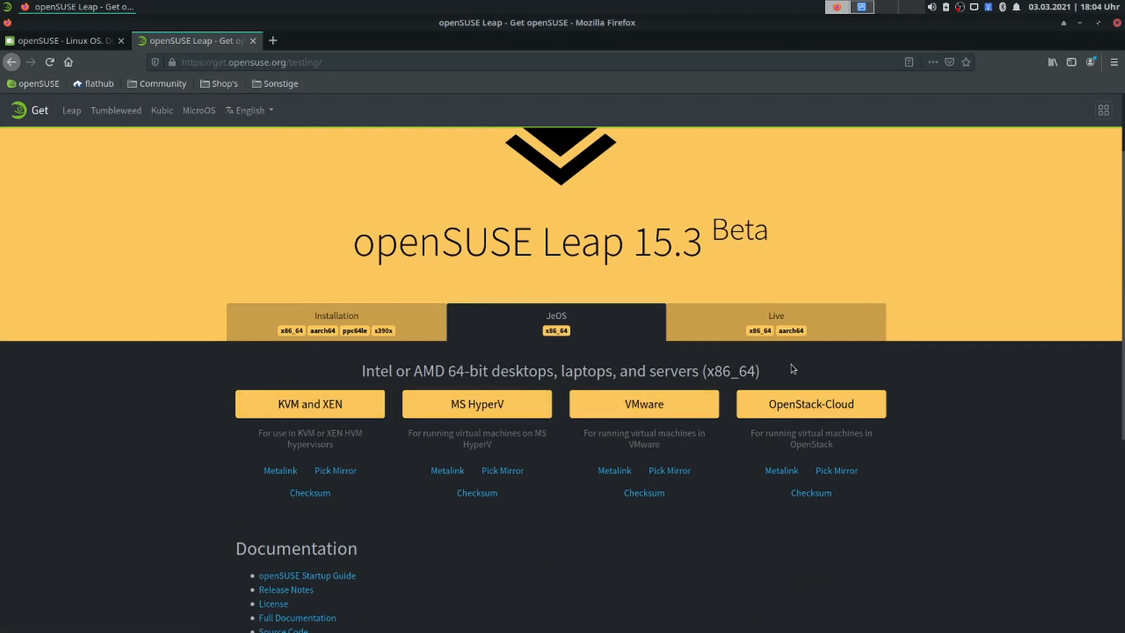
left_click(785, 322)
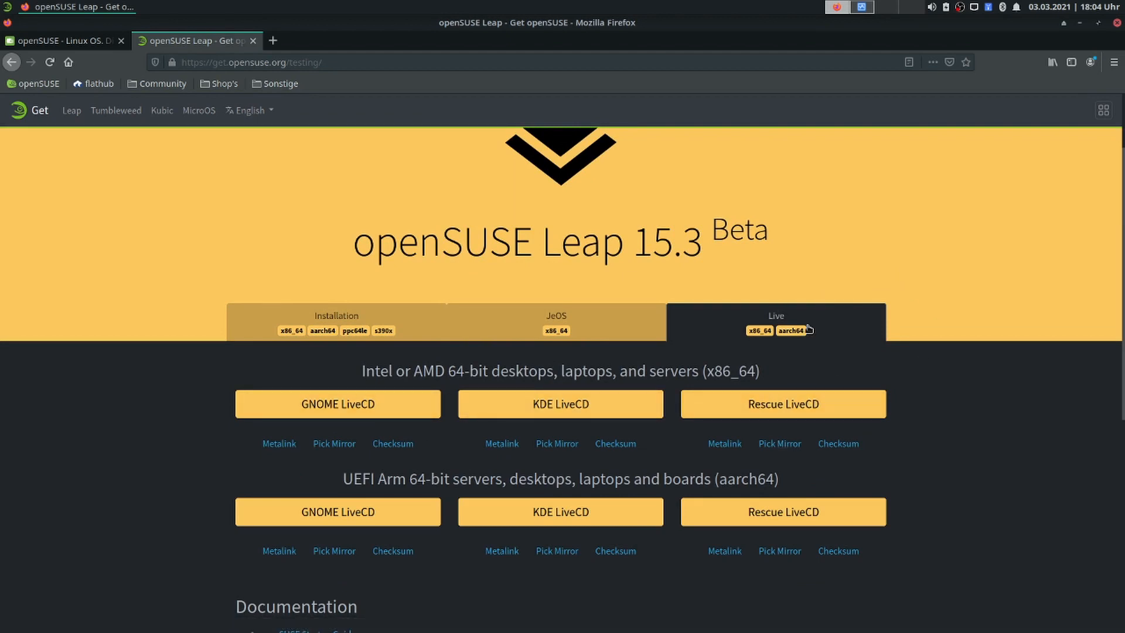
left_click(280, 335)
scroll(541, 332, "up", 2)
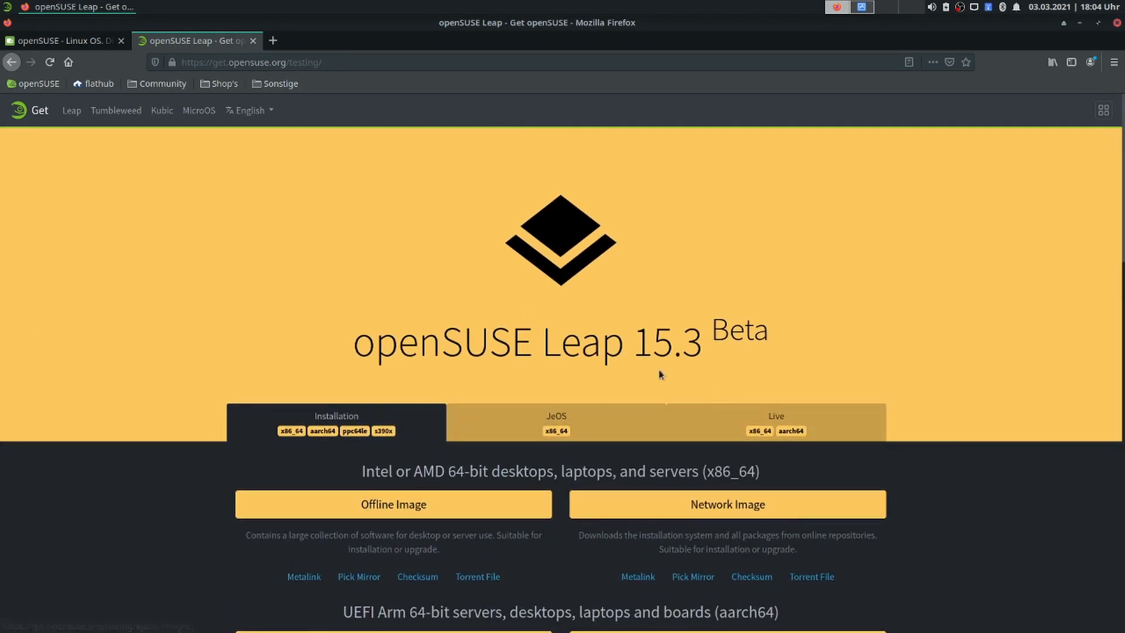
- Go back to the Leap 15.2 page and request the x86_64 Offline Image, cancelling the download dialog
left_click(10, 62)
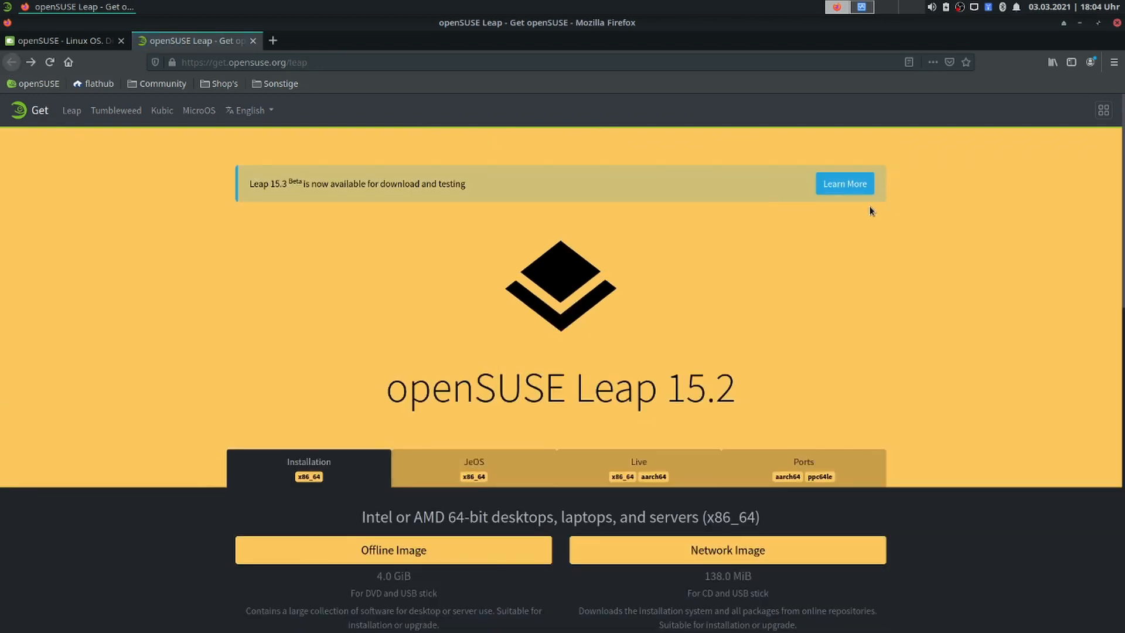
scroll(803, 218, "down", 5)
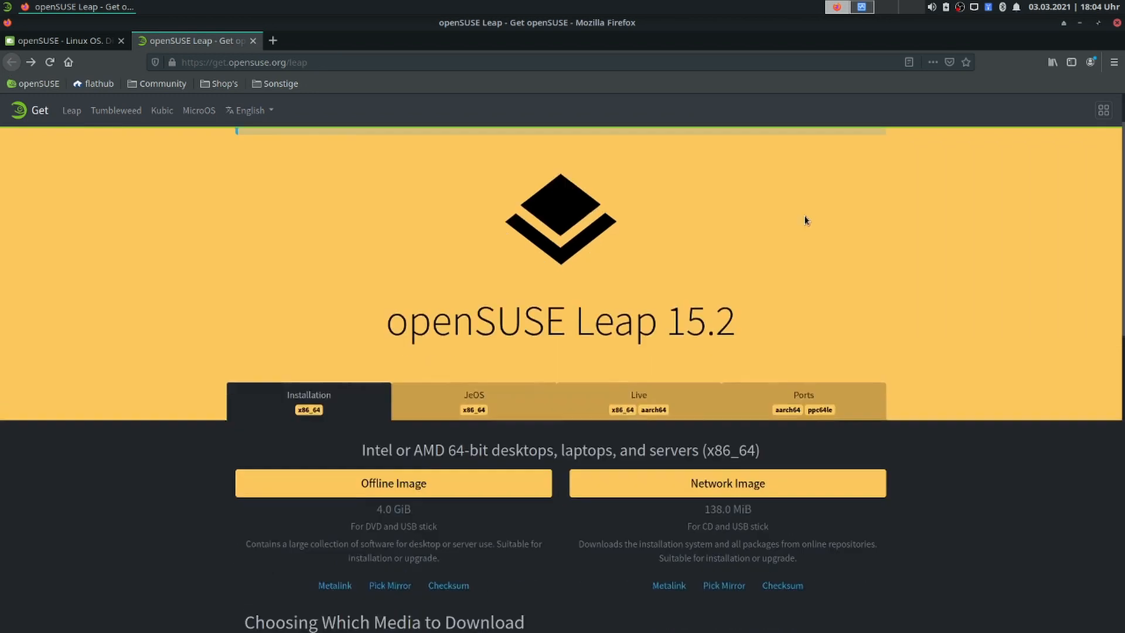
scroll(590, 351, "down", 2)
scroll(510, 334, "up", 3)
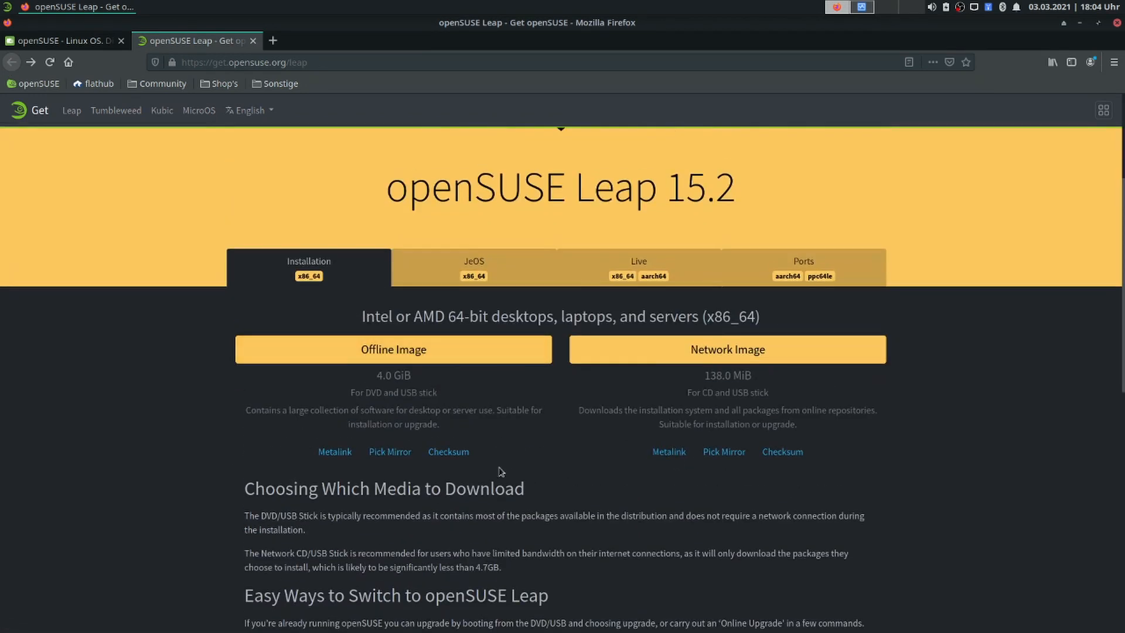
scroll(463, 472, "up", 3)
scroll(425, 482, "down", 2)
scroll(418, 488, "down", 1)
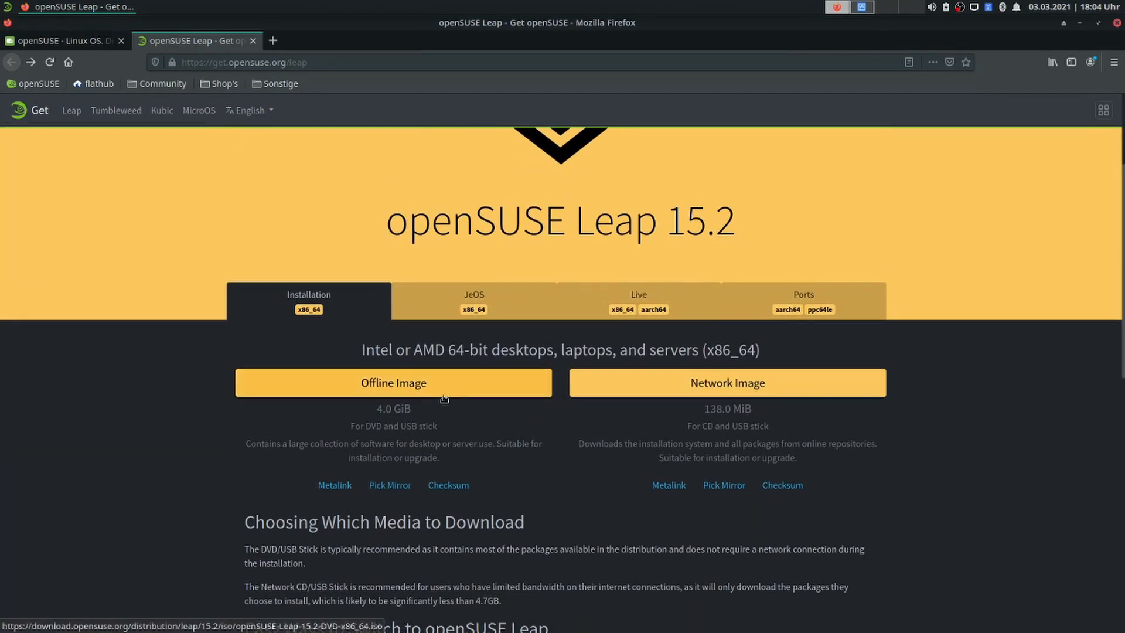
left_click(417, 386)
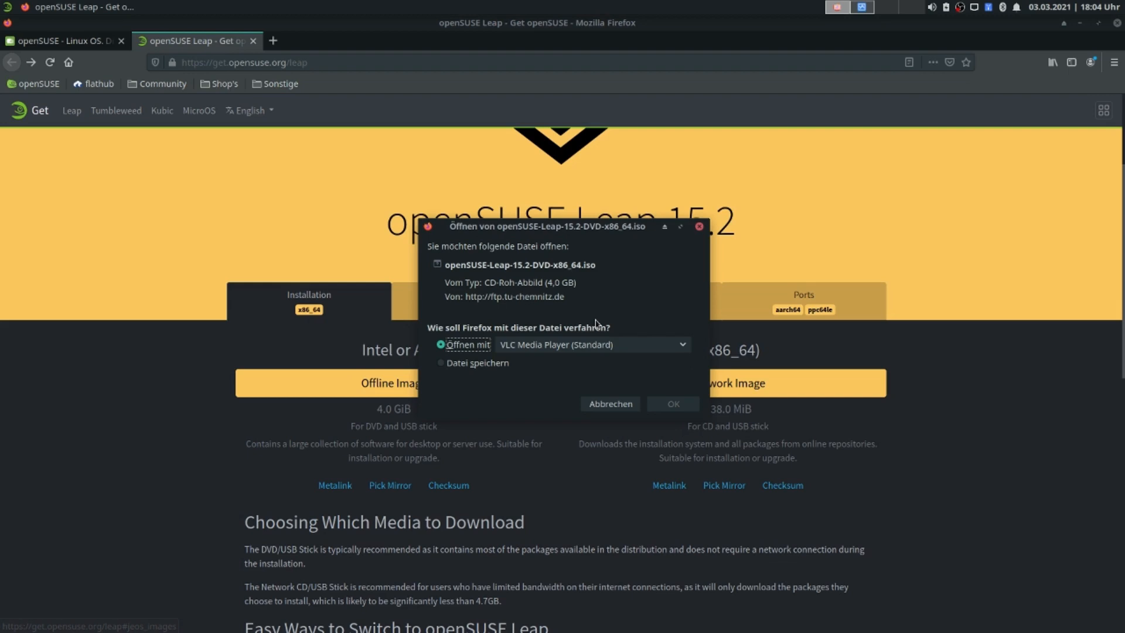
left_click(611, 405)
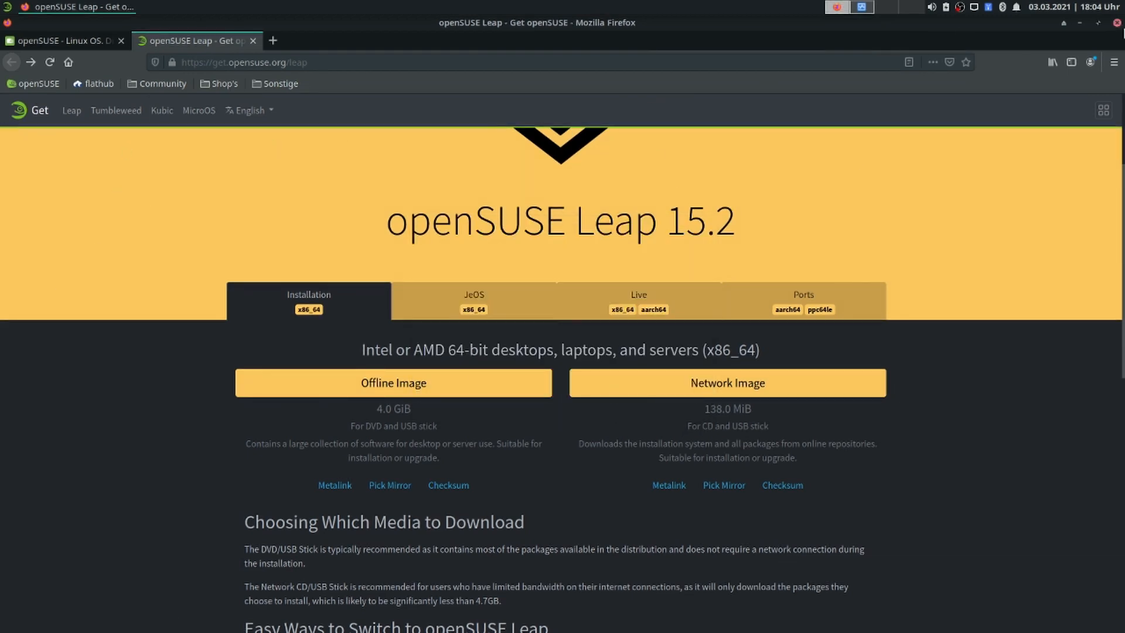
- Close Firefox together with both open tabs
left_click(1117, 22)
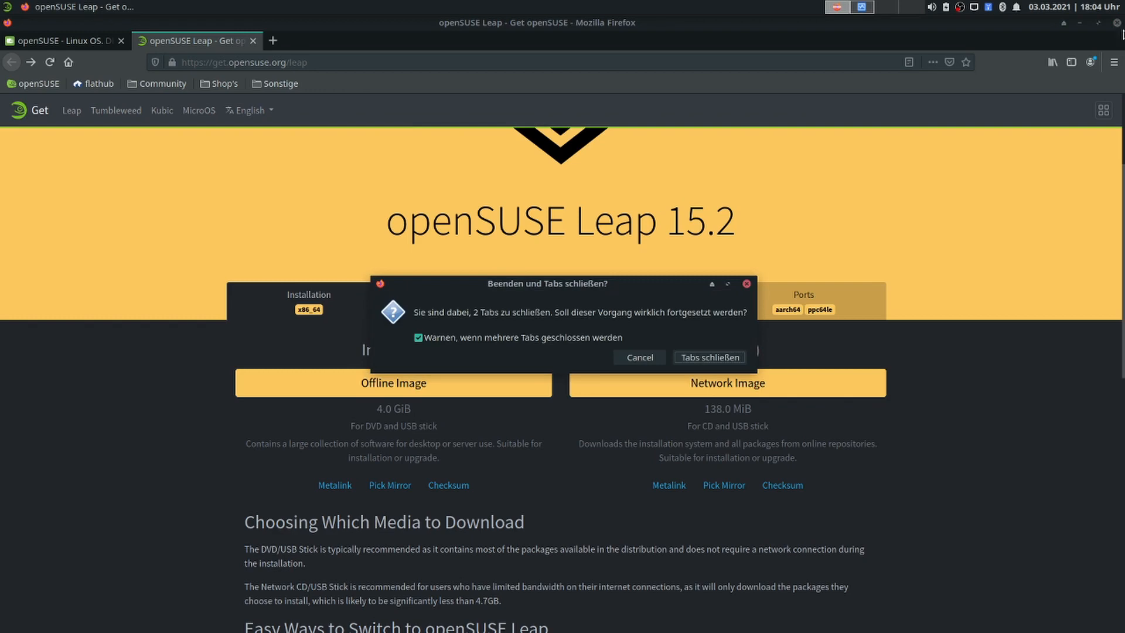
left_click(729, 354)
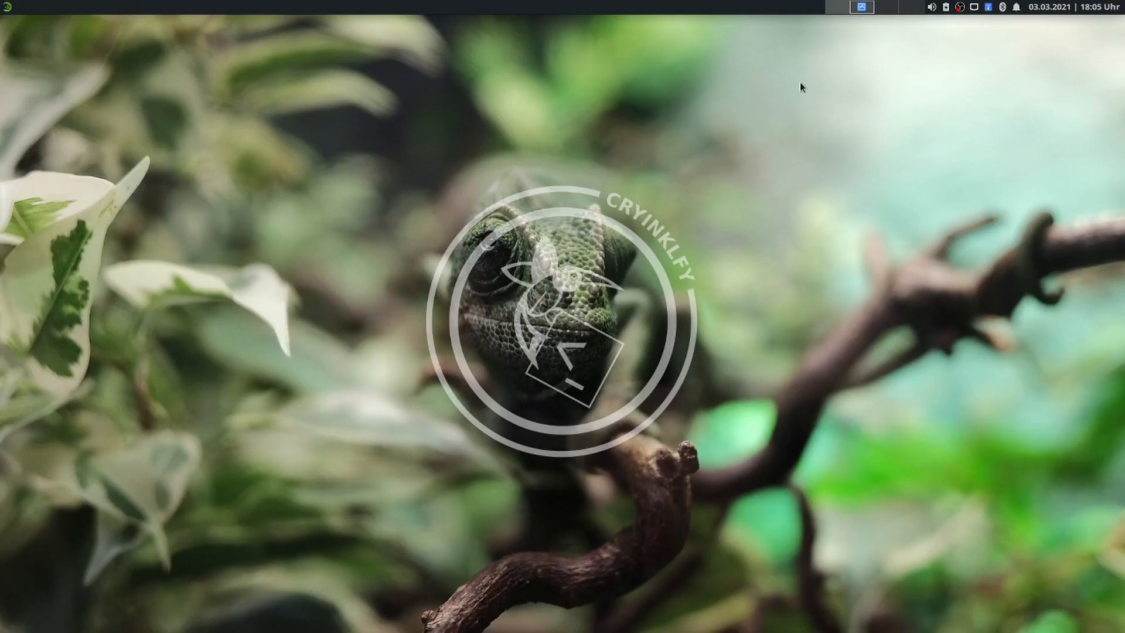
- Switch to VirtualBox and start the openSUSE Leap 15.2 - Xfce machine in full-screen mode, letting it capture mouse and keyboard
left_click(838, 8)
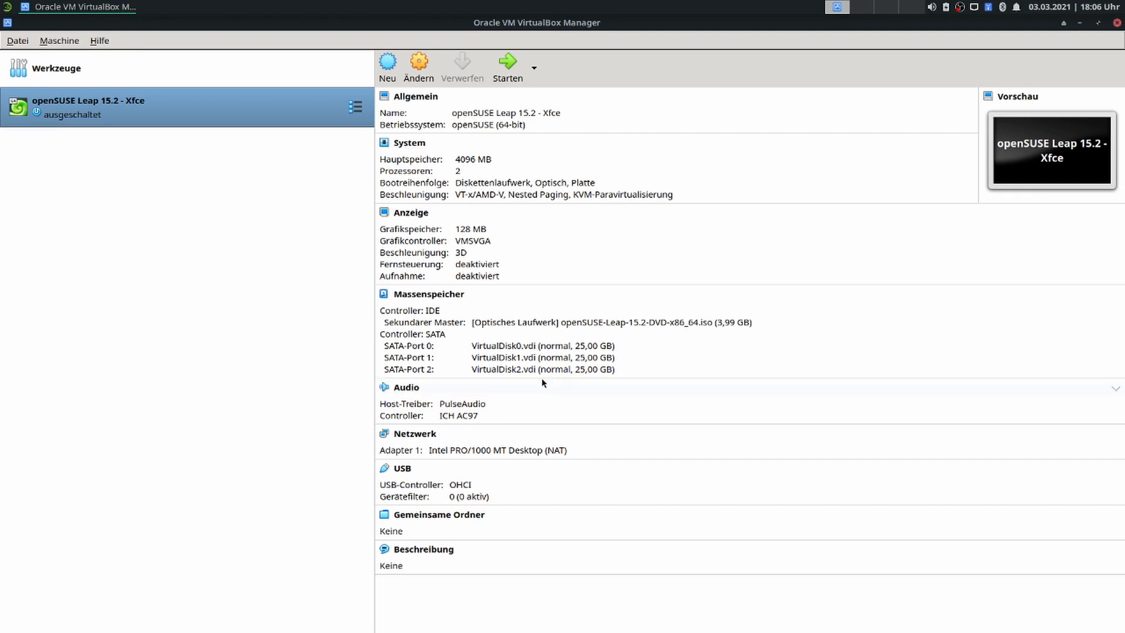
left_click(510, 70)
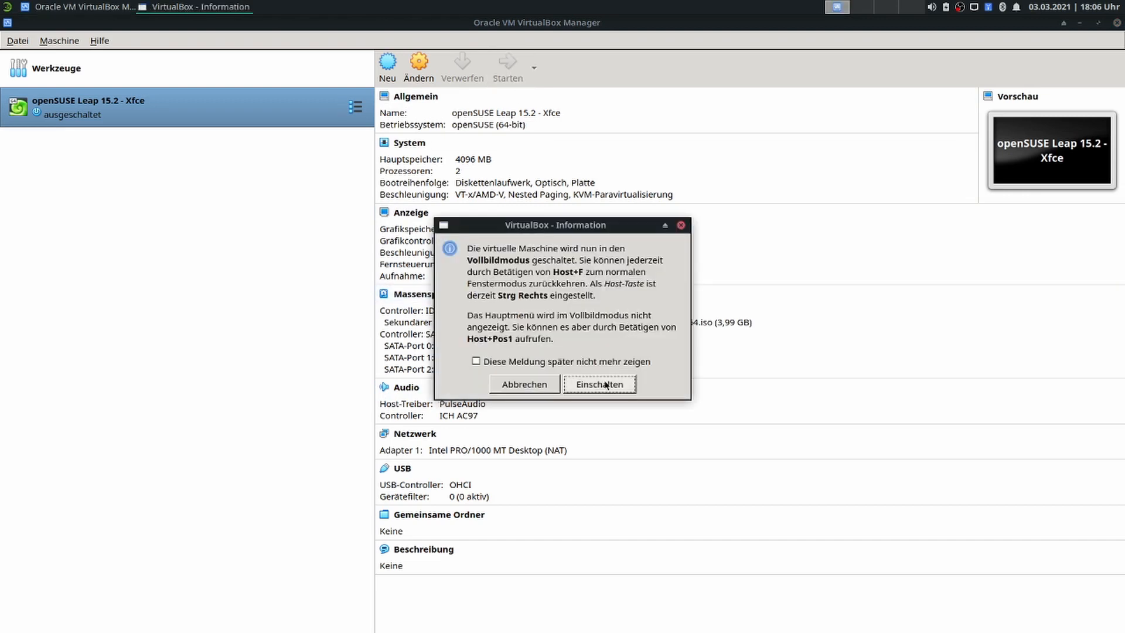
left_click(592, 391)
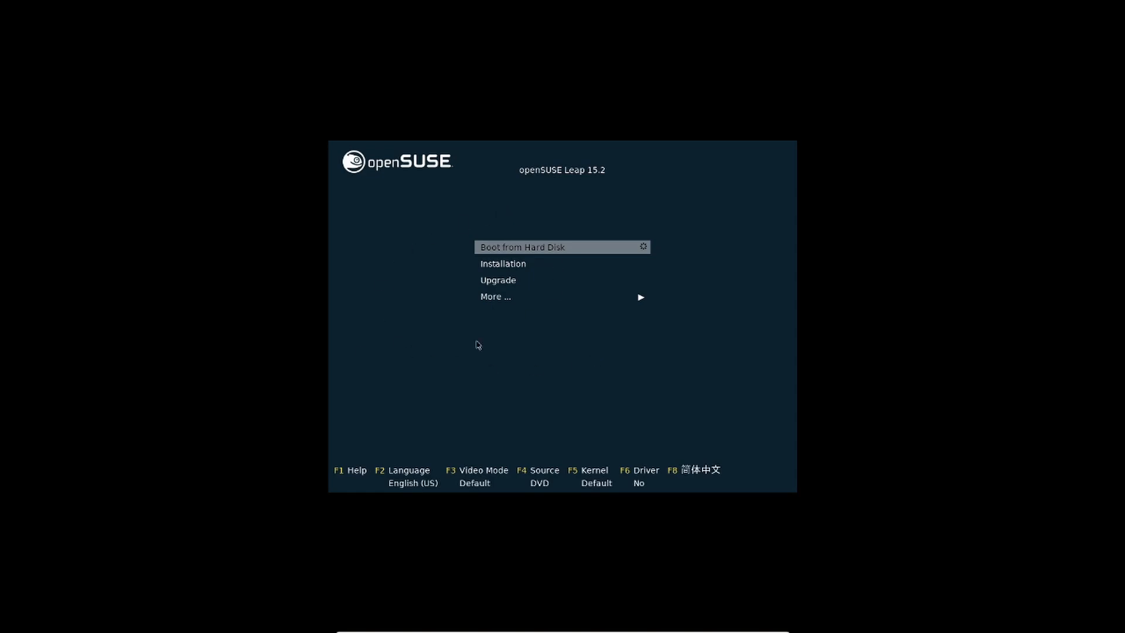
left_click(505, 374)
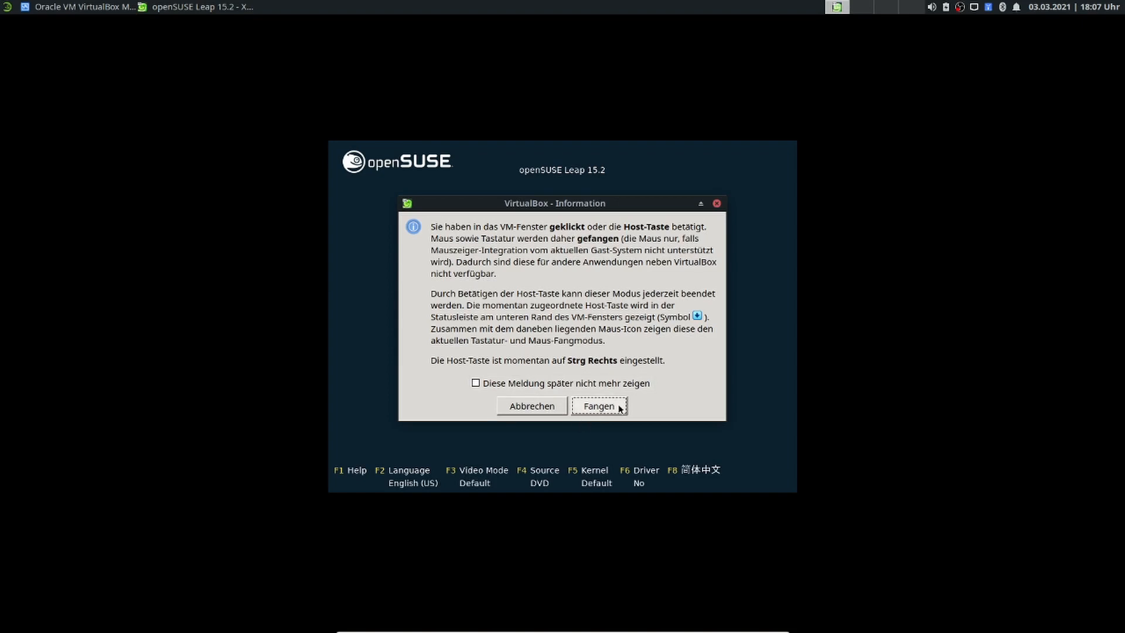
left_click(592, 407)
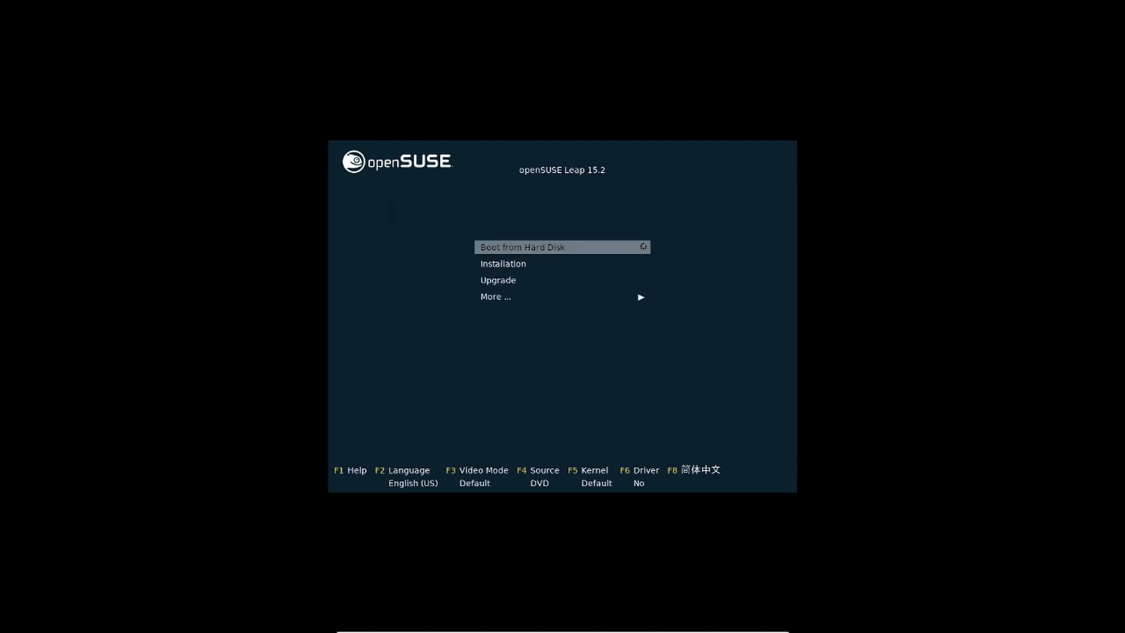
- Examine the boot menu entries, the additional boot options under More, and the list of available languages
key("Down")
key("Up")
key("Down")
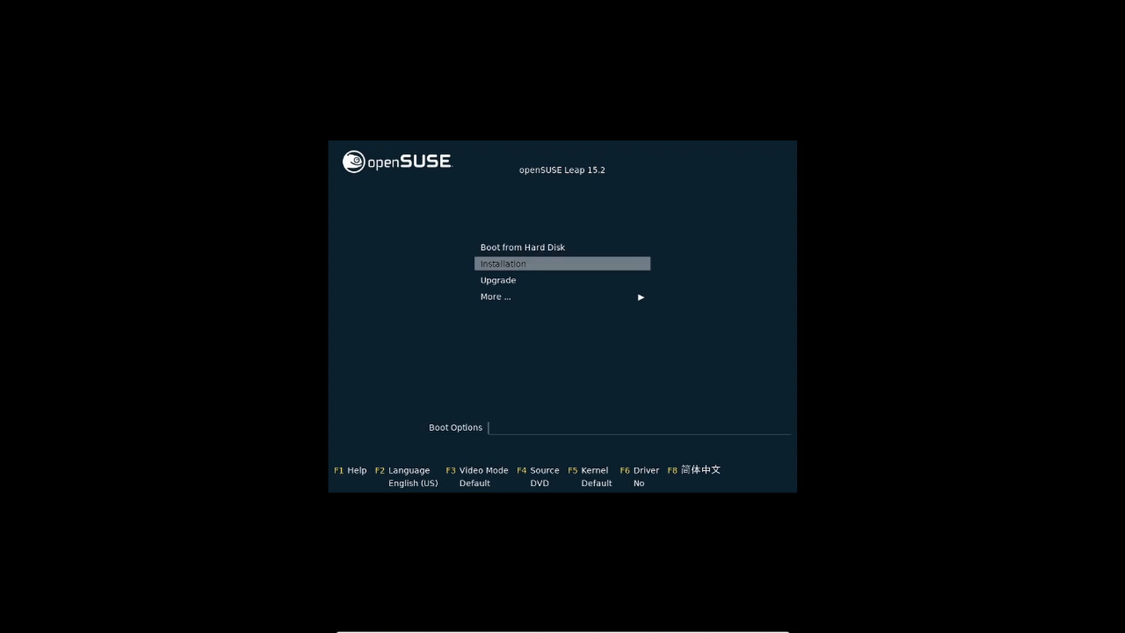
key("Down")
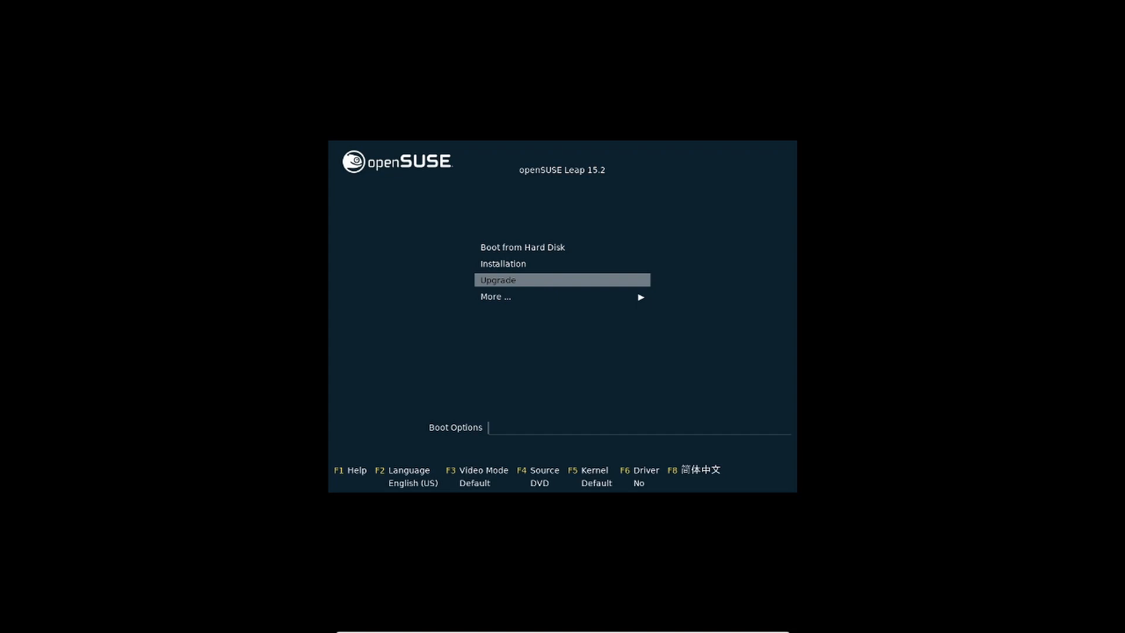
key("Down")
key("Return")
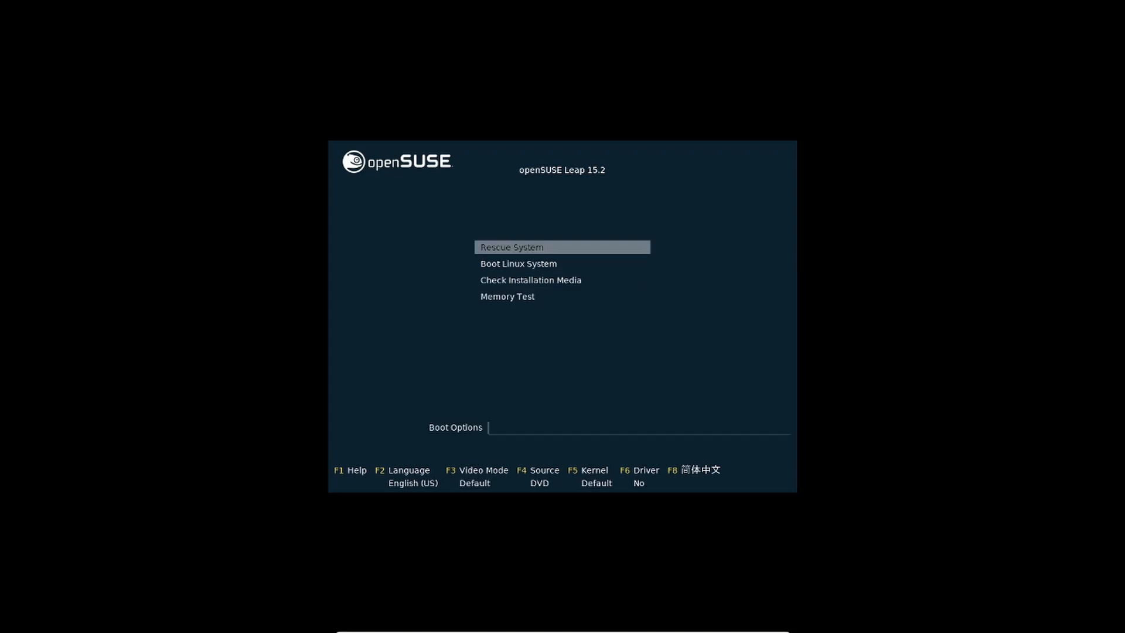
key("Down")
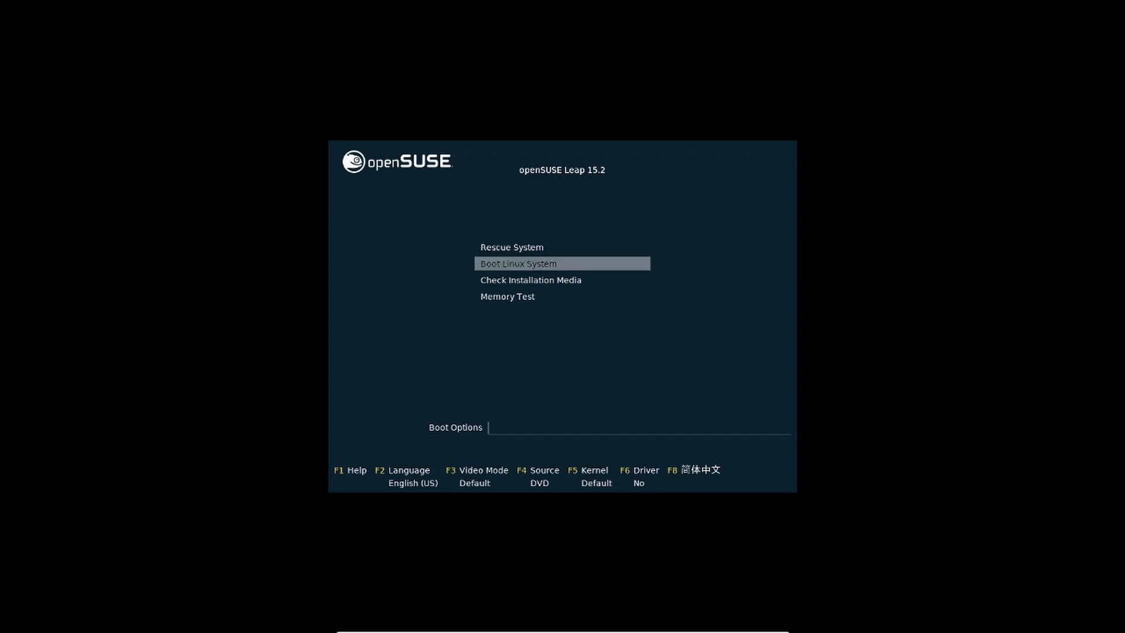
key("Down")
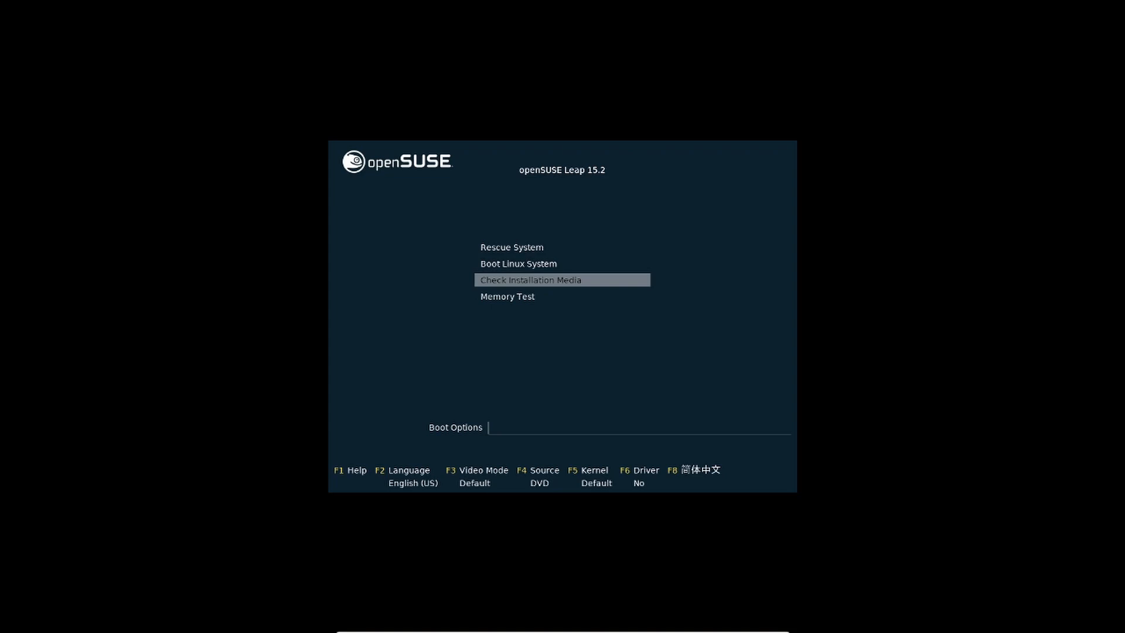
key("Down")
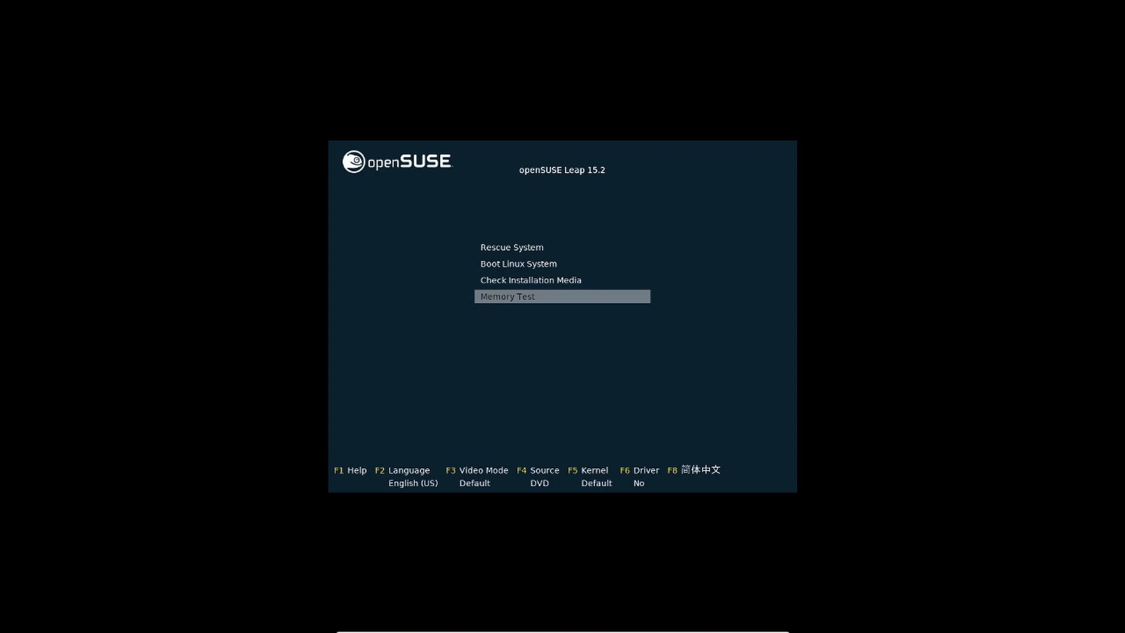
key("F2")
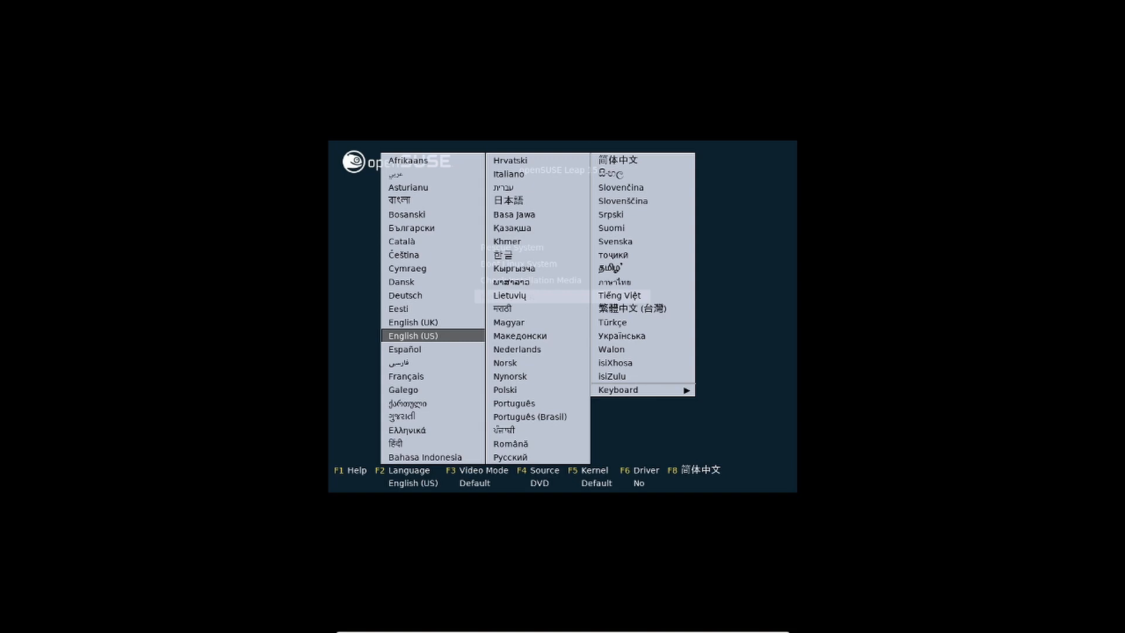
key("Escape")
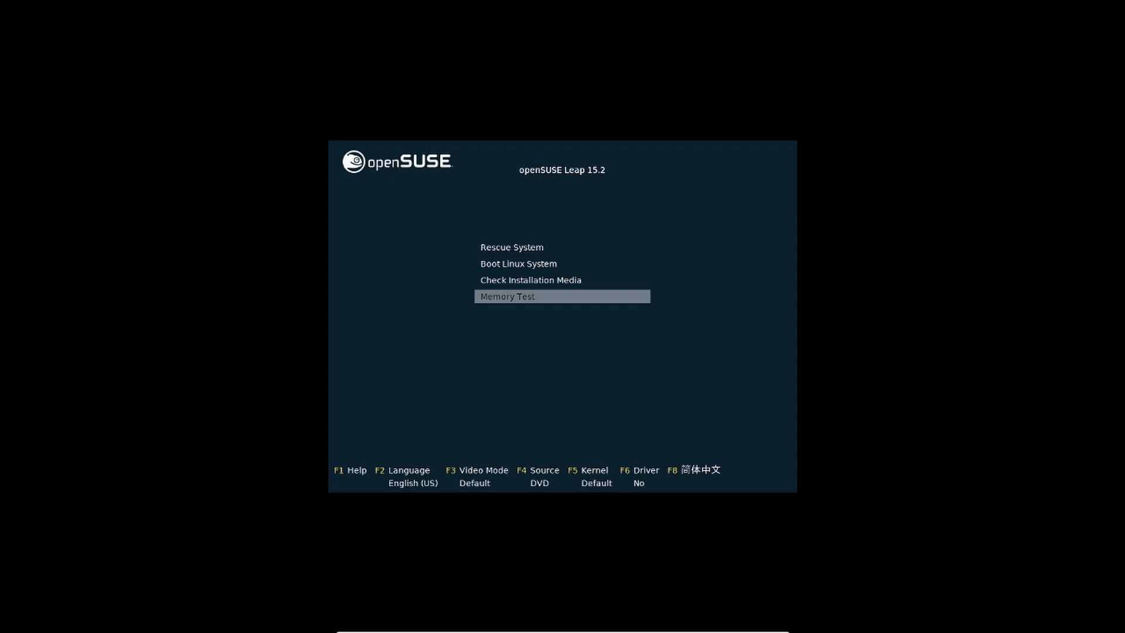
- Set the boot screen's video mode to an installer size of 1280 x 1024
key("F3")
key("Return")
key("Down")
key("Down")
key("Down")
key("Return")
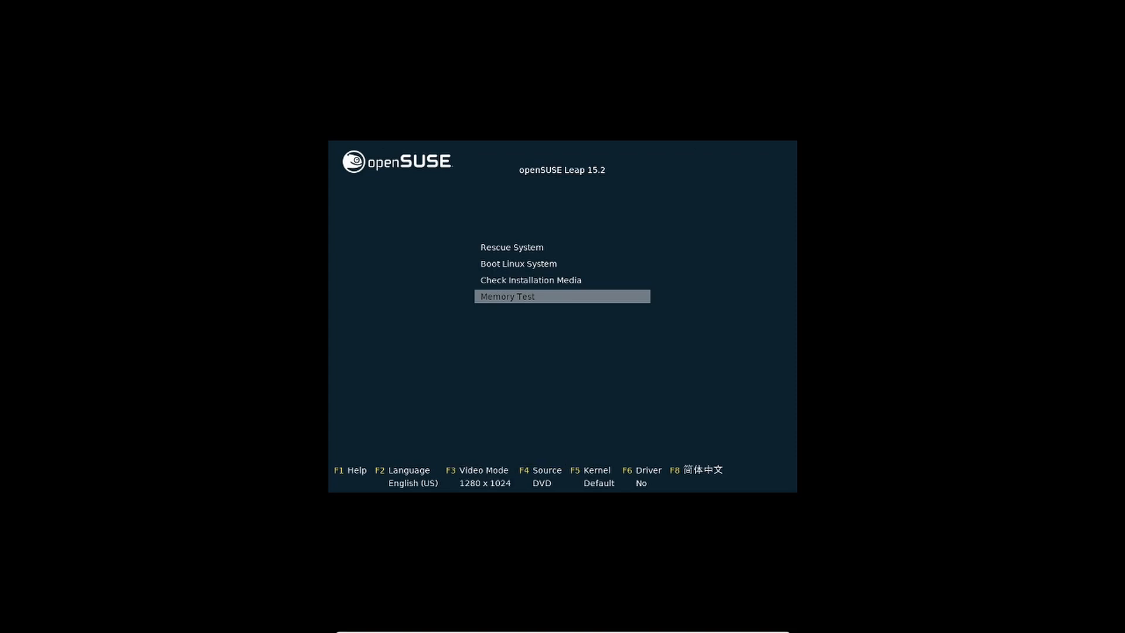
- Set the text console size to 1280 x 1024 in the video mode options
key("F3")
key("Down")
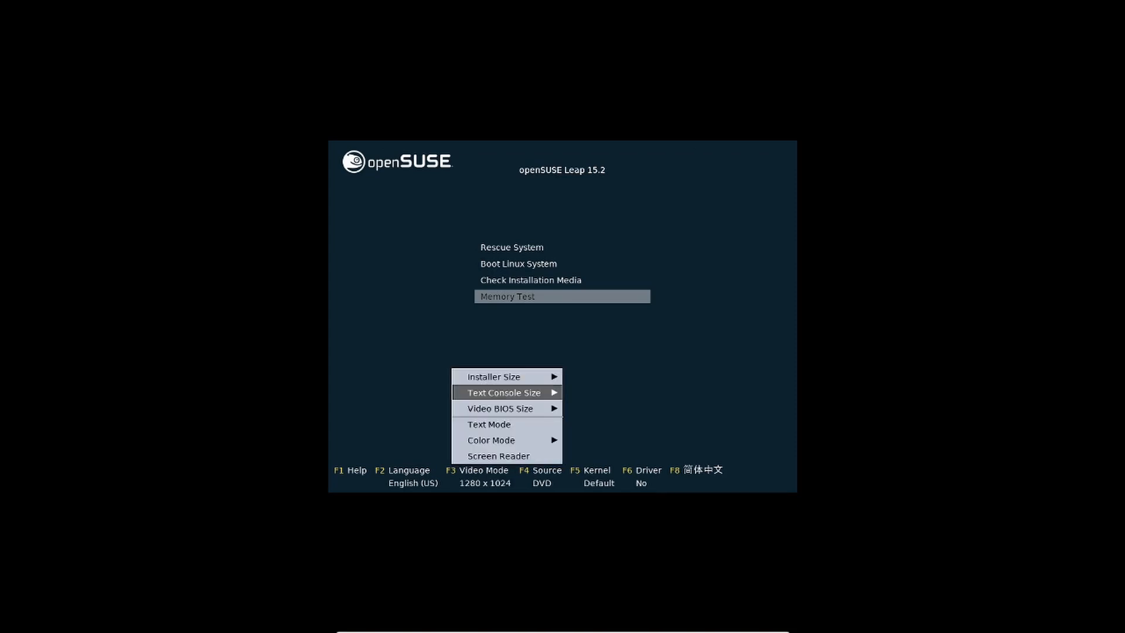
key("Return")
key("Down")
key("Down")
key("Down")
key("Down")
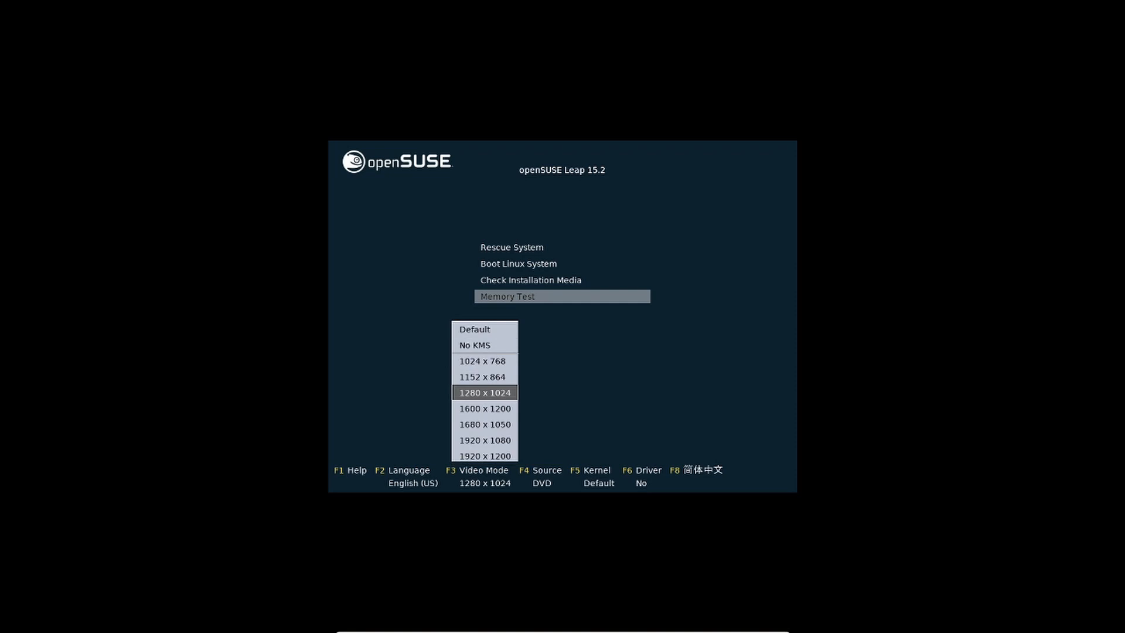
key("Return")
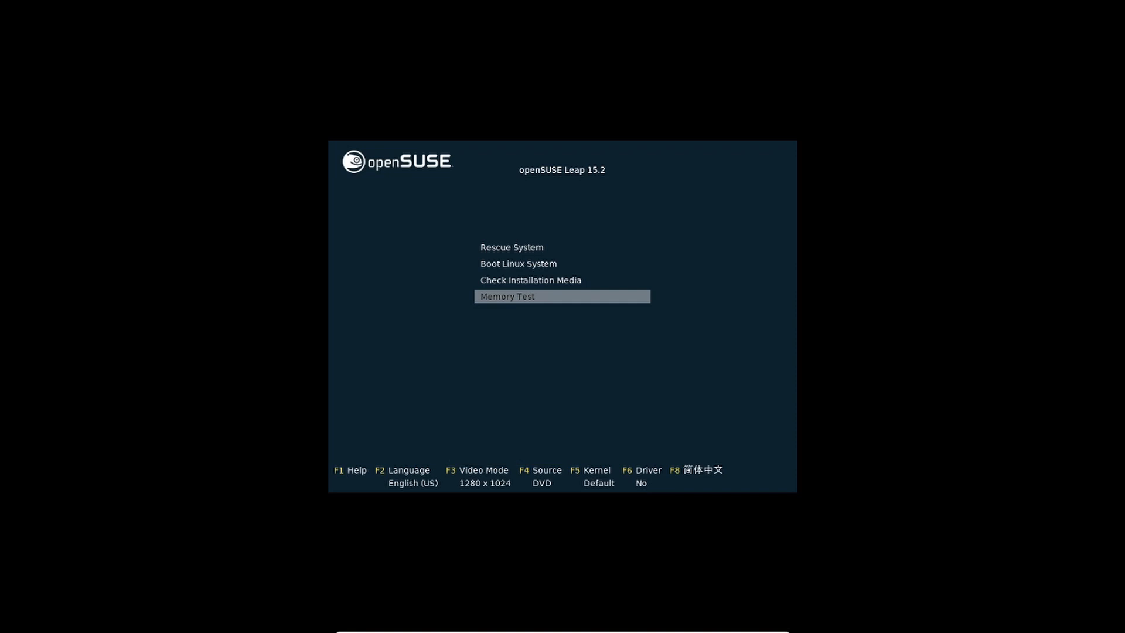
- Set the video BIOS size to 1280 x 1024 in the video mode options
key("F3")
key("Down")
key("Return")
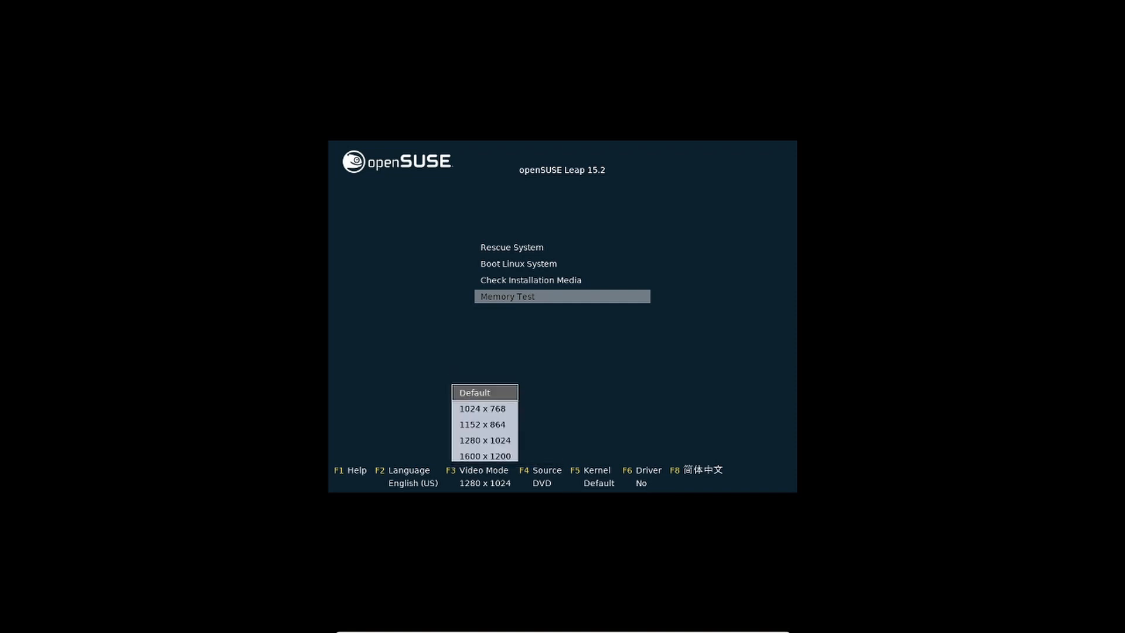
key("Down")
key("Down")
key("Down")
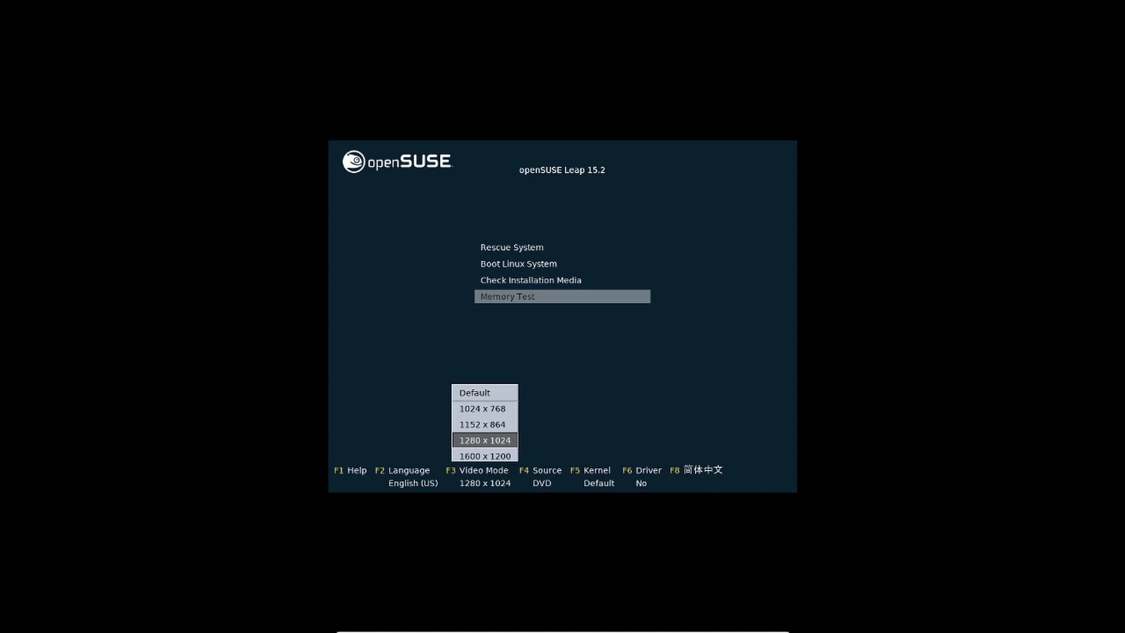
key("Return")
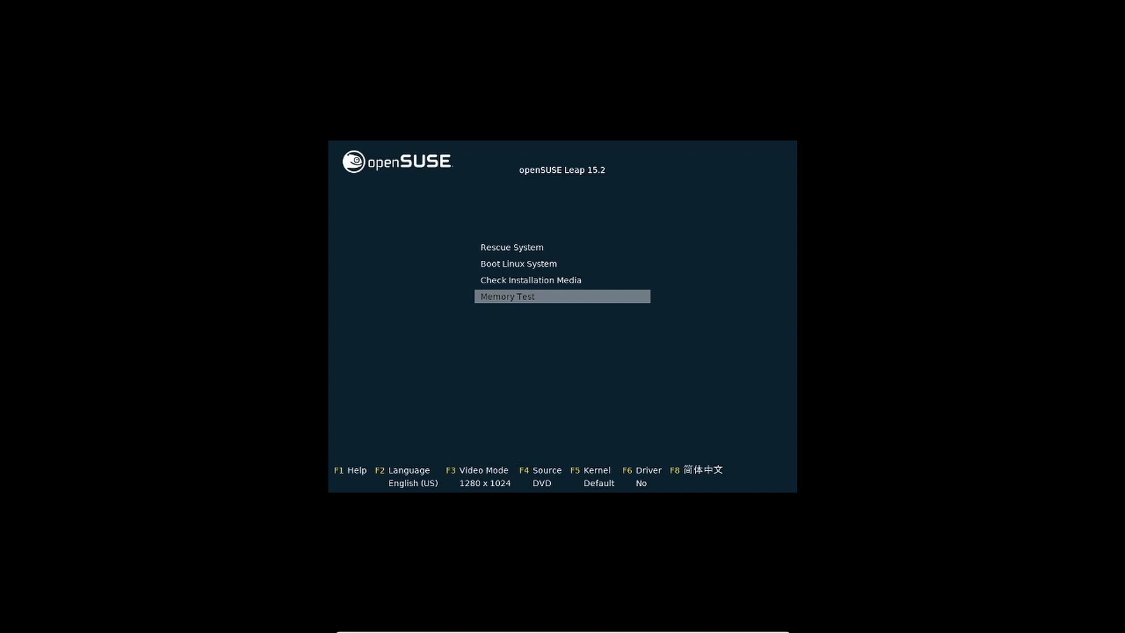
- Review the source, kernel and driver options, keeping DVD as the source and Default as the kernel setting
key("F4")
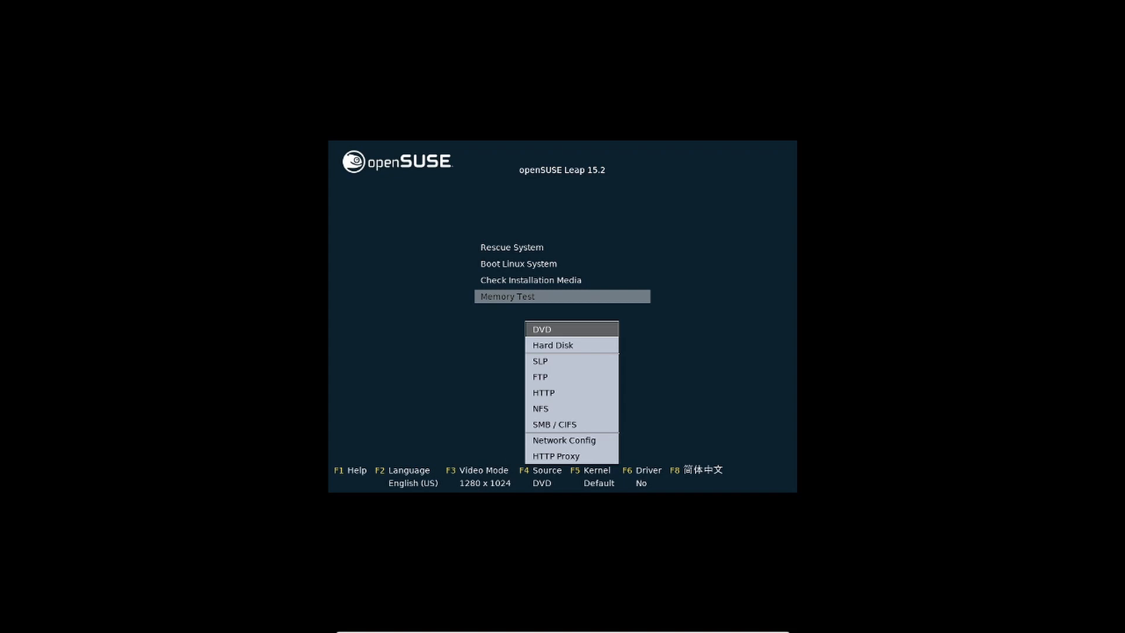
key("Return")
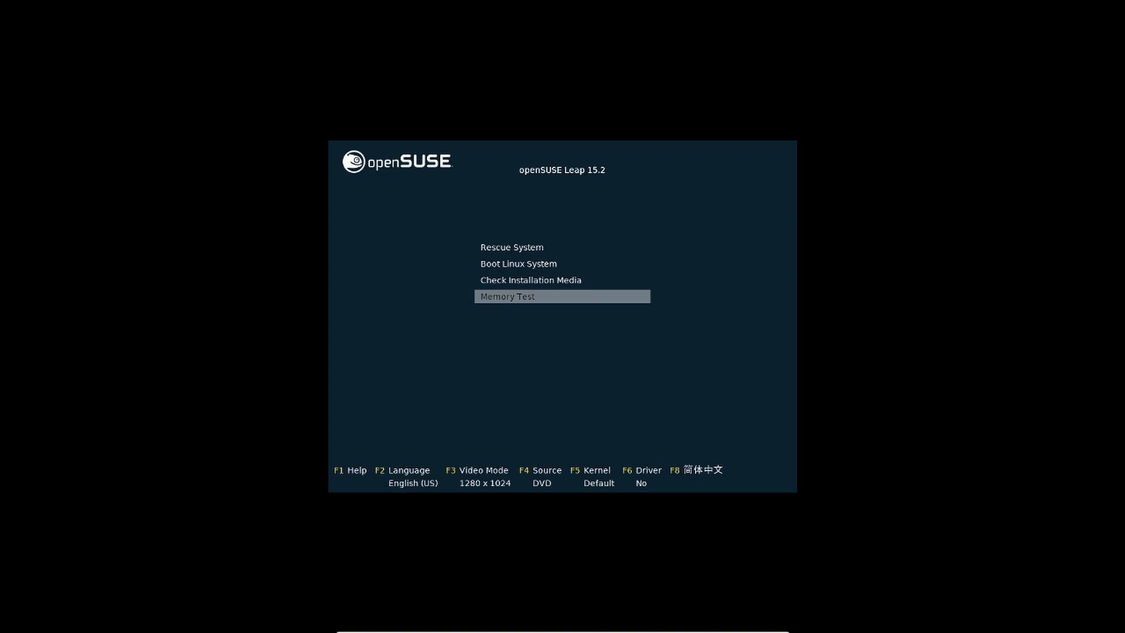
key("F5")
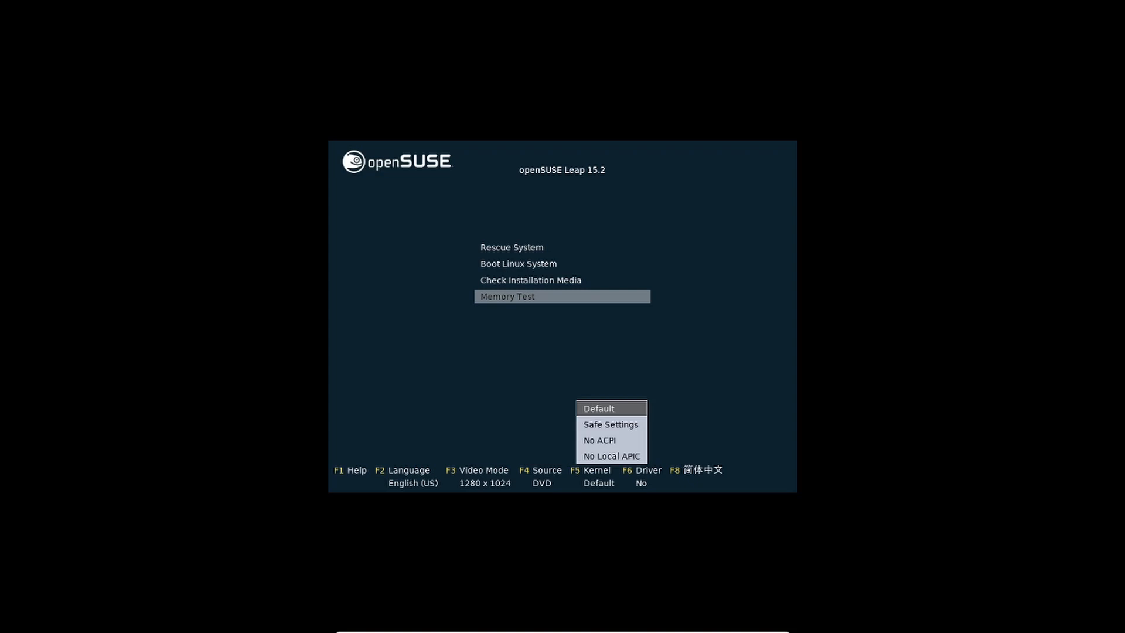
key("Return")
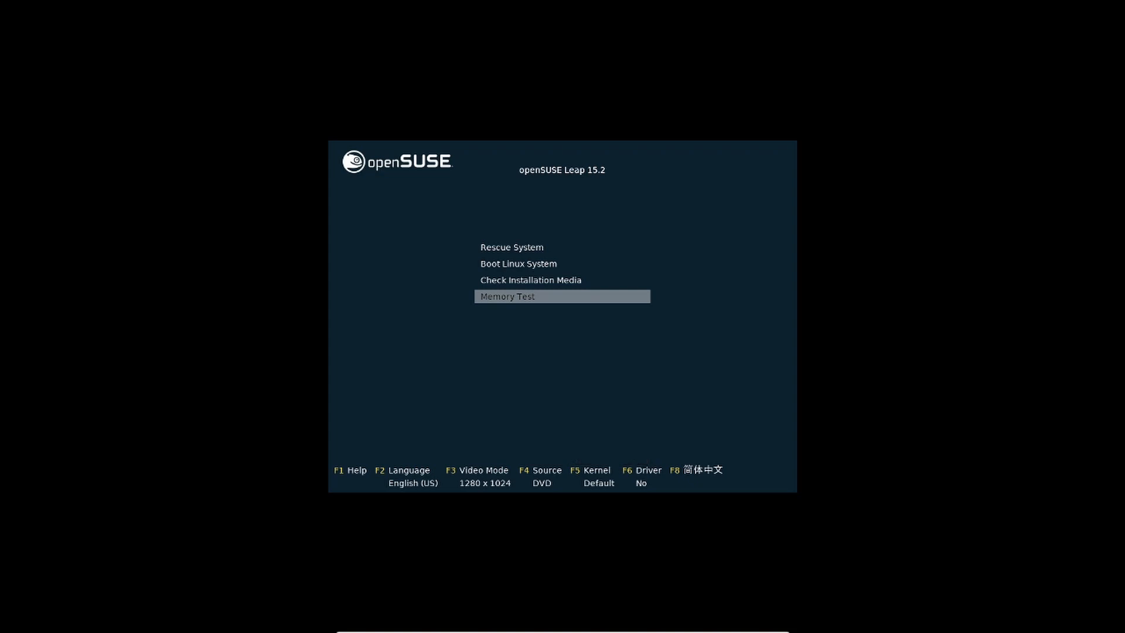
key("F6")
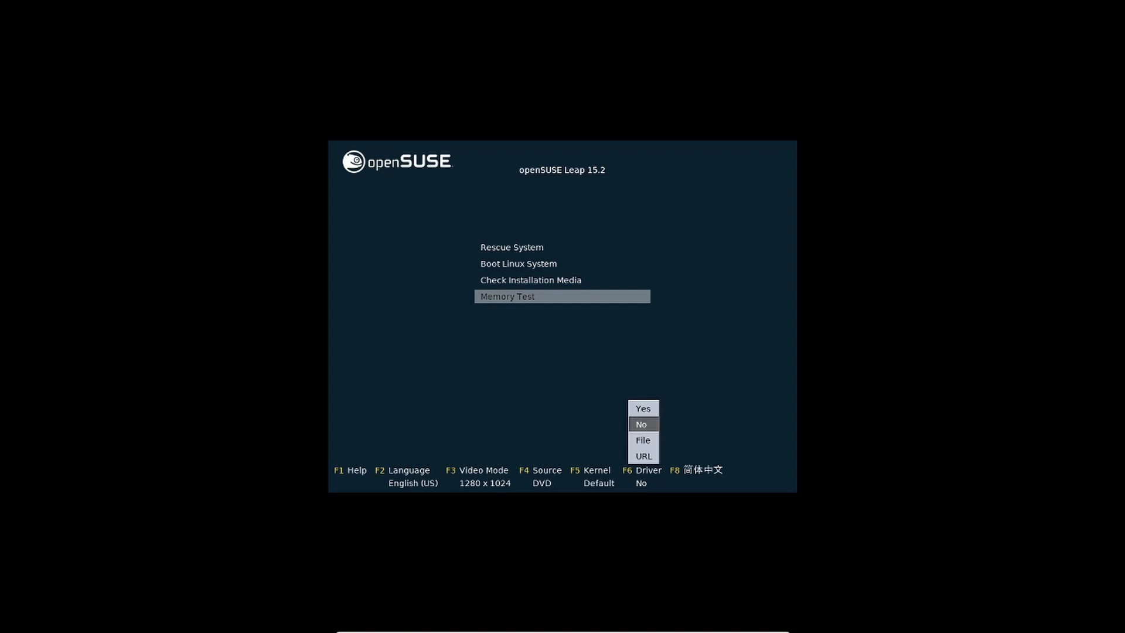
key("Escape")
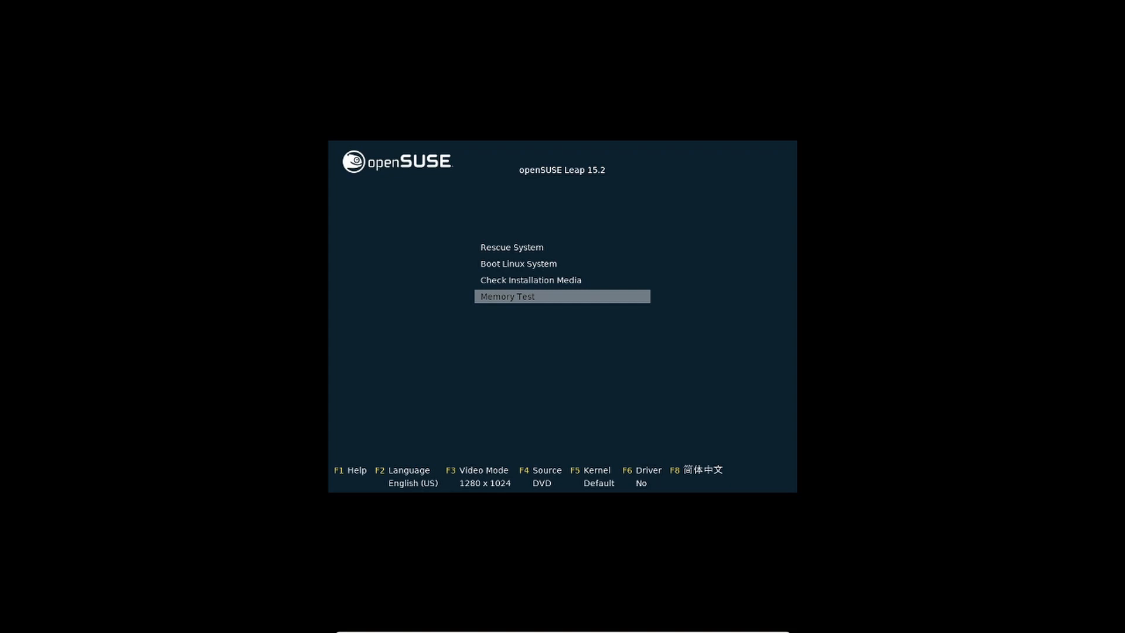
- Go back to the main boot menu and start the Installation entry
key("Escape")
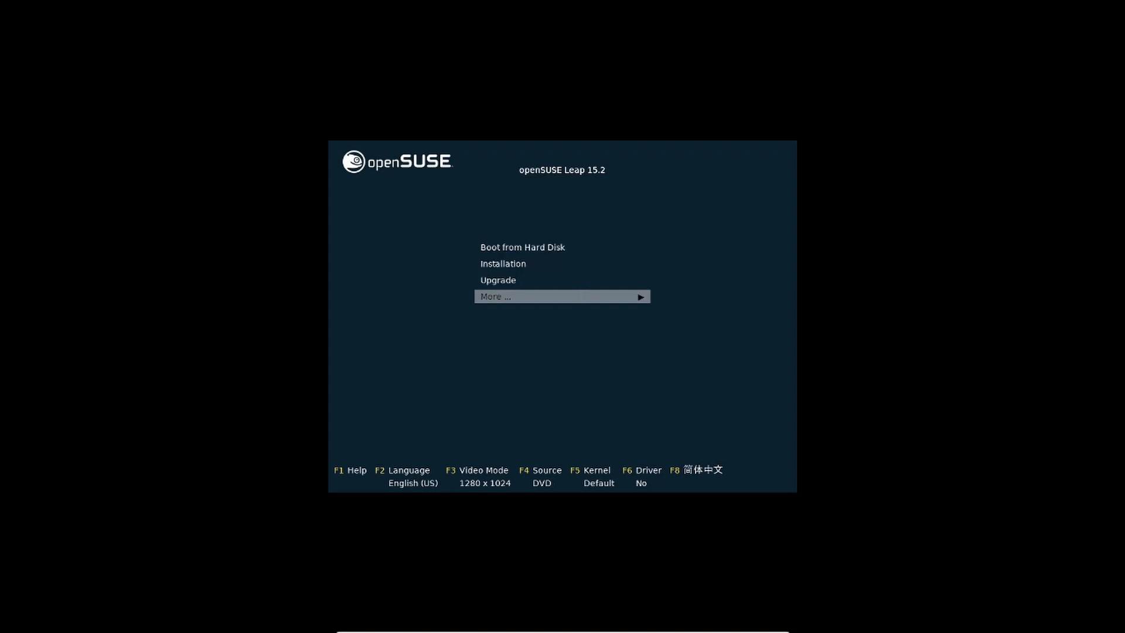
key("Up")
key("Up")
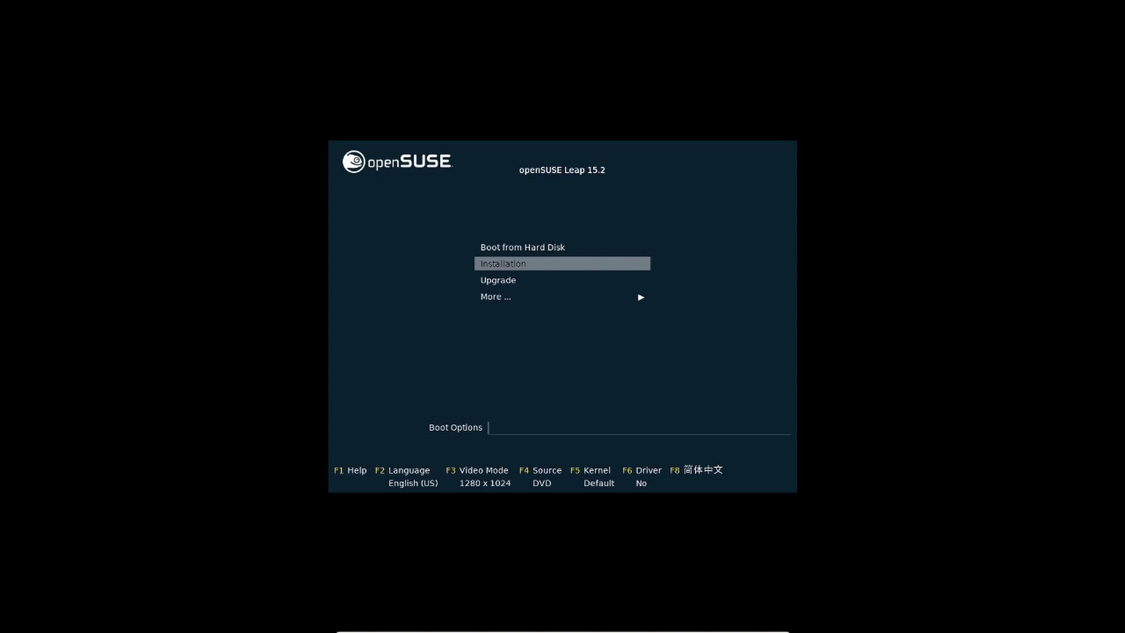
key("Return")
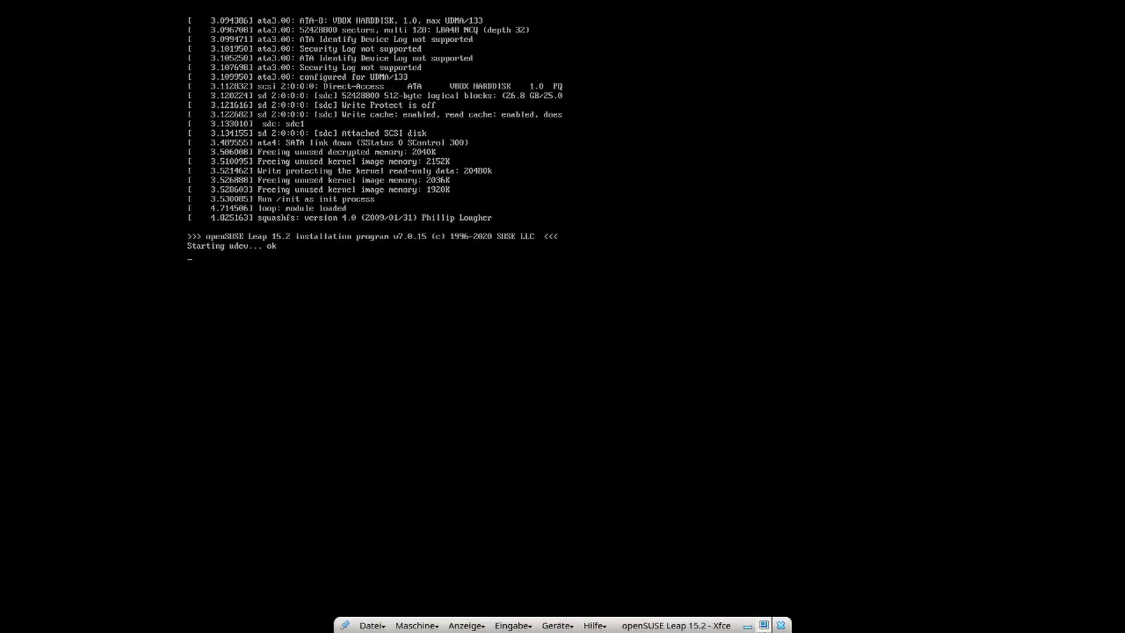
- Leave full-screen mode and set the machine's network Adapter 1 to not attached (nicht angeschlossen) in the VirtualBox Manager
left_click(765, 625)
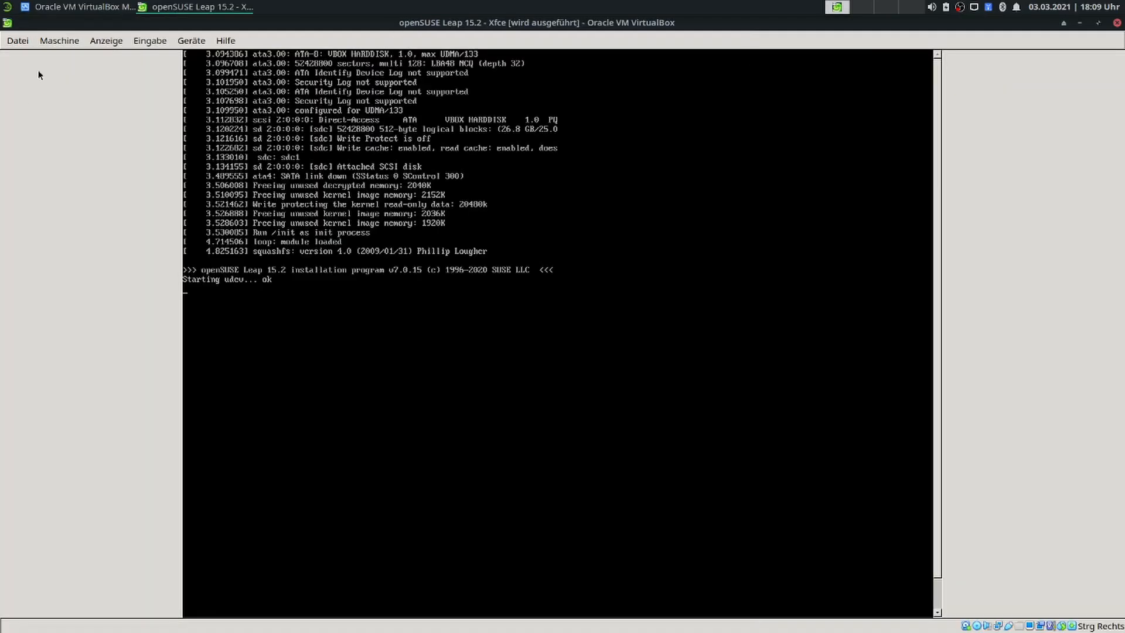
left_click(64, 7)
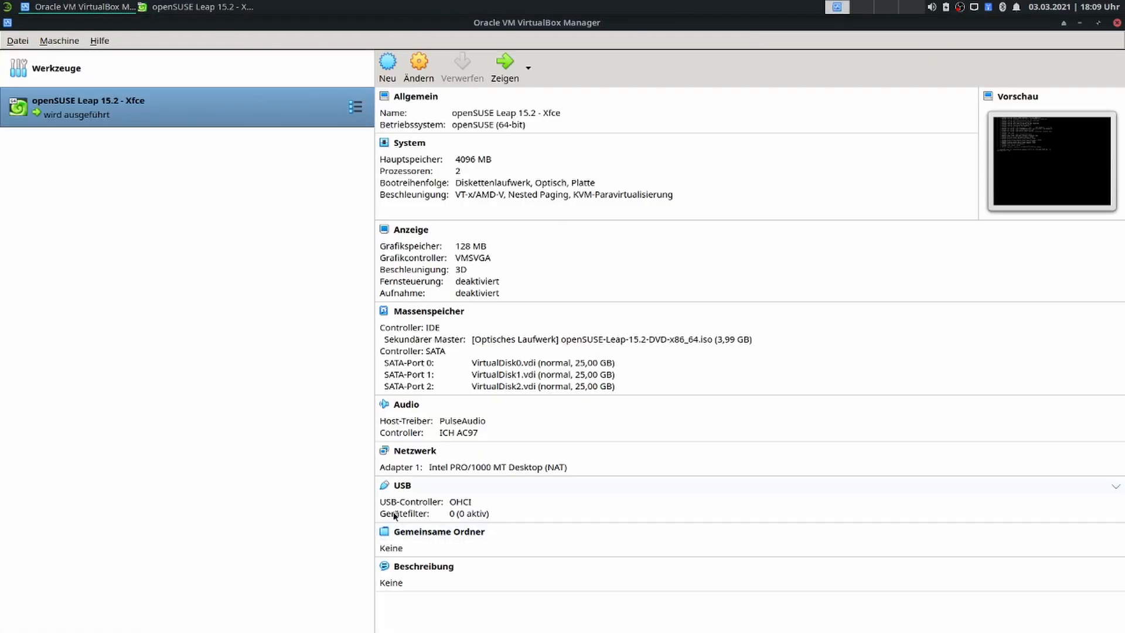
left_click(398, 451)
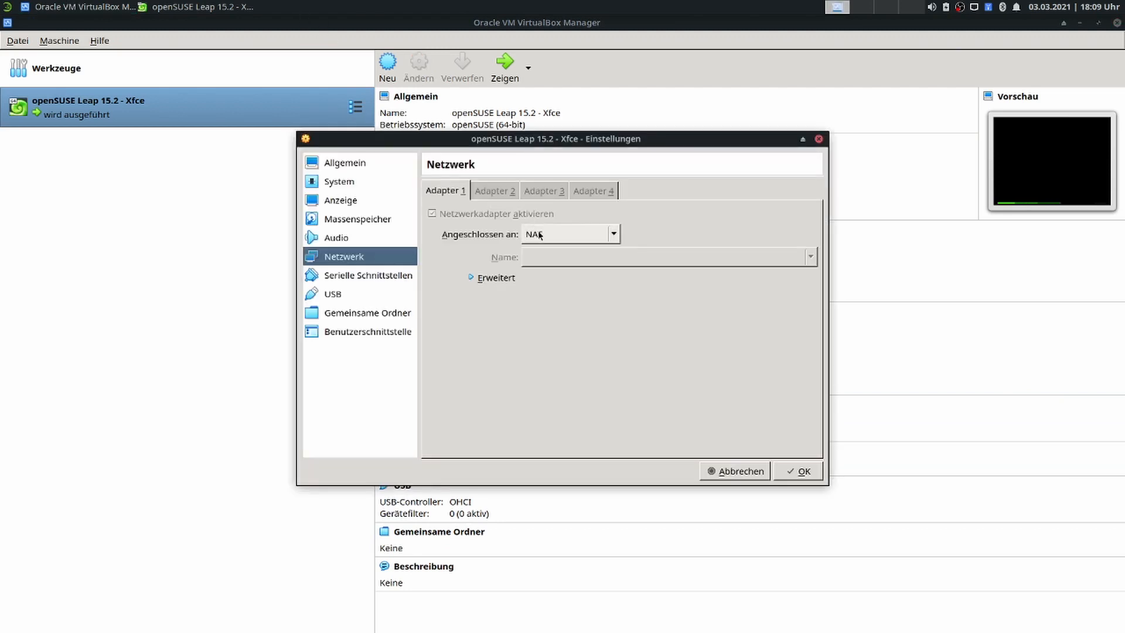
left_click(538, 235)
left_click(593, 326)
left_click(798, 471)
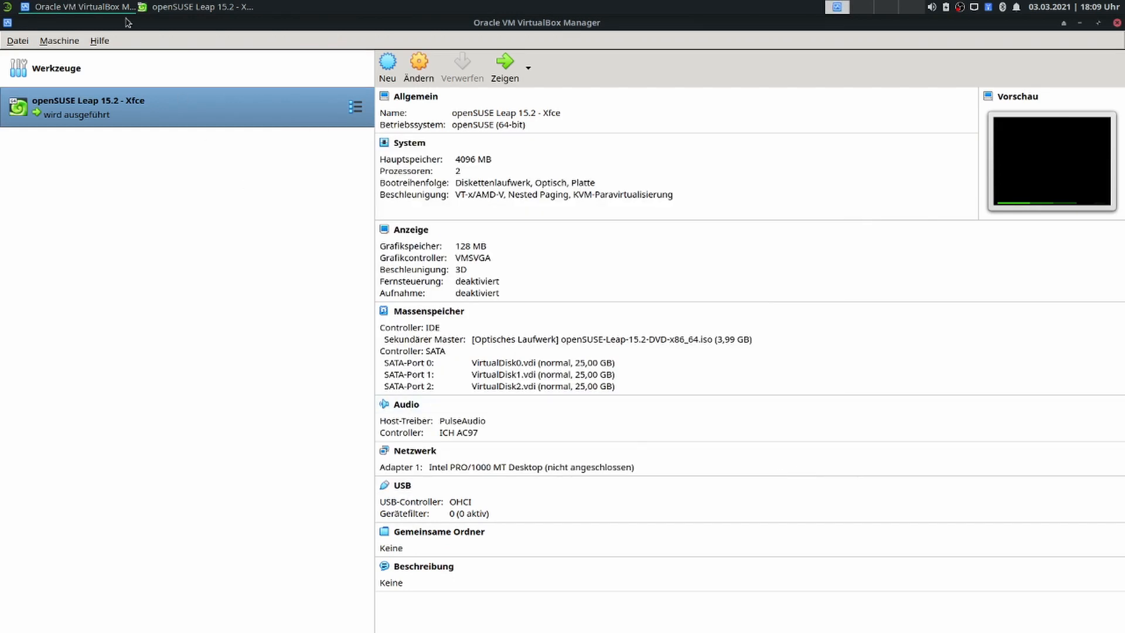
- Switch from the VirtualBox Manager to the running openSUSE Leap 15.2 - Xfce machine and show it in full-screen mode
left_click(121, 5)
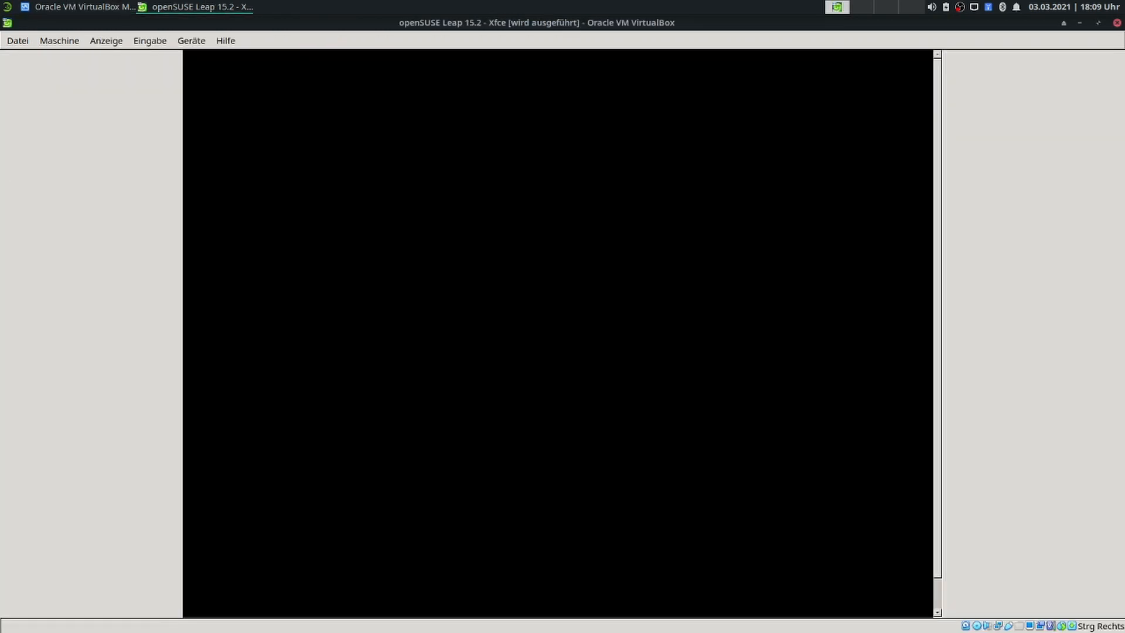
left_click(106, 40)
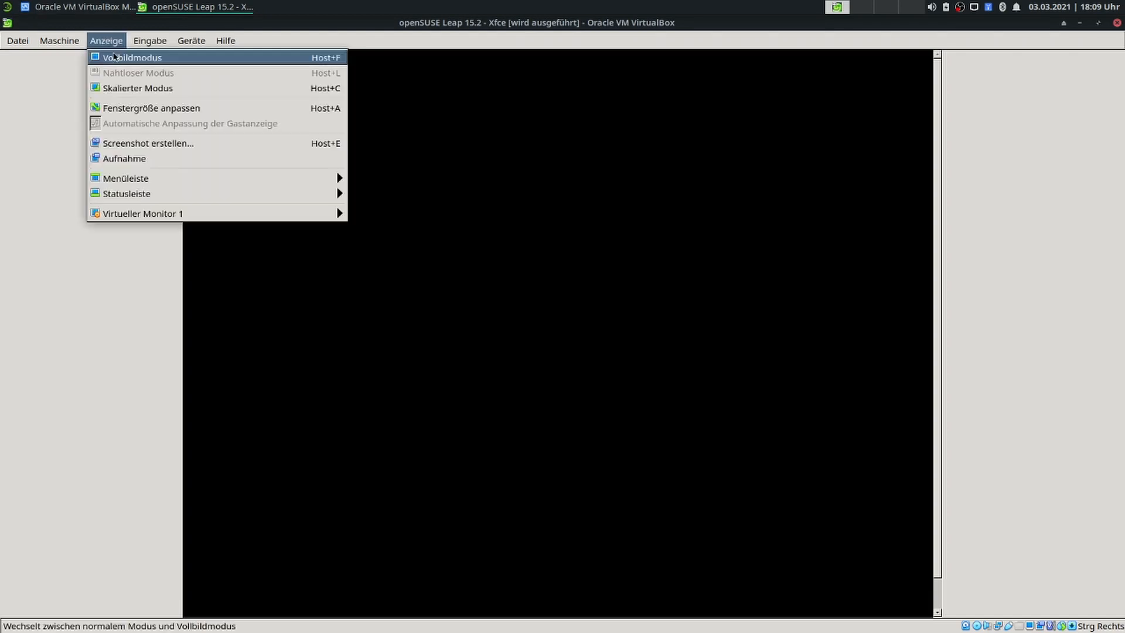
left_click(120, 56)
left_click(633, 389)
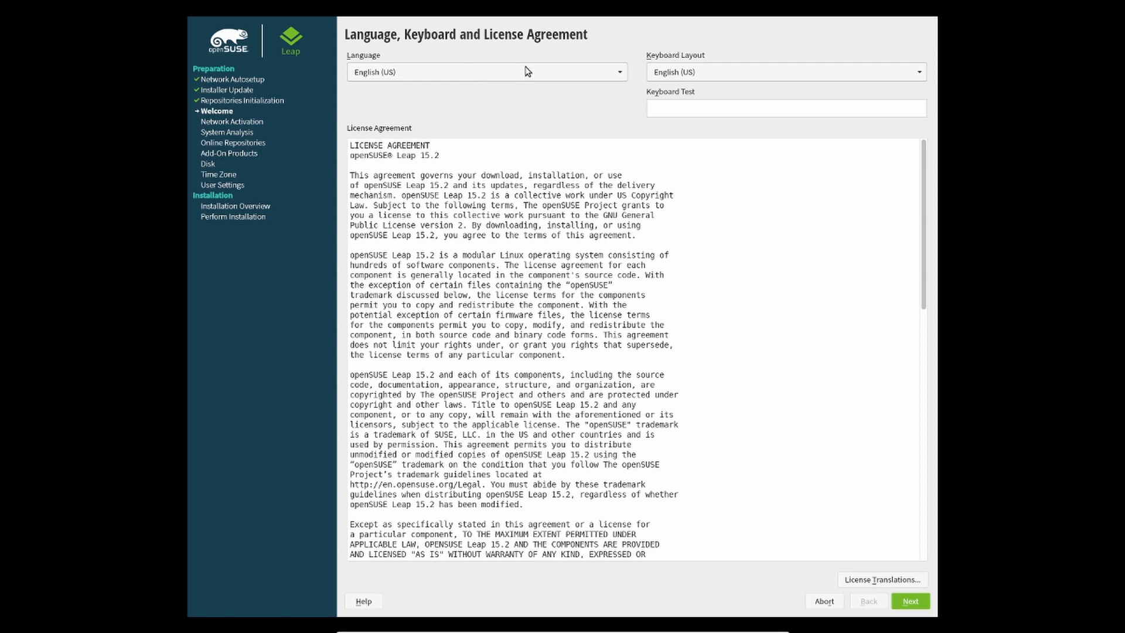
- Try German - Deutsch as the installer language, and set the language back to English (US)
left_click(480, 72)
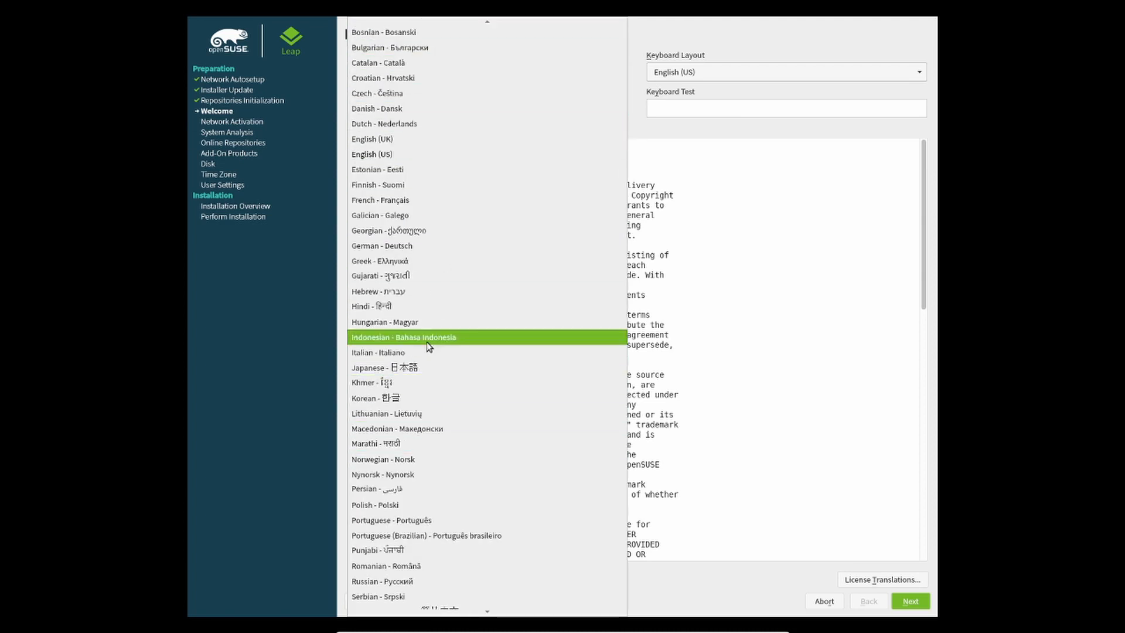
left_click(730, 234)
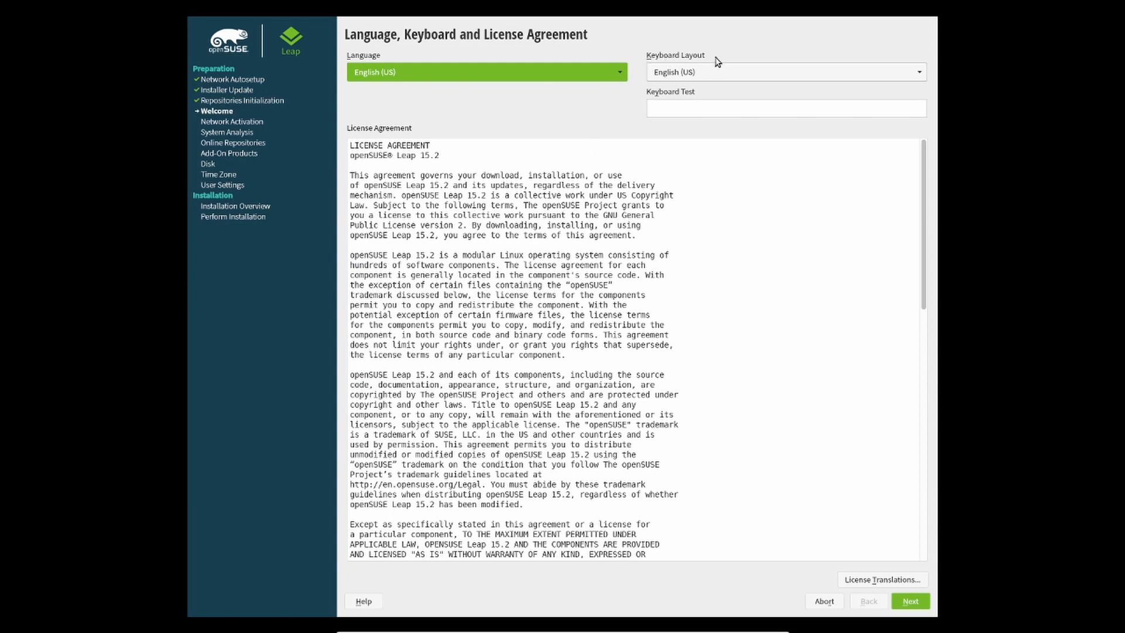
left_click(377, 73)
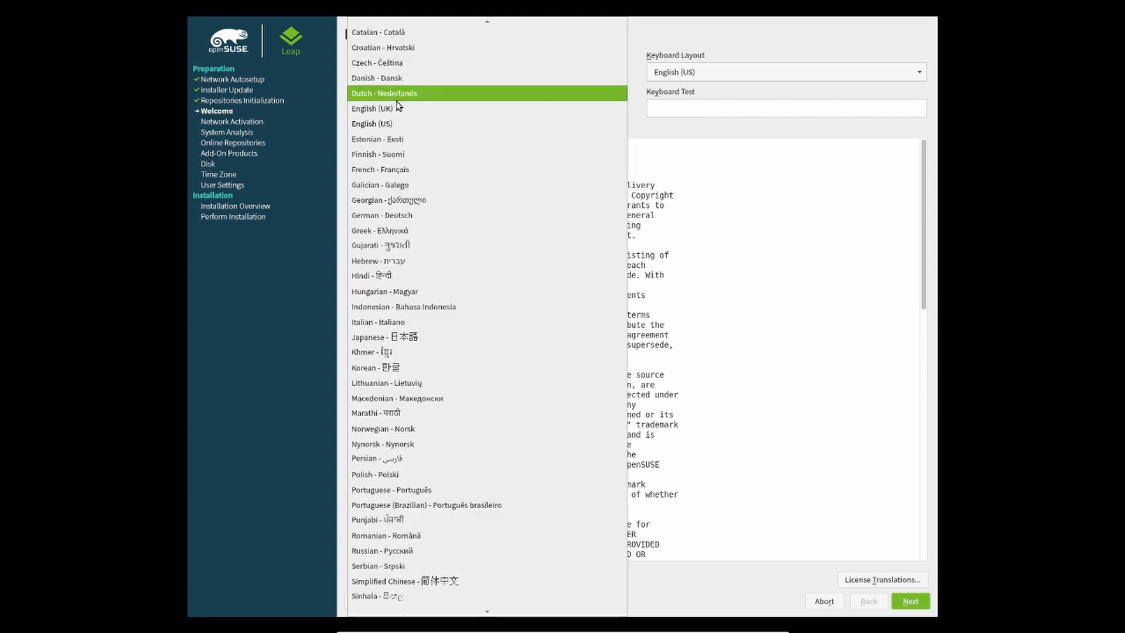
left_click(387, 219)
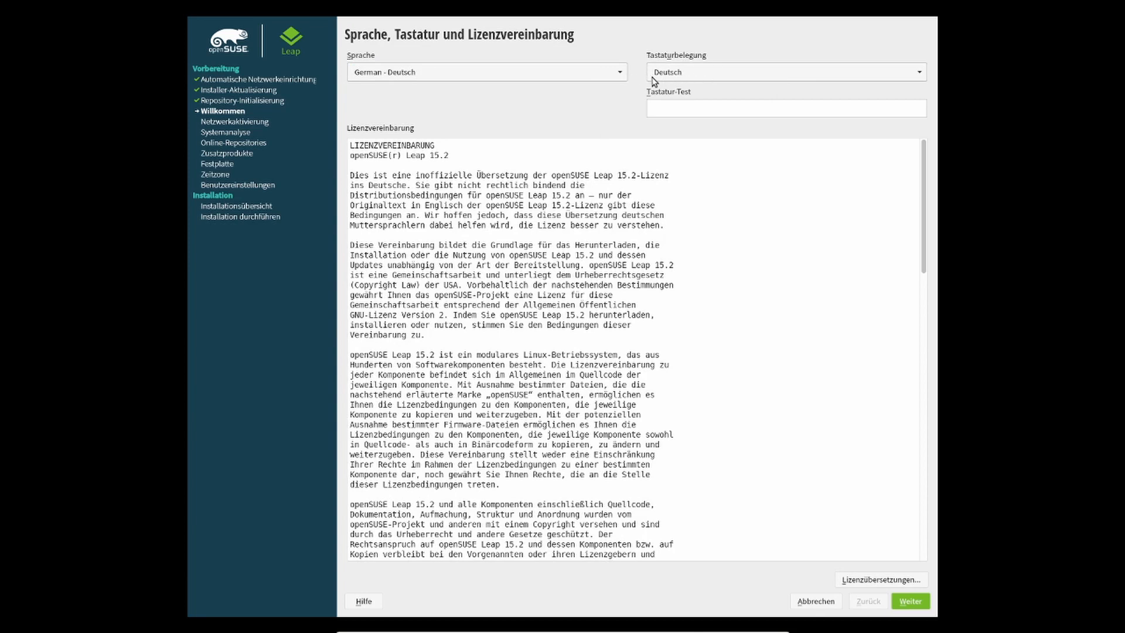
left_click(442, 75)
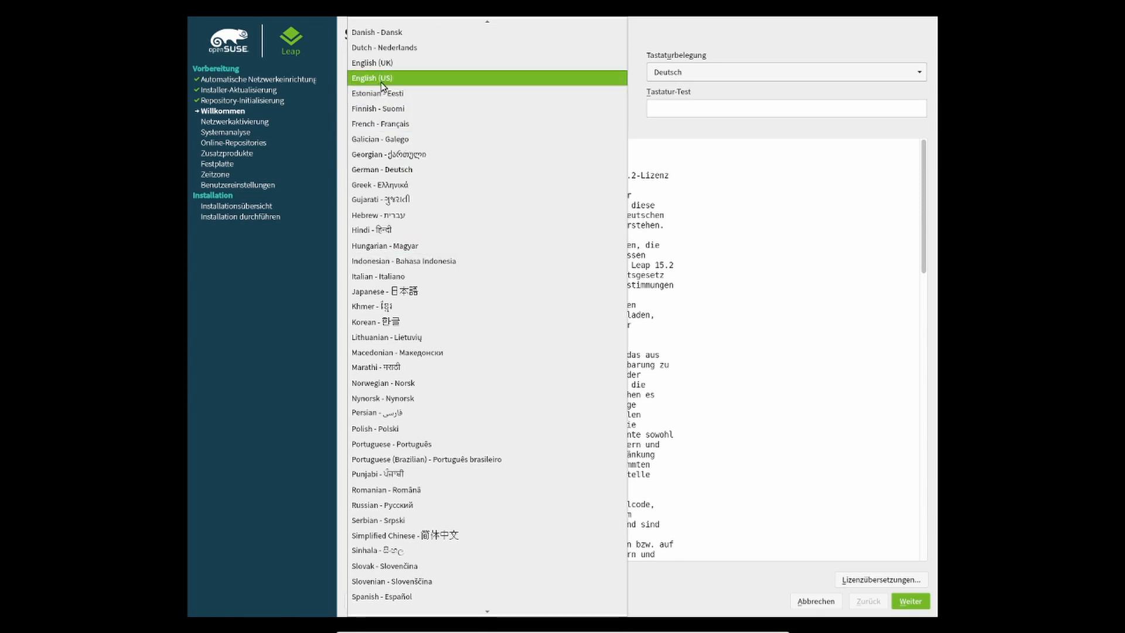
left_click(402, 82)
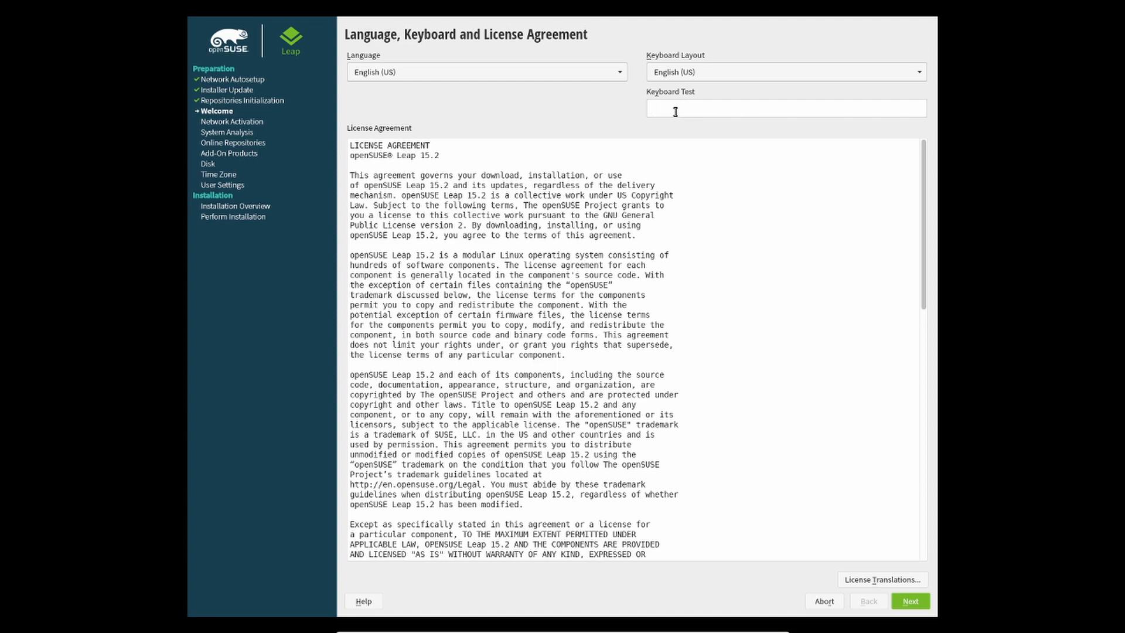
- Set the keyboard layout to German and activate the keyboard test field
left_click(687, 76)
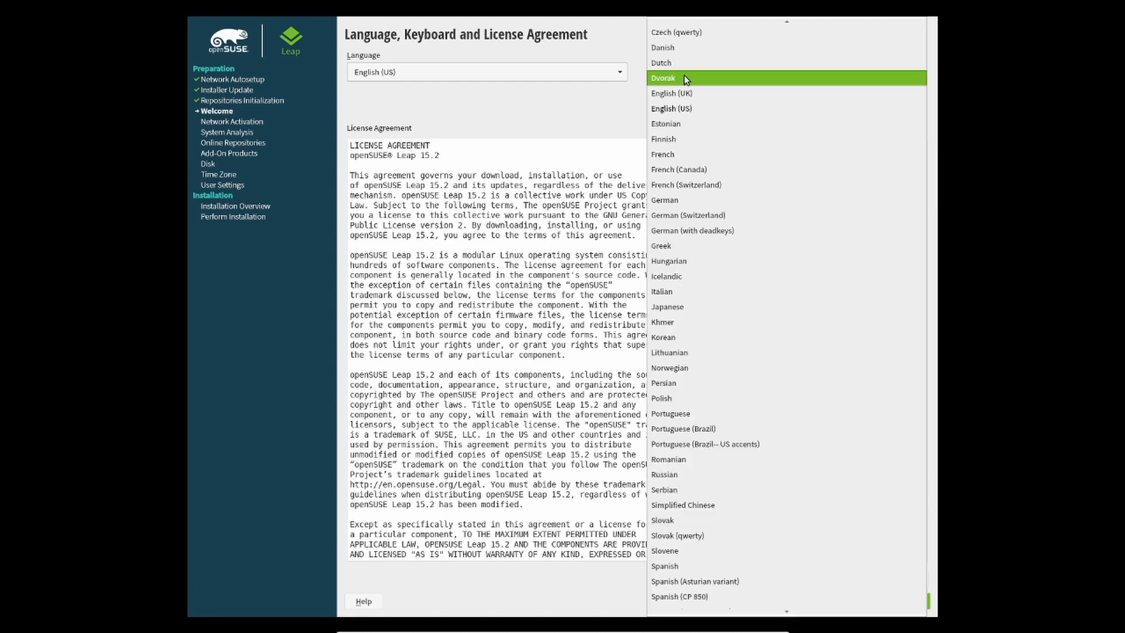
left_click(703, 202)
left_click(675, 107)
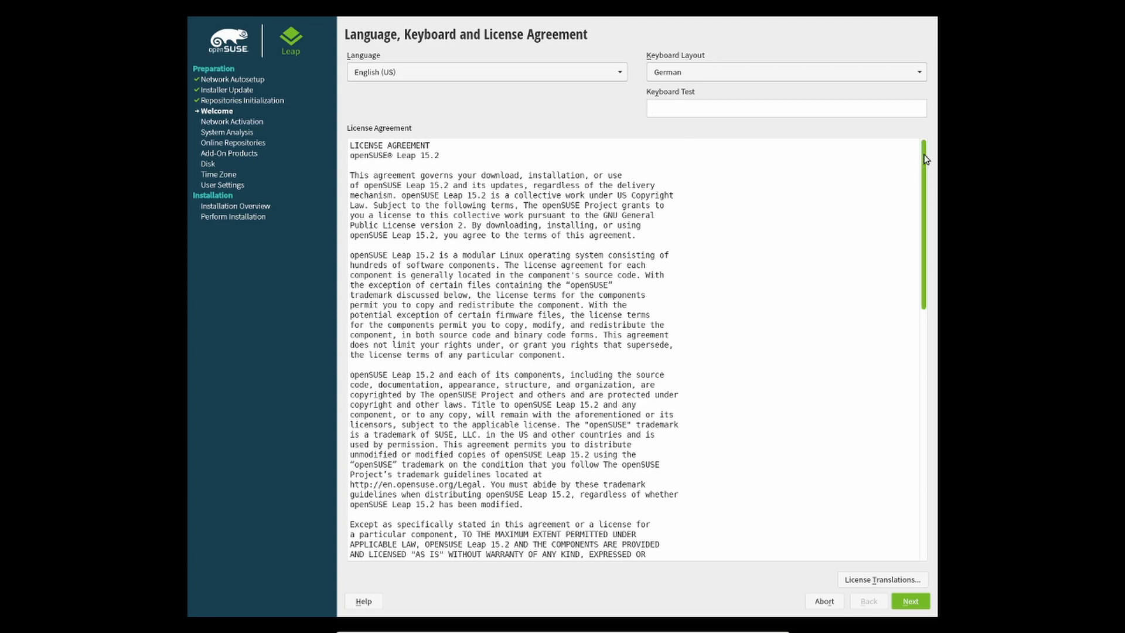
- Look over the license agreement and the page's help text, and proceed to the network settings
left_click_drag(925, 158, 905, 134)
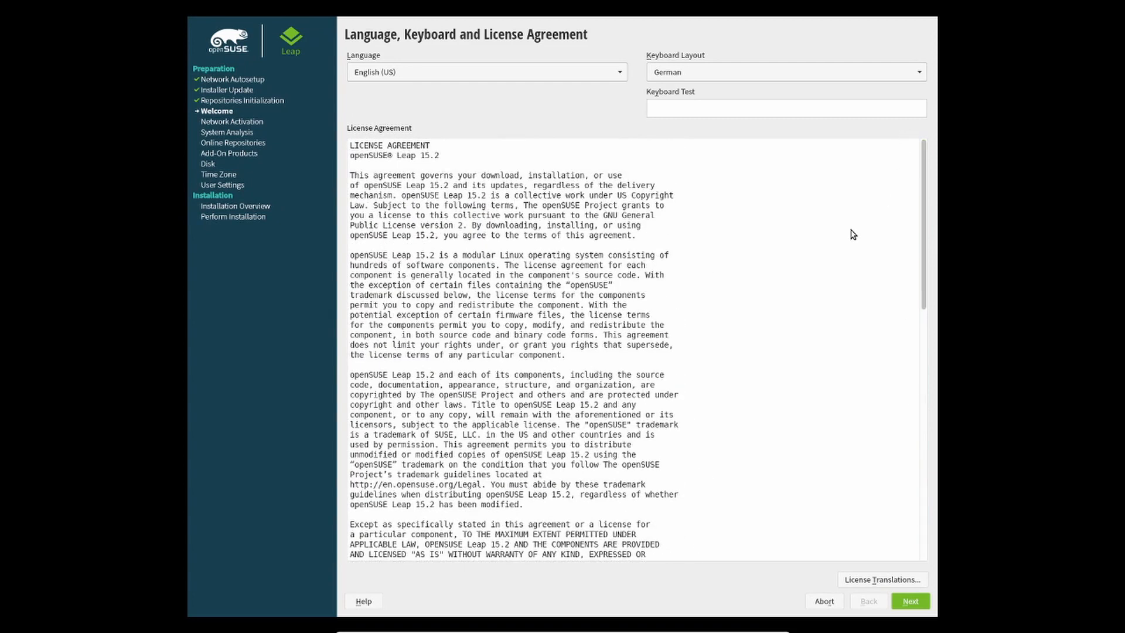
left_click(369, 603)
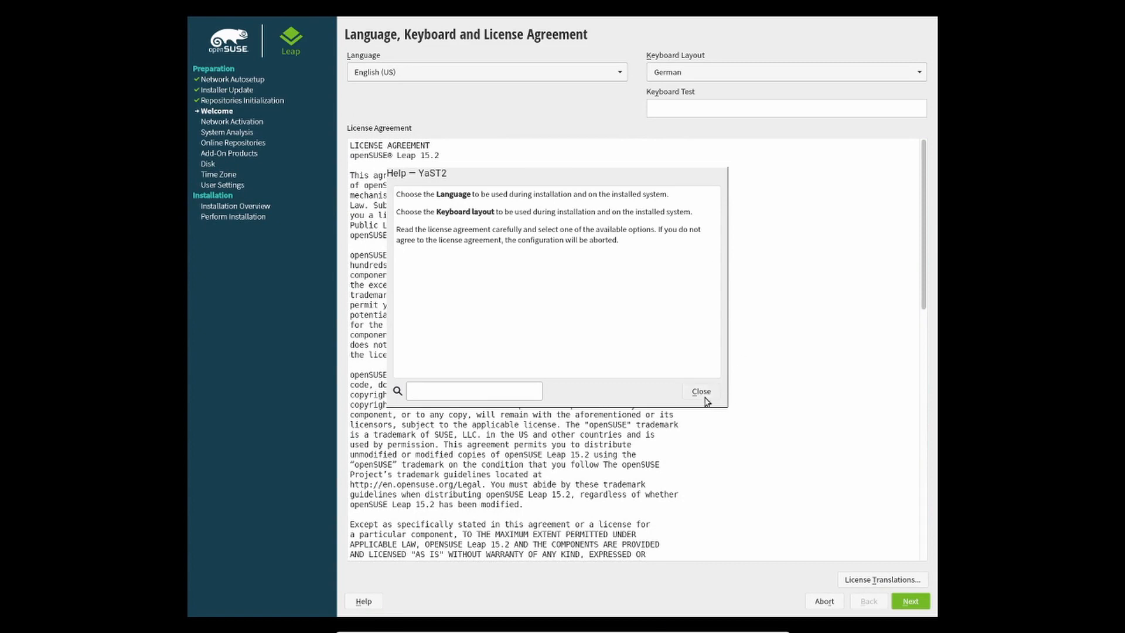
left_click(700, 392)
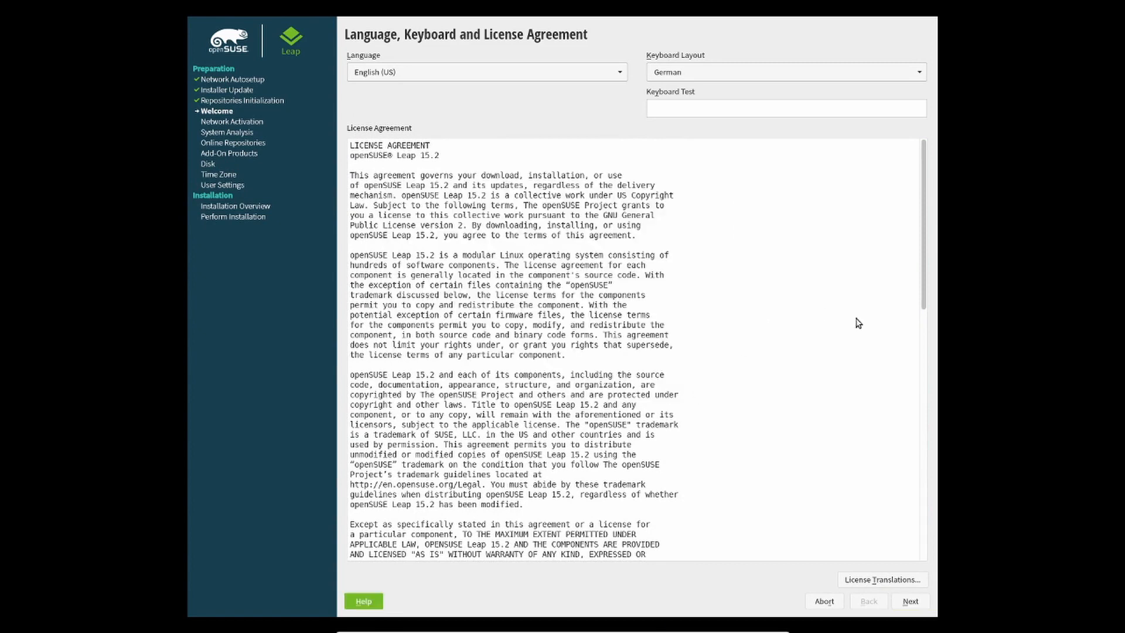
left_click(911, 606)
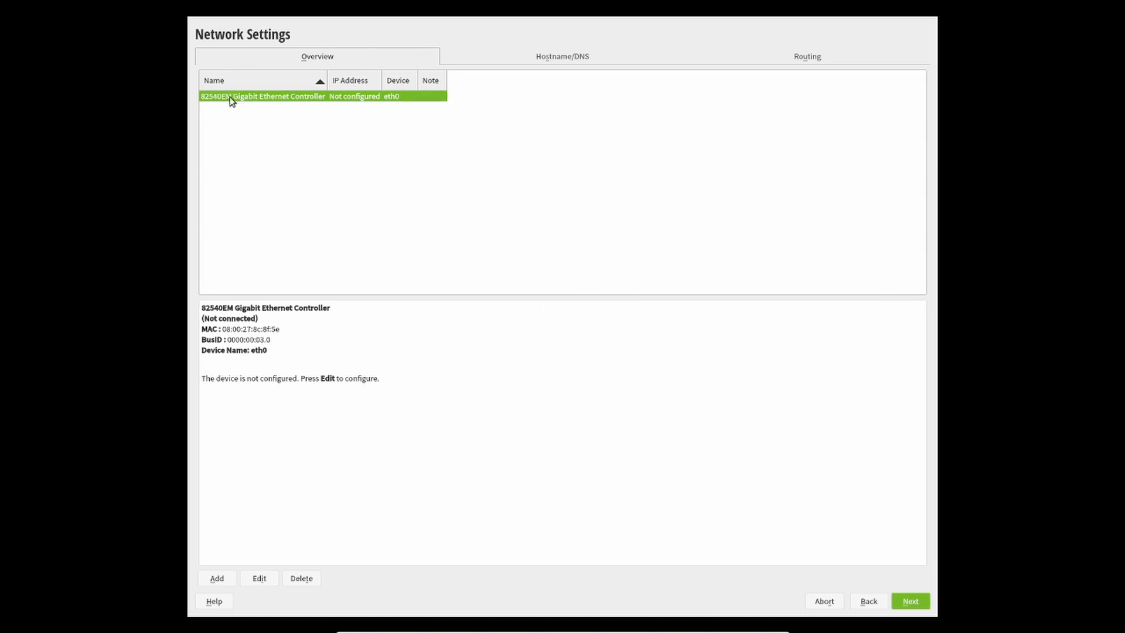
- Open the 82540EM Gigabit Ethernet Controller for editing and examine its address options, leaving Statically Assigned IP Address selected
left_click(259, 578)
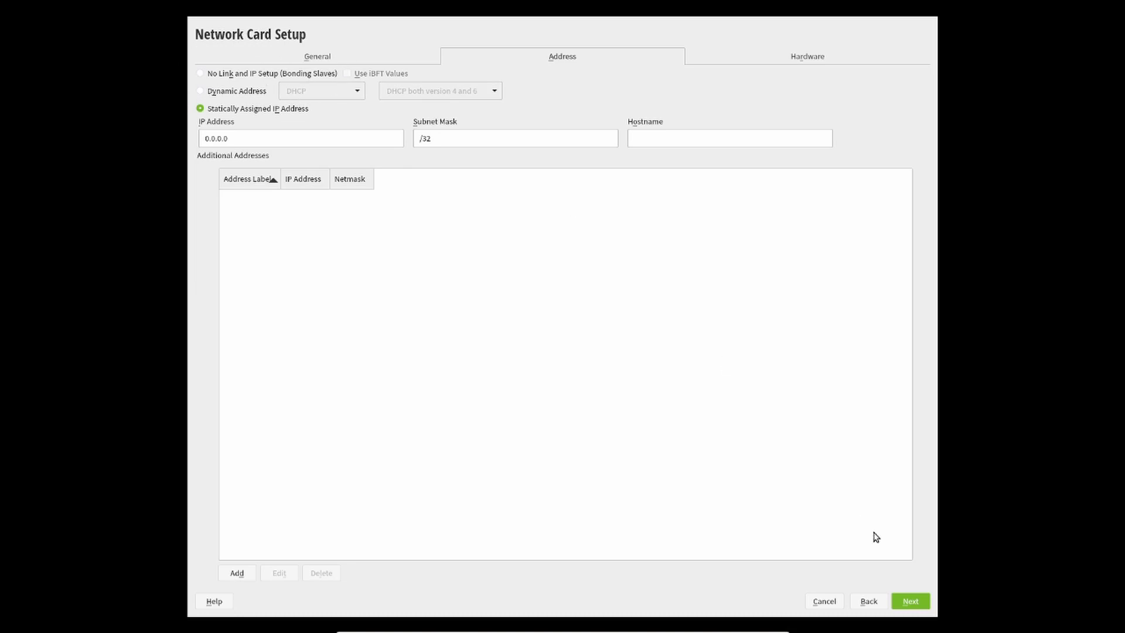
left_click(343, 56)
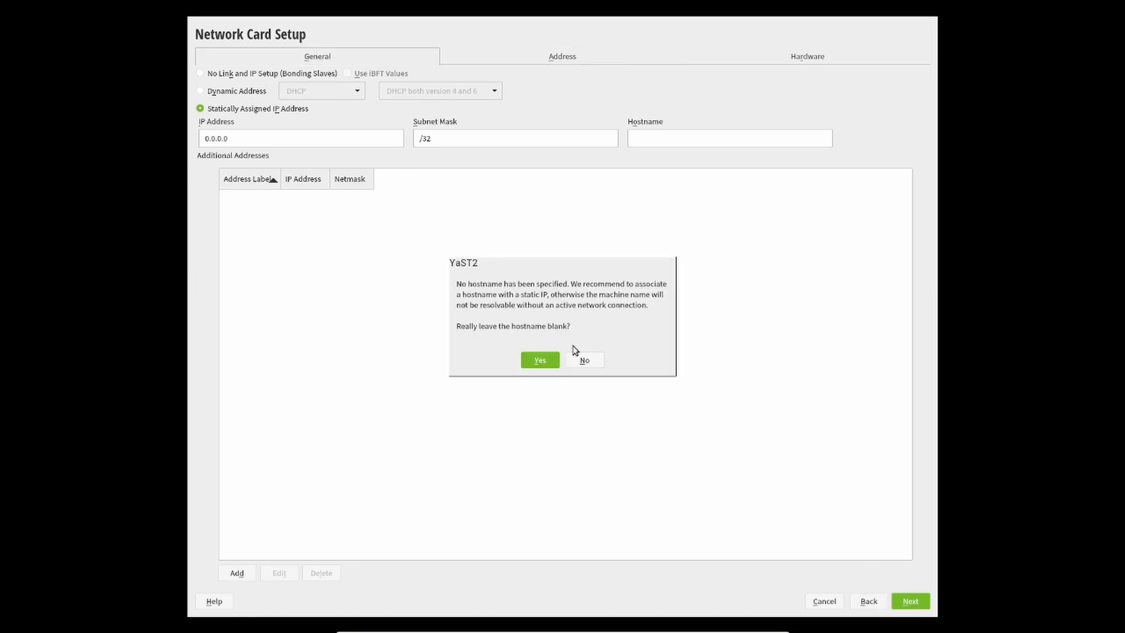
left_click(584, 360)
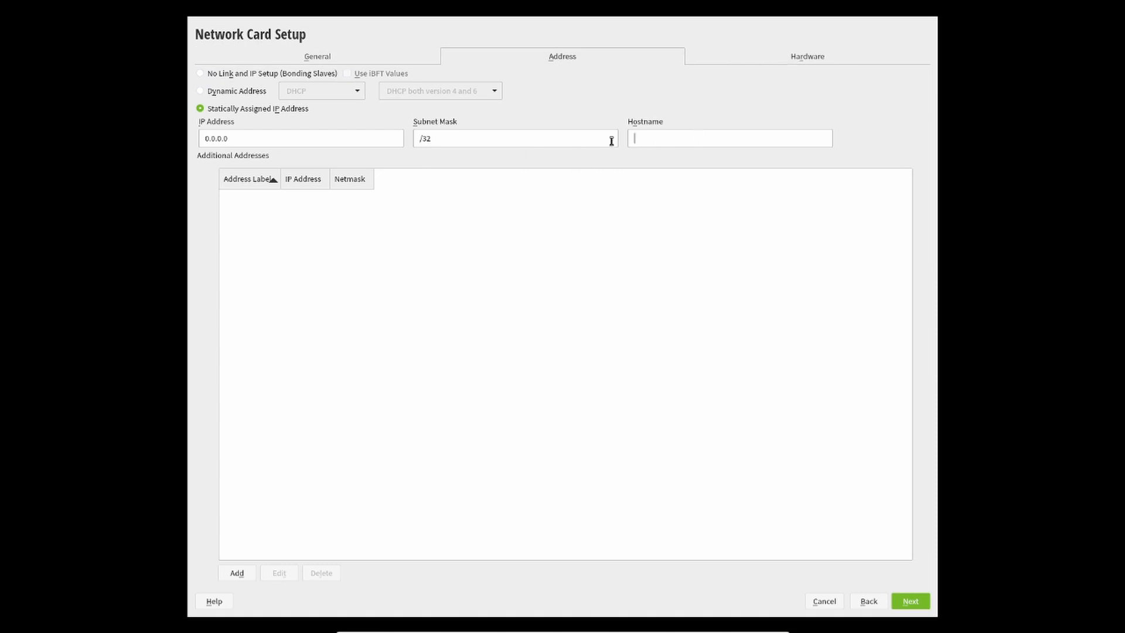
left_click(200, 92)
left_click(200, 108)
- Examine the Ethernet controller's hardware settings and return to the network overview without changing the card
left_click(790, 57)
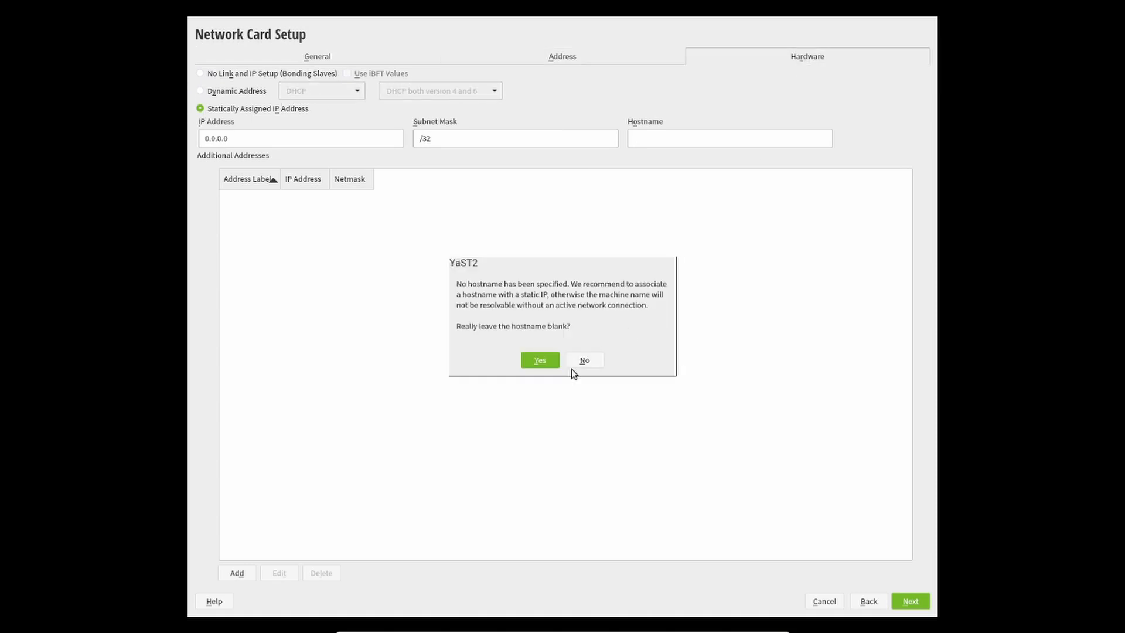
left_click(549, 360)
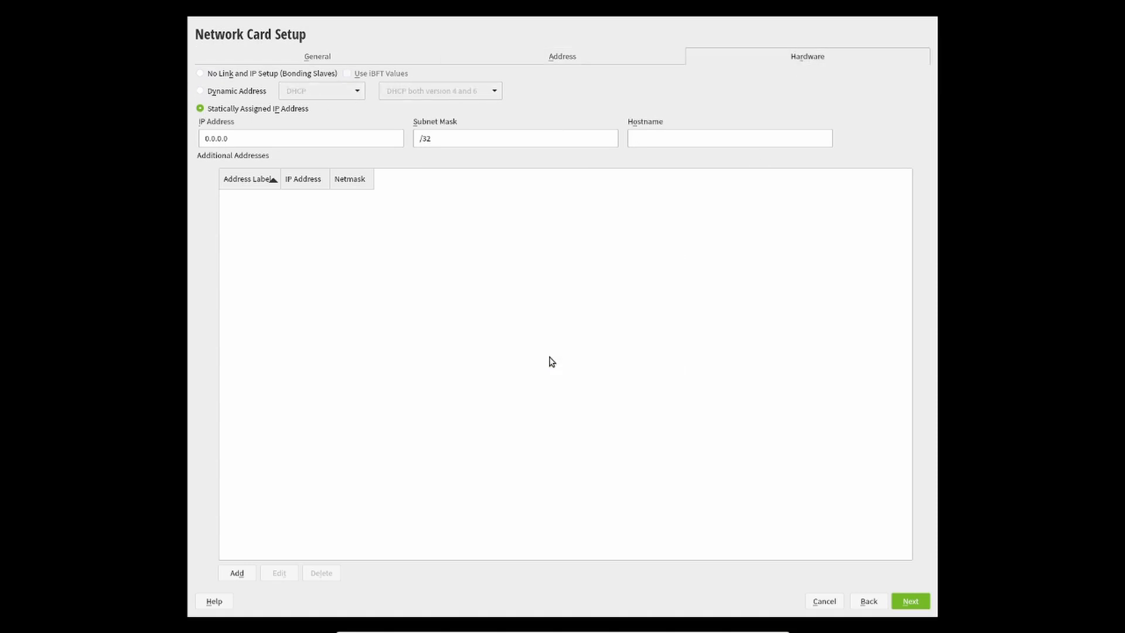
left_click(812, 60)
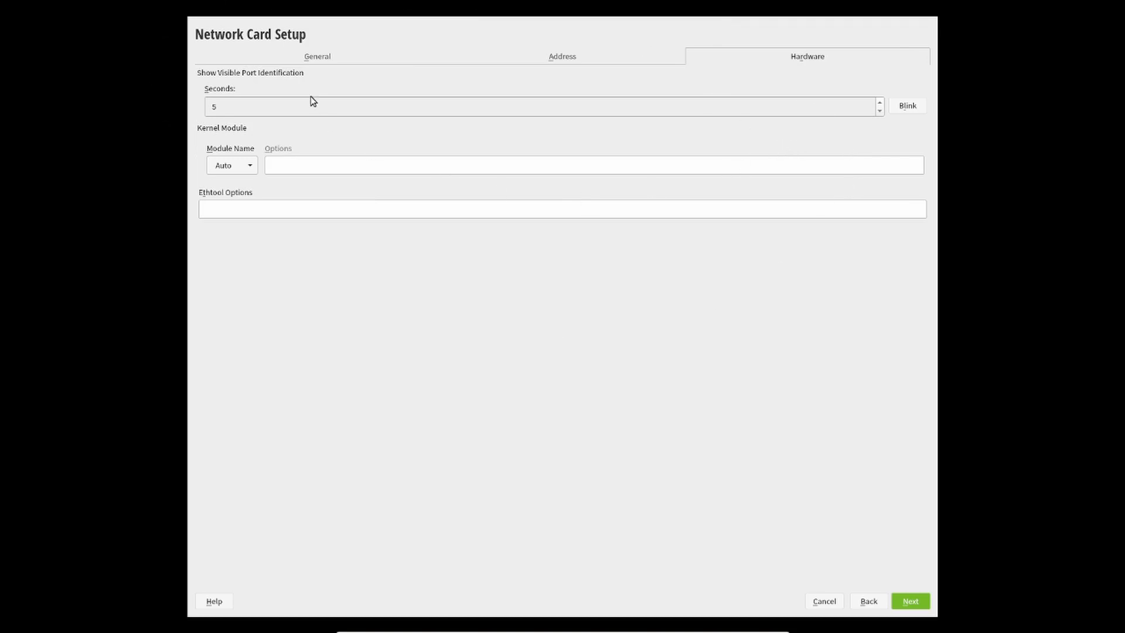
left_click(565, 58)
left_click(318, 56)
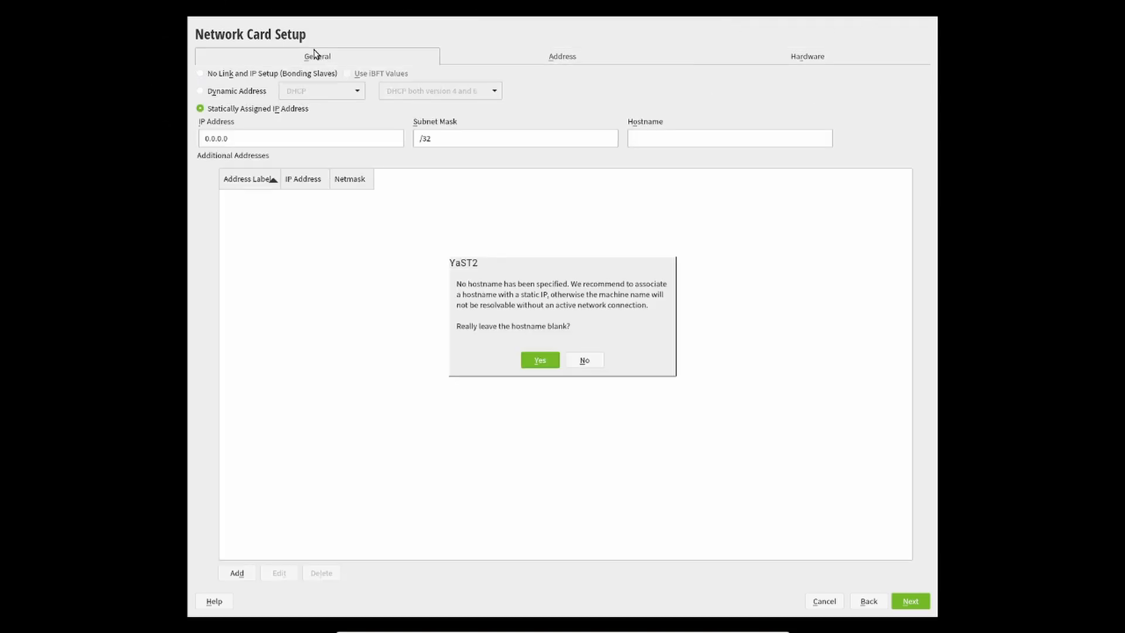
left_click(589, 358)
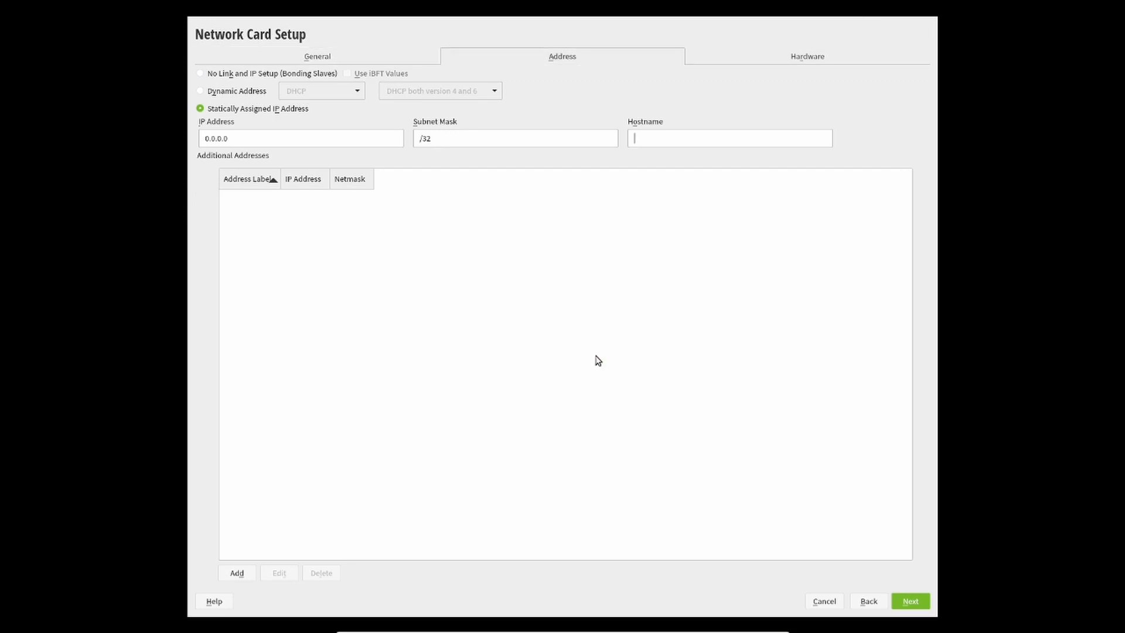
left_click(872, 603)
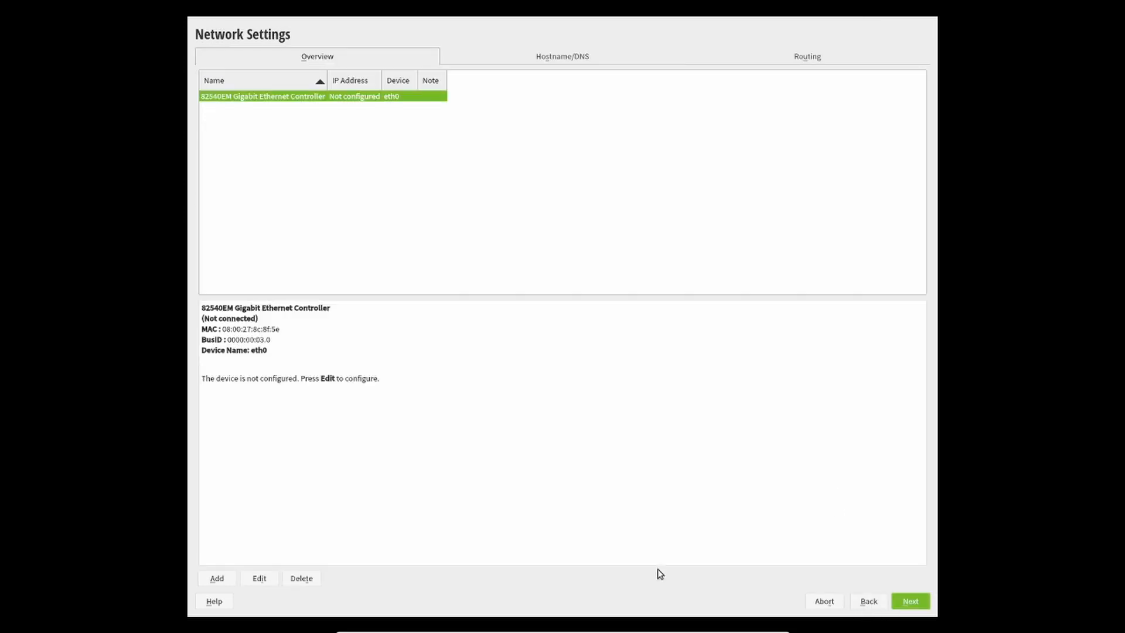
- Add an interface with the device type Wireless and scan for a network name (ESSID)
left_click(221, 585)
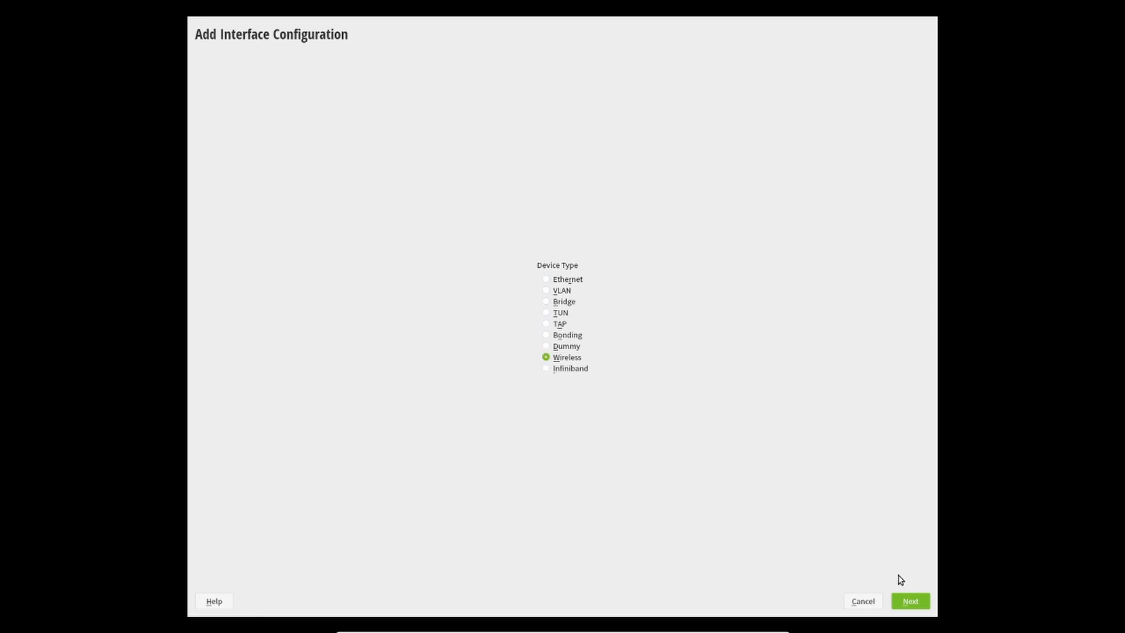
left_click(910, 601)
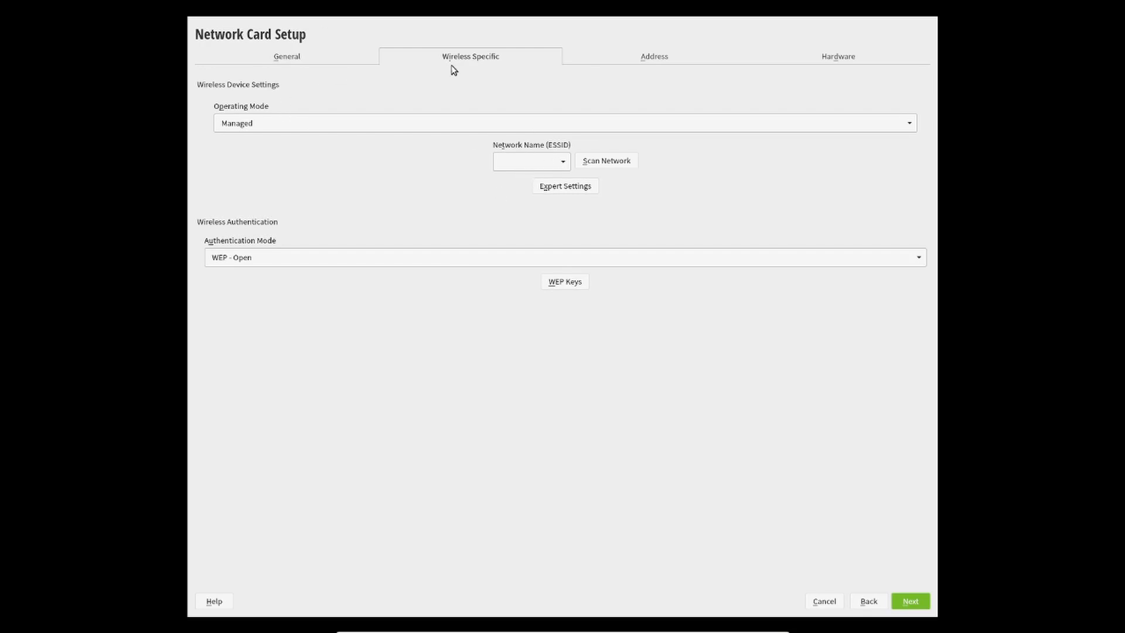
left_click(549, 160)
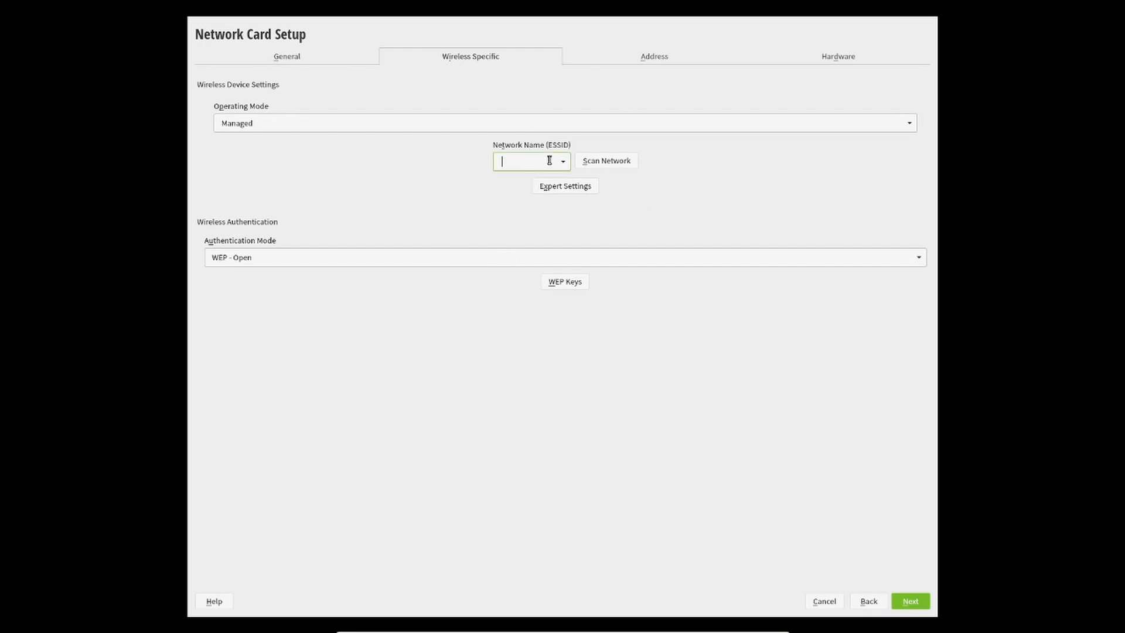
left_click(590, 161)
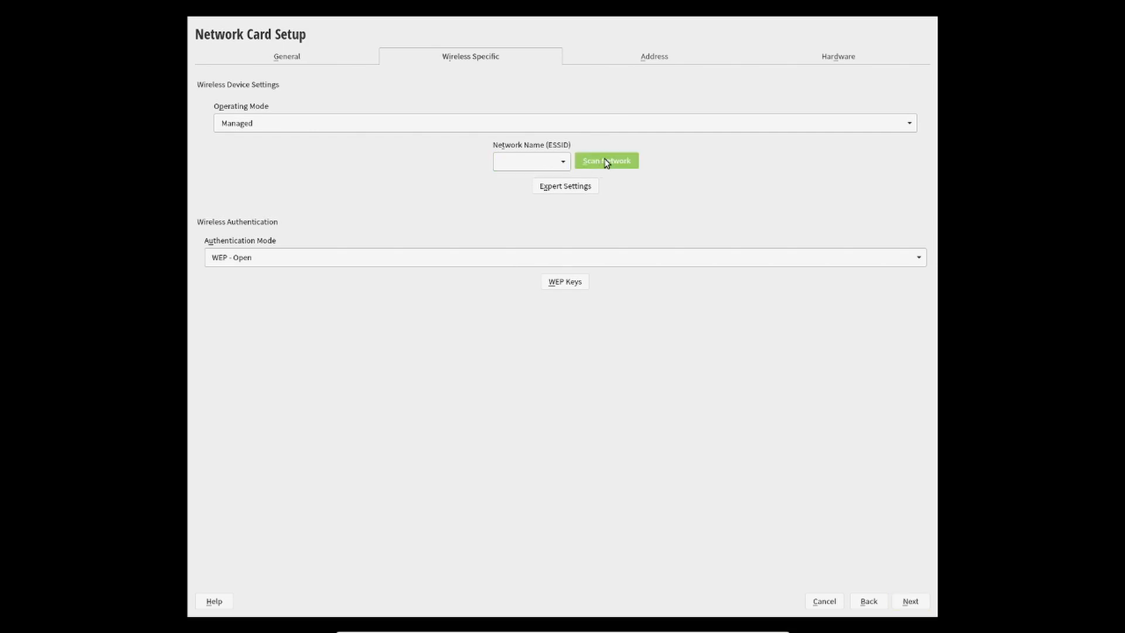
left_click(558, 167)
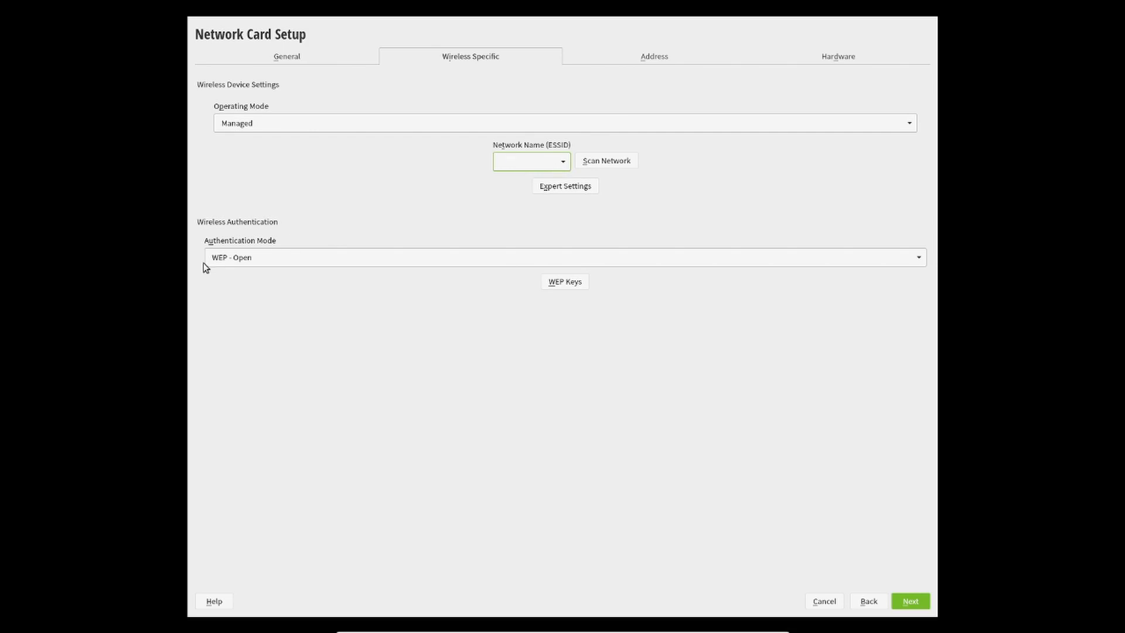
- Set the wireless authentication mode to WPA-PSK ("home") and enter the wireless network password
left_click(270, 258)
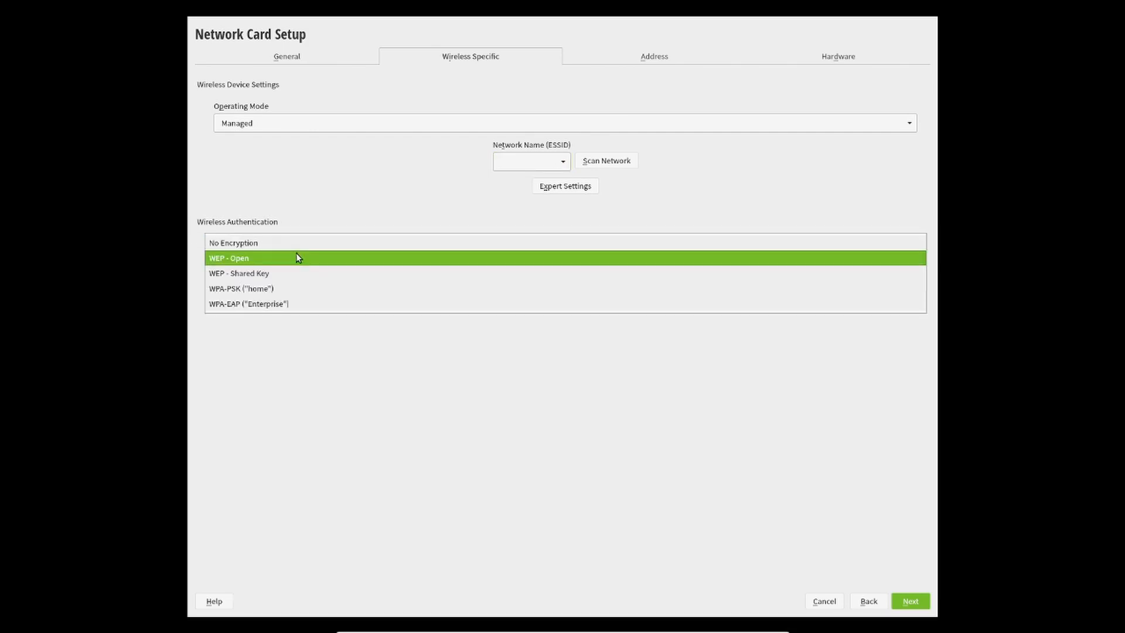
left_click(266, 289)
left_click(553, 288)
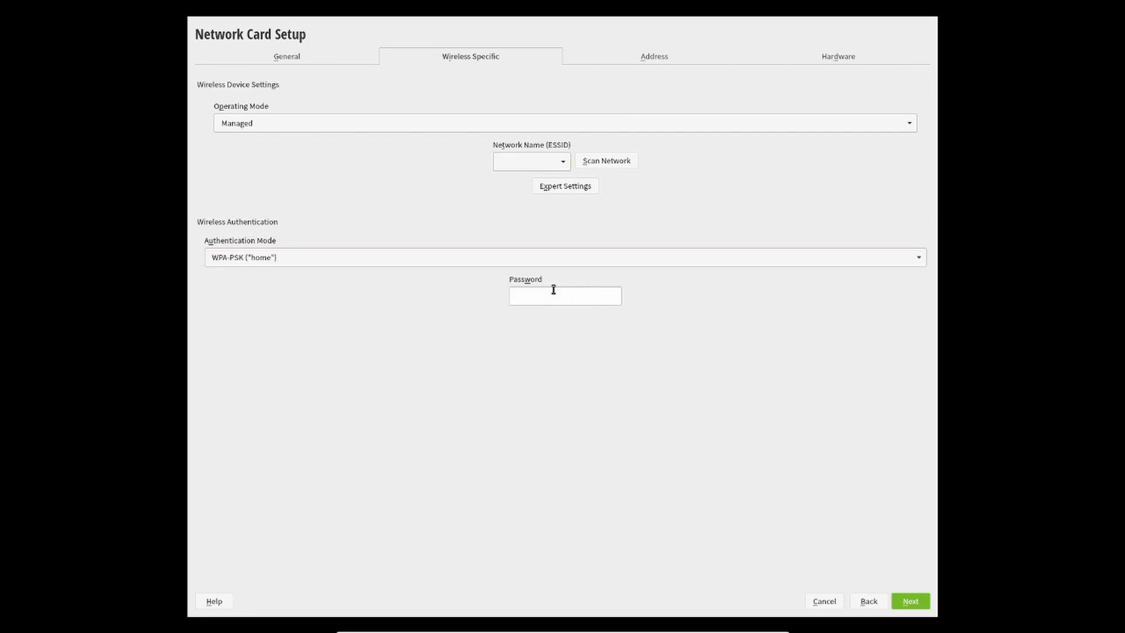
type("●●●●●")
- Check the wireless card's address and hardware settings, and return to its wireless-specific settings
left_click(661, 58)
left_click(838, 60)
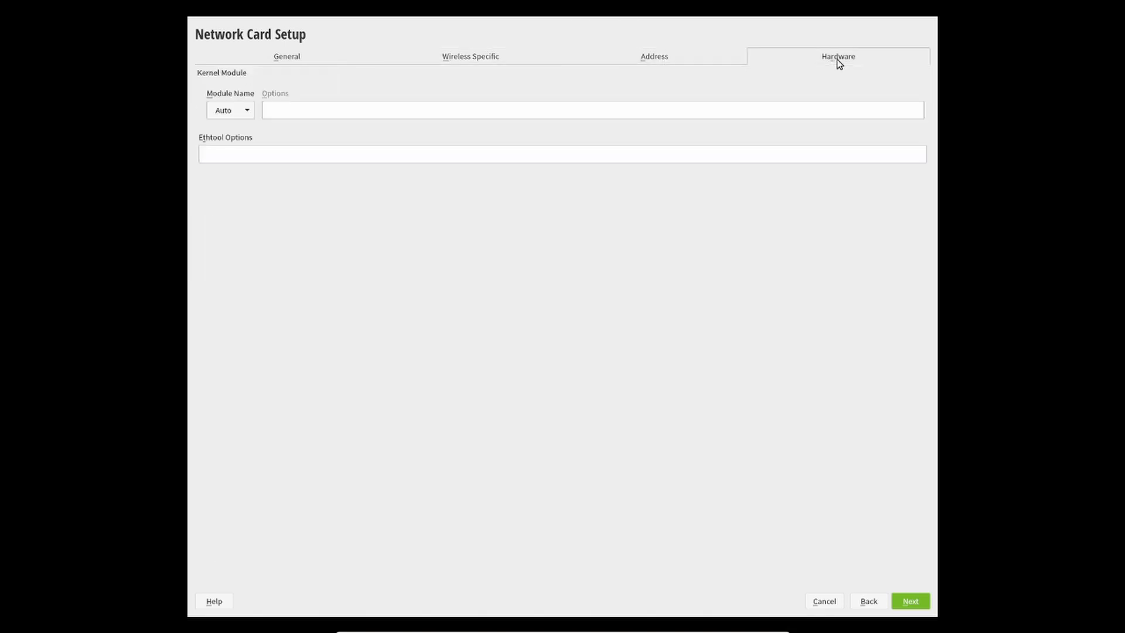
left_click(523, 63)
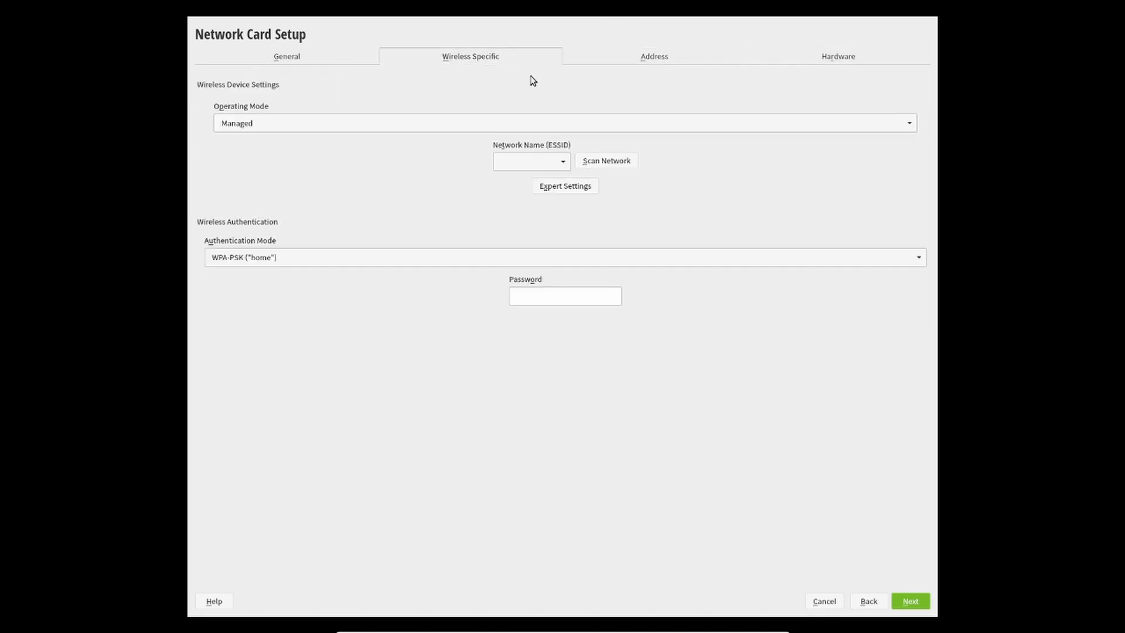
- Discard the wireless interface by backing out to the language page, and proceed to the network settings again
left_click(877, 602)
left_click(869, 601)
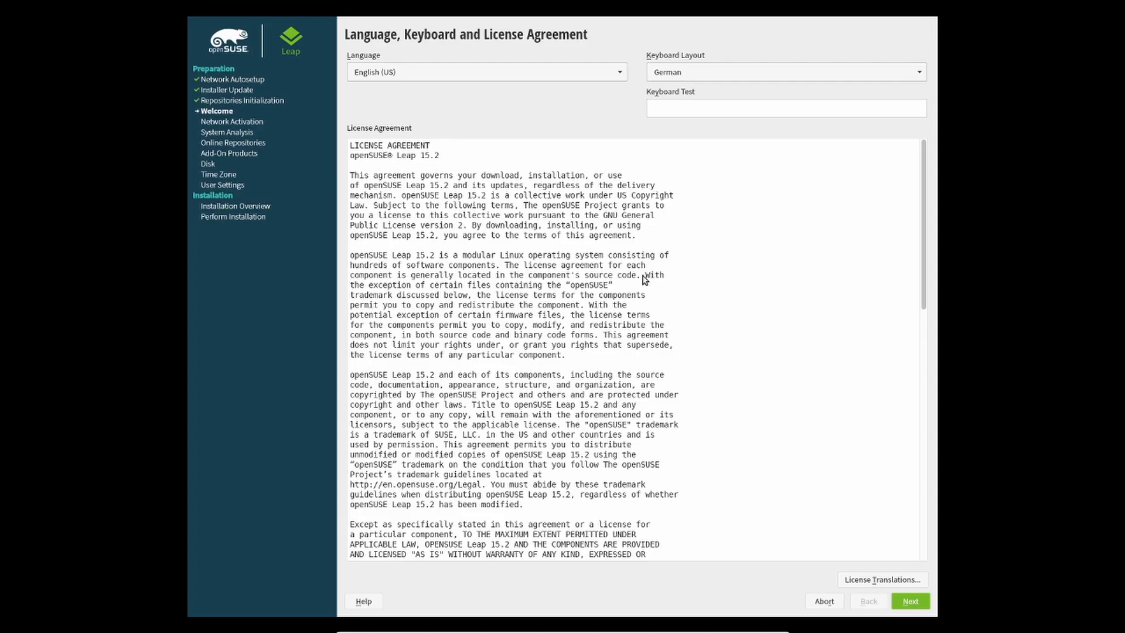
left_click(913, 604)
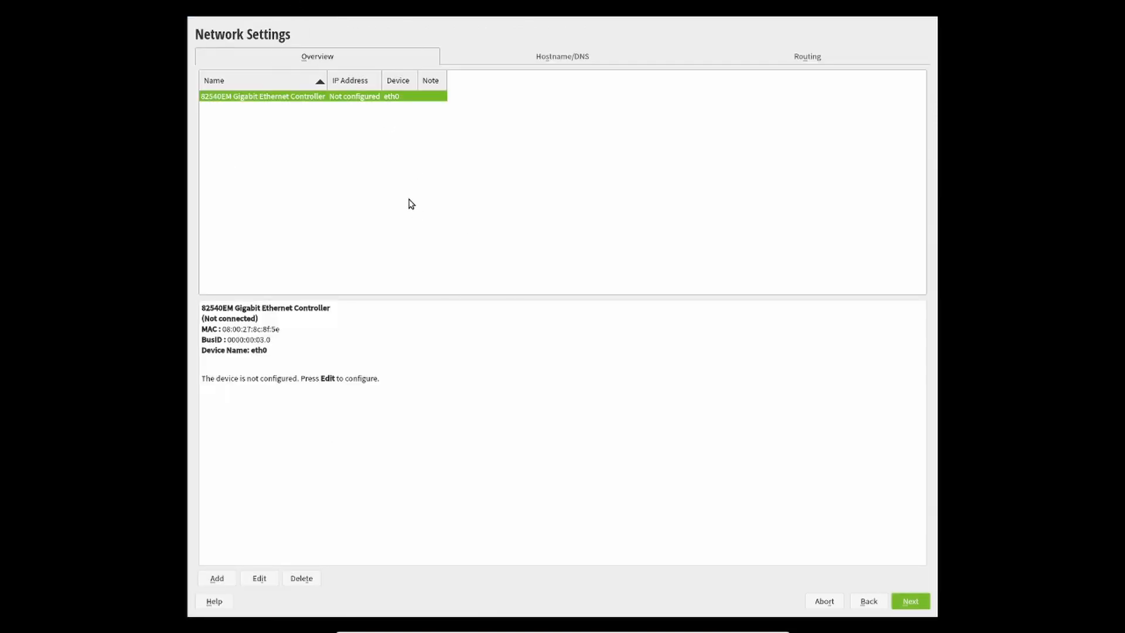
- Configure the eth0 network card with a dynamic DHCP address for both version 4 and 6, and continue past the network settings
left_click(261, 581)
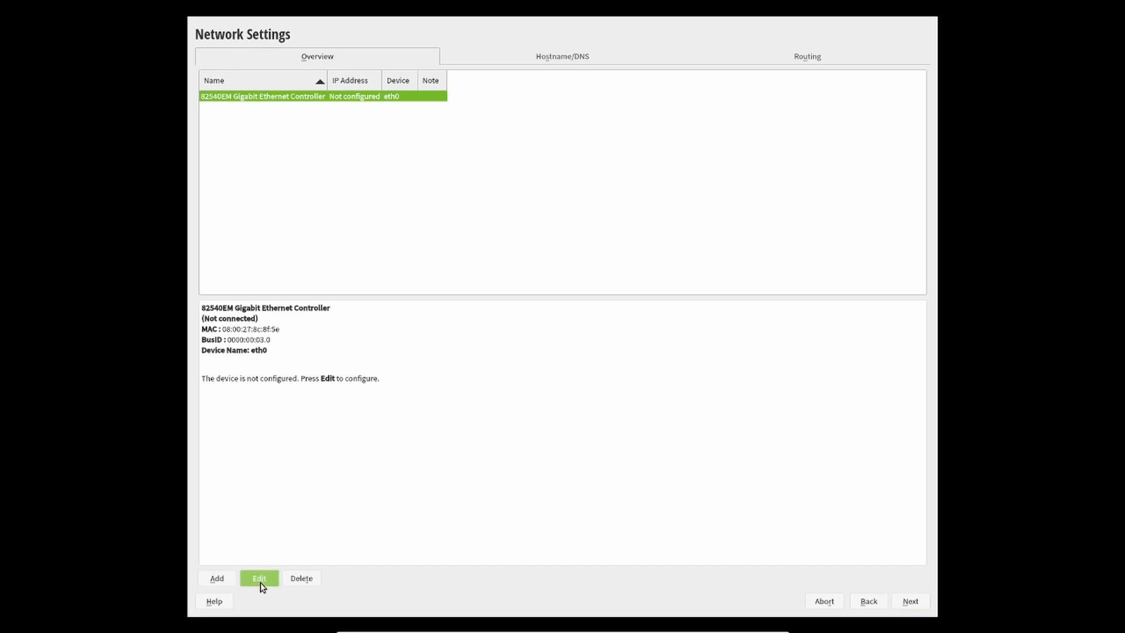
left_click(200, 91)
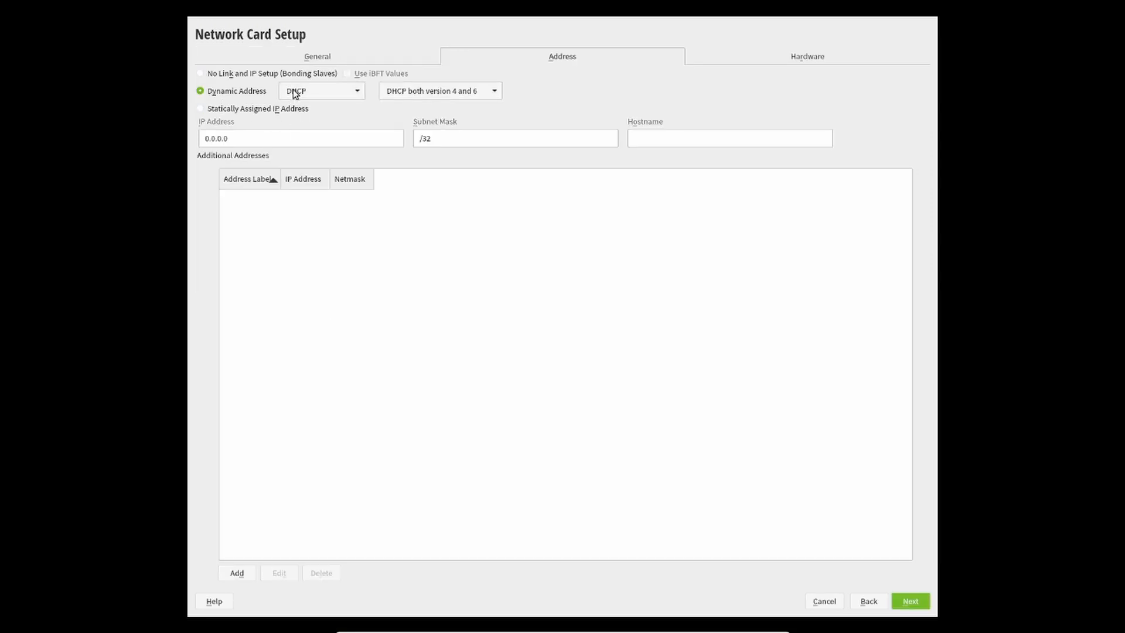
left_click(910, 601)
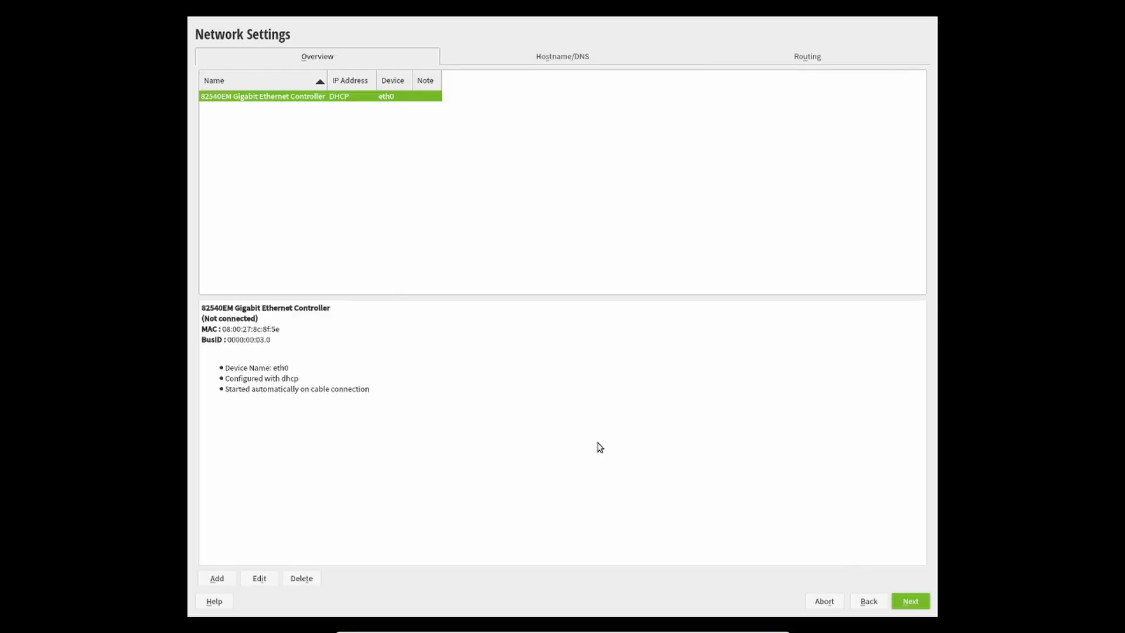
left_click(911, 602)
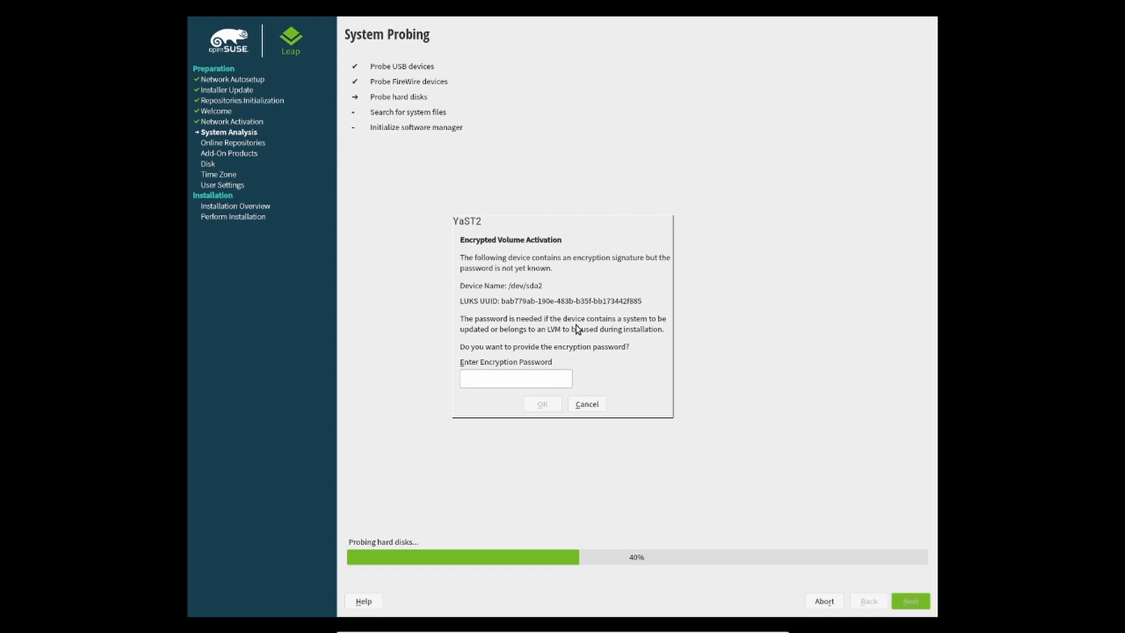
- Skip unlocking the encrypted volumes /dev/sda2 and /dev/sdb1, and activate the online repositories
left_click(587, 406)
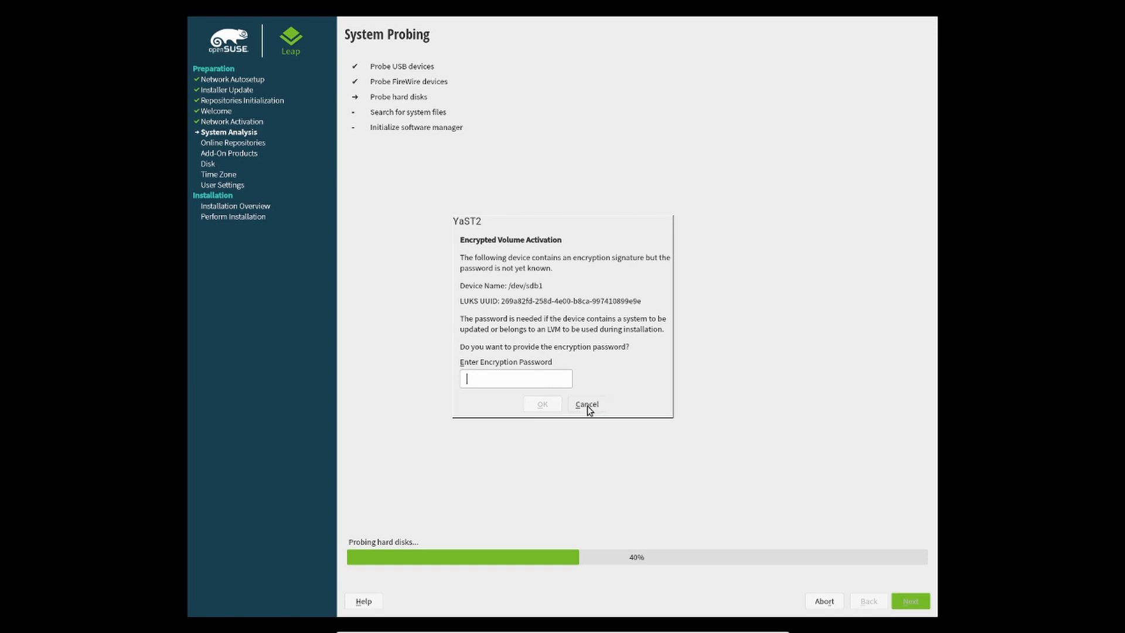
left_click(587, 405)
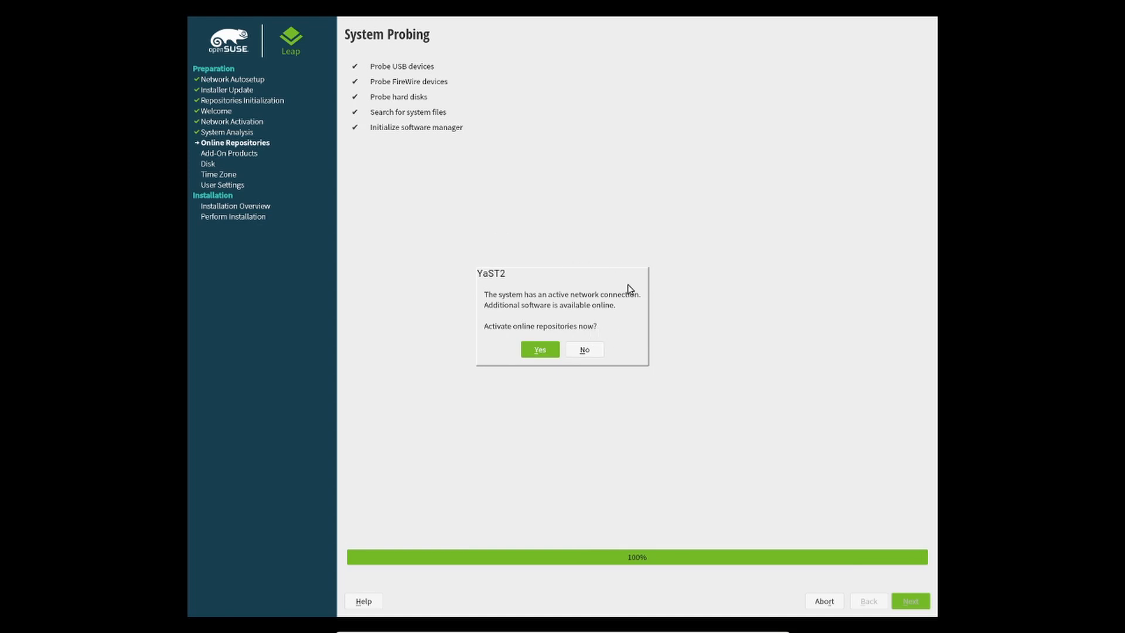
left_click(540, 351)
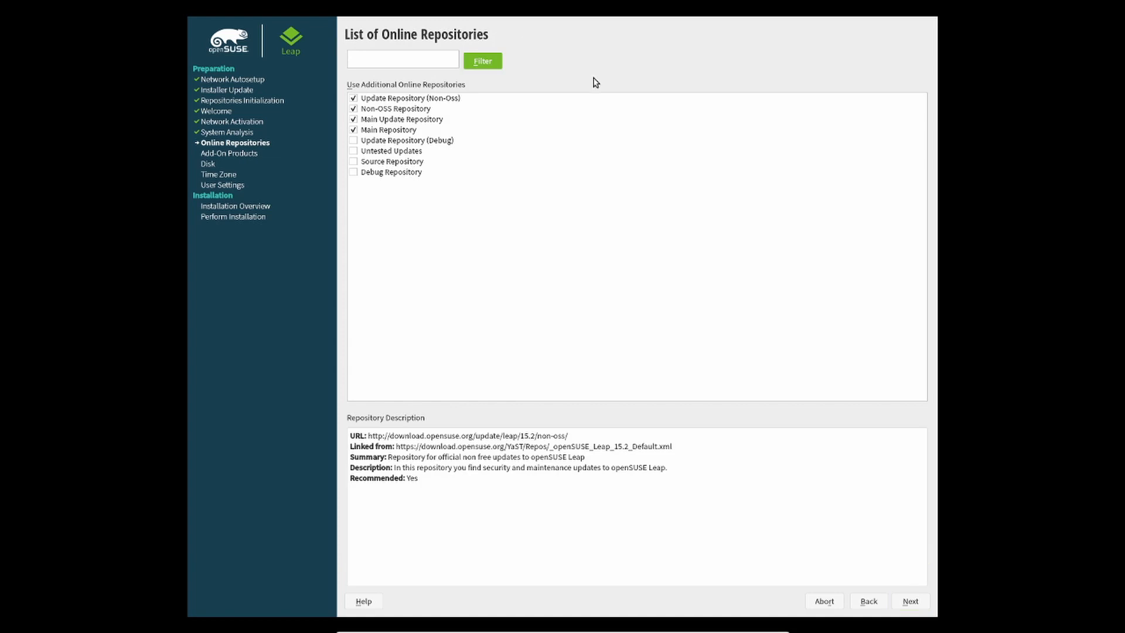
- Review the descriptions, URLs and link sources of the Main, Main Update and Non-OSS repositories
left_click(402, 131)
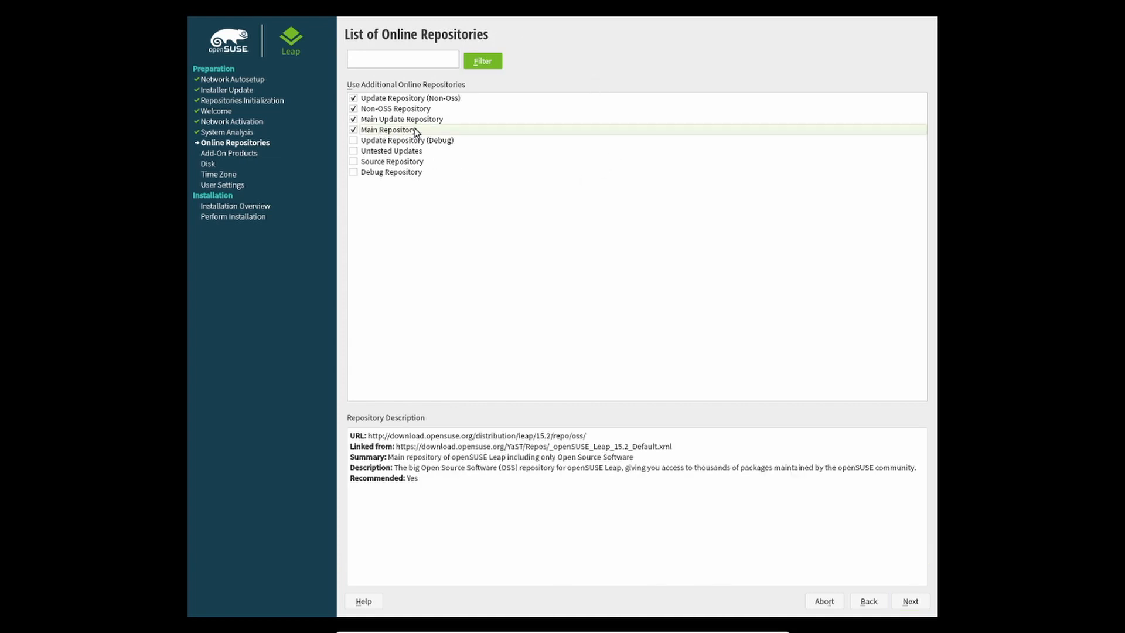
left_click(386, 121)
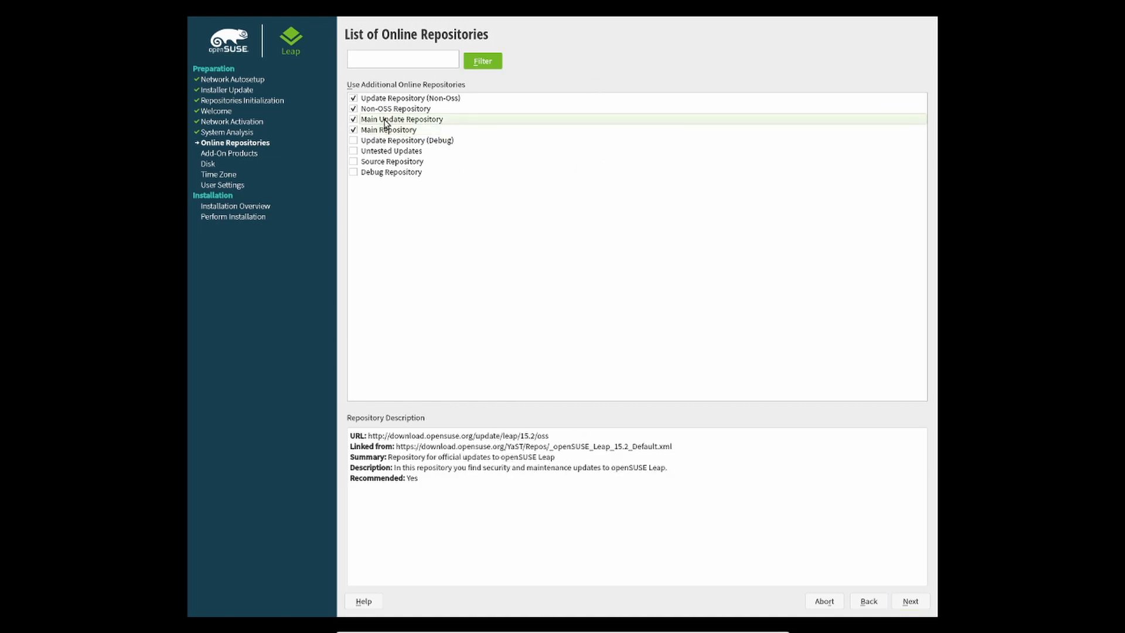
left_click(413, 109)
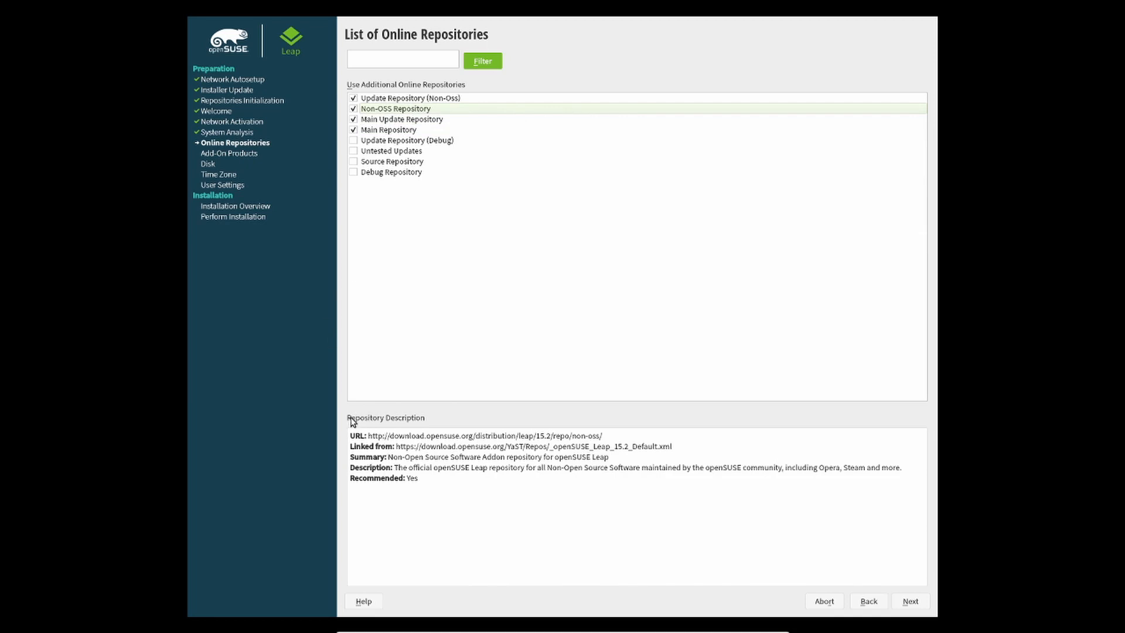
left_click_drag(350, 419, 427, 423)
left_click(426, 419)
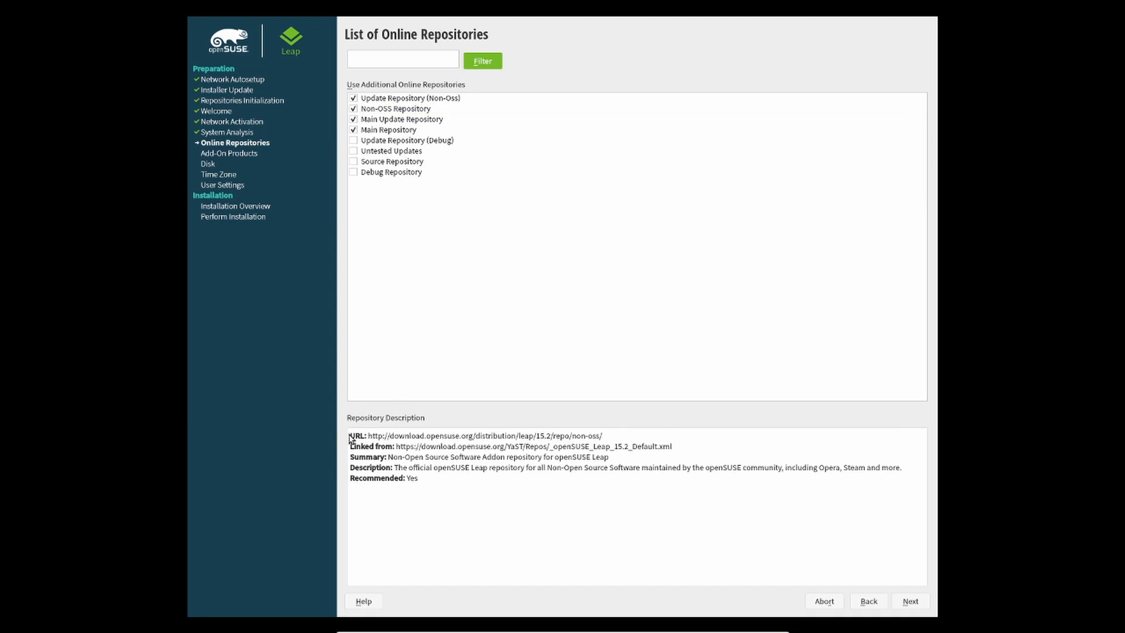
left_click_drag(351, 438, 648, 442)
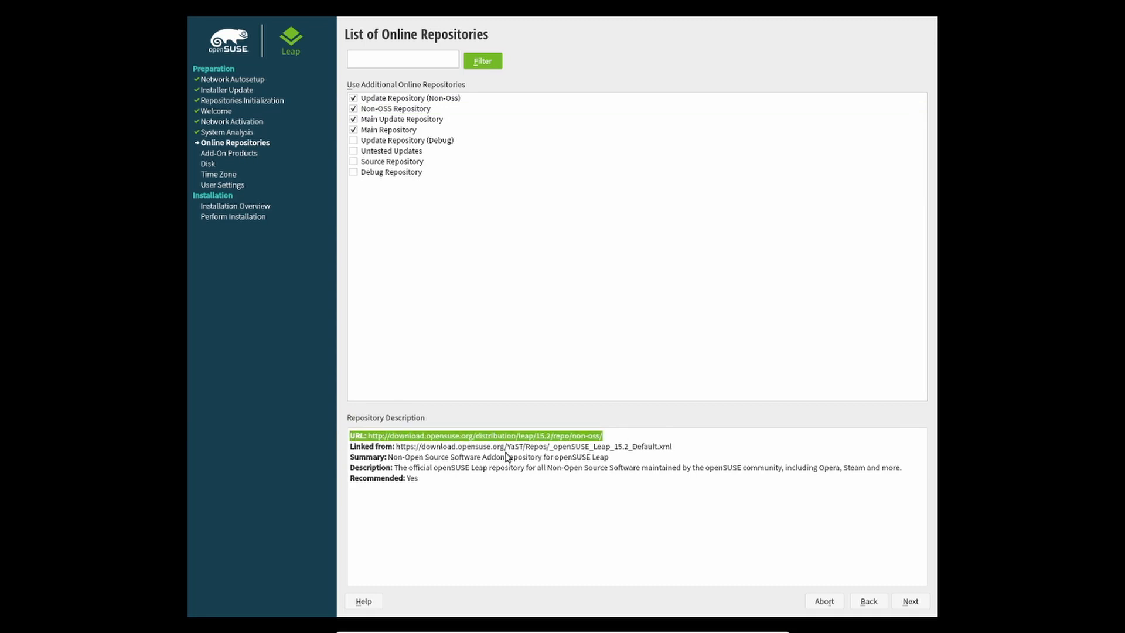
left_click_drag(350, 445, 673, 453)
left_click(689, 454)
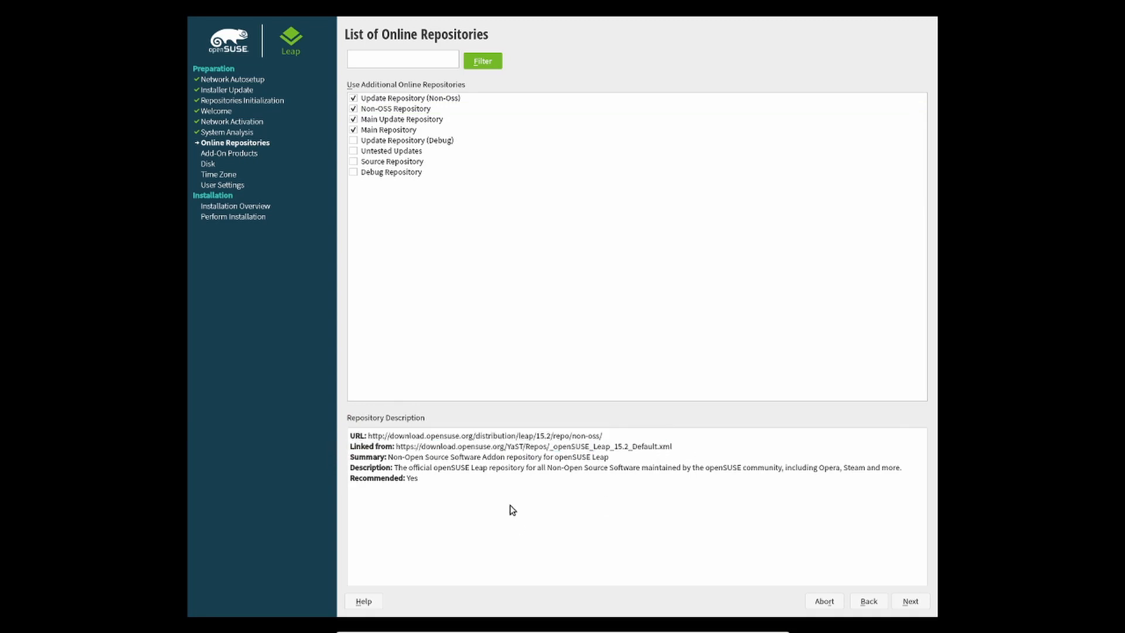
- Accept the preselected online repositories and choose Generic Desktop as the system role
left_click(907, 604)
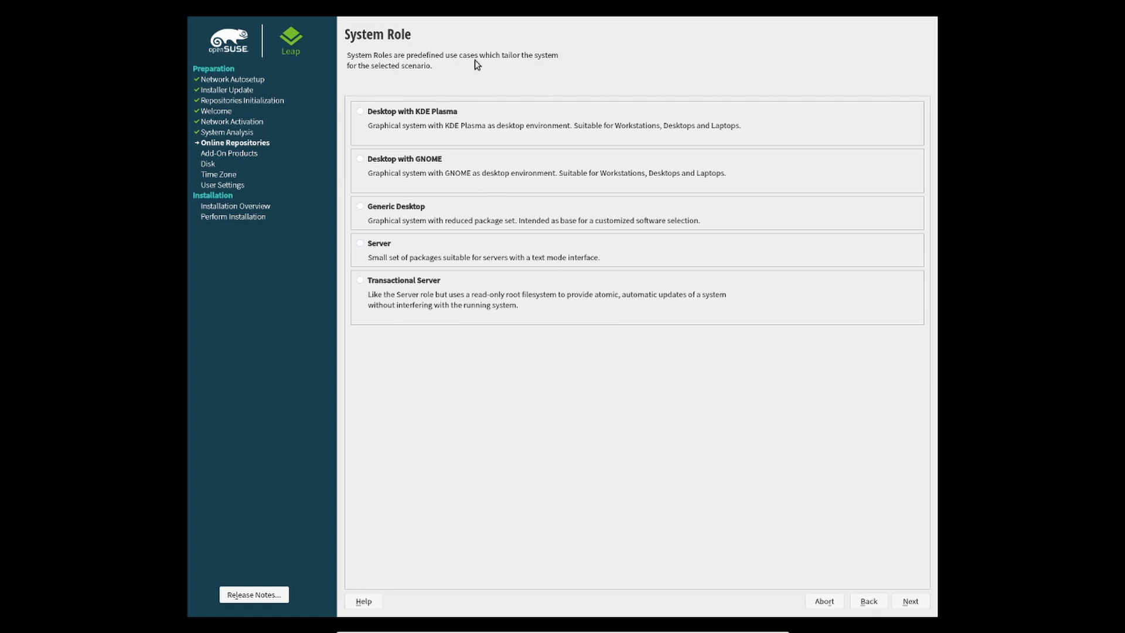
left_click(359, 209)
left_click(911, 602)
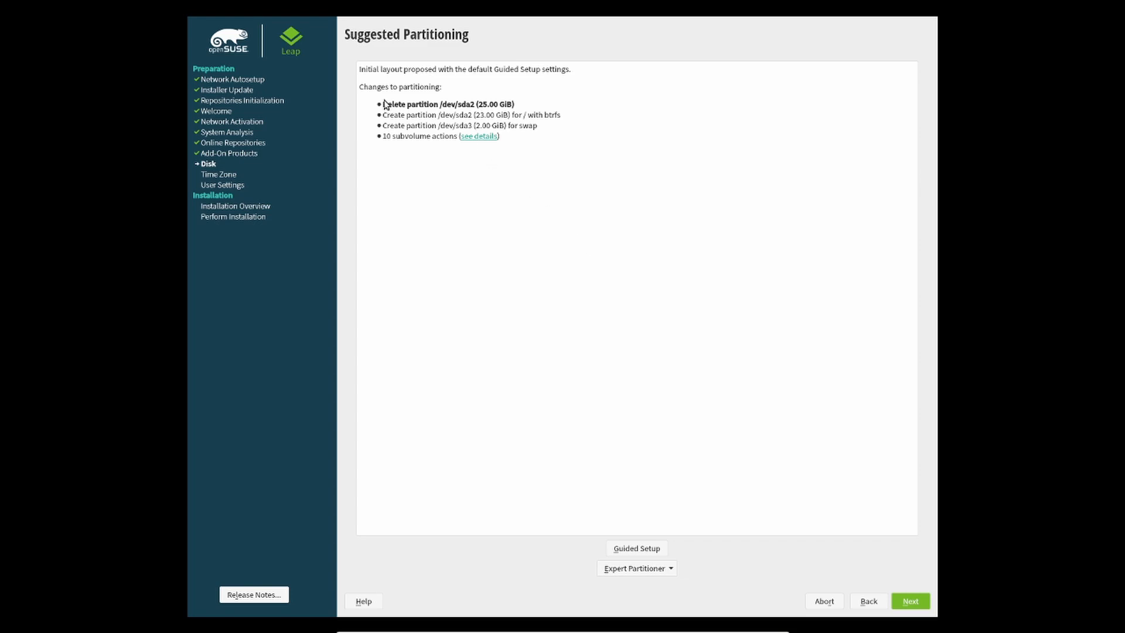
- Review the suggested partitioning, and start the guided setup with the hard disks /dev/sda, /dev/sdb and /dev/sdc
left_click_drag(382, 116, 563, 116)
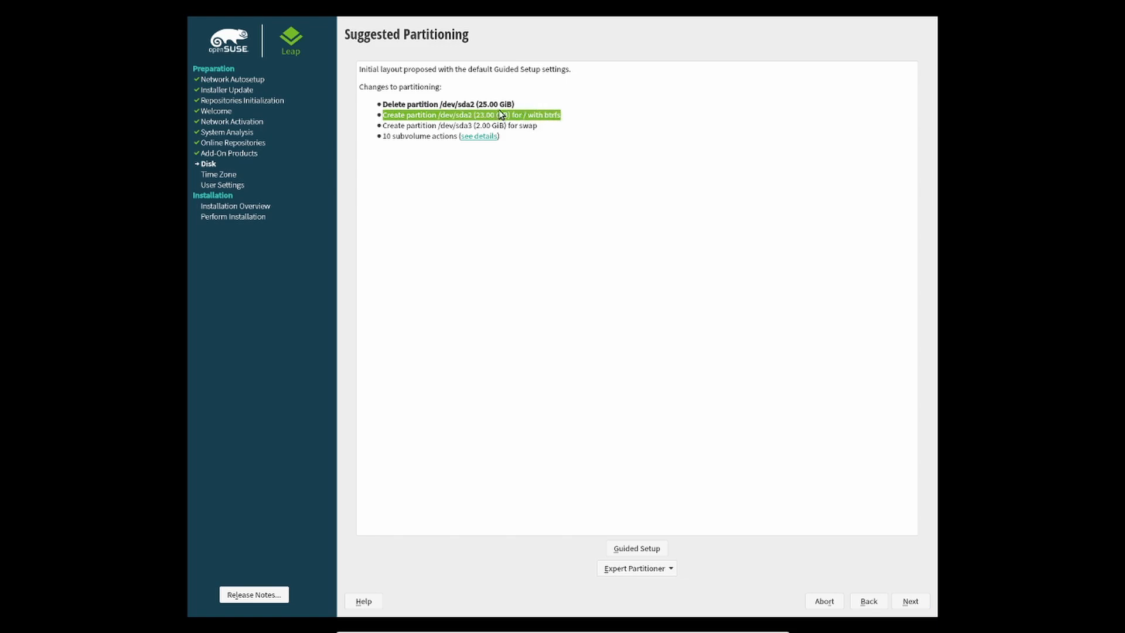
left_click(561, 139)
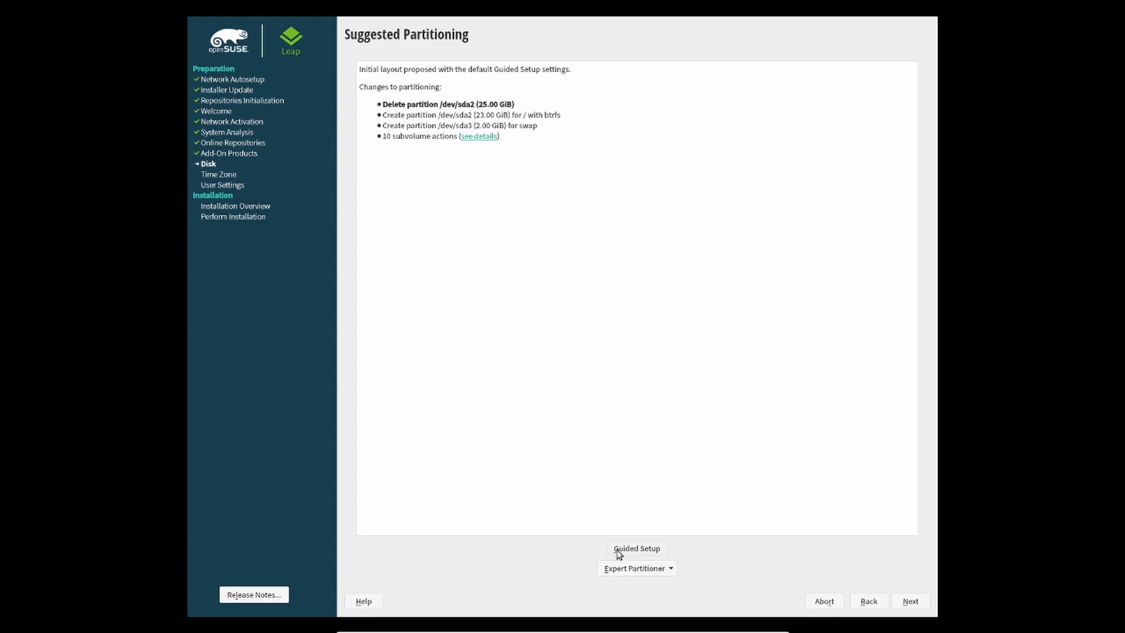
left_click(647, 552)
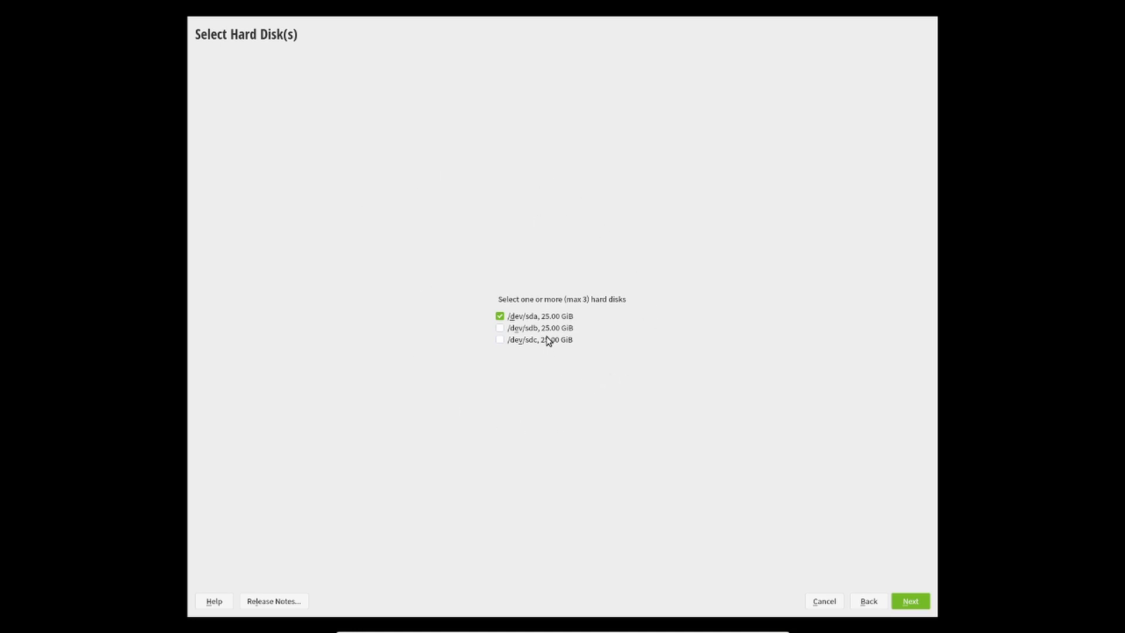
left_click(499, 329)
left_click(906, 605)
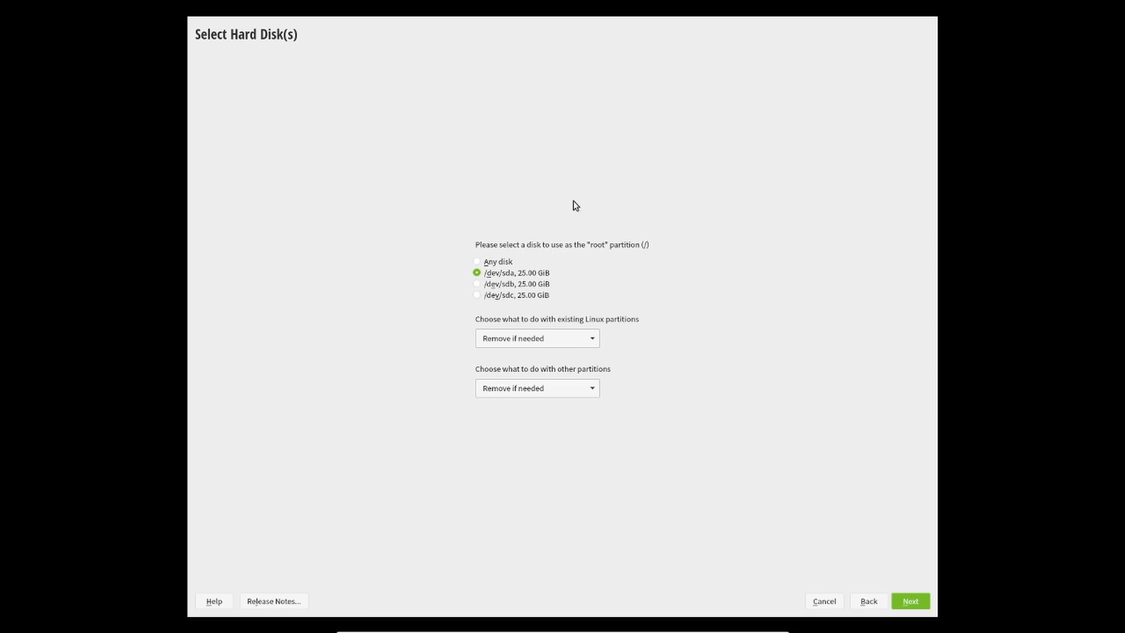
- Use /dev/sda for the root partition and set existing Linux and other partitions to "Remove even if not needed"
left_click(478, 284)
left_click(478, 274)
left_click(566, 346)
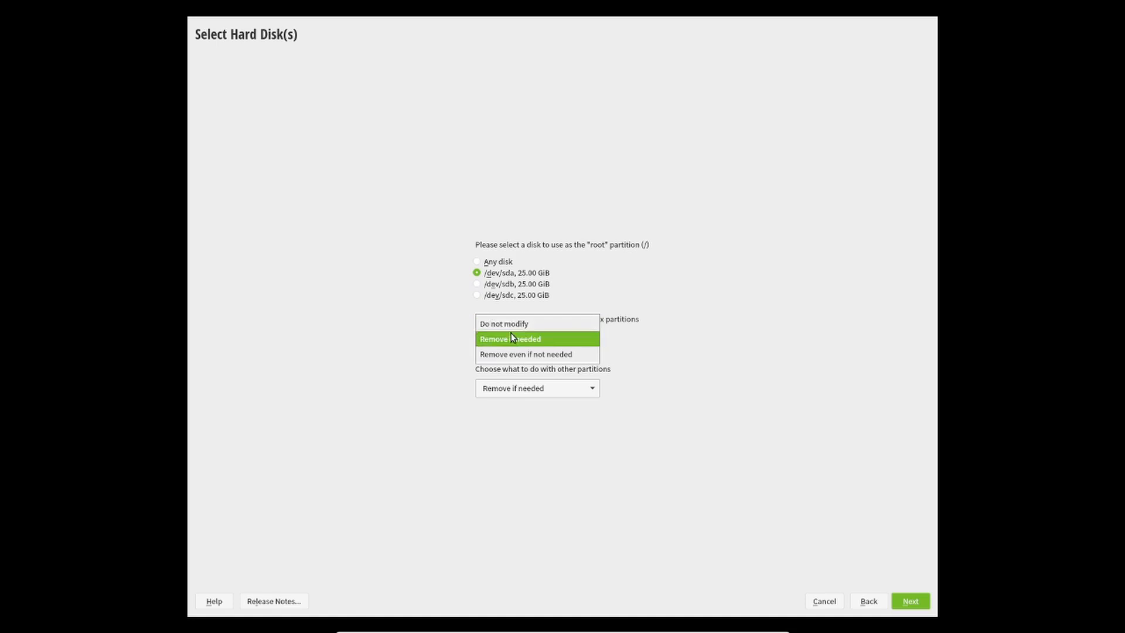
left_click(368, 332)
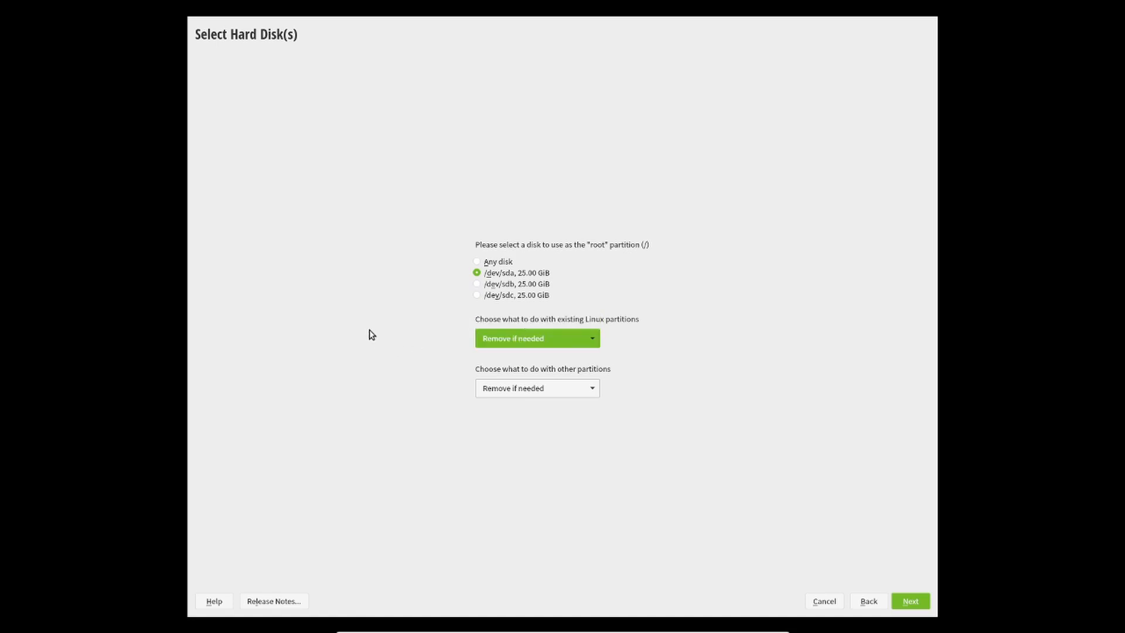
left_click(501, 336)
left_click(530, 354)
left_click(522, 387)
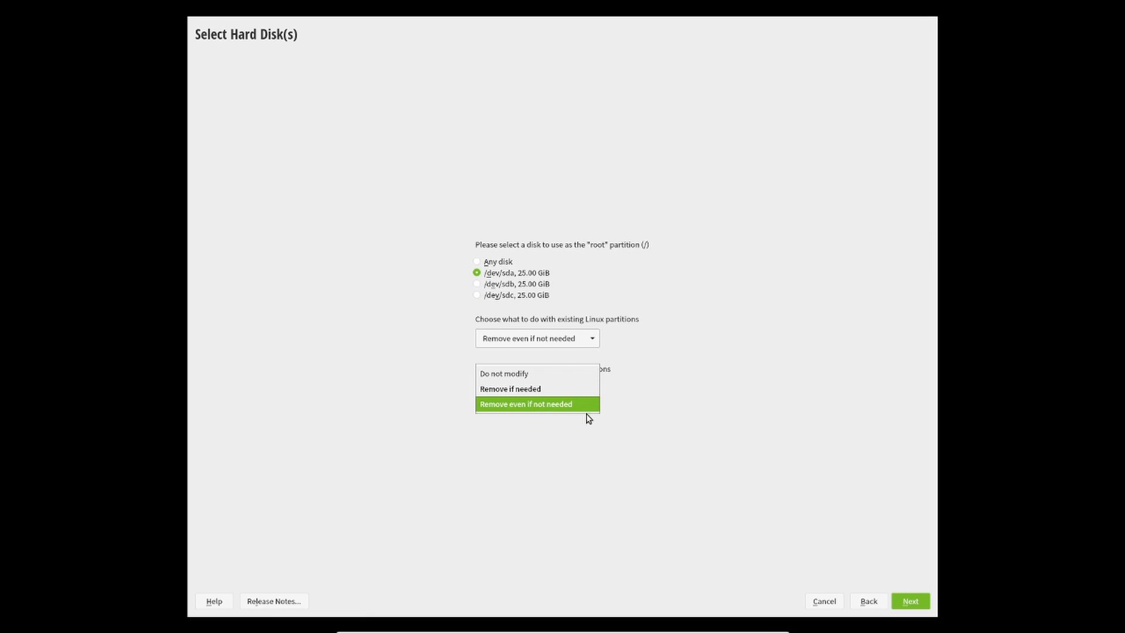
left_click(521, 403)
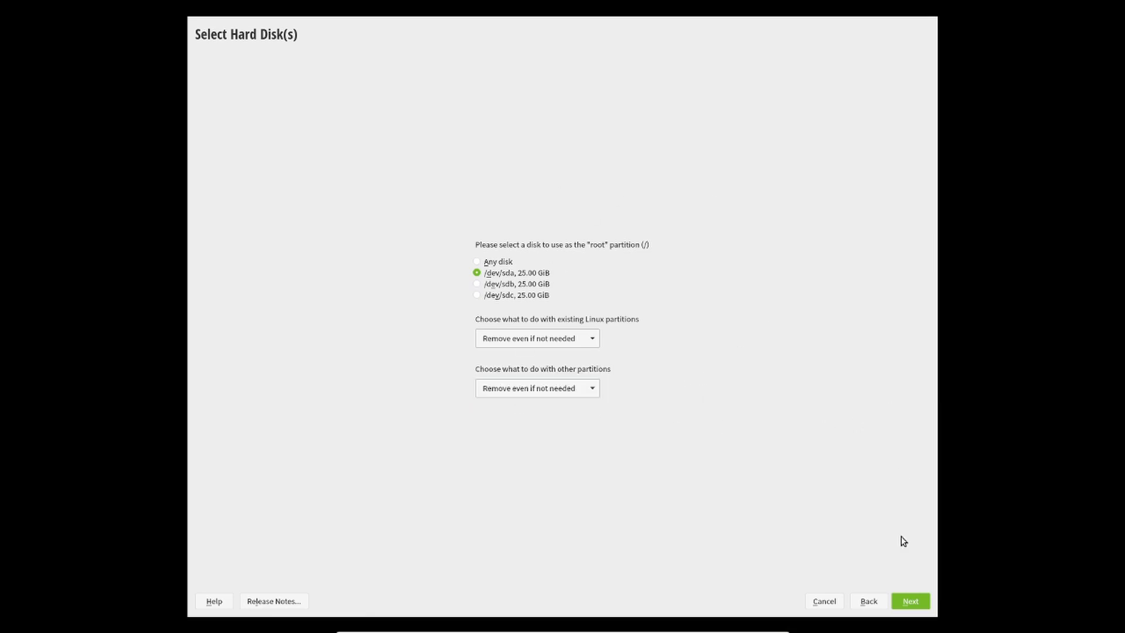
left_click(912, 602)
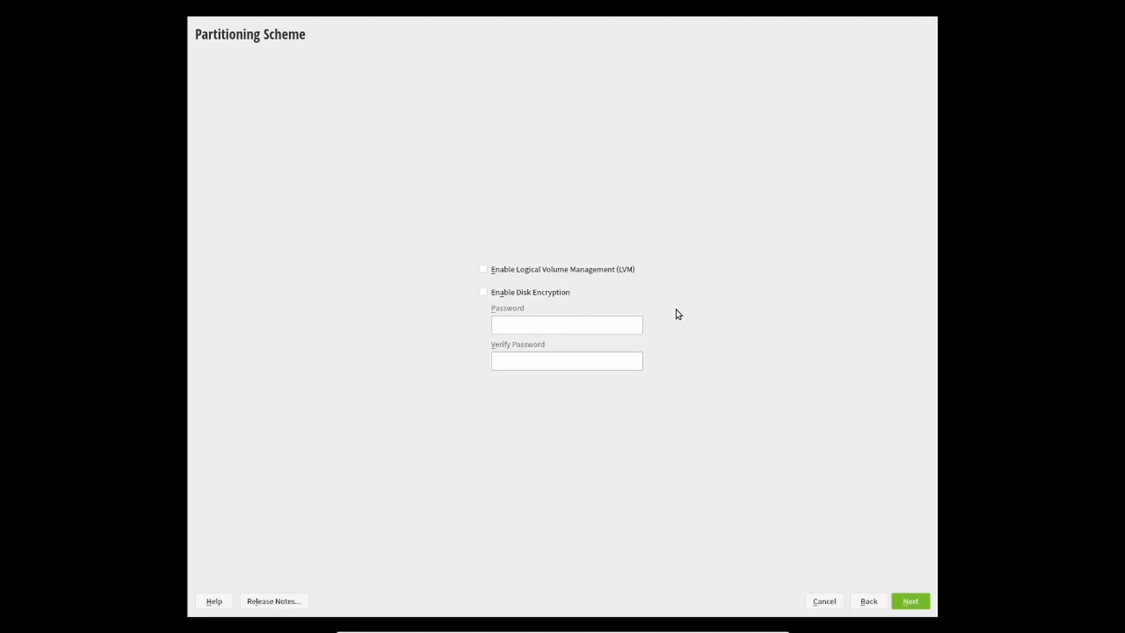
- Enable Logical Volume Management (LVM) and disk encryption, and try a six-character encryption password in both password fields
left_click(482, 292)
left_click(483, 269)
type("*****")
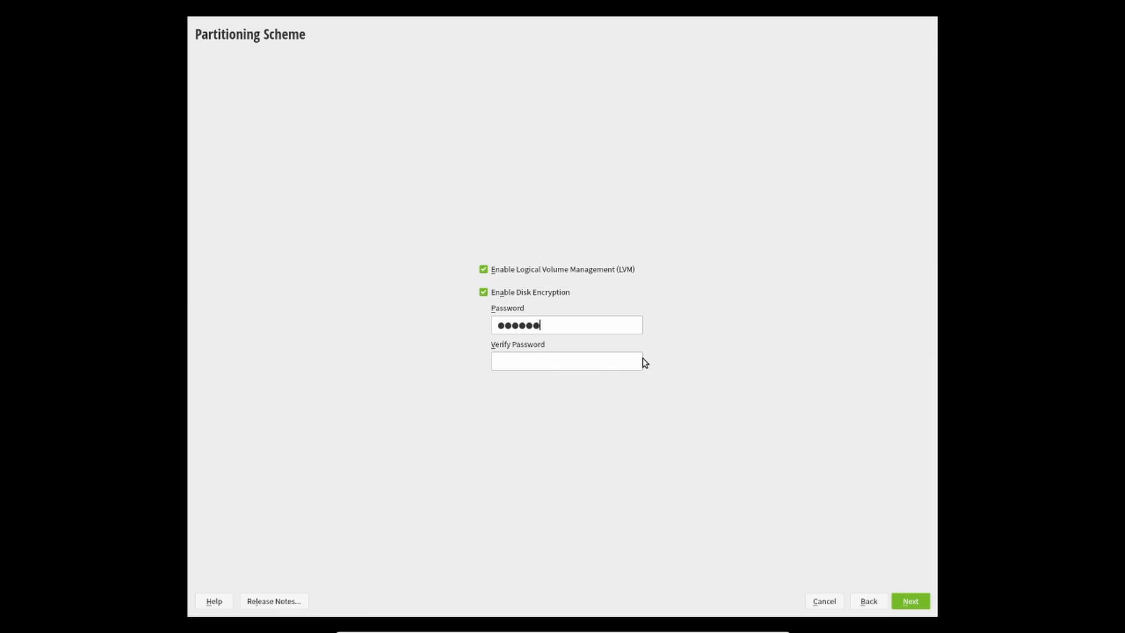
left_click(568, 367)
type("******")
left_click(920, 603)
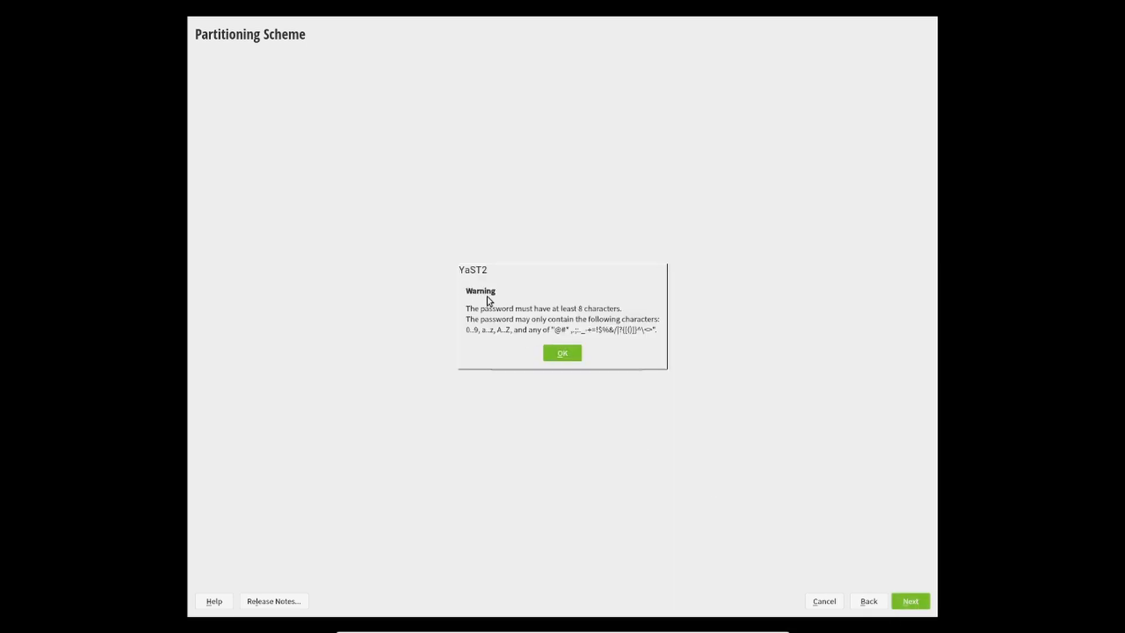
left_click_drag(466, 290, 499, 291)
left_click(466, 296)
left_click(572, 354)
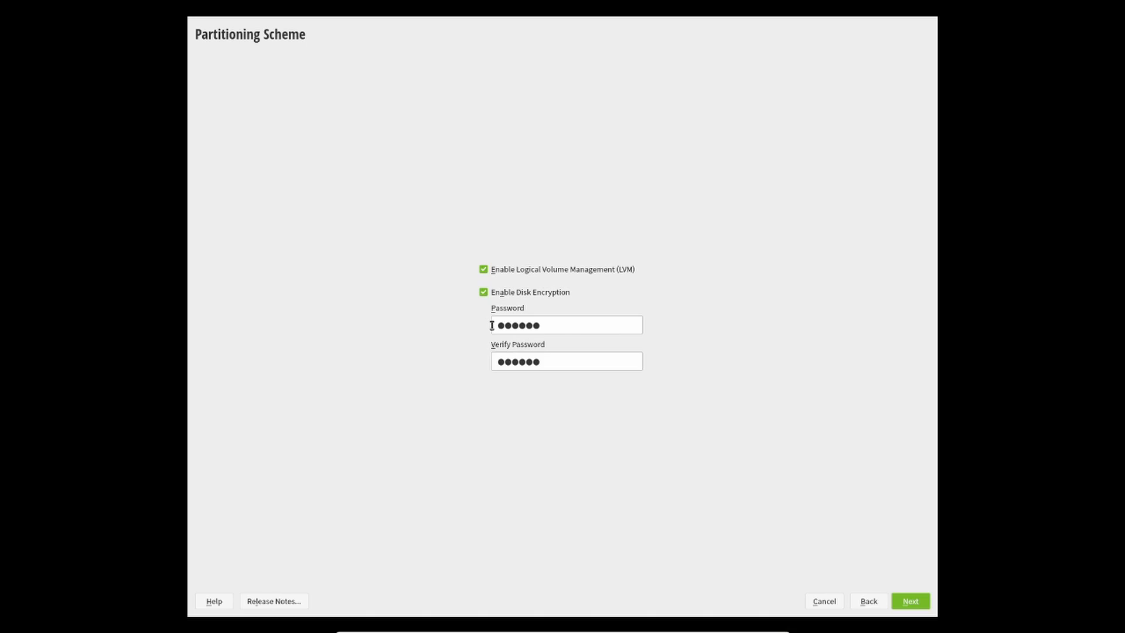
- Replace the disk encryption password and its verification with an eight-character one, and agree to use it despite its simplicity
left_click_drag(552, 325, 302, 333)
key("BackSpace")
type("●●●●●●●●")
left_click_drag(554, 362, 442, 362)
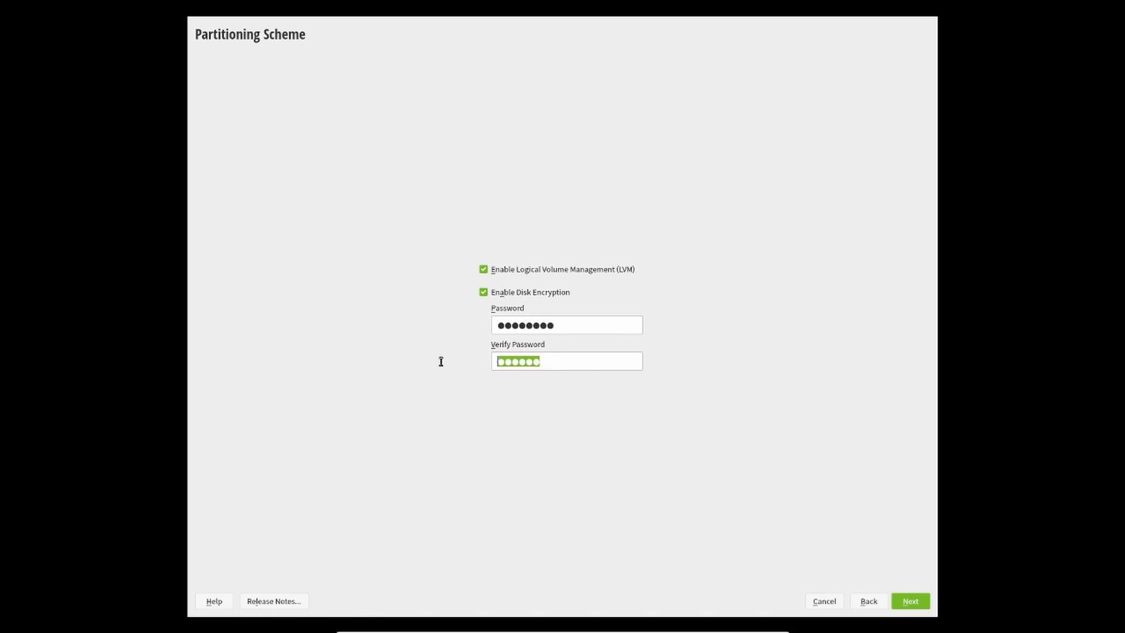
type("●●●●●●●●")
left_click(911, 604)
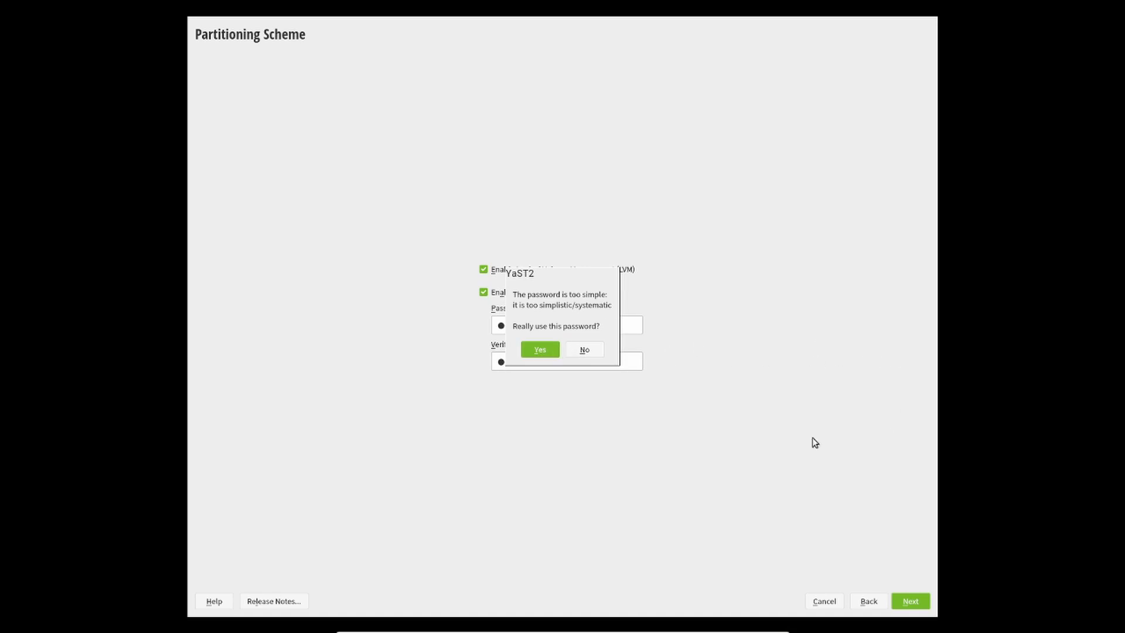
left_click(540, 352)
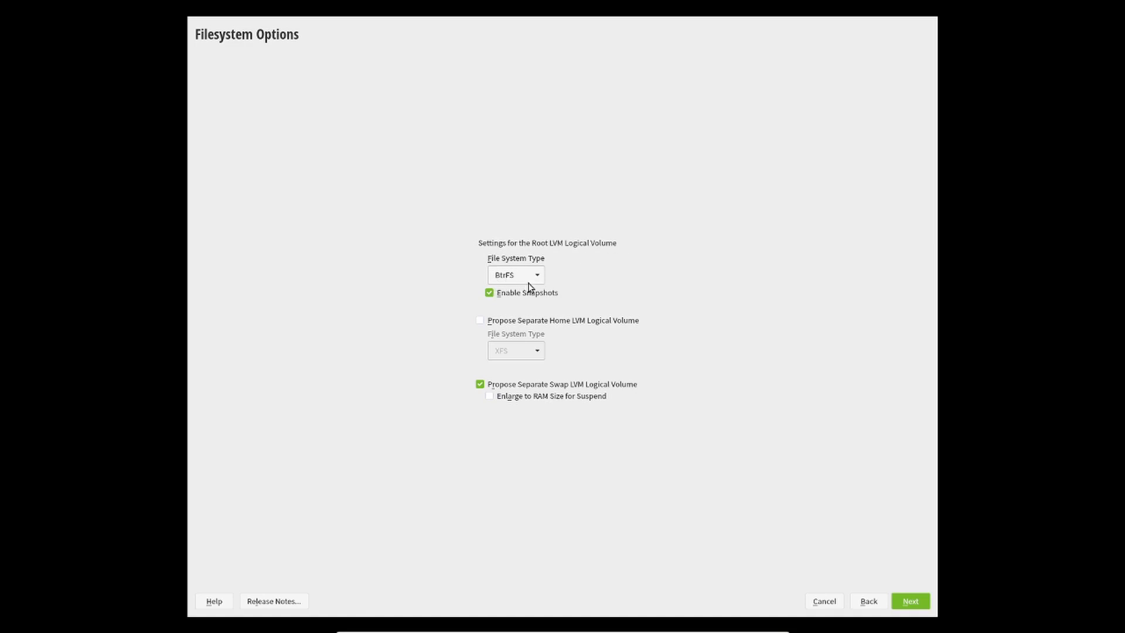
- Try Ext4 as the root logical volume's file system type, and set it back to BtrFS
left_click(505, 276)
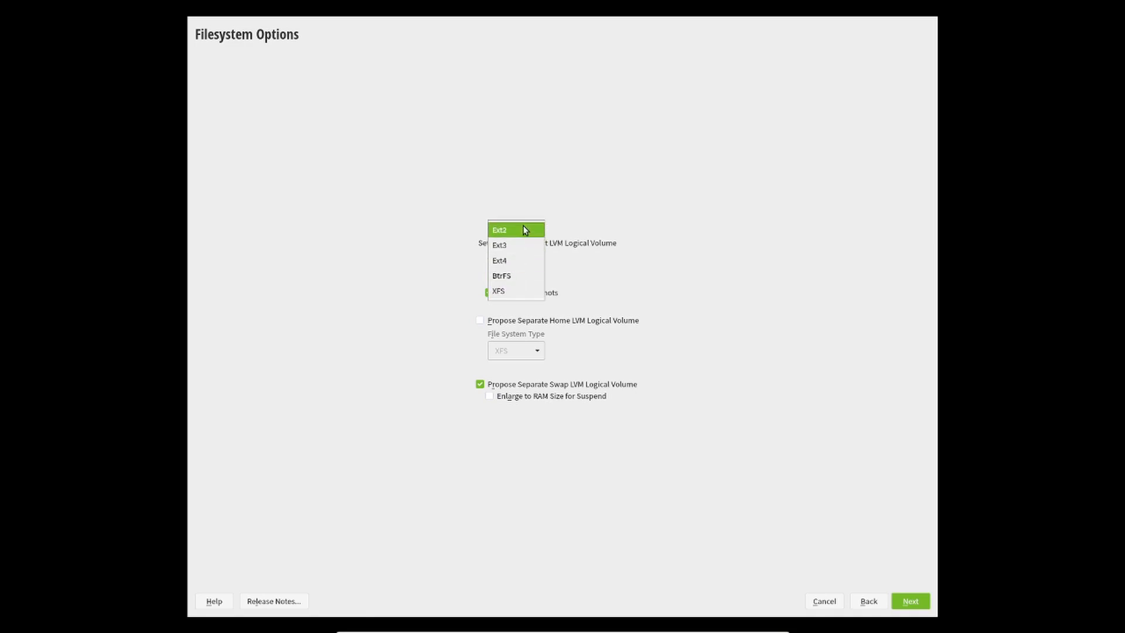
left_click(516, 260)
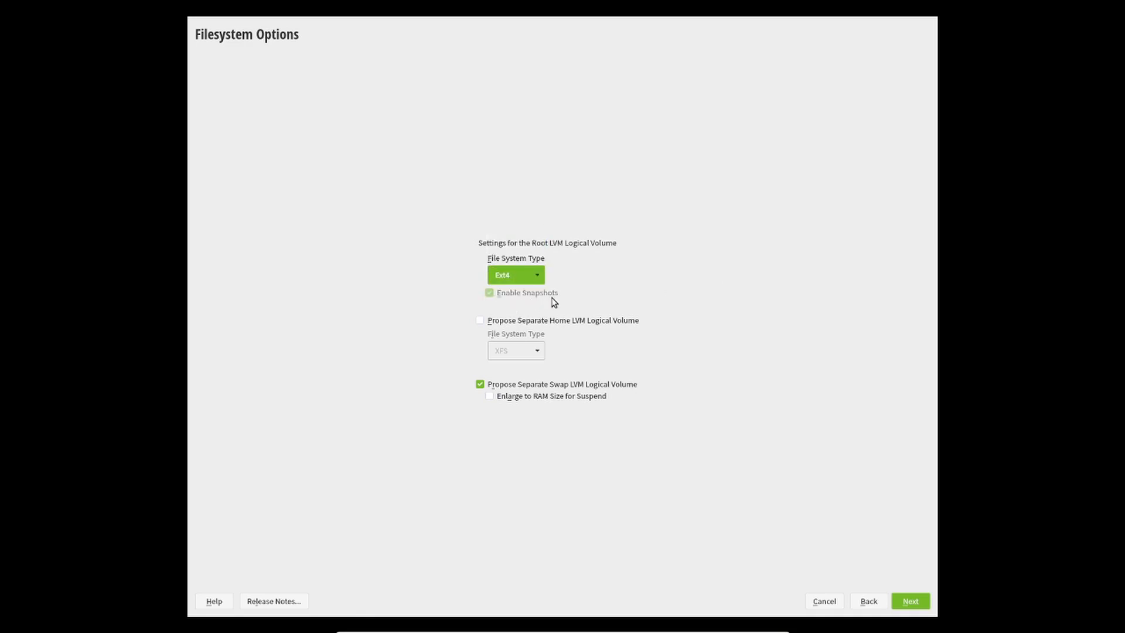
left_click(527, 283)
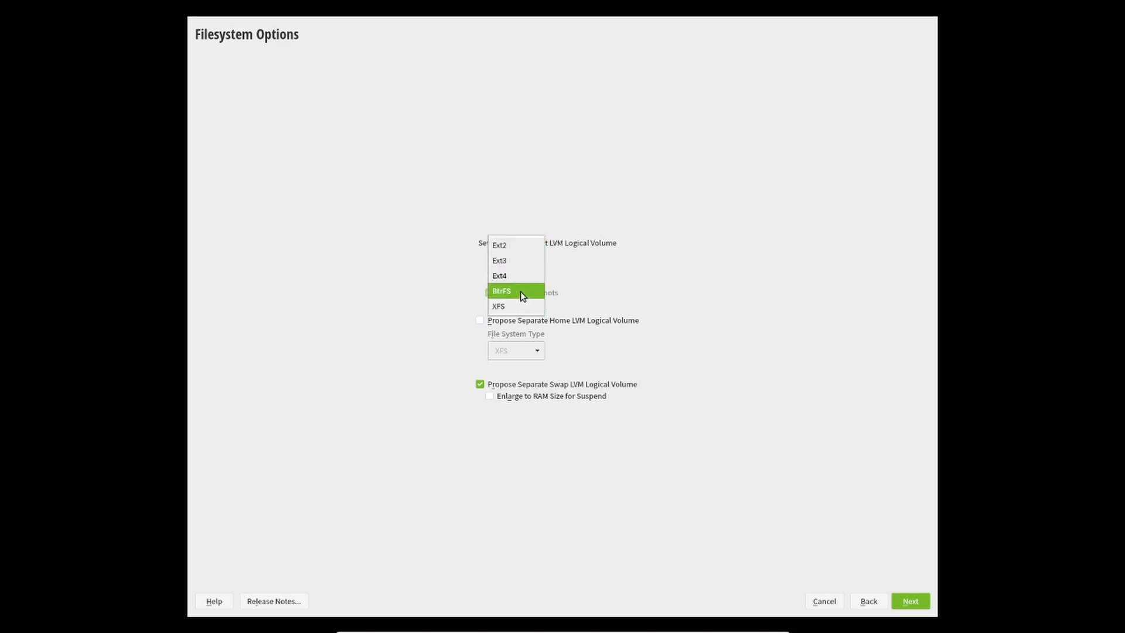
left_click(521, 292)
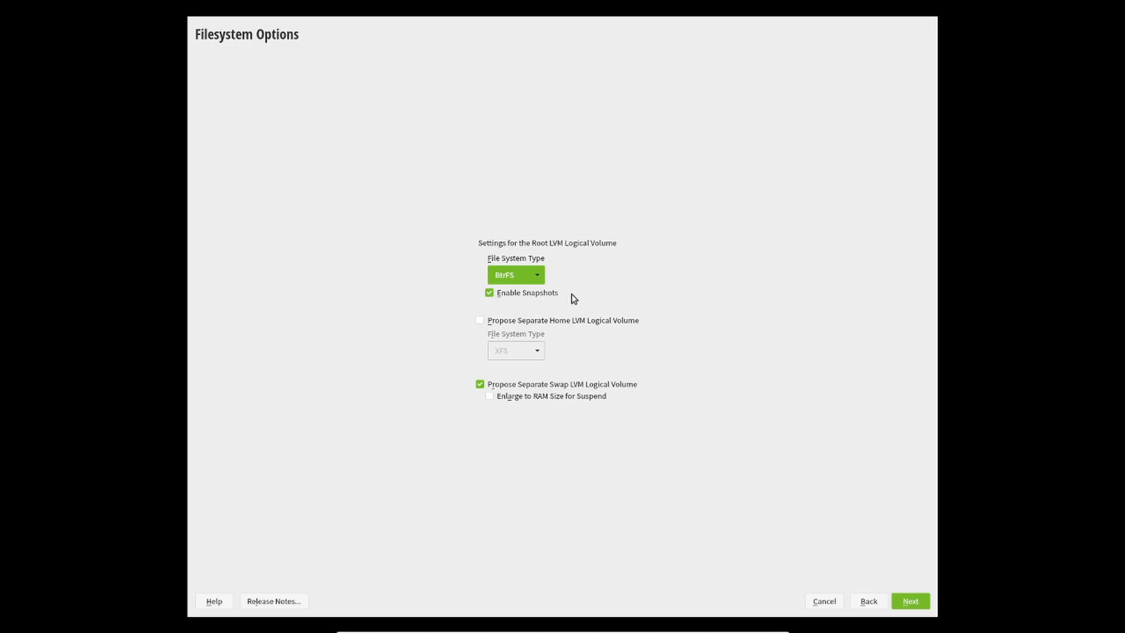
- Disable snapshots for the BtrFS root logical volume
left_click(490, 297)
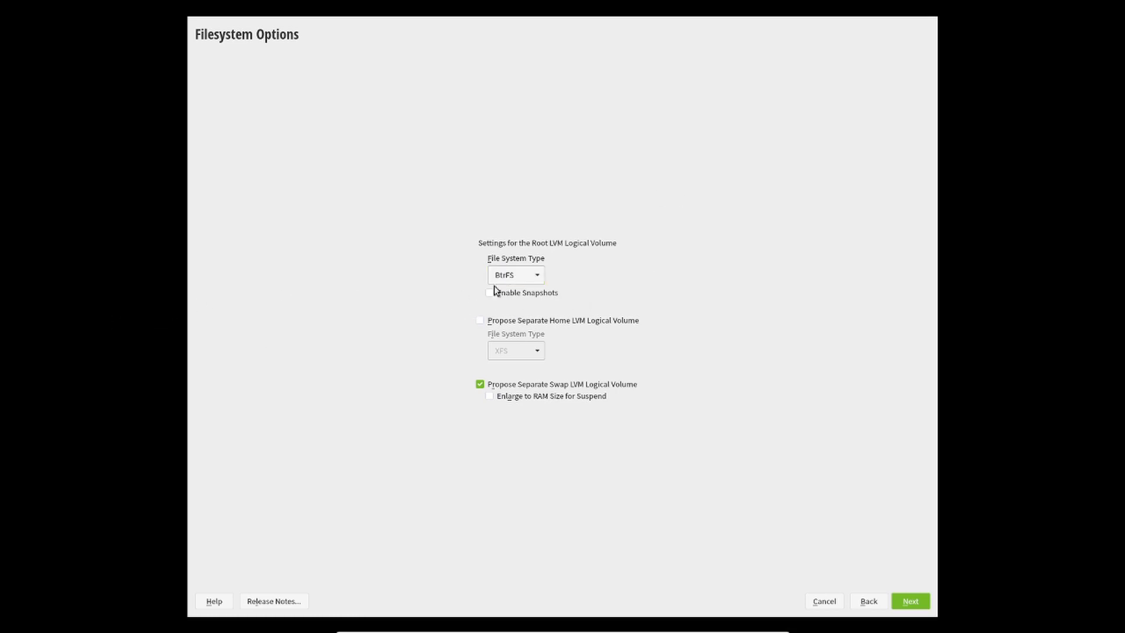
- Enable snapshots for the BtrFS root volume and propose a separate home LVM logical volume using XFS
left_click(491, 293)
left_click(480, 320)
left_click(518, 357)
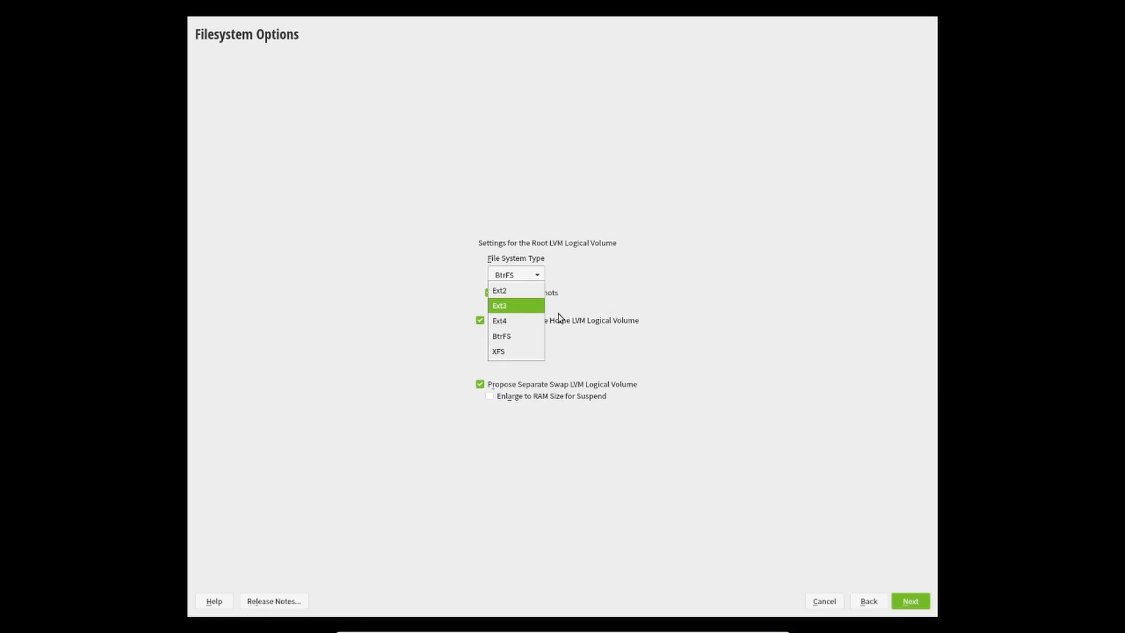
left_click(716, 256)
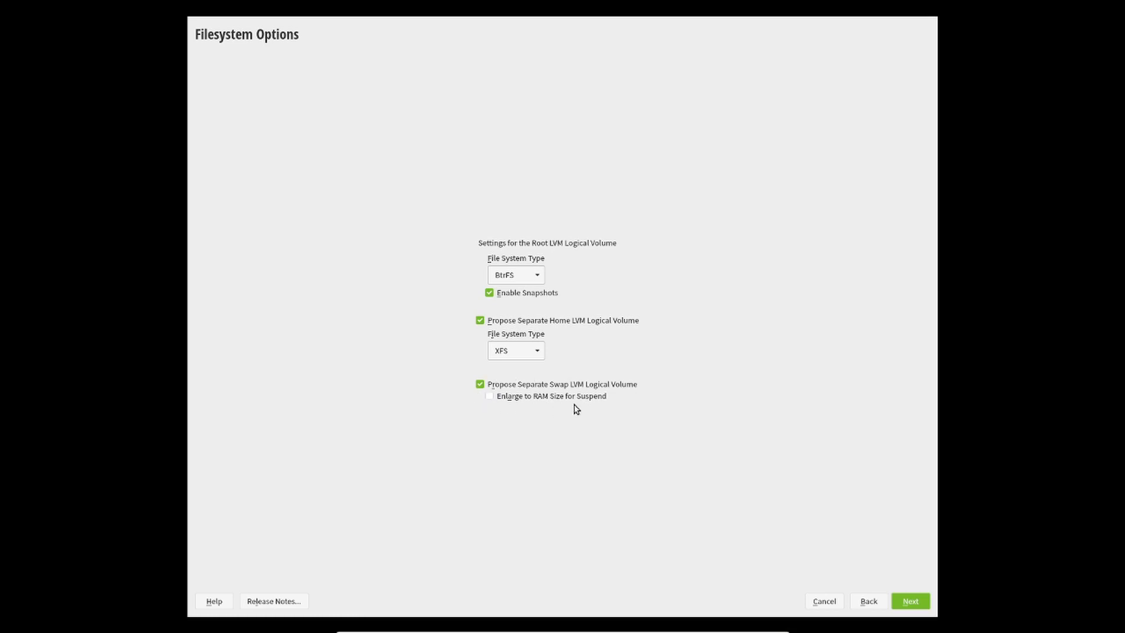
- Enlarge the swap logical volume to RAM size for suspend and apply the filesystem options
left_click(489, 398)
left_click(910, 601)
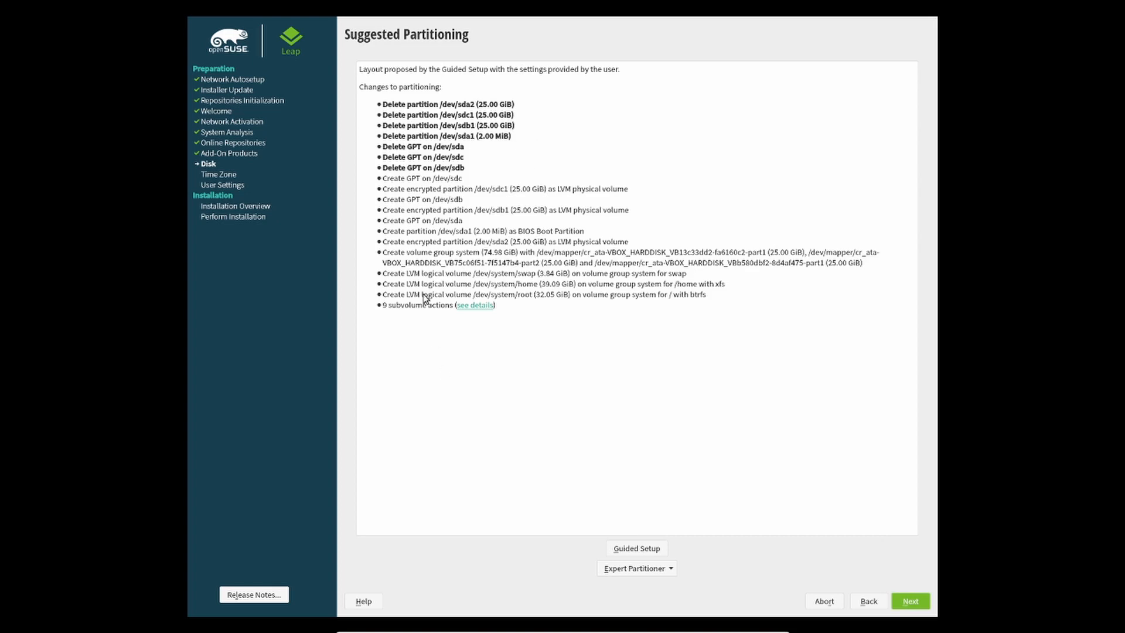
- Review the proposed encrypted LVM physical volumes on the three disks and the BIOS boot partition /dev/sda1
left_click_drag(384, 191, 630, 192)
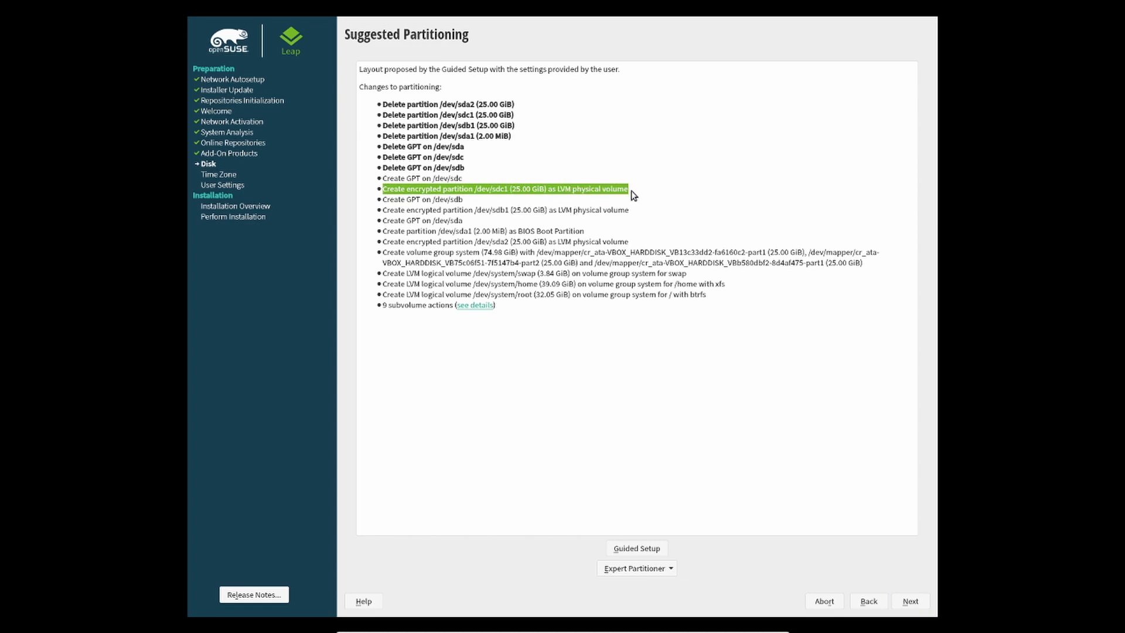
left_click_drag(384, 211, 638, 213)
left_click(389, 236)
left_click_drag(389, 236, 632, 242)
left_click(610, 241)
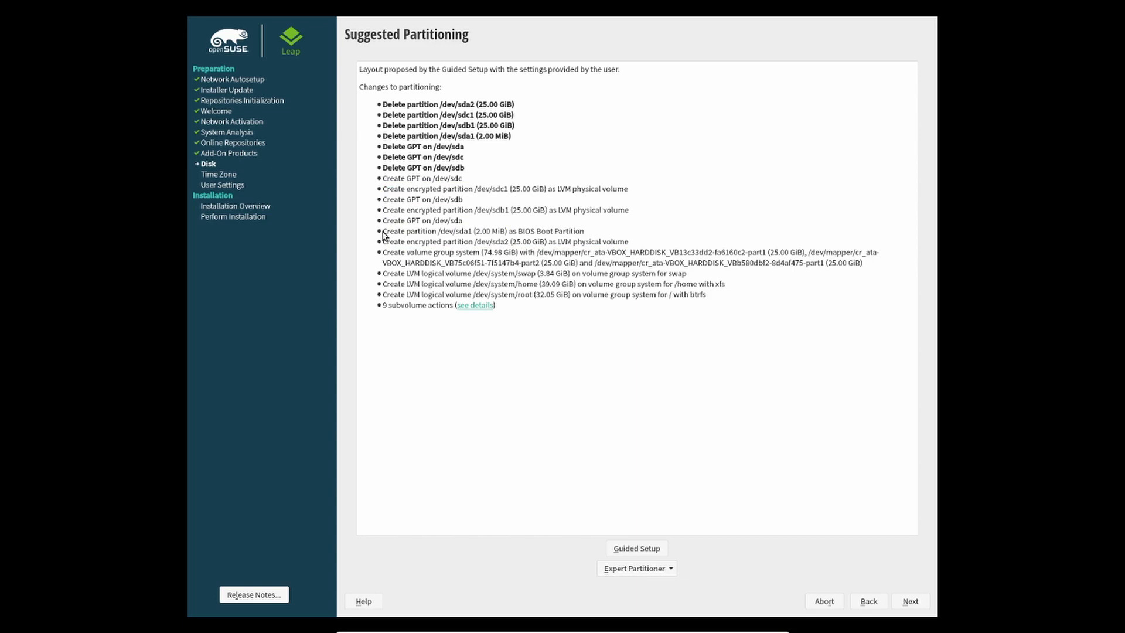
left_click_drag(384, 234, 587, 239)
left_click(592, 240)
- Review the proposed volume group system, including its total size and the encrypted partitions it is built from
left_click_drag(386, 257, 480, 256)
left_click(462, 253)
left_click(462, 256)
left_click_drag(482, 256, 518, 257)
left_click(519, 258)
left_click_drag(670, 254, 874, 263)
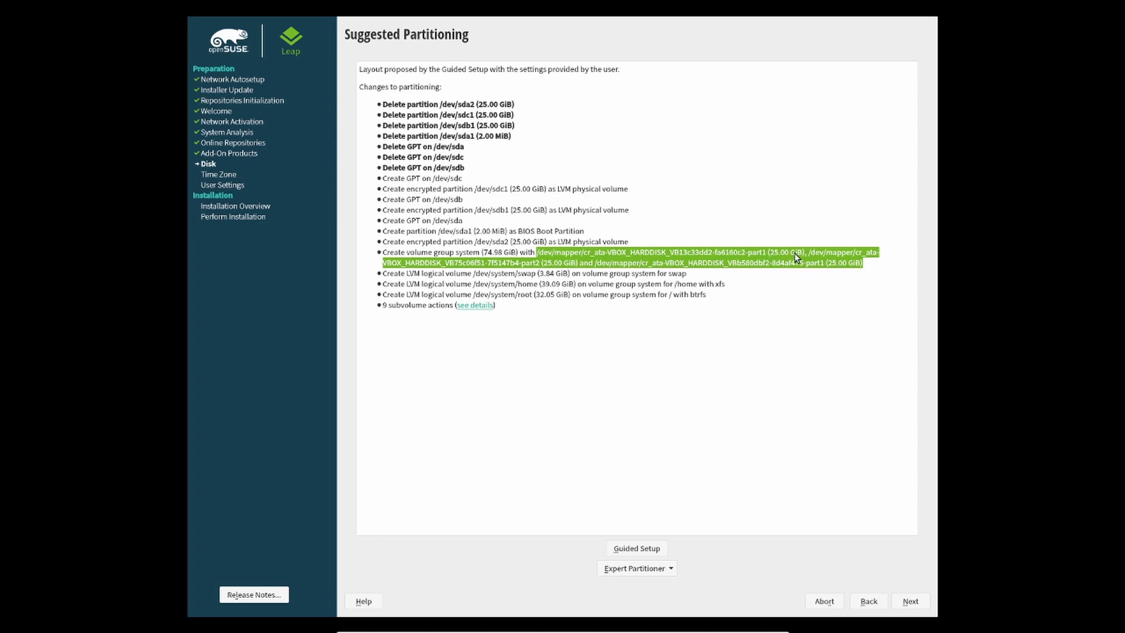
left_click(655, 261)
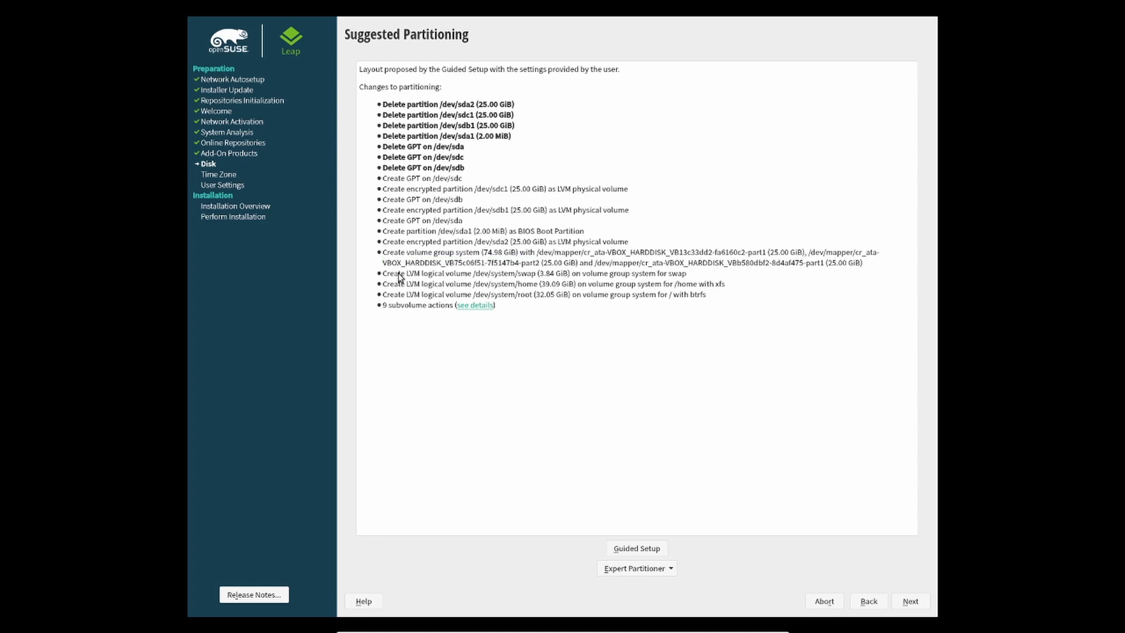
- Review the proposed swap, home and root logical volumes with their sizes and file systems
left_click_drag(384, 278, 693, 279)
left_click(451, 286)
left_click_drag(382, 286, 729, 292)
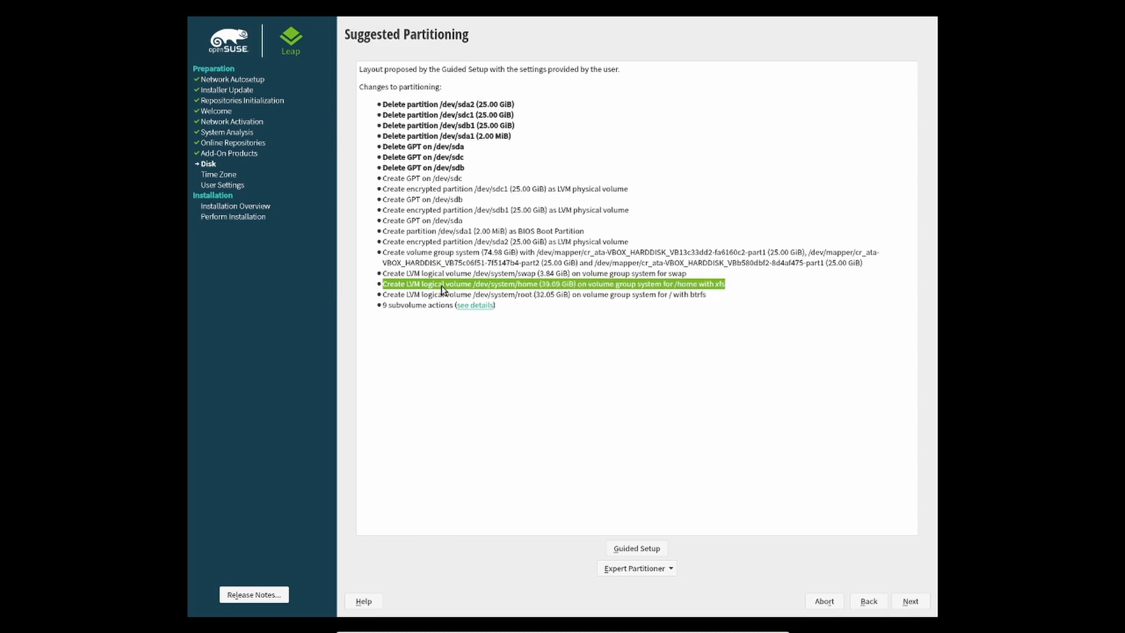
left_click_drag(385, 294, 706, 299)
left_click(706, 299)
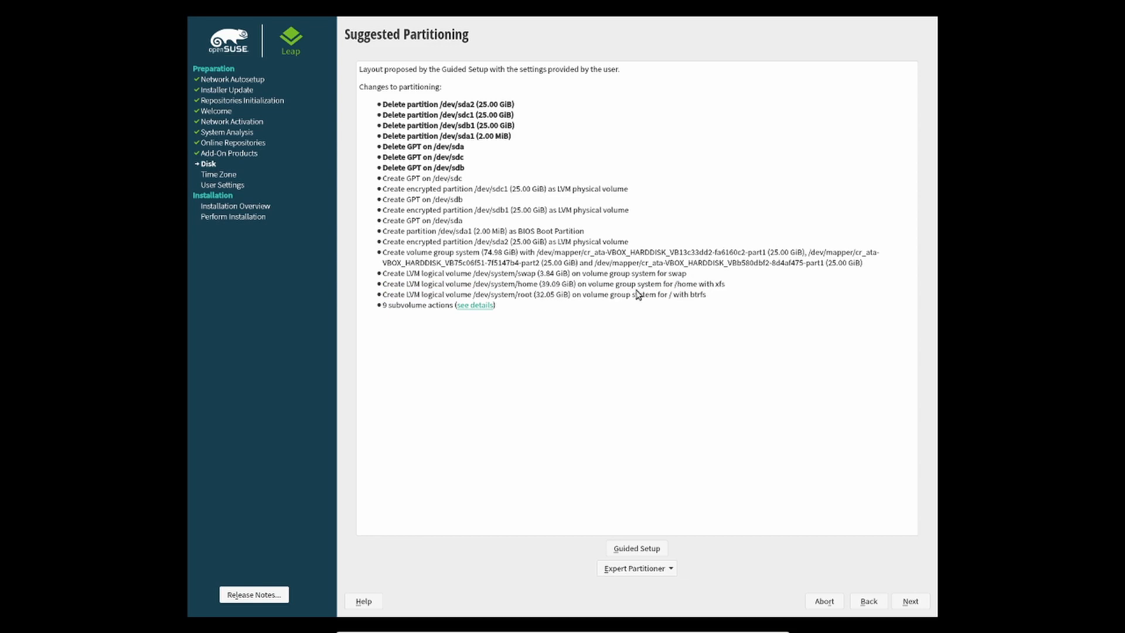
left_click_drag(677, 287, 743, 289)
left_click(742, 289)
left_click_drag(540, 285, 730, 289)
left_click(732, 290)
- Look over the details of the proposed subvolume actions, and recheck the home and root volume entries
left_click(471, 305)
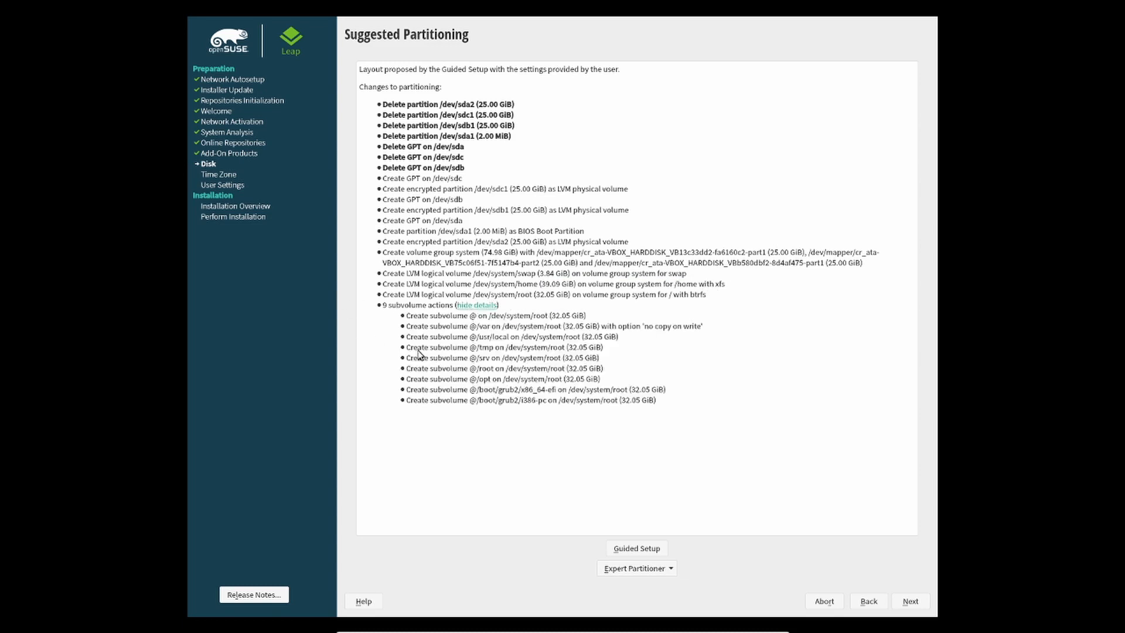
left_click(472, 306)
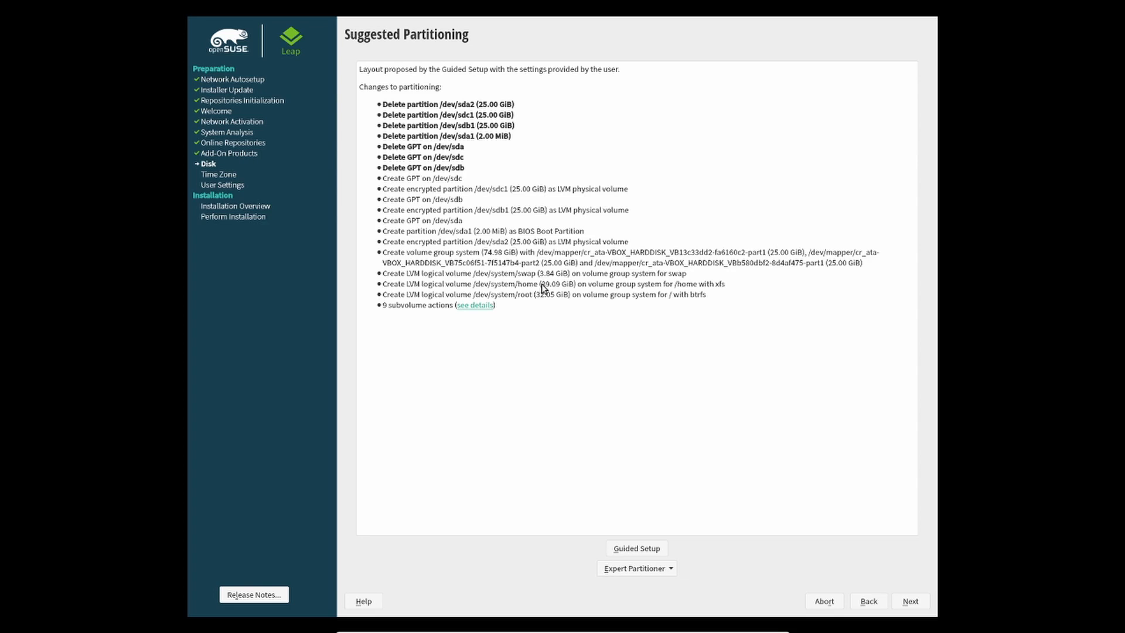
left_click_drag(543, 287, 731, 286)
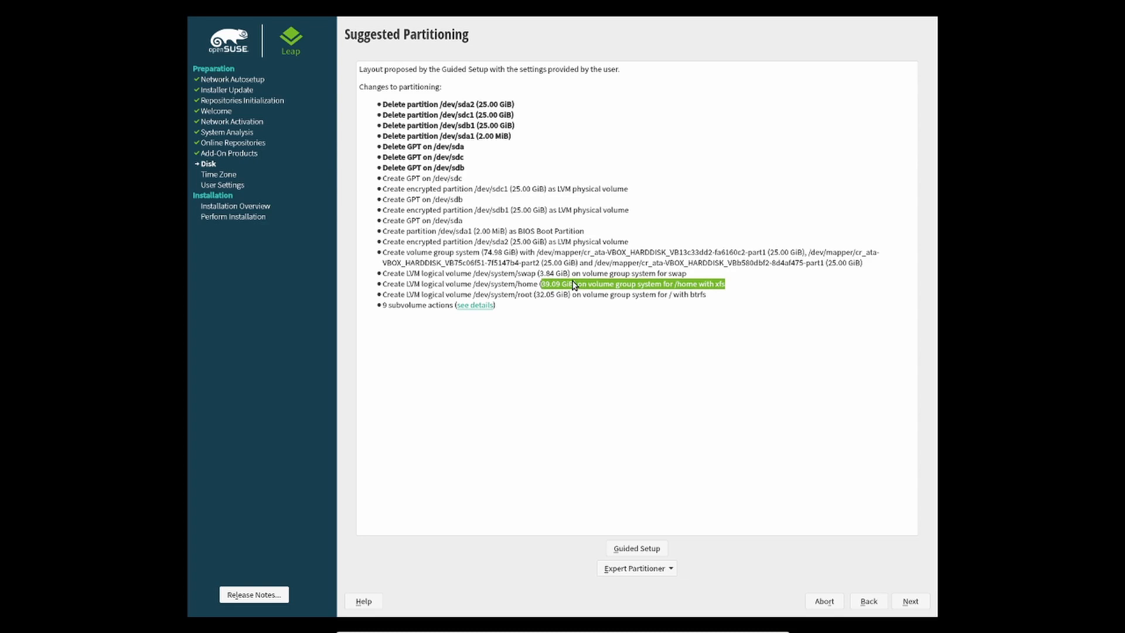
left_click(596, 293)
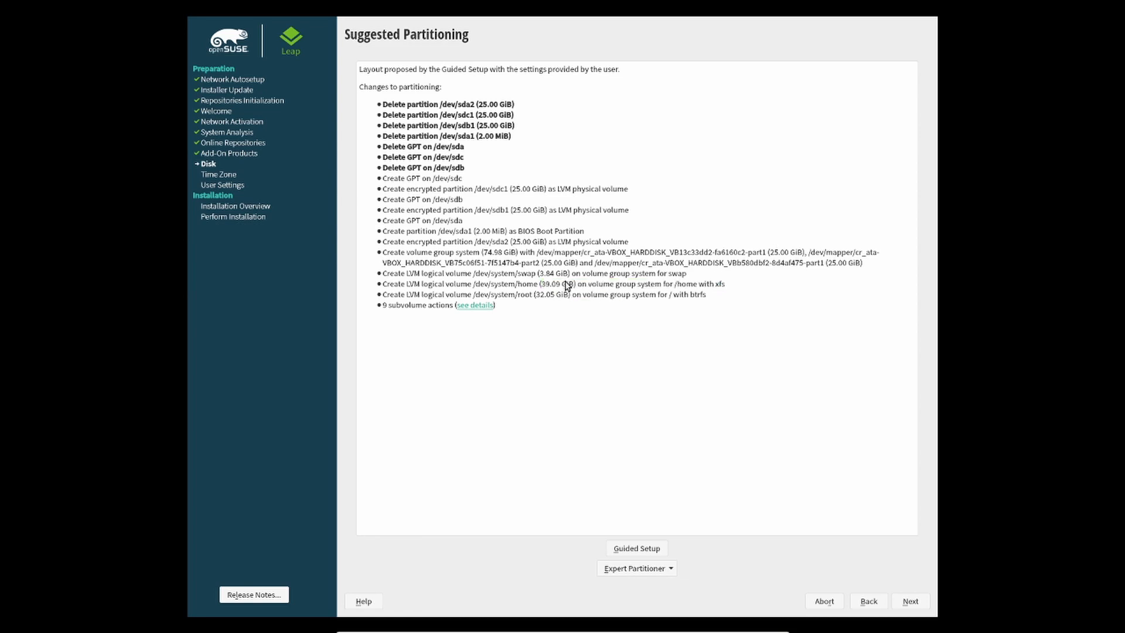
left_click_drag(533, 298, 731, 299)
left_click(710, 298)
- Open the Expert Partitioner starting with the current proposal
left_click(639, 573)
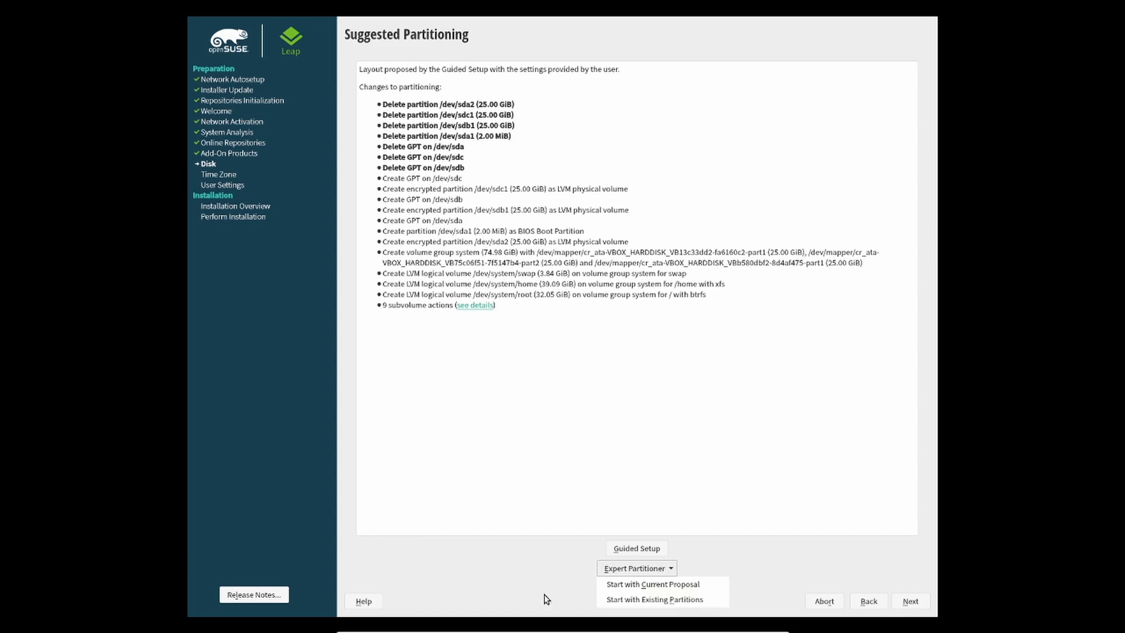
left_click(540, 570)
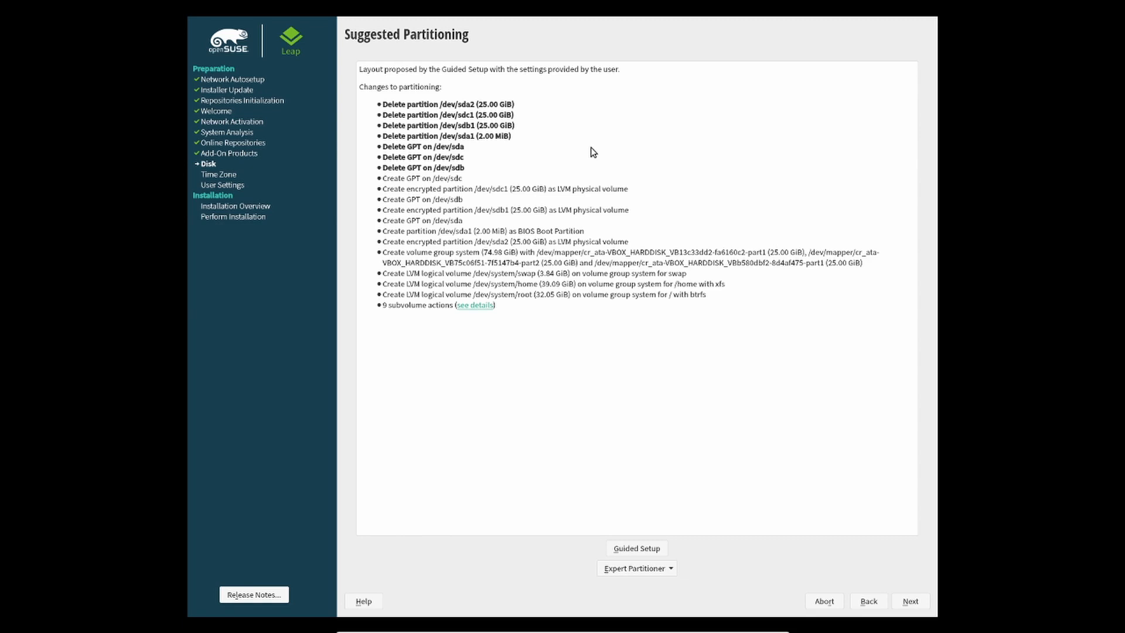
left_click(645, 572)
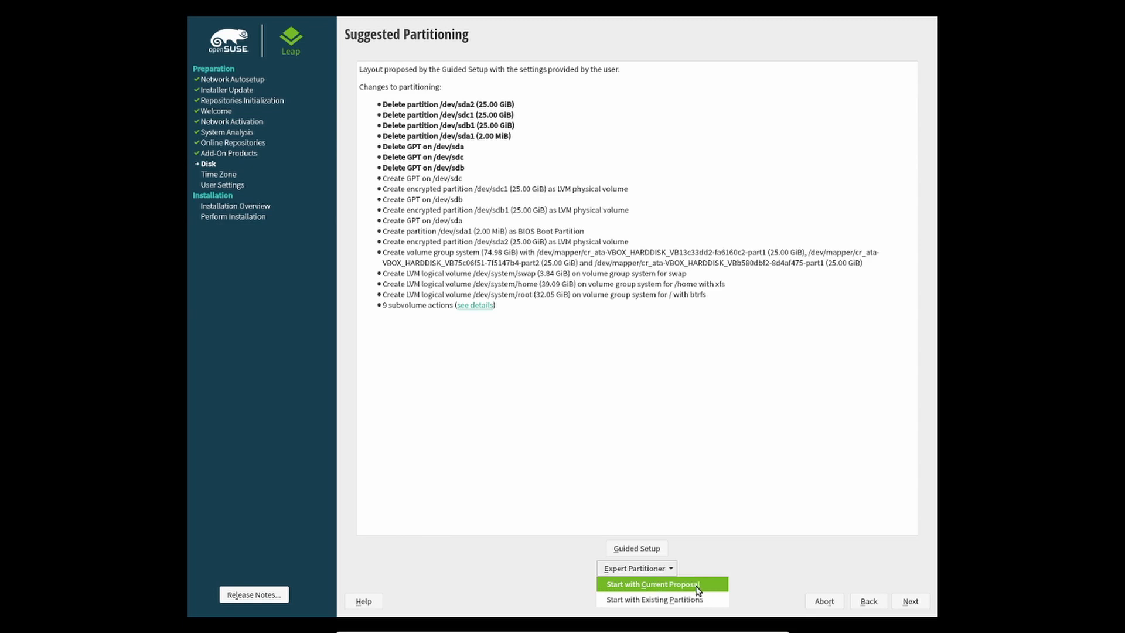
left_click(655, 589)
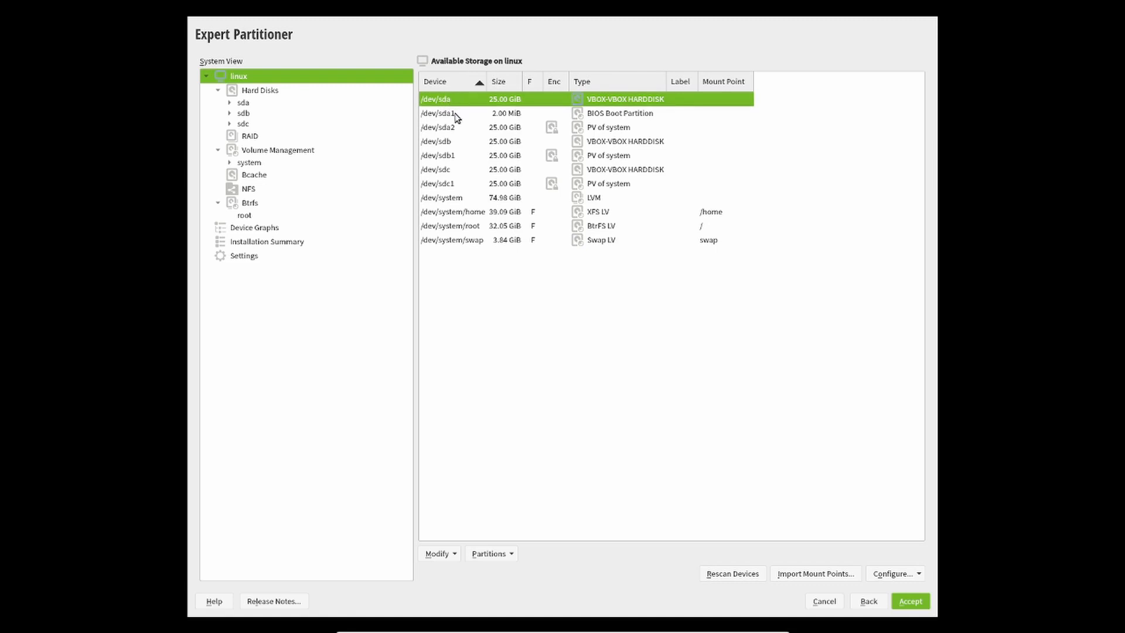
- Examine the available storage list: the disks, boot partition, encrypted physical volumes, LVM group, and home, root and swap volumes
left_click(442, 141)
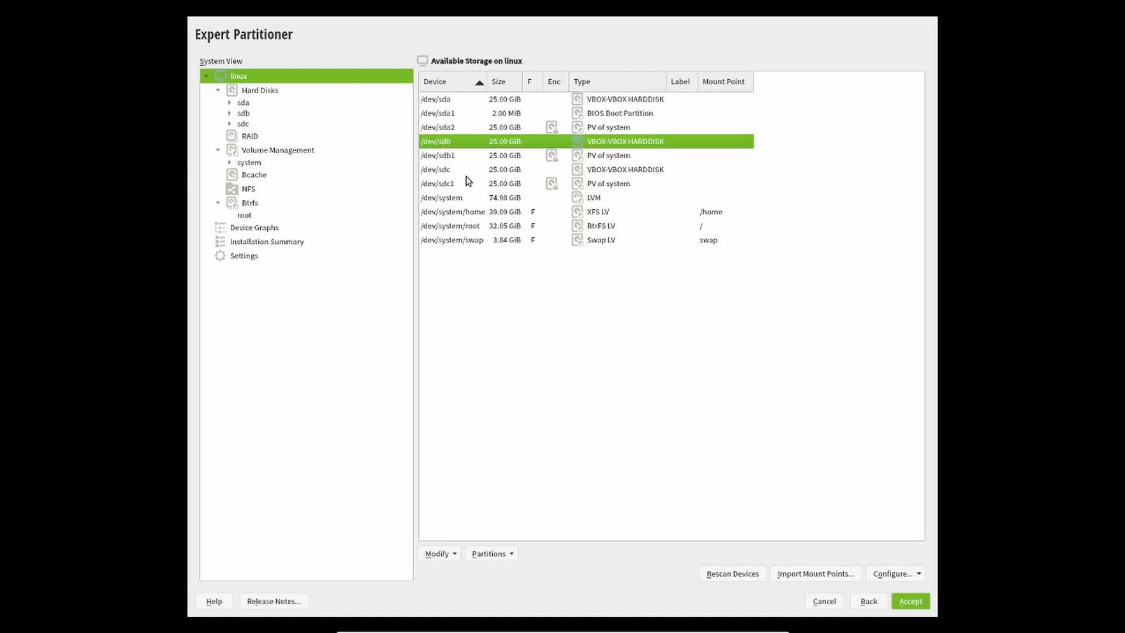
left_click(444, 173)
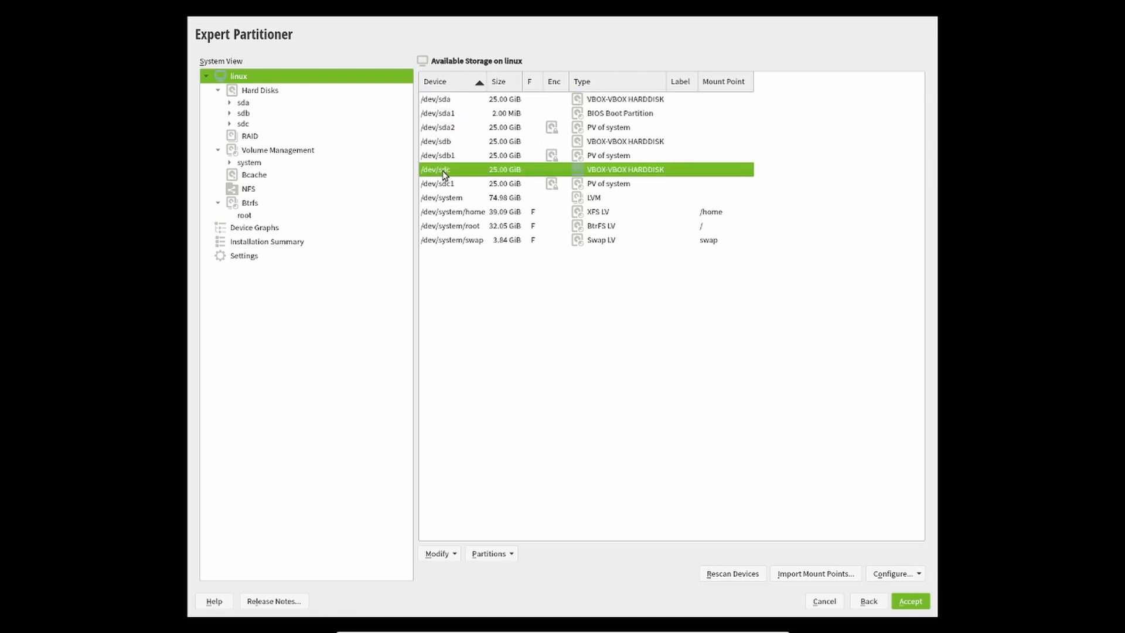
left_click(444, 116)
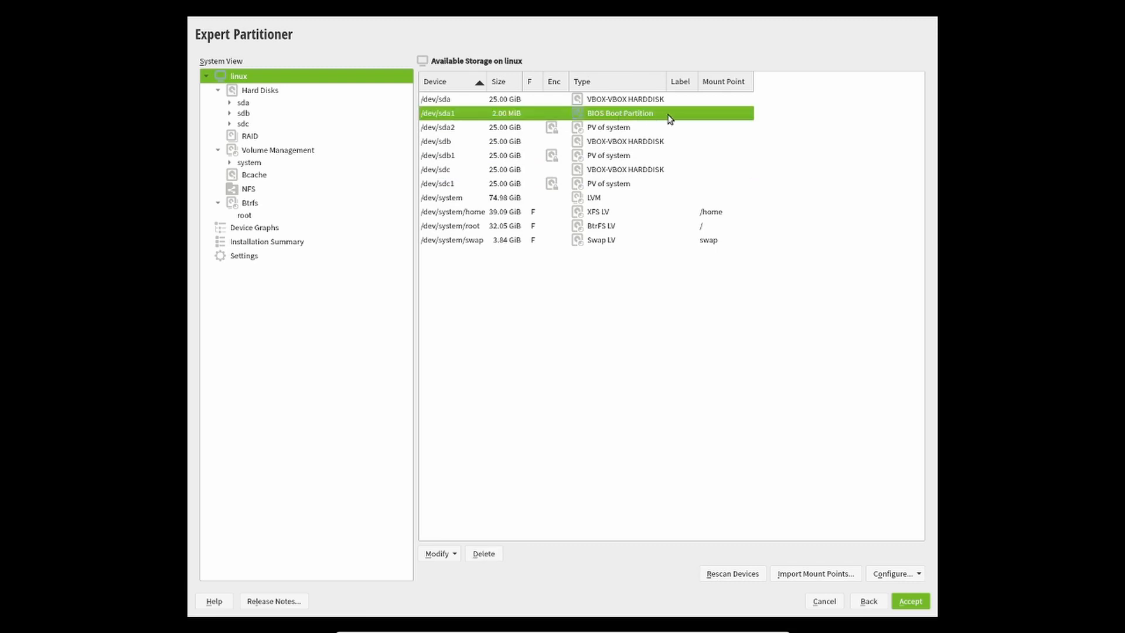
left_click(447, 129)
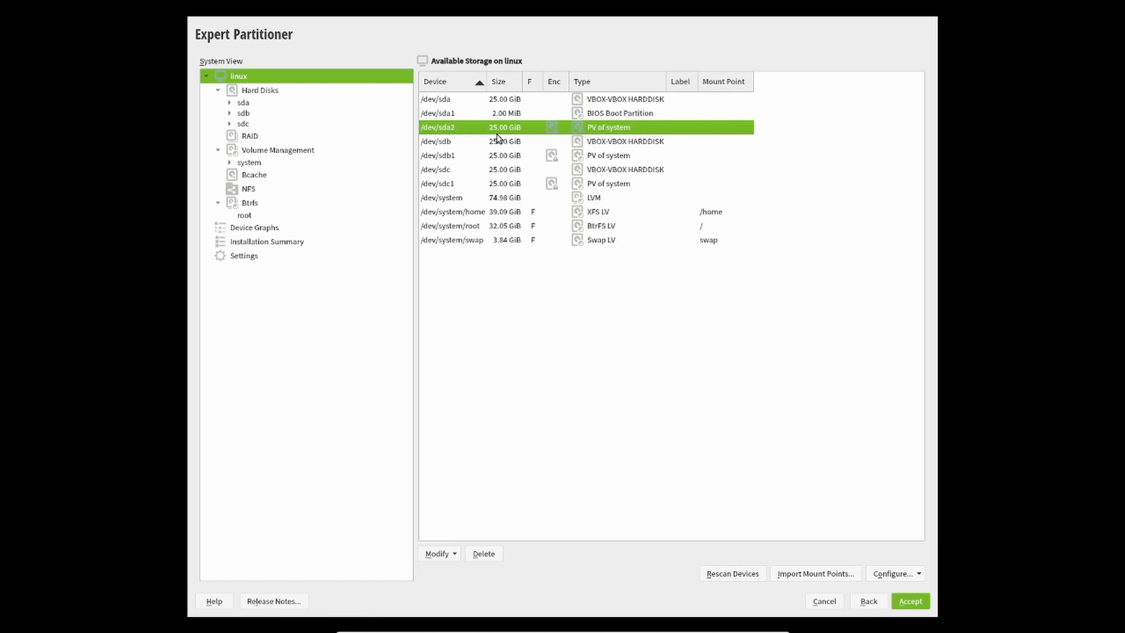
left_click(606, 157)
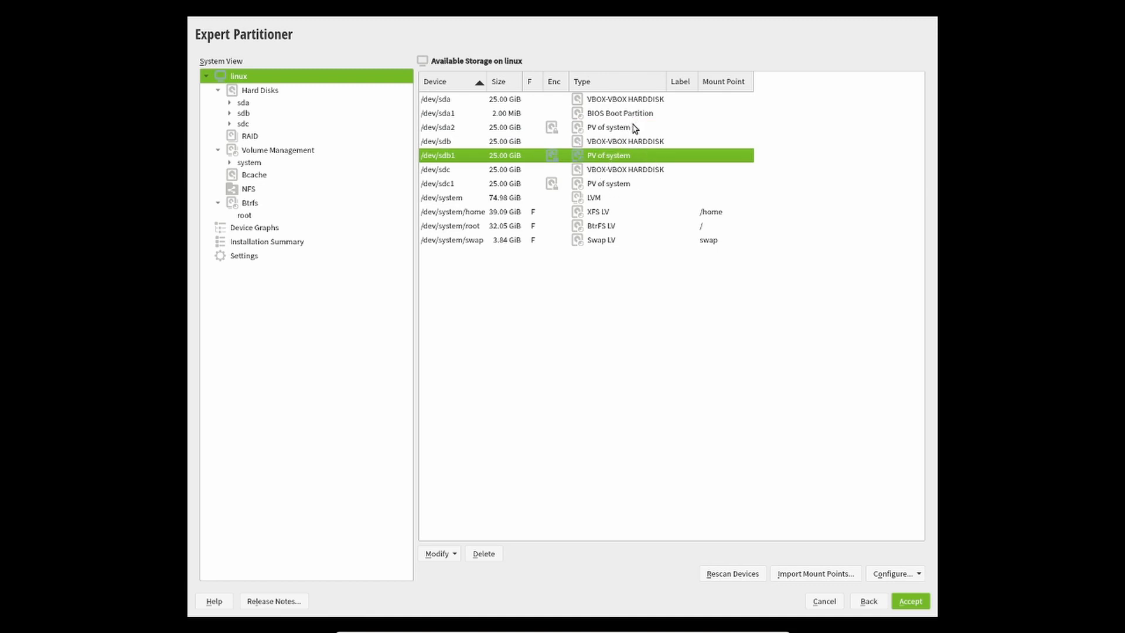
left_click(596, 189)
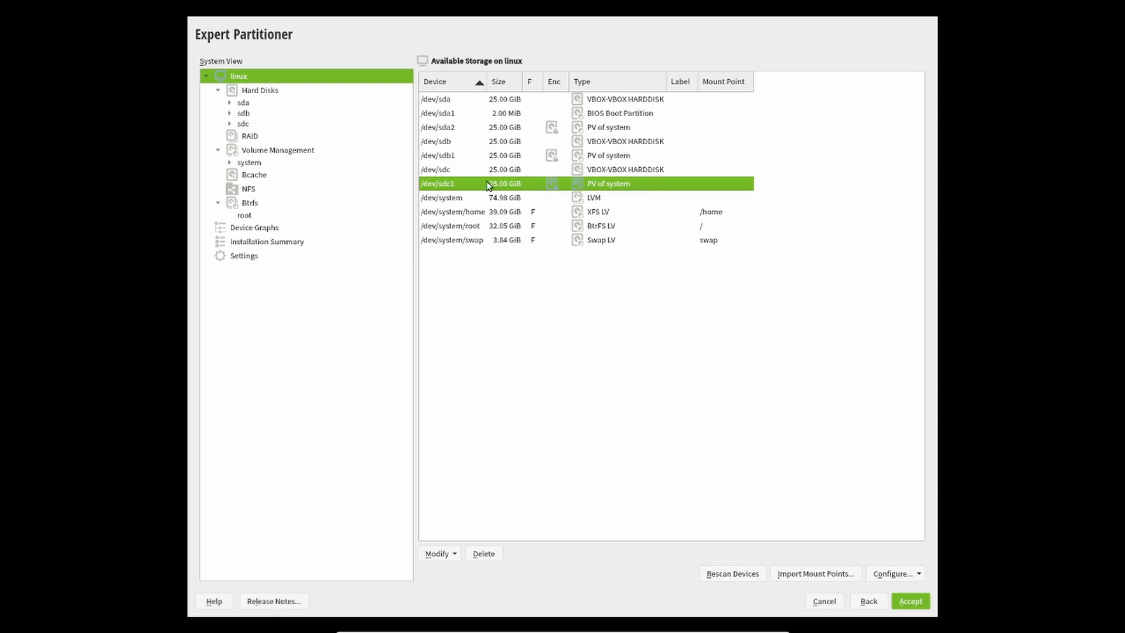
left_click(430, 201)
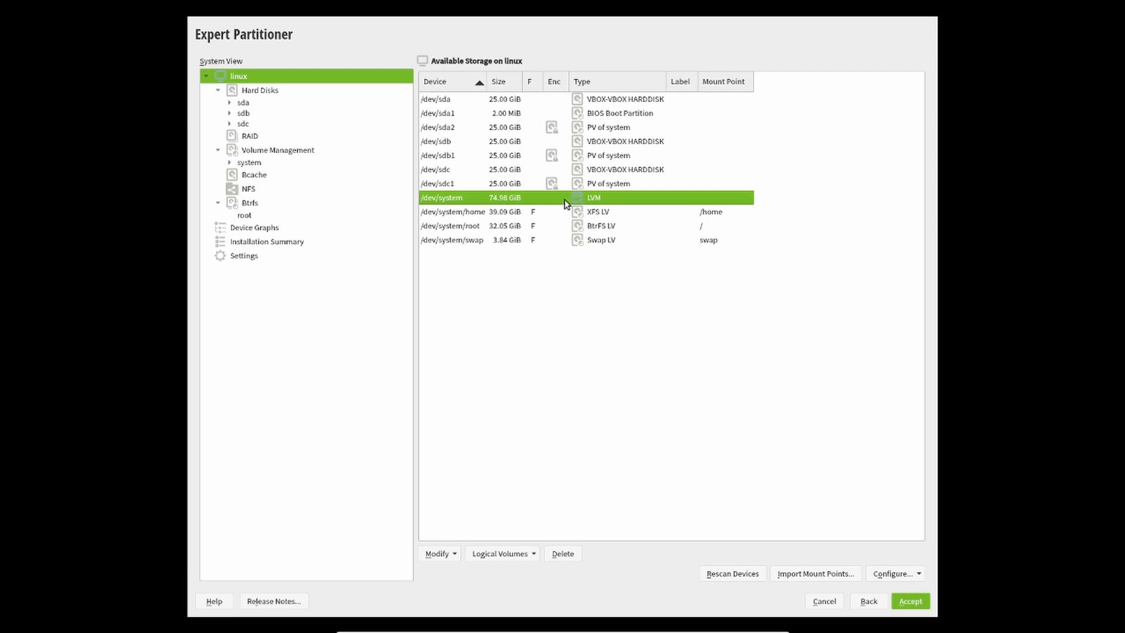
left_click(447, 218)
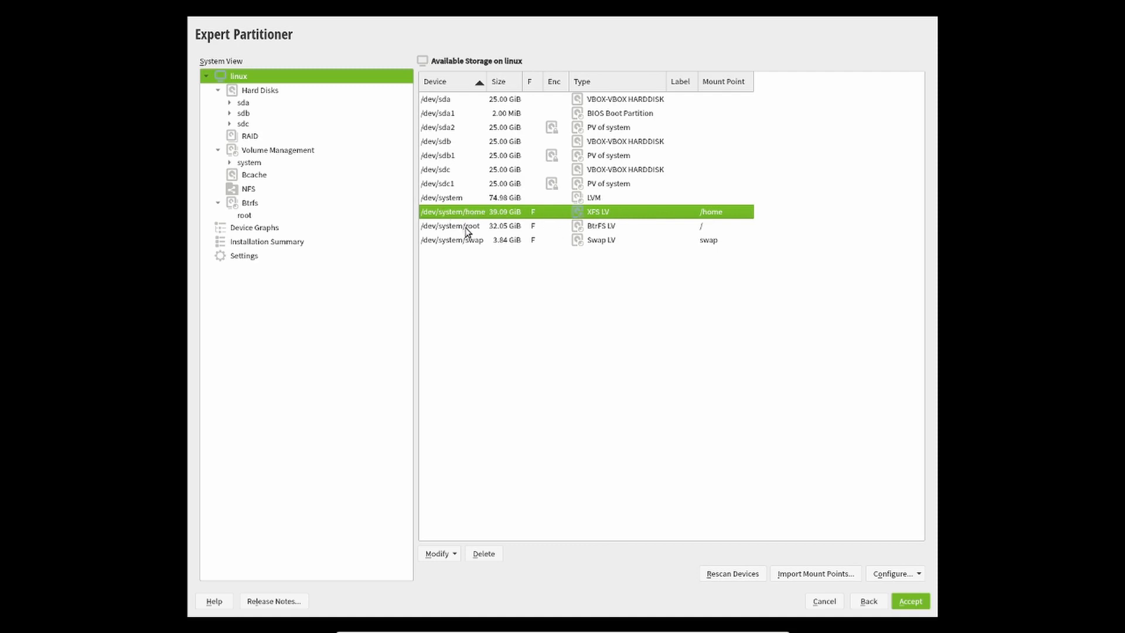
left_click(485, 228)
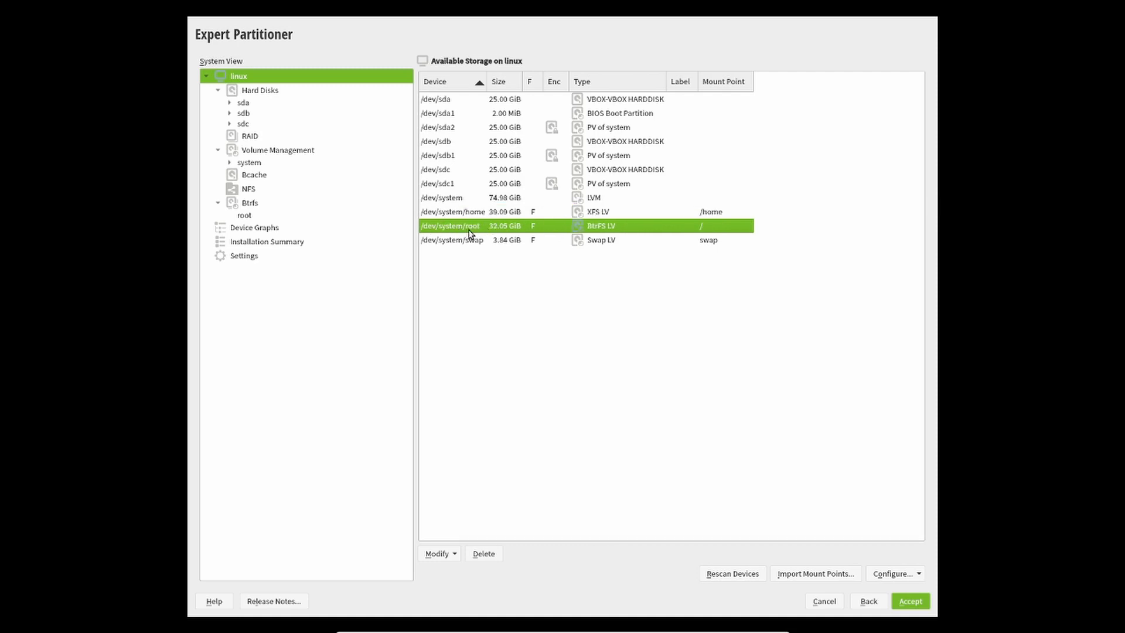
left_click(462, 240)
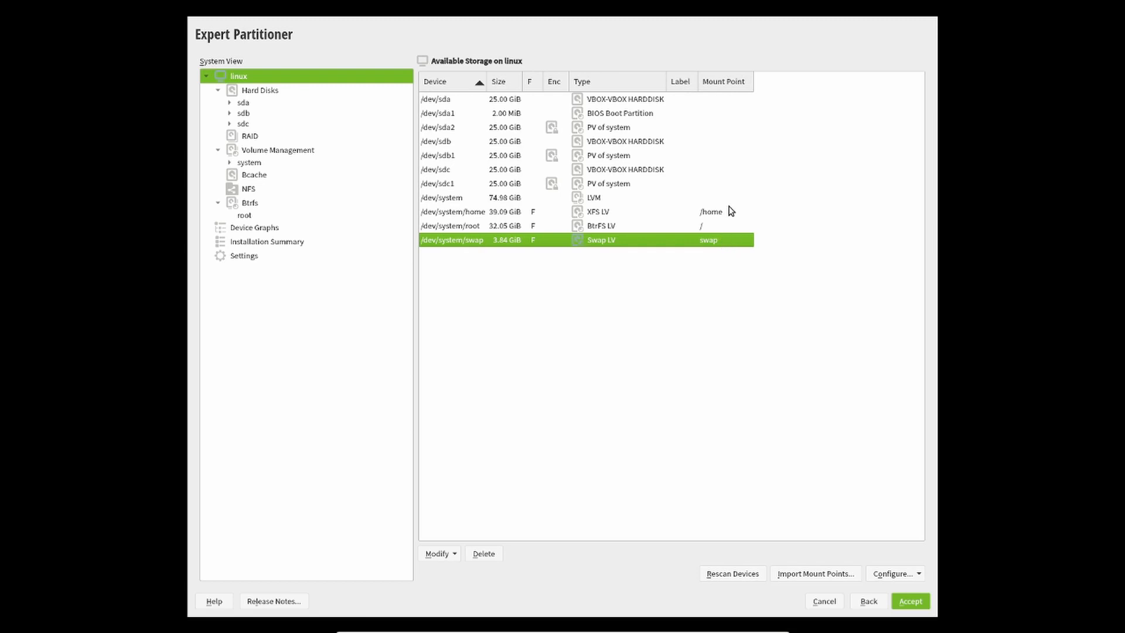
- Try to add a RAID in the Expert Partitioner
left_click(250, 137)
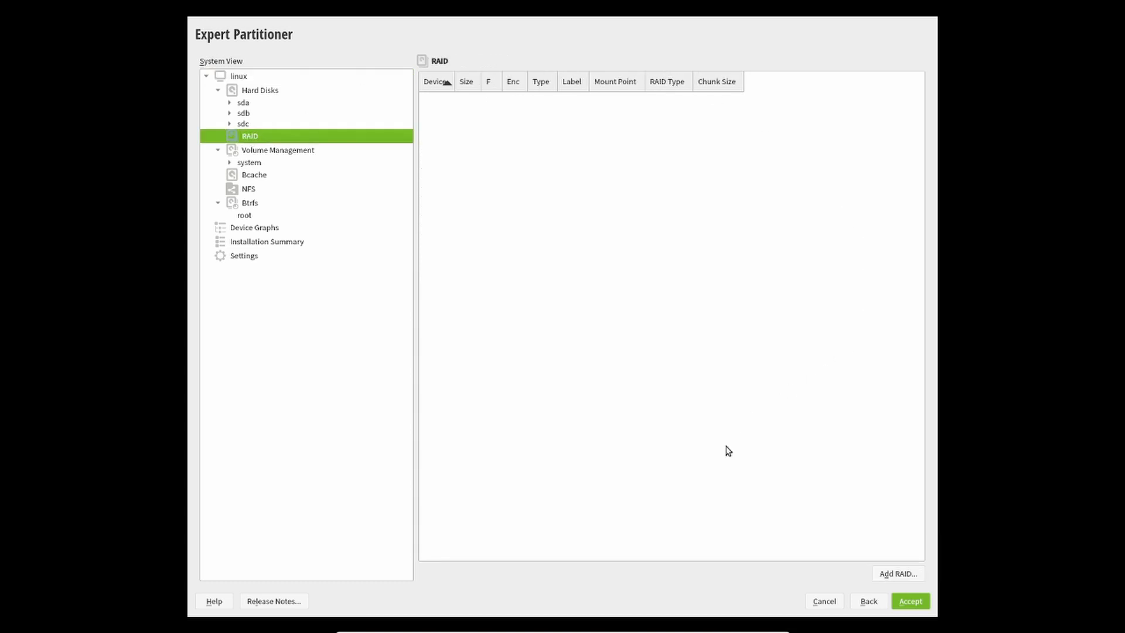
left_click(887, 576)
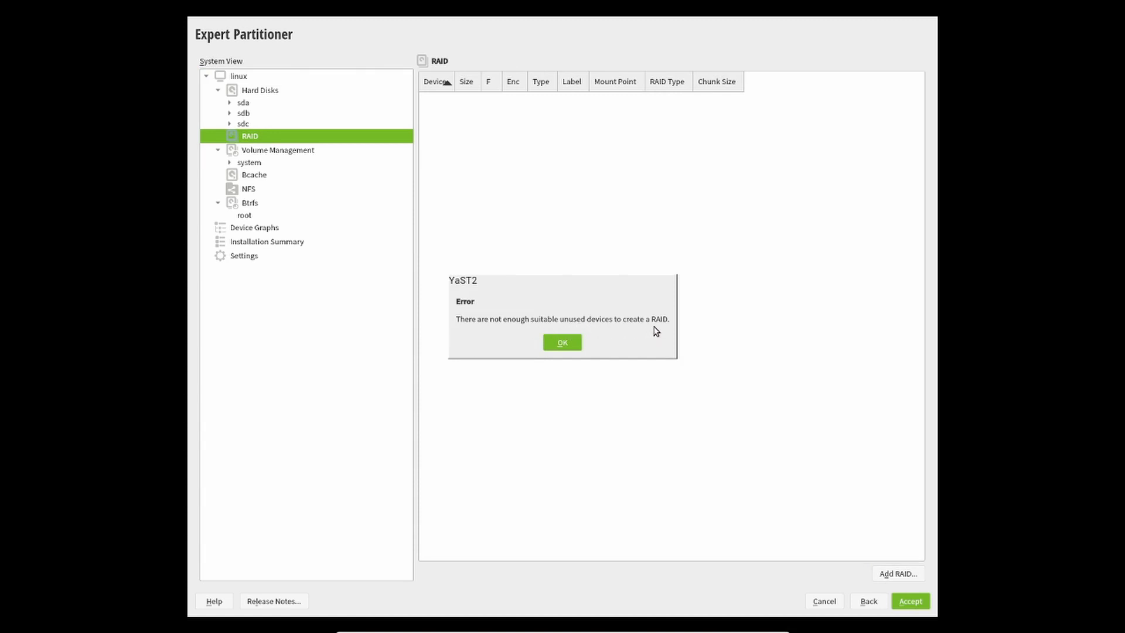
left_click(553, 343)
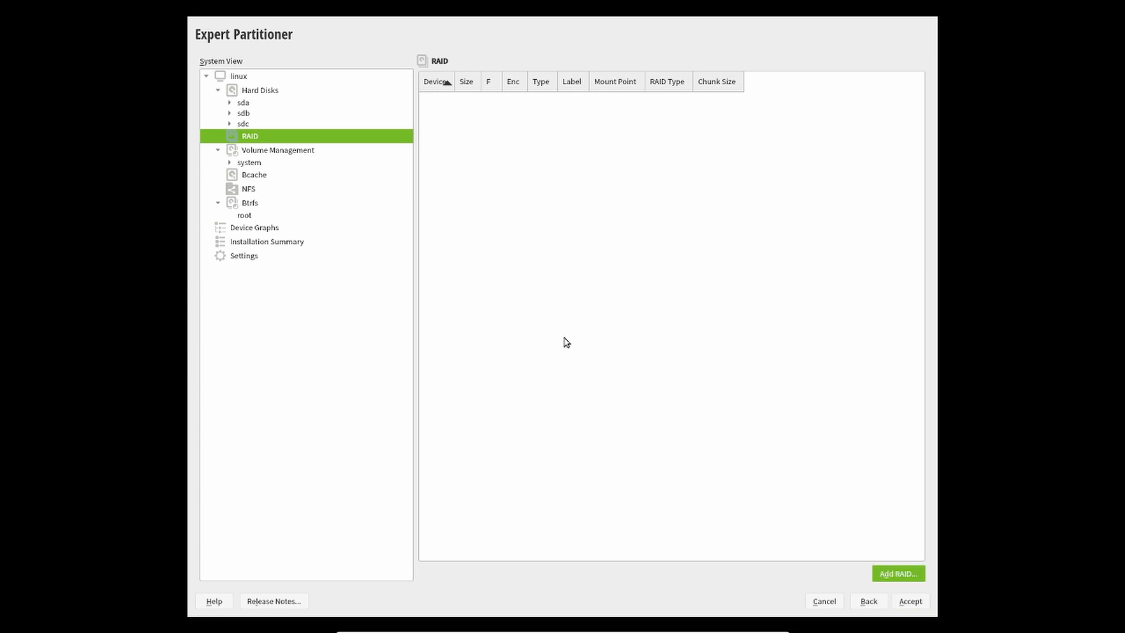
- Inspect the hard disks overview, including partition /dev/sdc1, and the system volume group
left_click(262, 91)
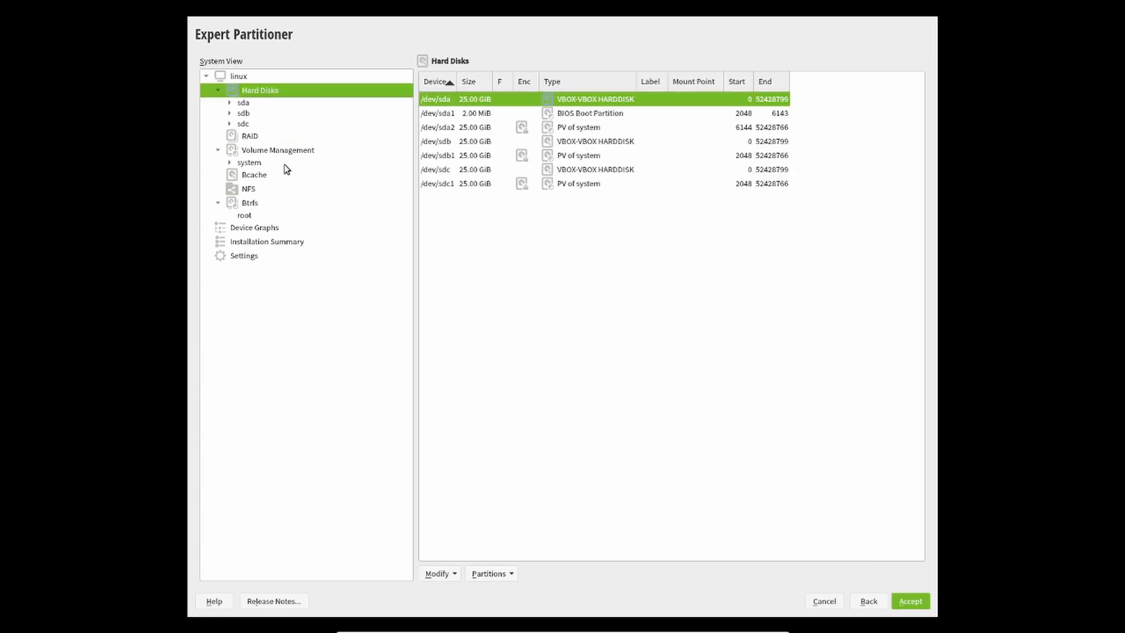
left_click(469, 186)
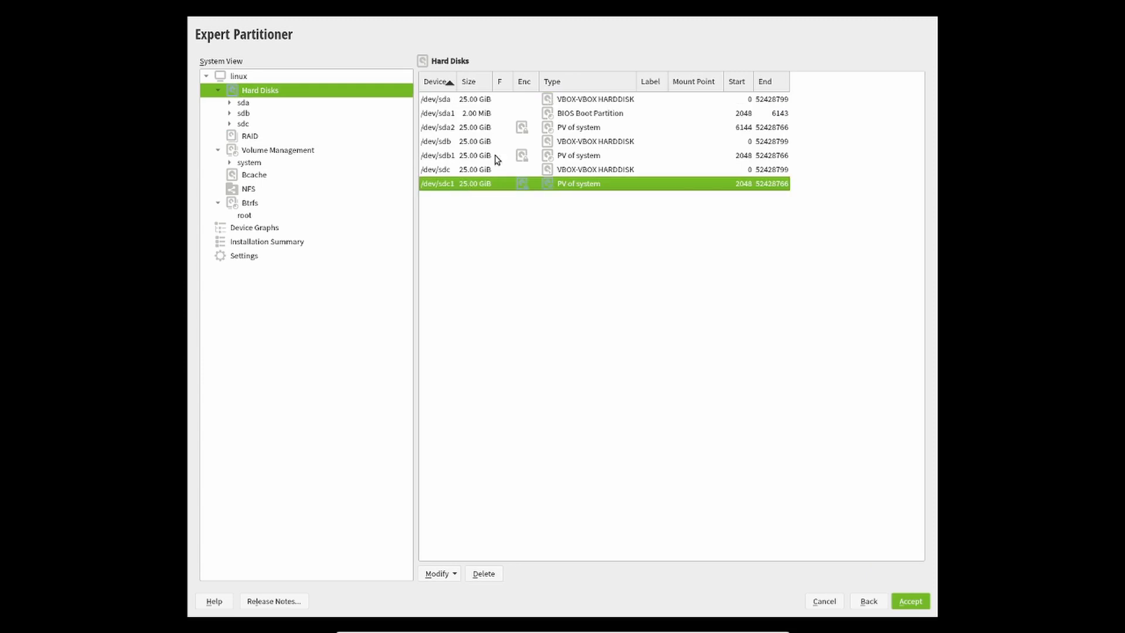
left_click(254, 165)
- Look at the settings for adding a Bcache device, leave without creating one, and view the caching set devices
left_click(256, 176)
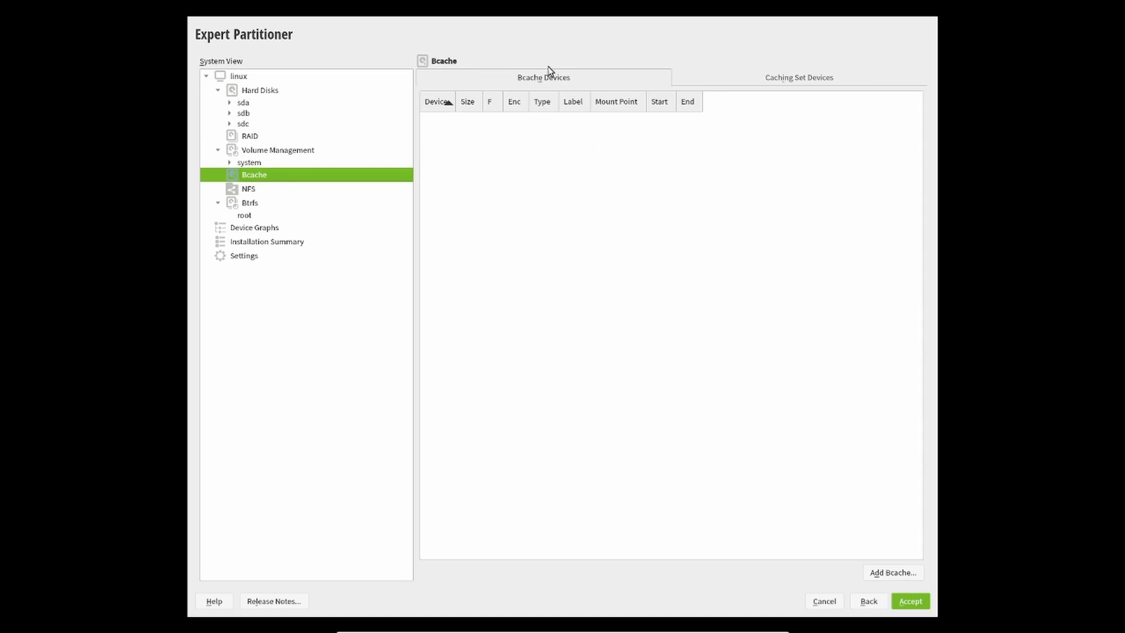
left_click(890, 573)
left_click(593, 349)
left_click(578, 364)
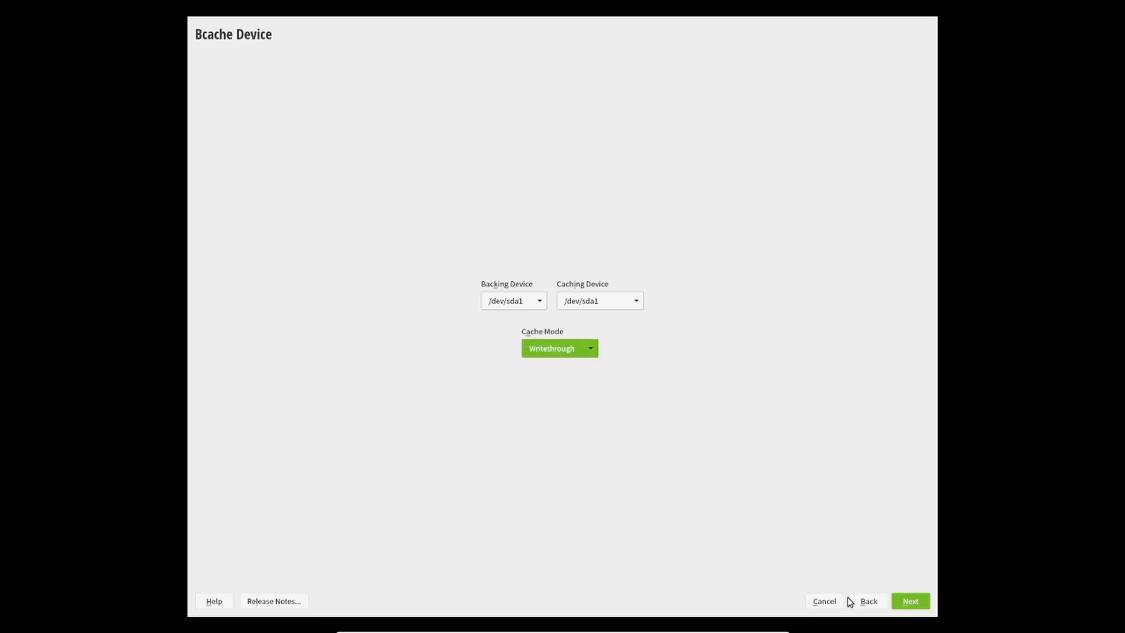
left_click(869, 601)
left_click(789, 87)
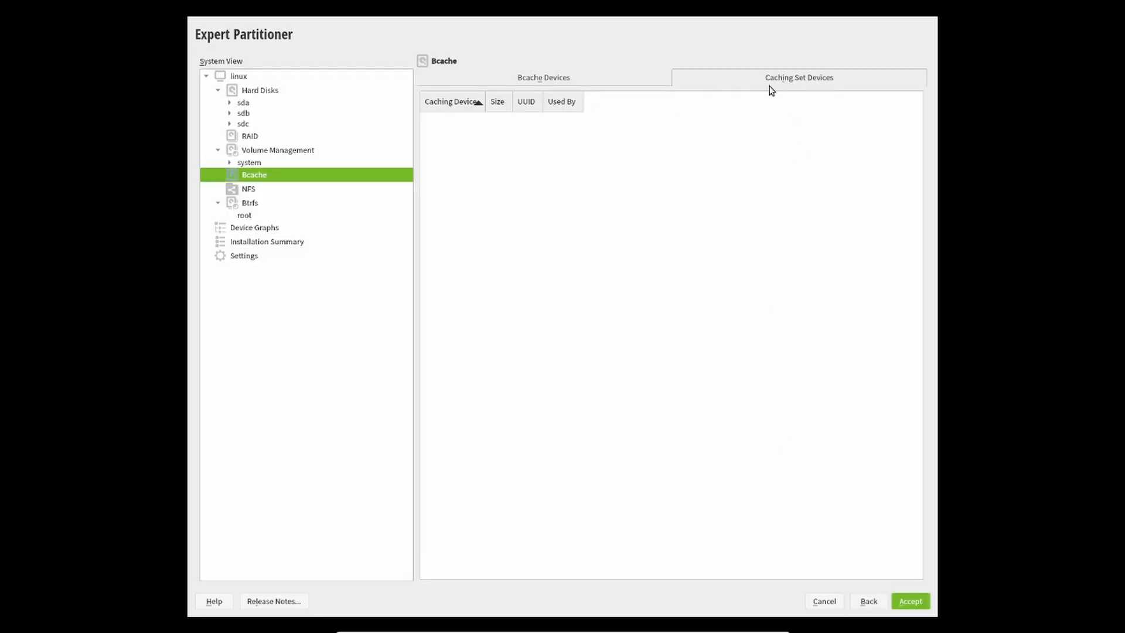
- Start adding an NFS mount, try to select a remote directory without a server hostname, and view the available NFS versions
left_click(525, 78)
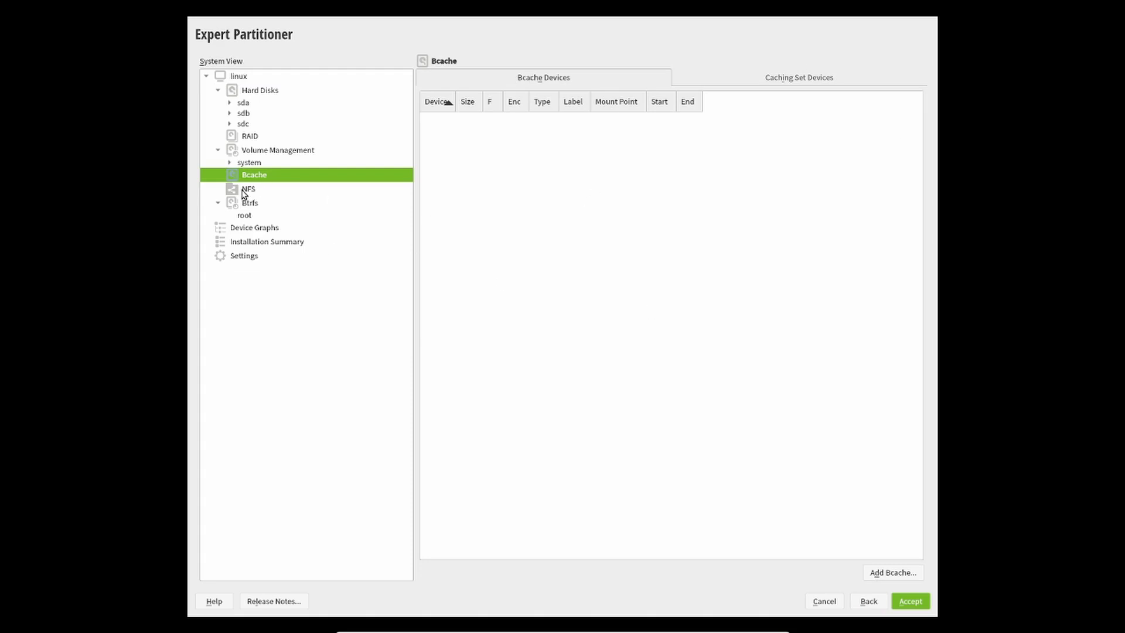
left_click(249, 191)
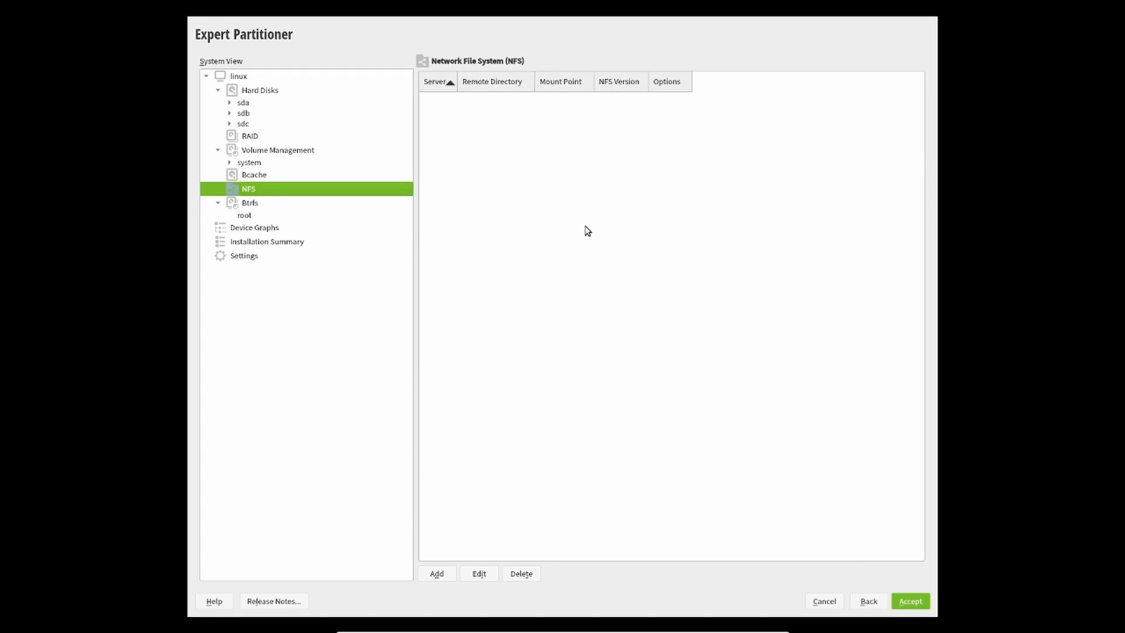
left_click(441, 579)
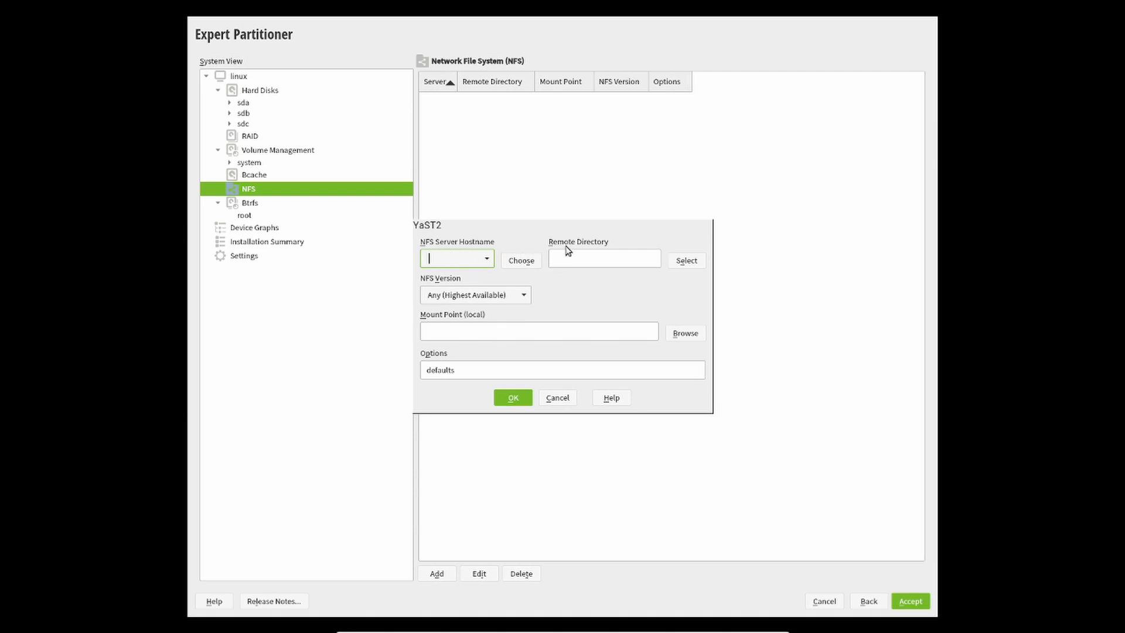
left_click(682, 260)
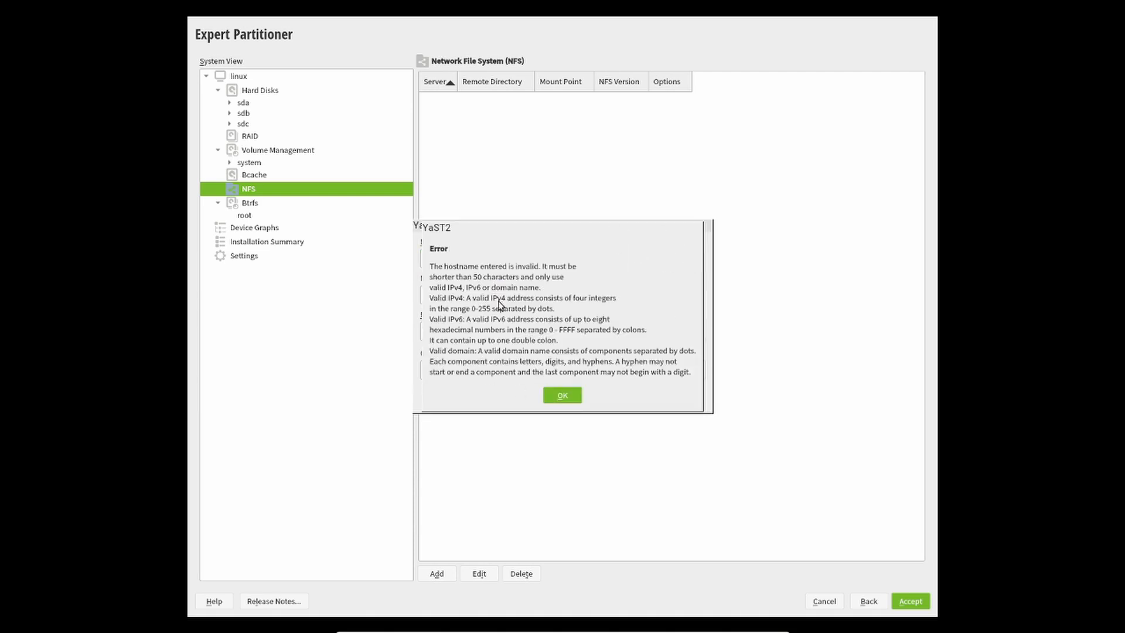
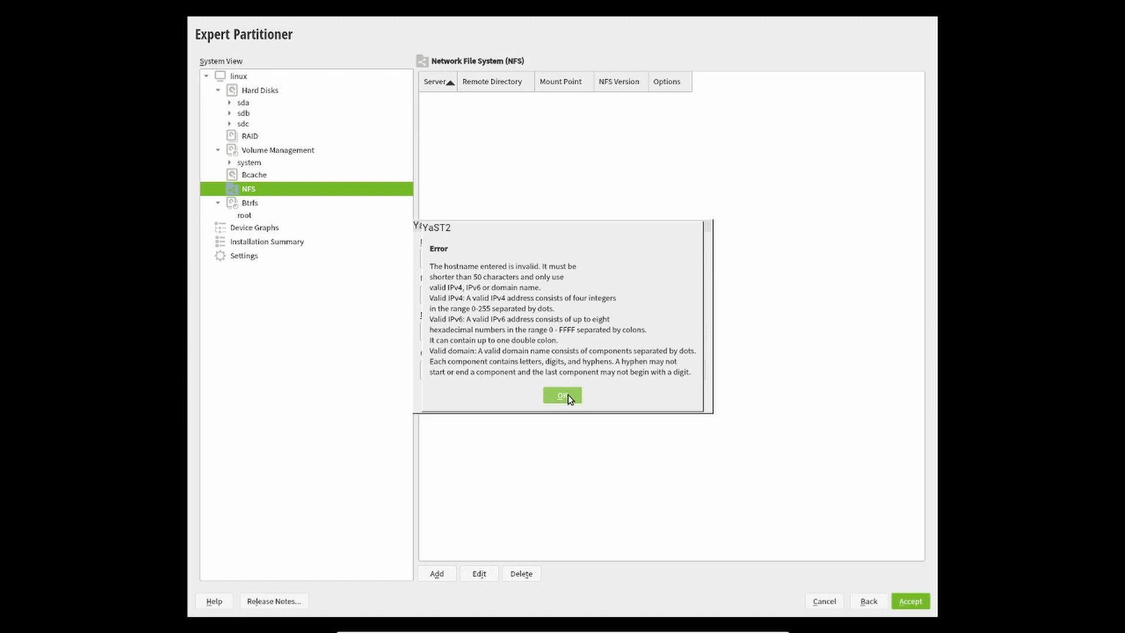
left_click(563, 395)
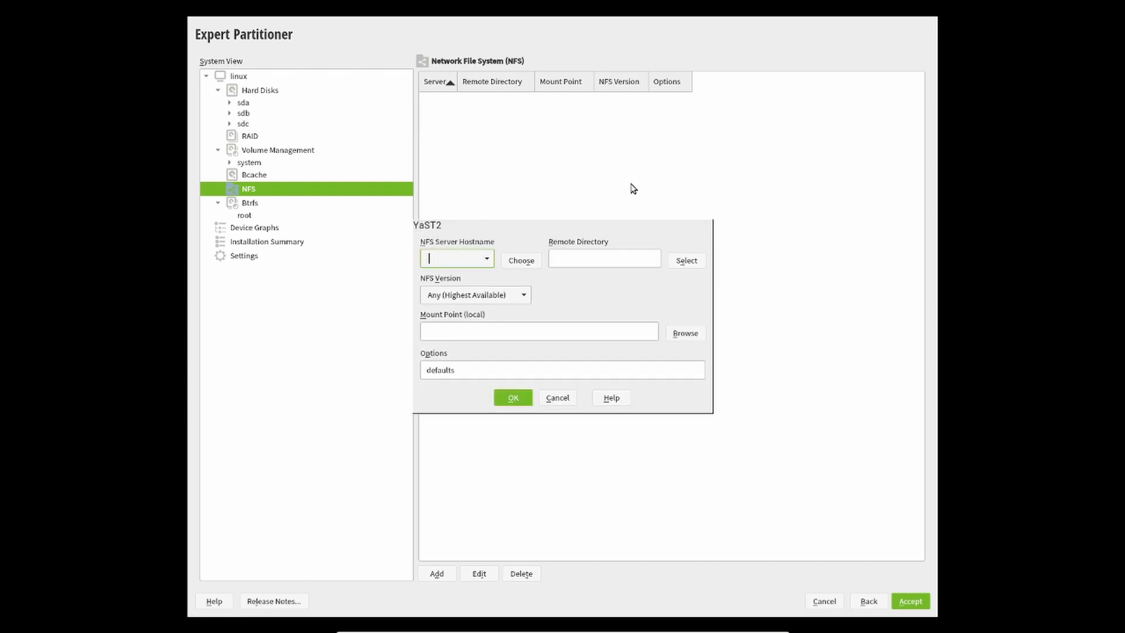
left_click(433, 295)
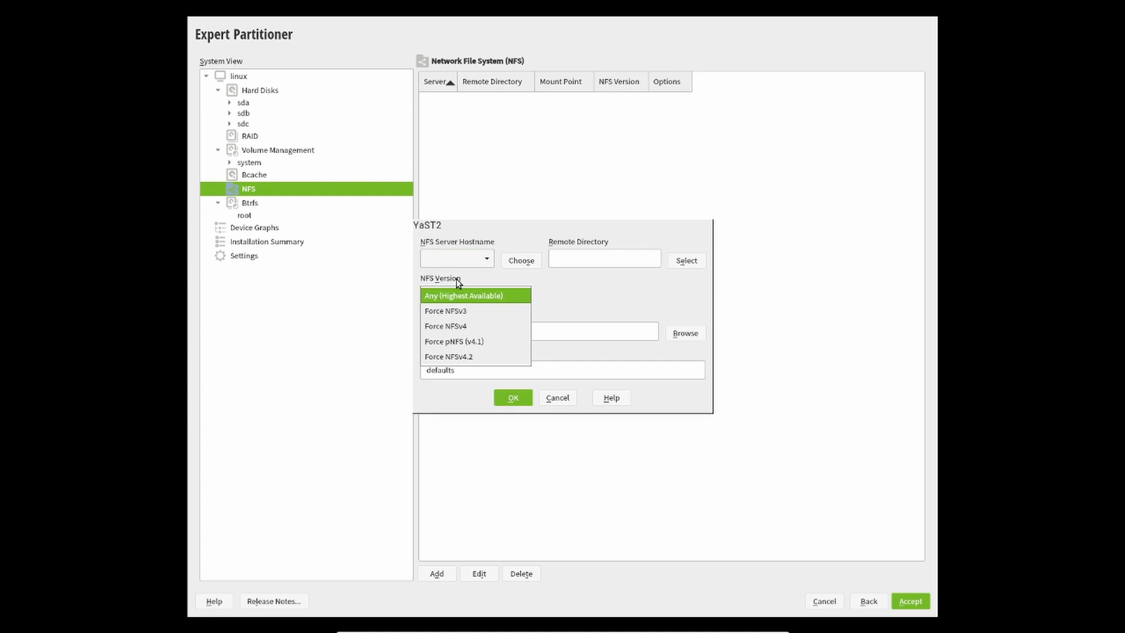
left_click(594, 298)
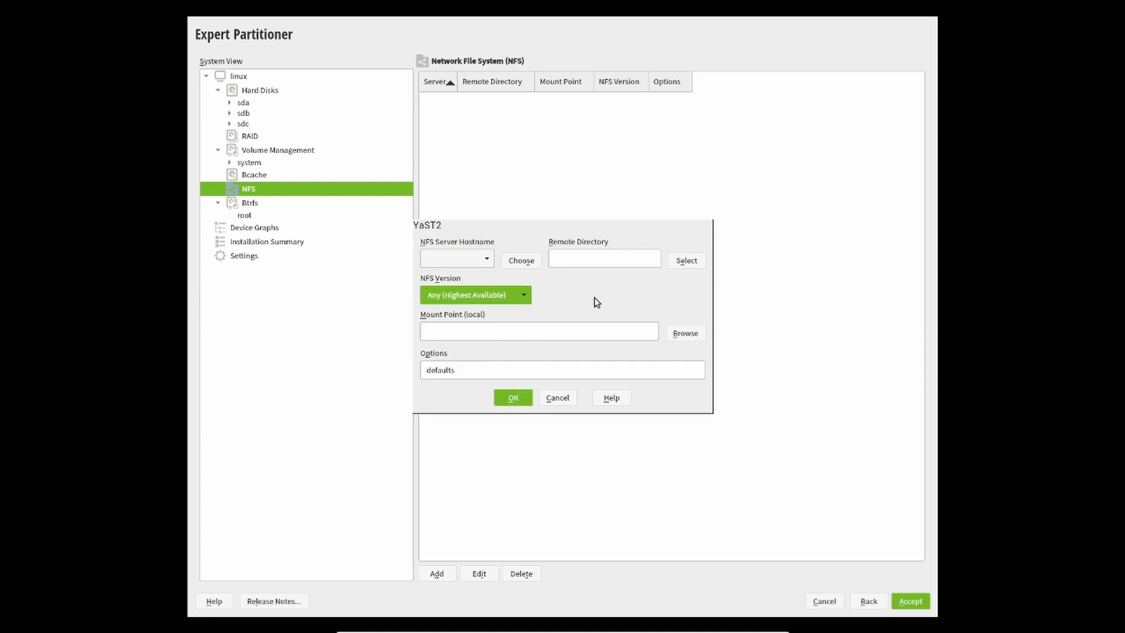
- Look through the local folders for the NFS mount point, read the dialog's help, and leave without adding a mount
left_click(683, 336)
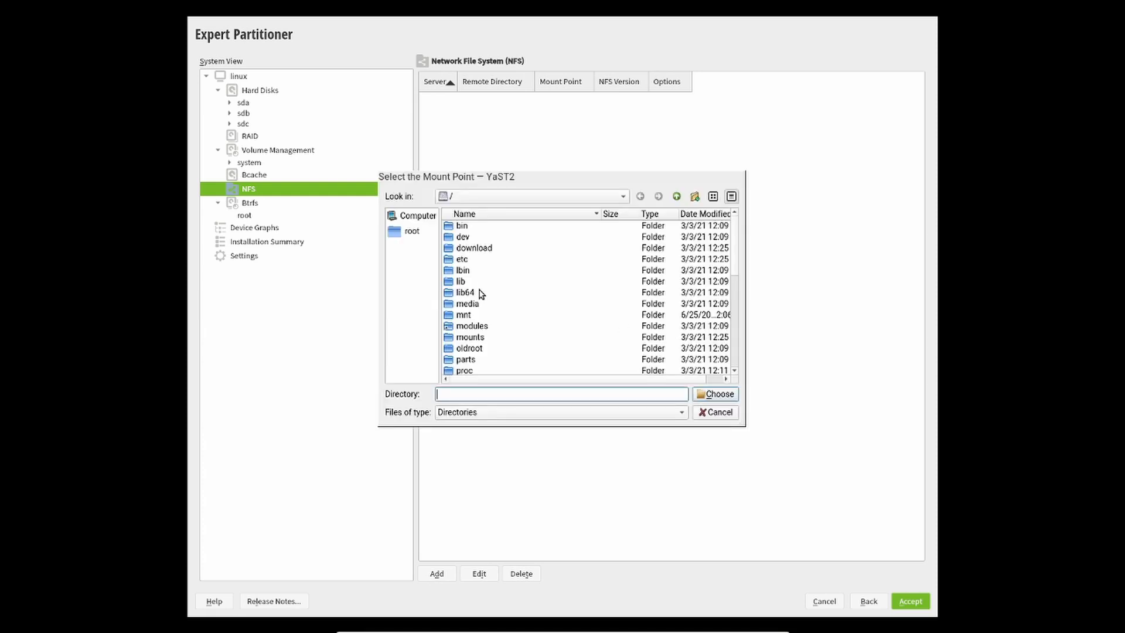
left_click(712, 412)
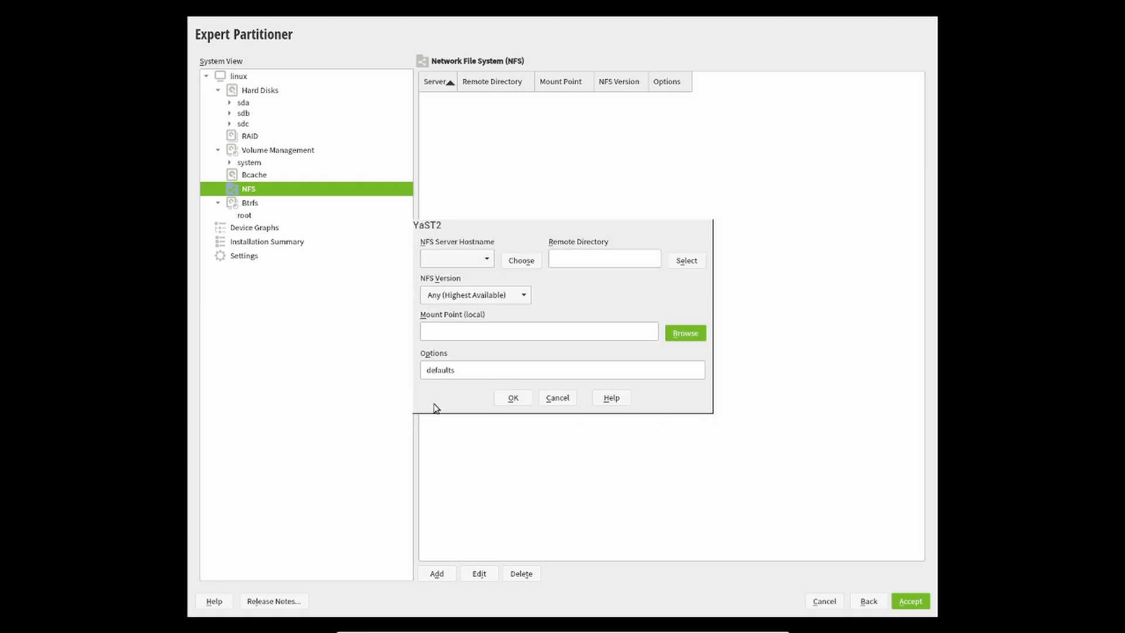
left_click(612, 402)
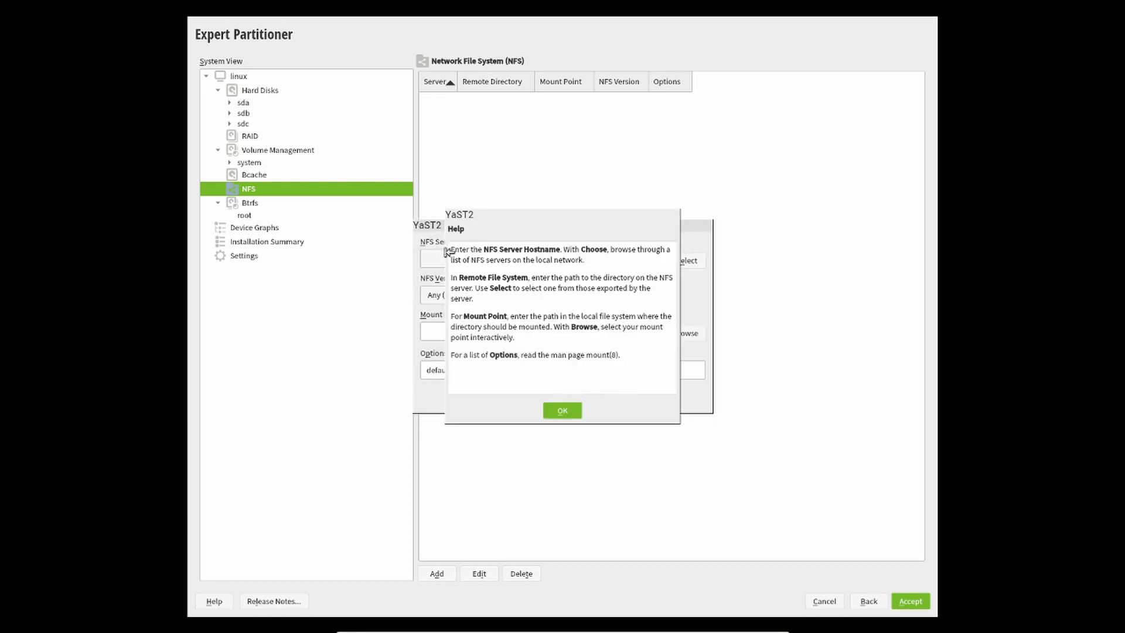
left_click_drag(455, 249, 580, 254)
left_click(586, 253)
left_click(561, 411)
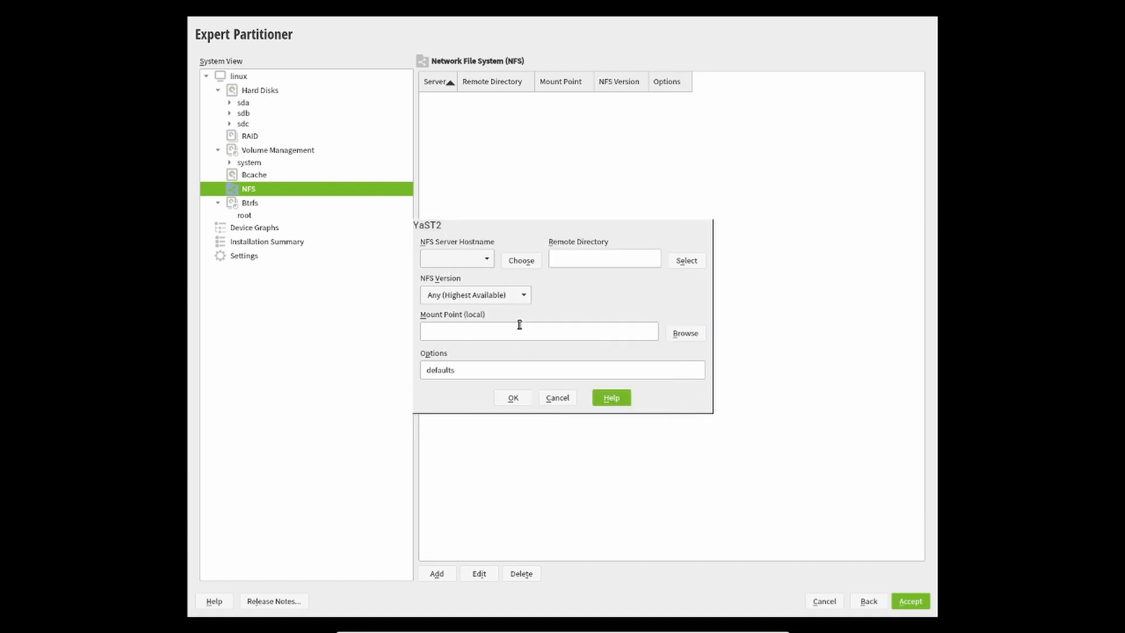
left_click(552, 401)
- Inspect the Btrfs file systems, including the root file system's overview and the devices it uses
left_click(247, 204)
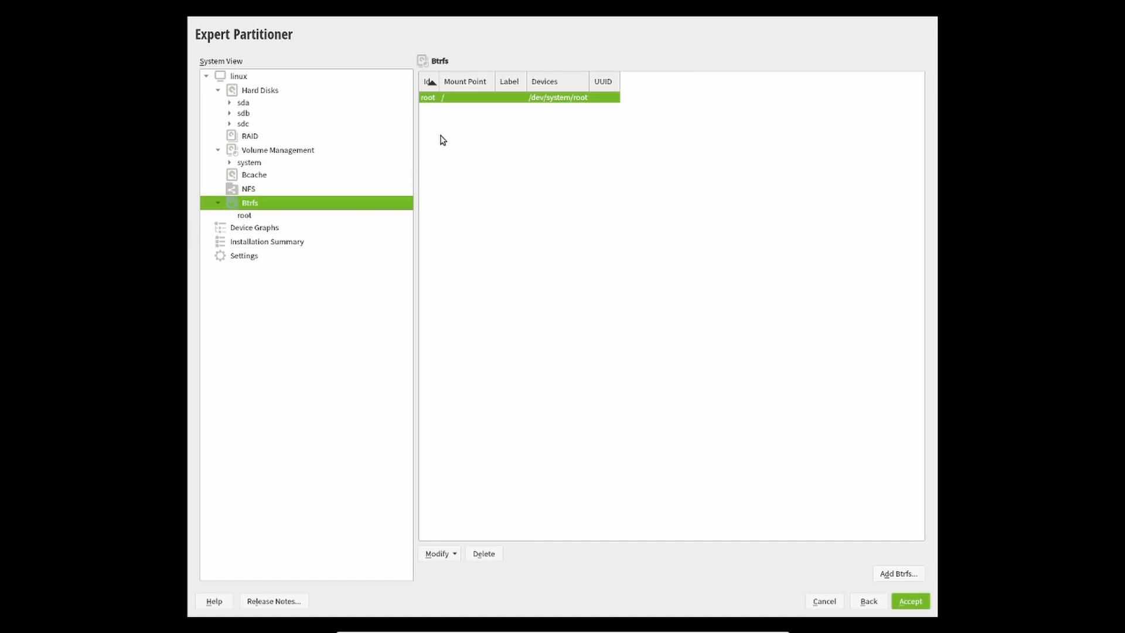
left_click(241, 215)
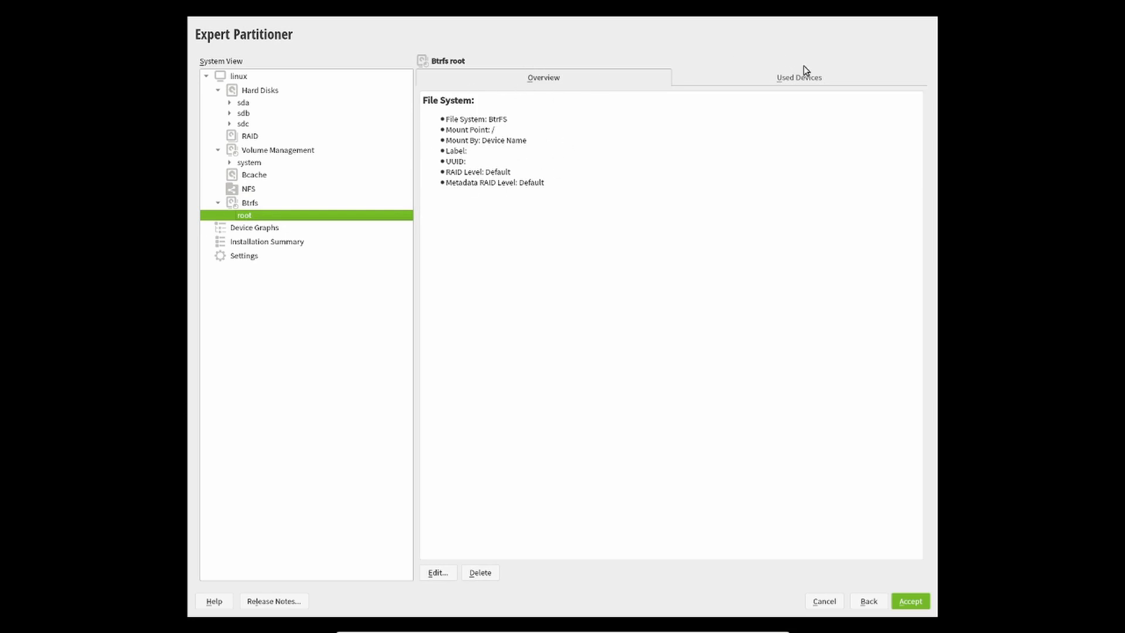
left_click(810, 81)
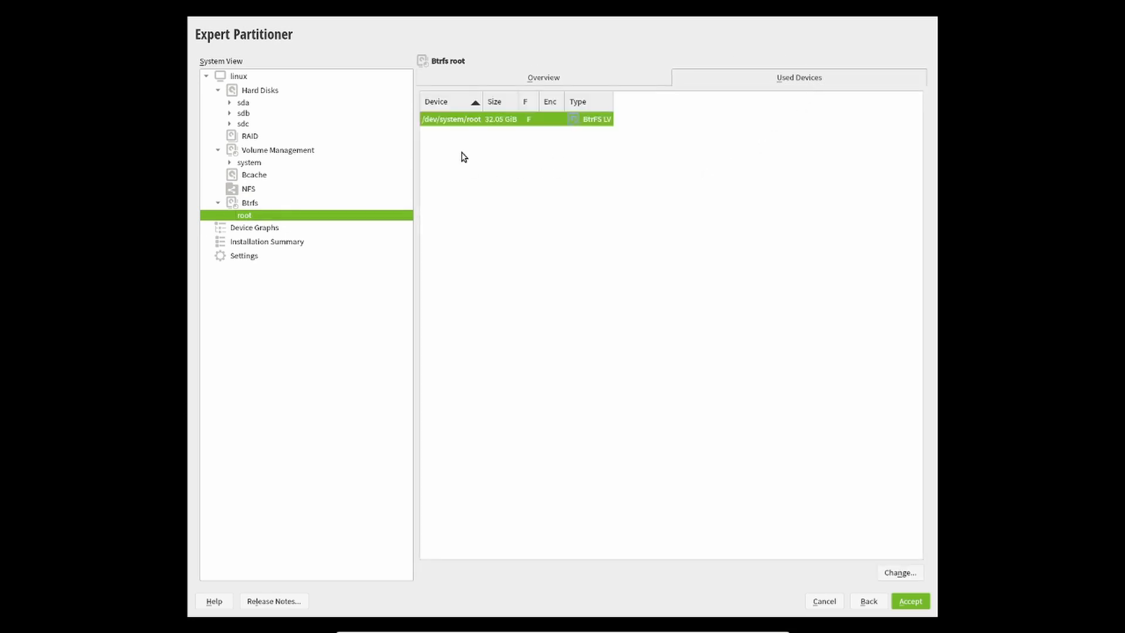
left_click(590, 79)
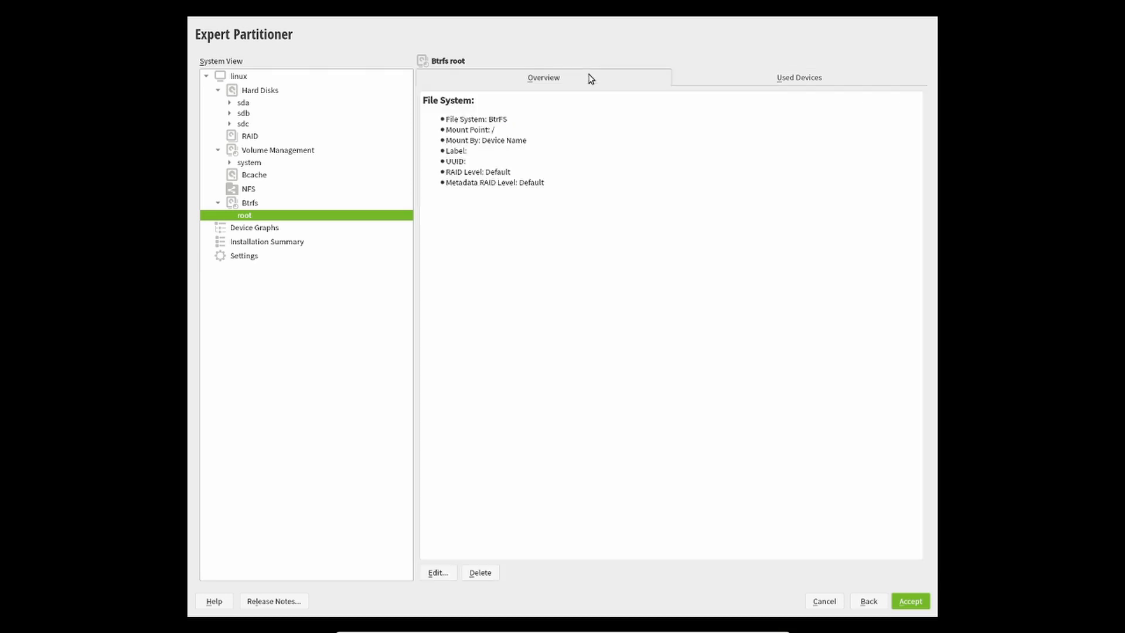
- Examine the volume management list and the actions offered for the home logical volume and the system volume group
left_click(267, 149)
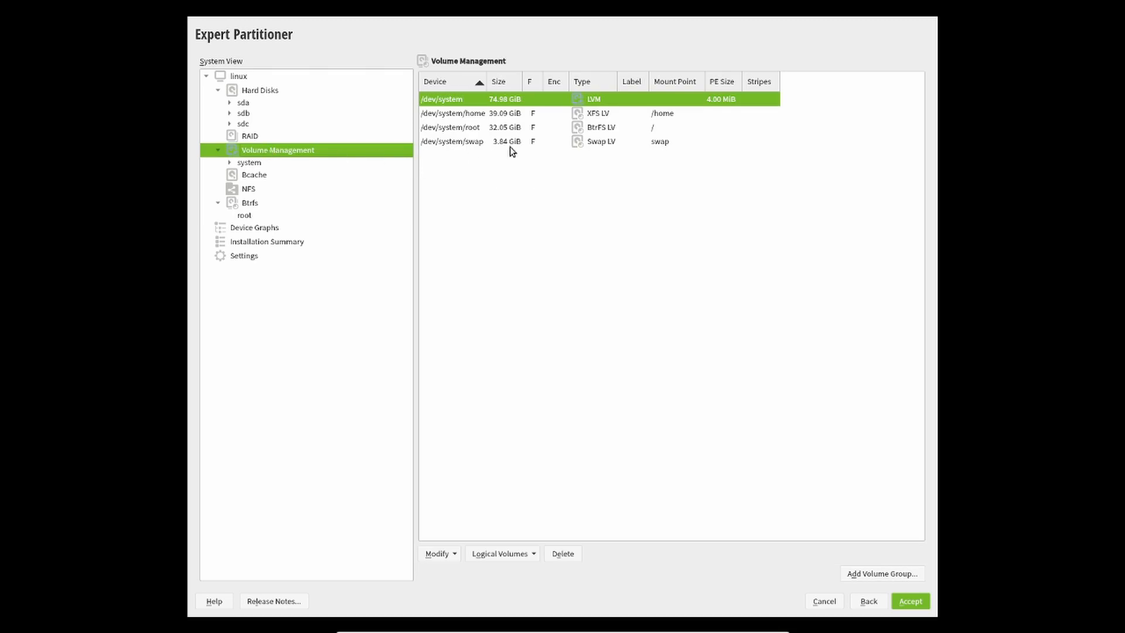
left_click(469, 114)
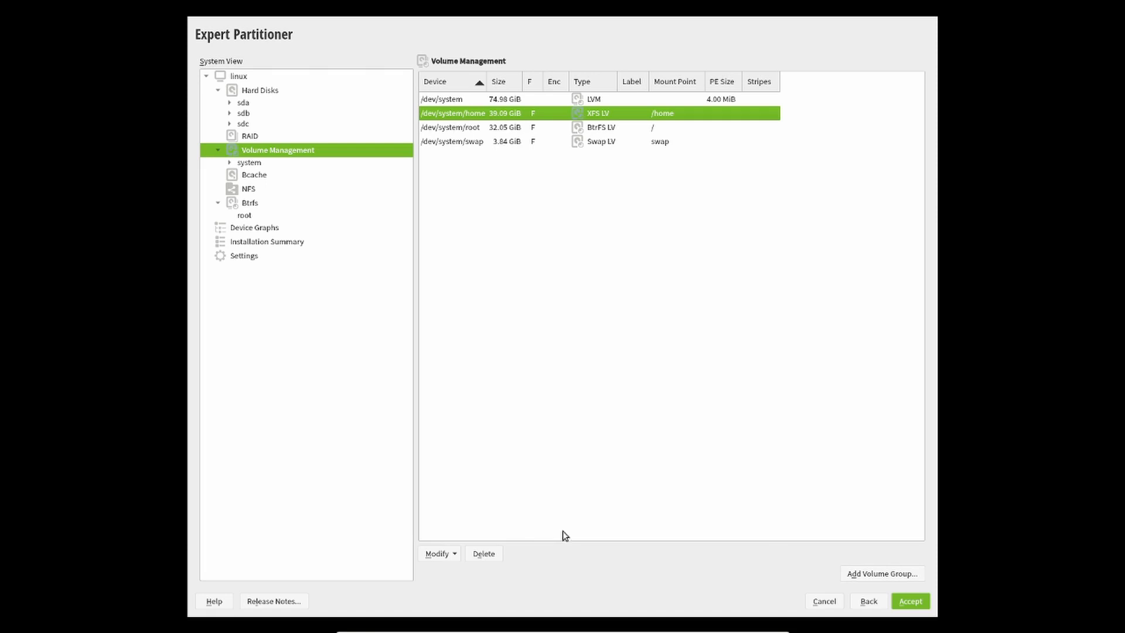
left_click(444, 555)
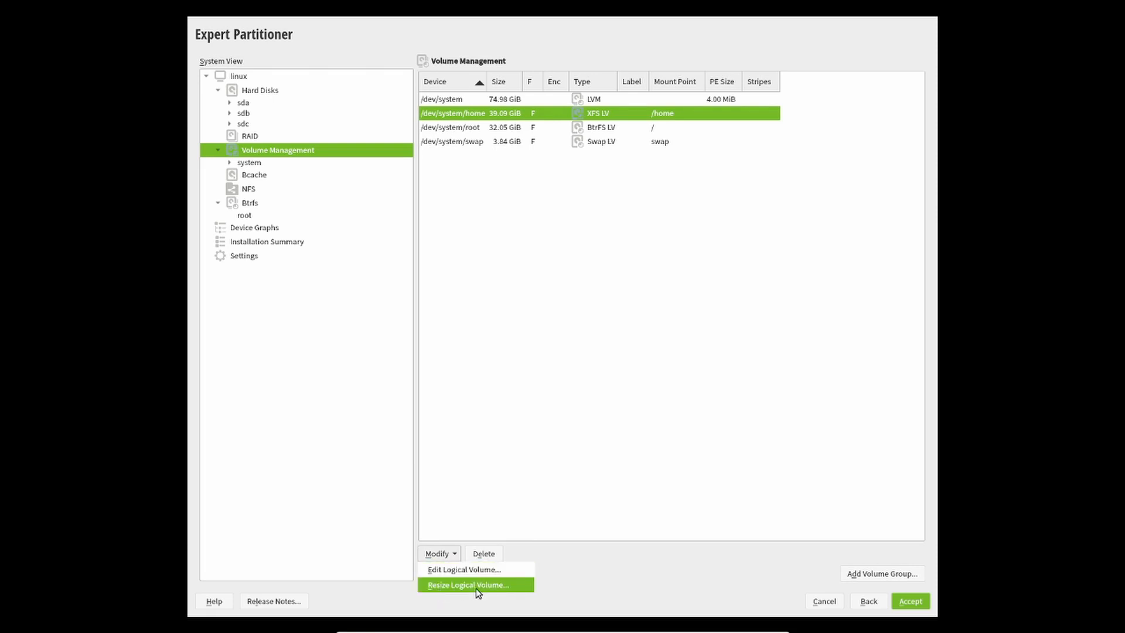
left_click(514, 586)
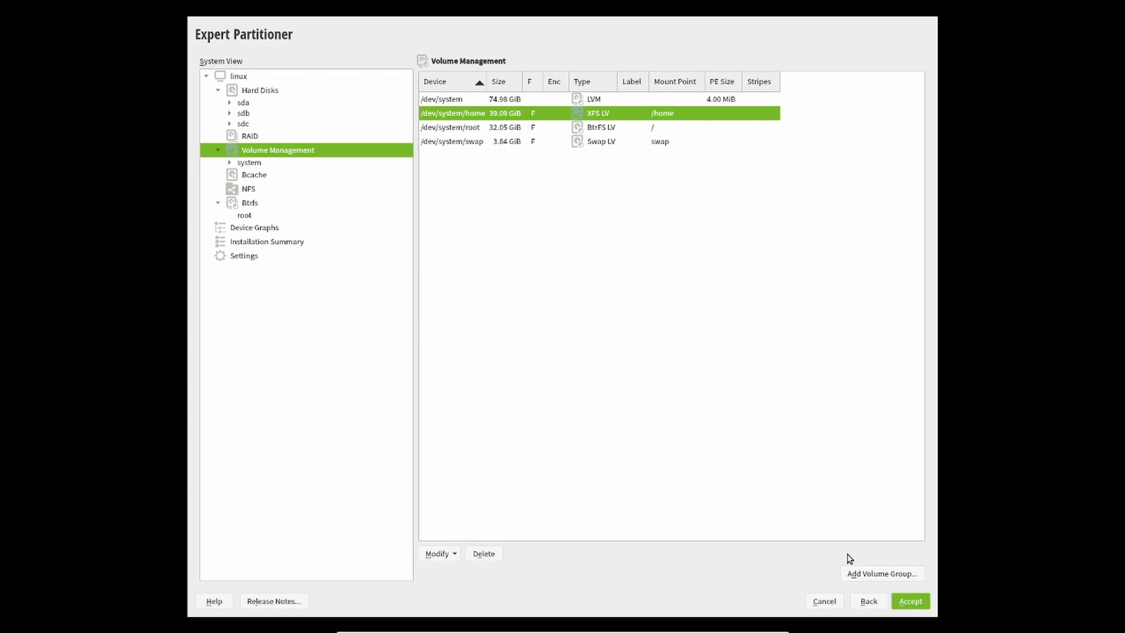
left_click(451, 101)
left_click(454, 113)
left_click(456, 99)
left_click(535, 554)
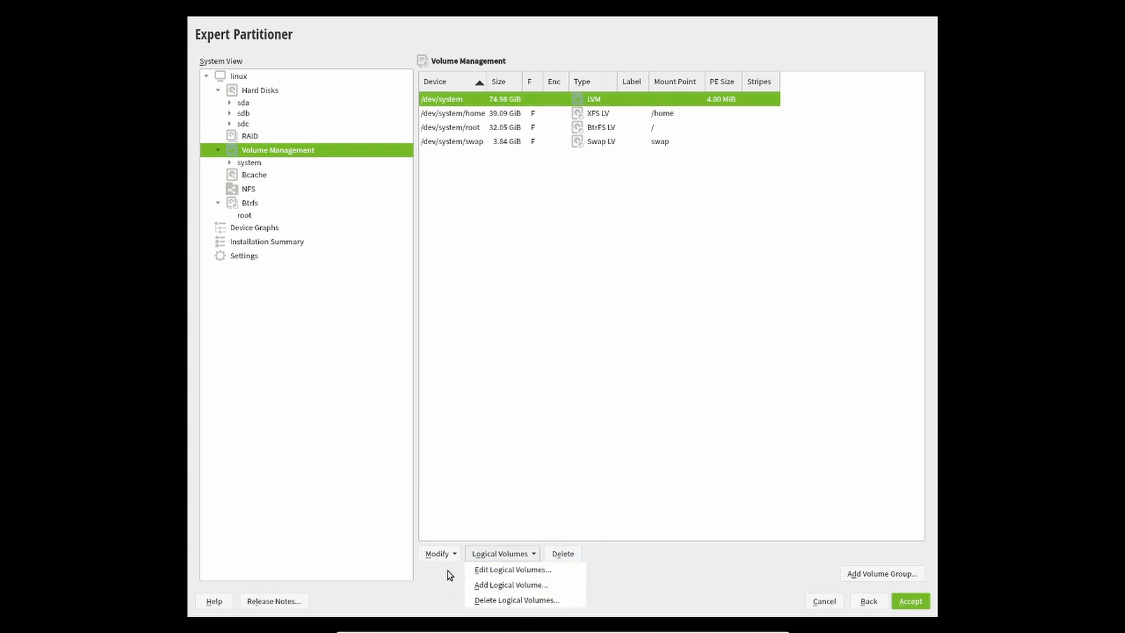
left_click(502, 427)
- Review the home logical volume's file system choices, mount point and fstab options, leaving without changing them
left_click(468, 115)
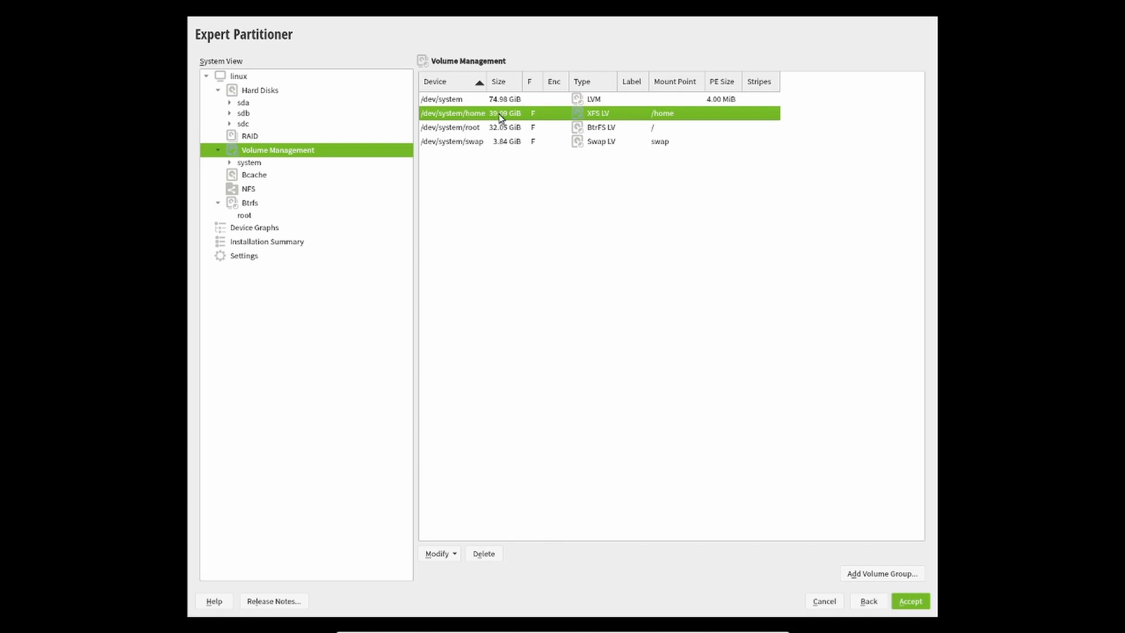
left_click(455, 555)
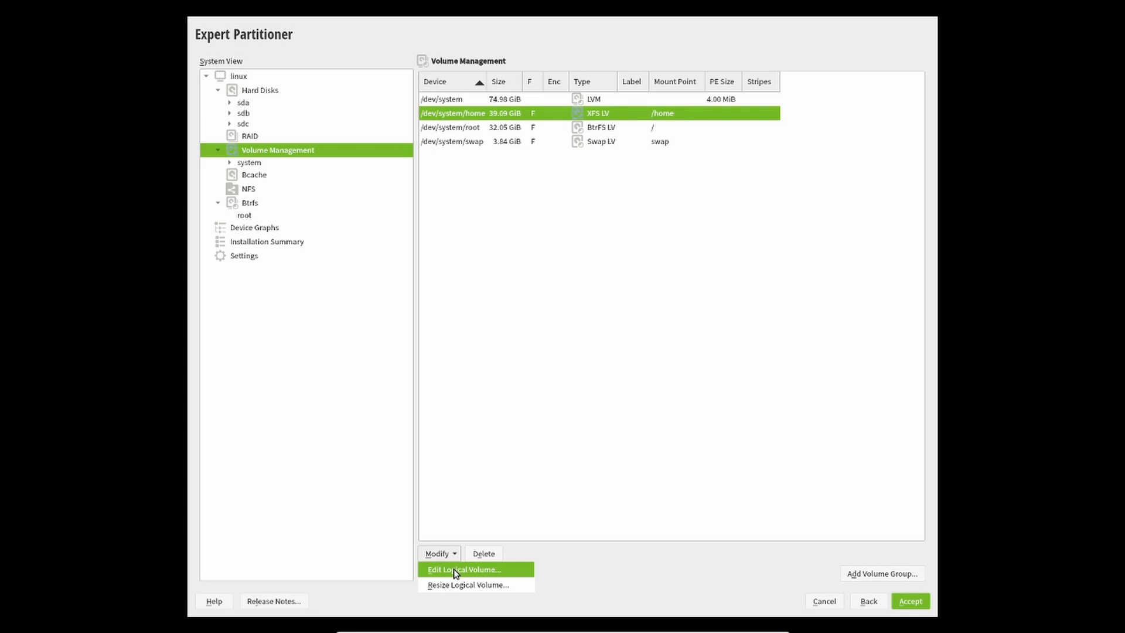
left_click(456, 571)
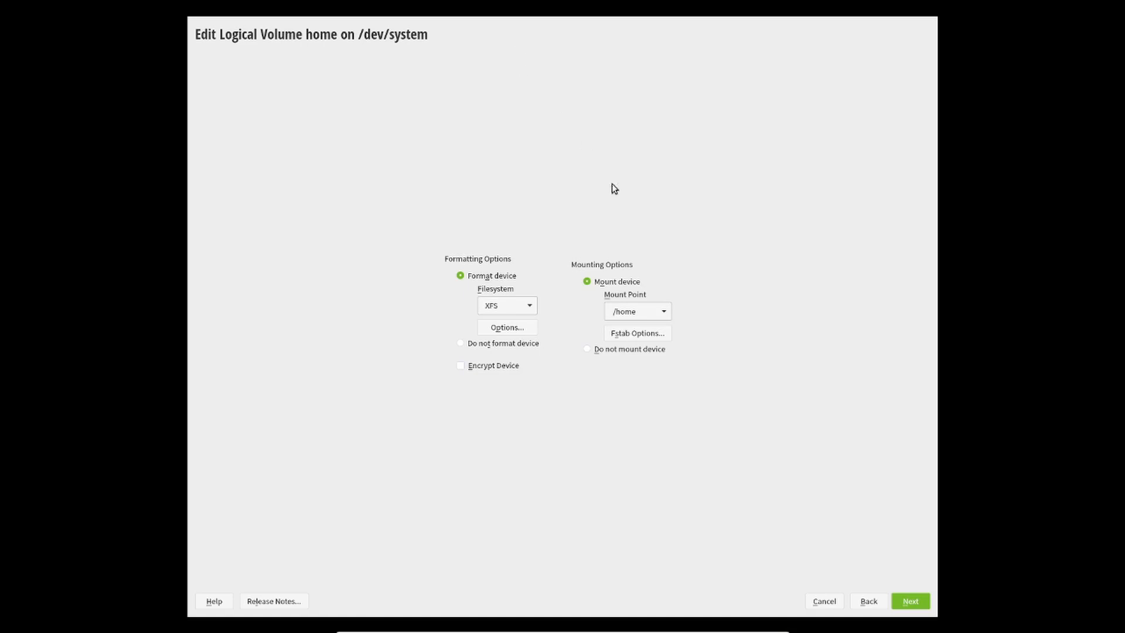
left_click(516, 305)
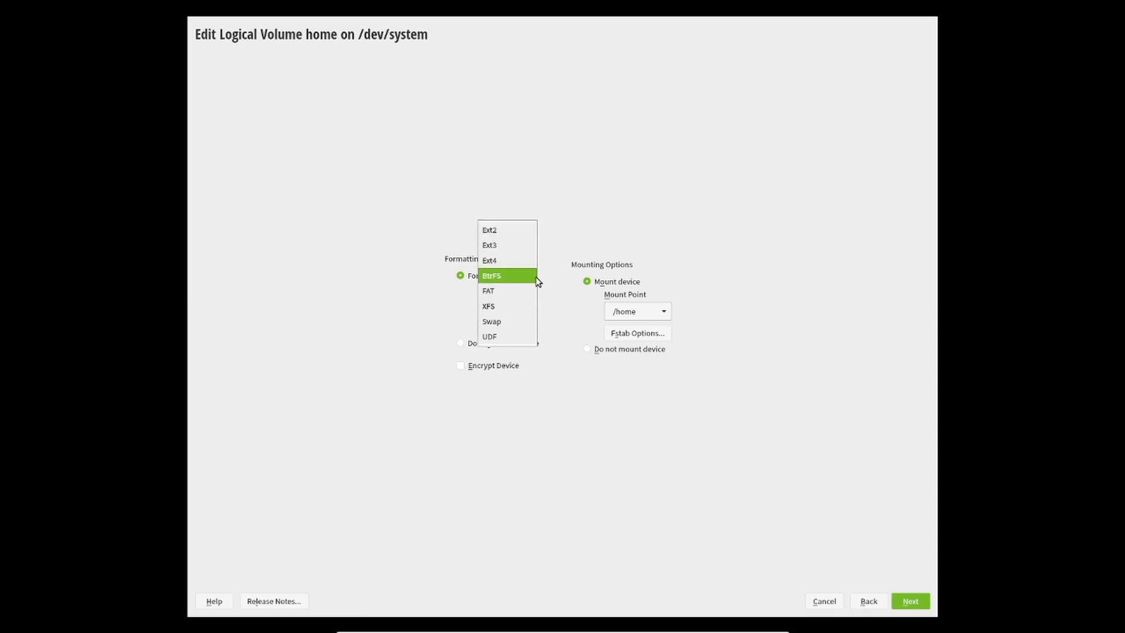
left_click(608, 165)
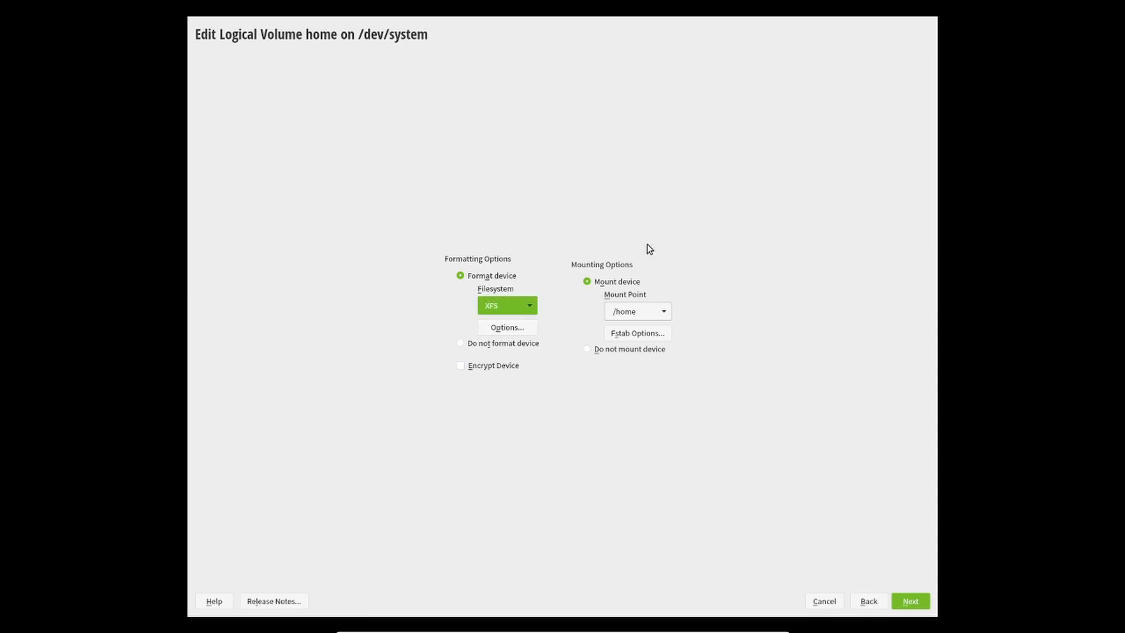
left_click(618, 311)
left_click(657, 338)
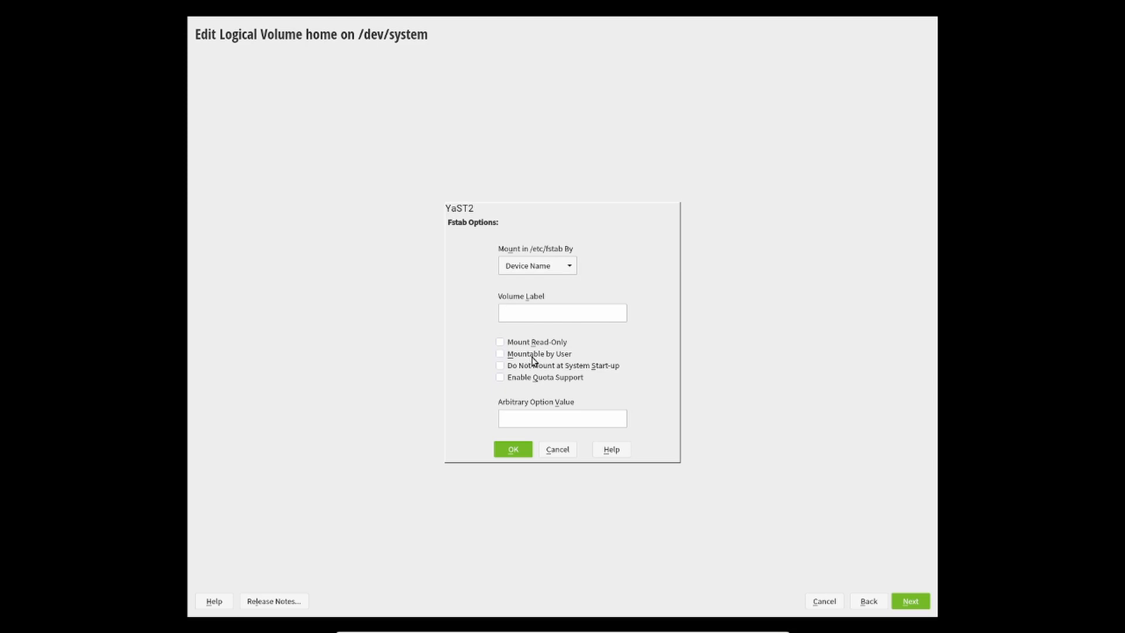
left_click(564, 449)
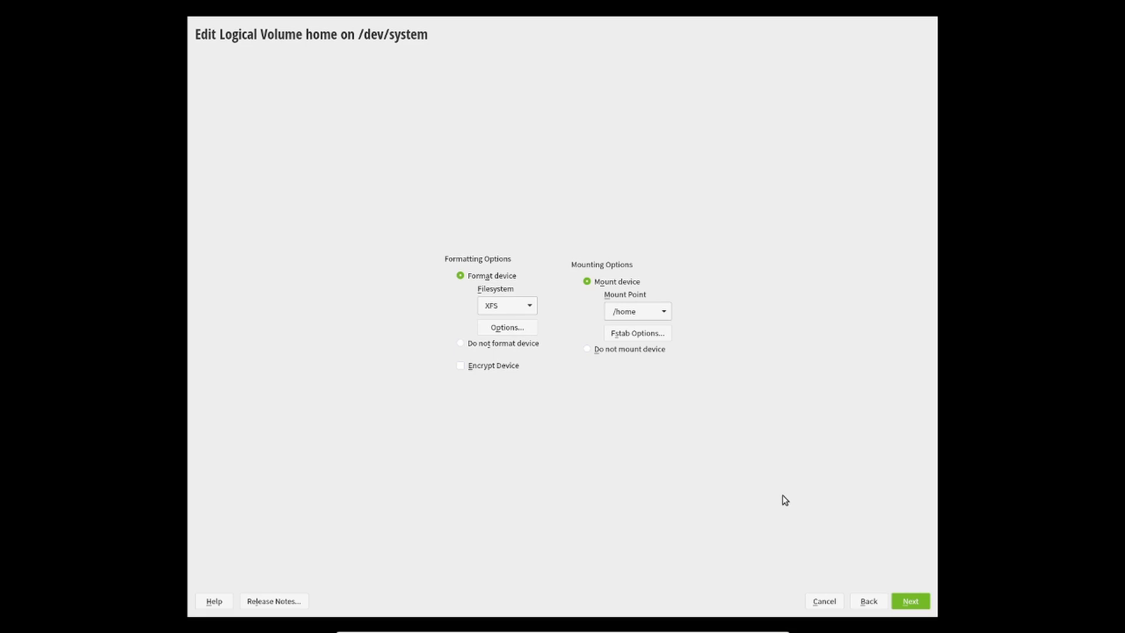
left_click(869, 605)
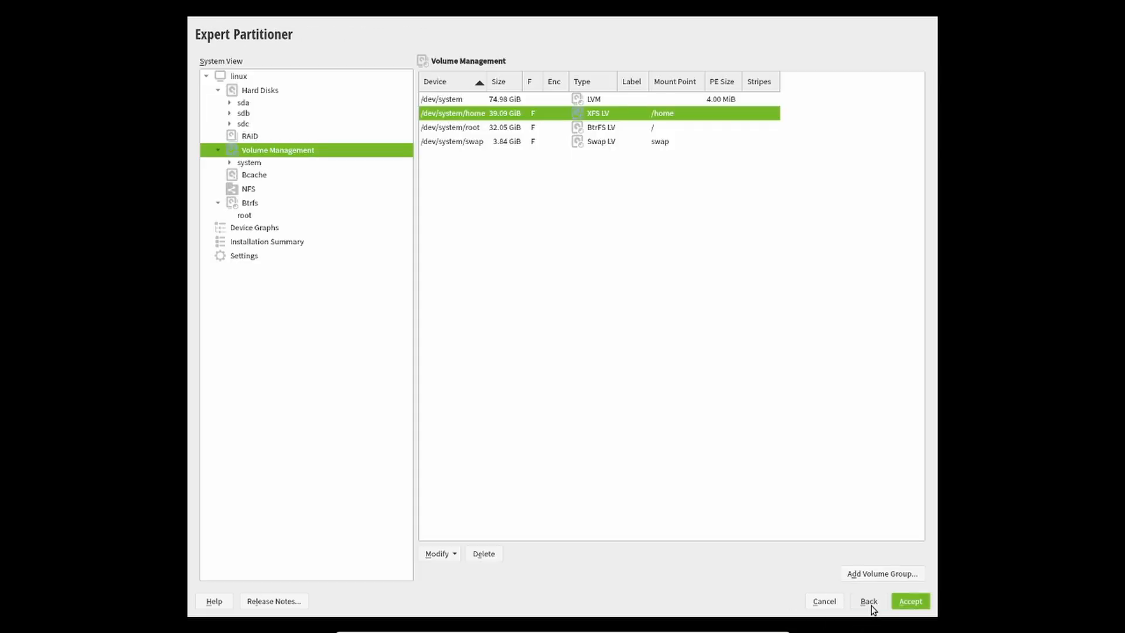
- Resize the home logical volume to a custom size of 10 GiB
left_click(438, 554)
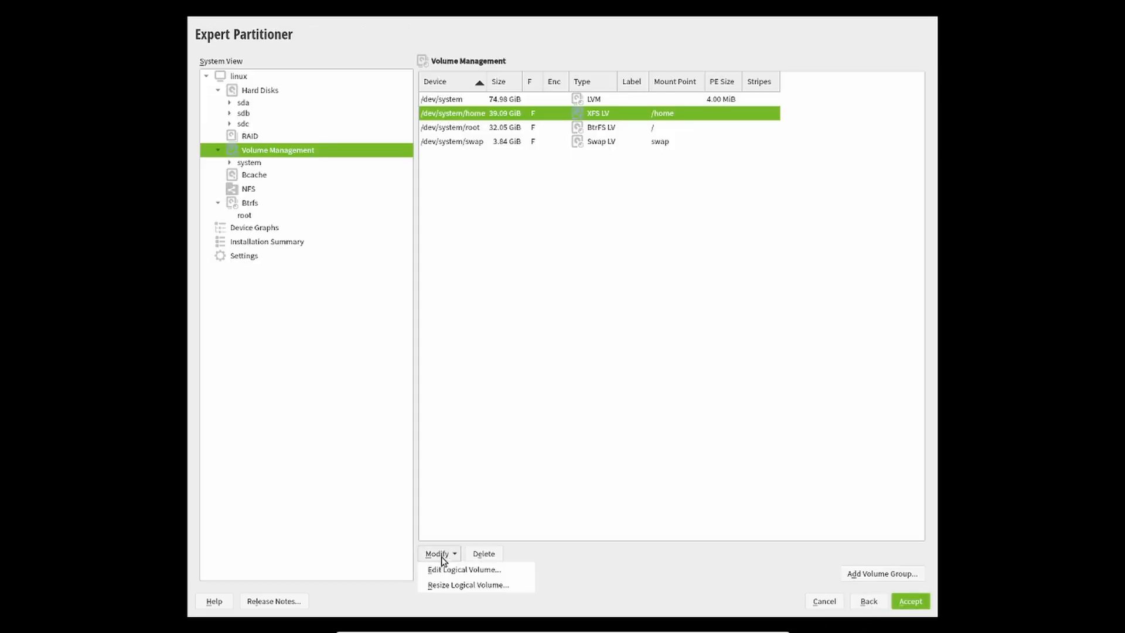
left_click(484, 585)
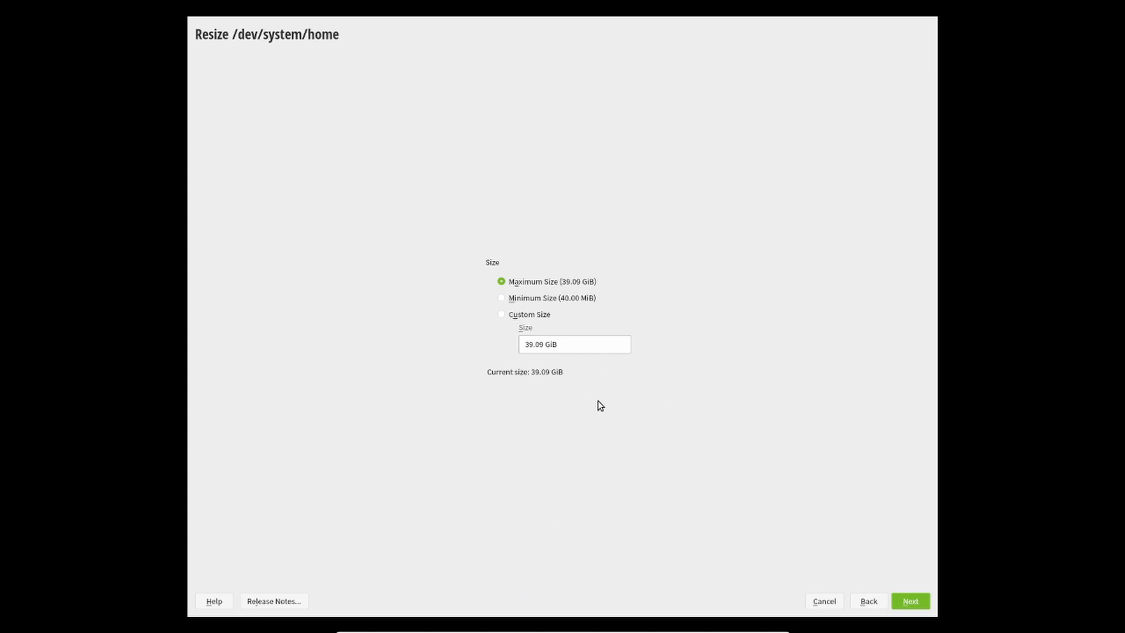
left_click(504, 314)
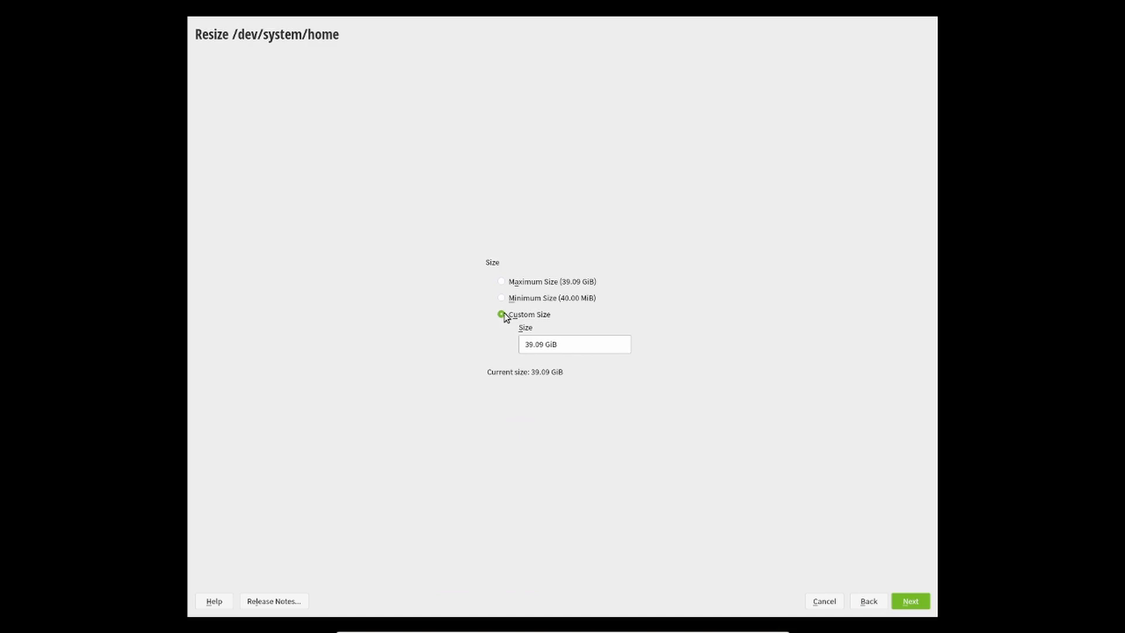
double_click(541, 344)
type("10")
left_click(918, 603)
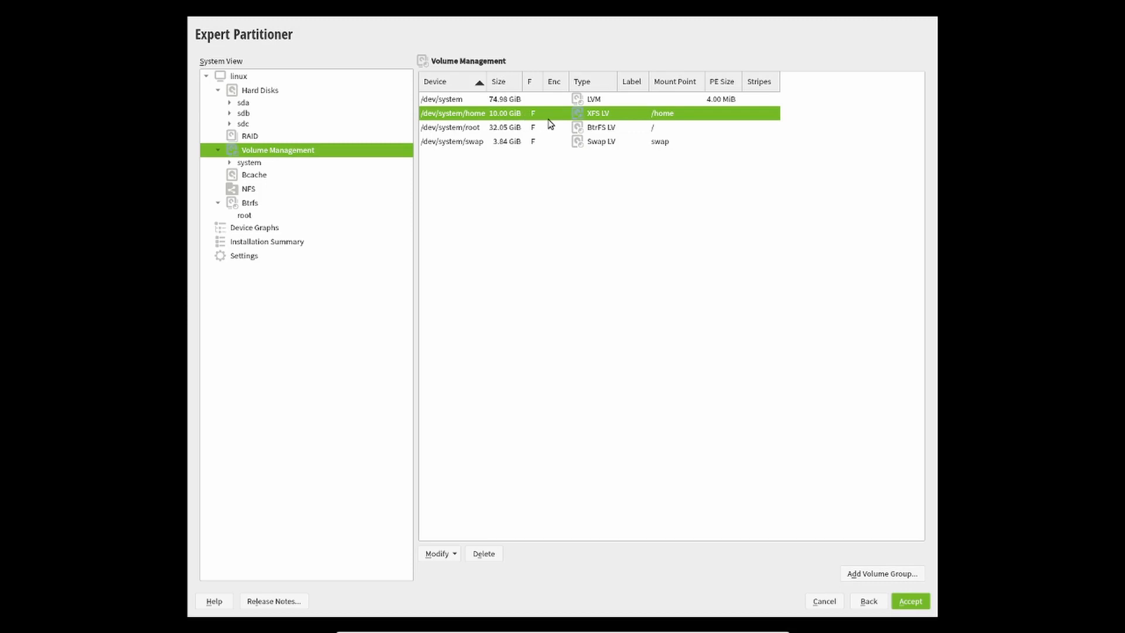
- Resize the root logical volume to the maximum size of 61.14 GiB
left_click(469, 127)
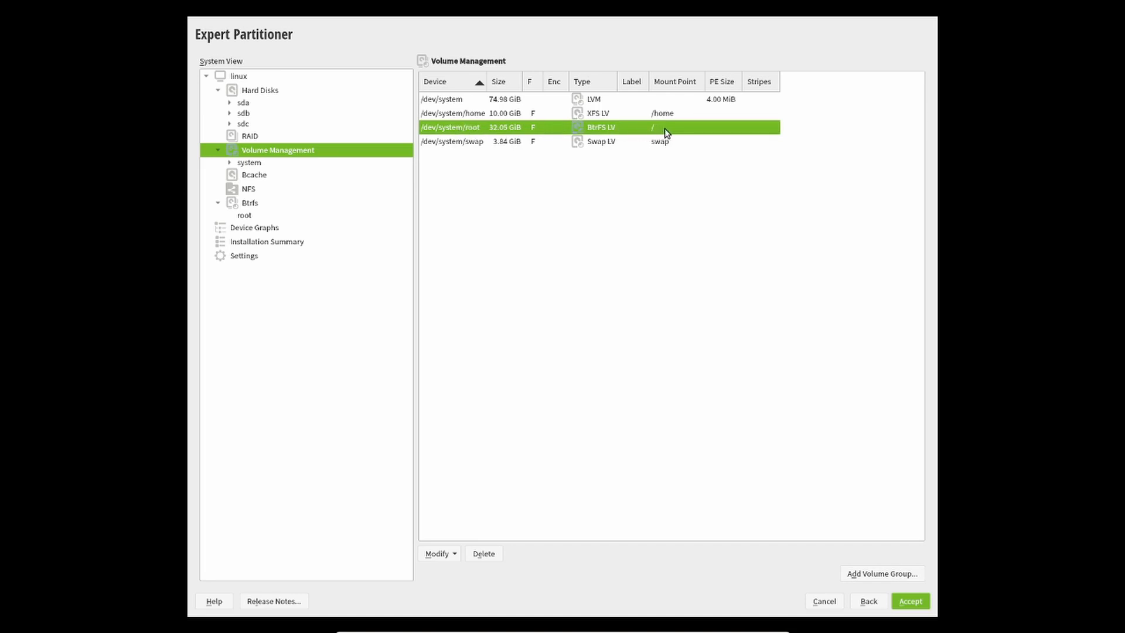
left_click(453, 555)
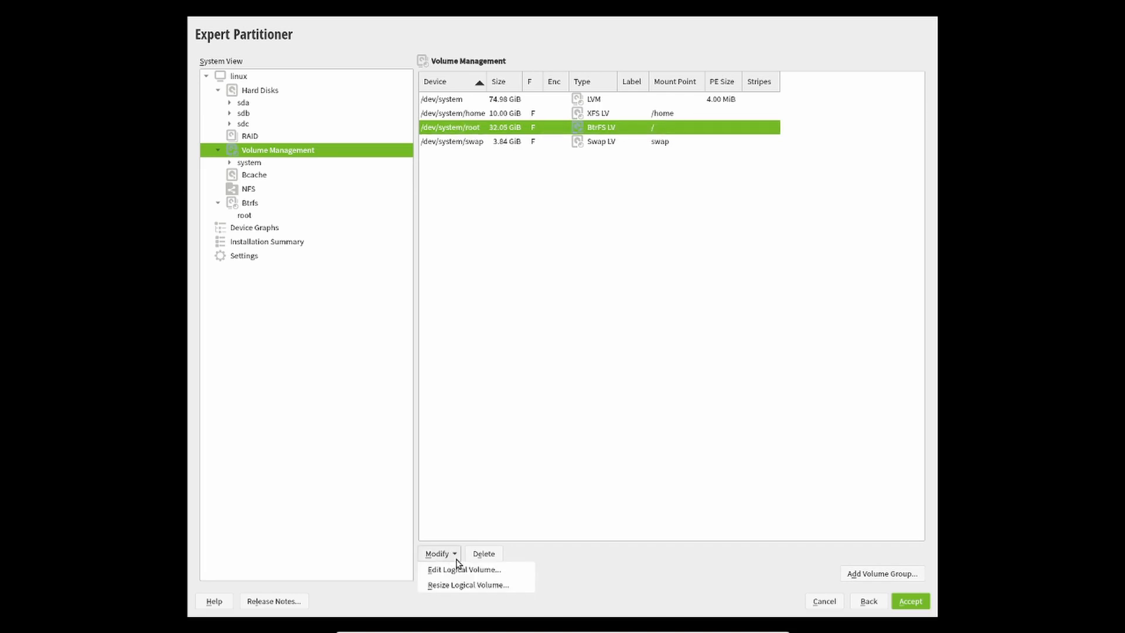
left_click(505, 586)
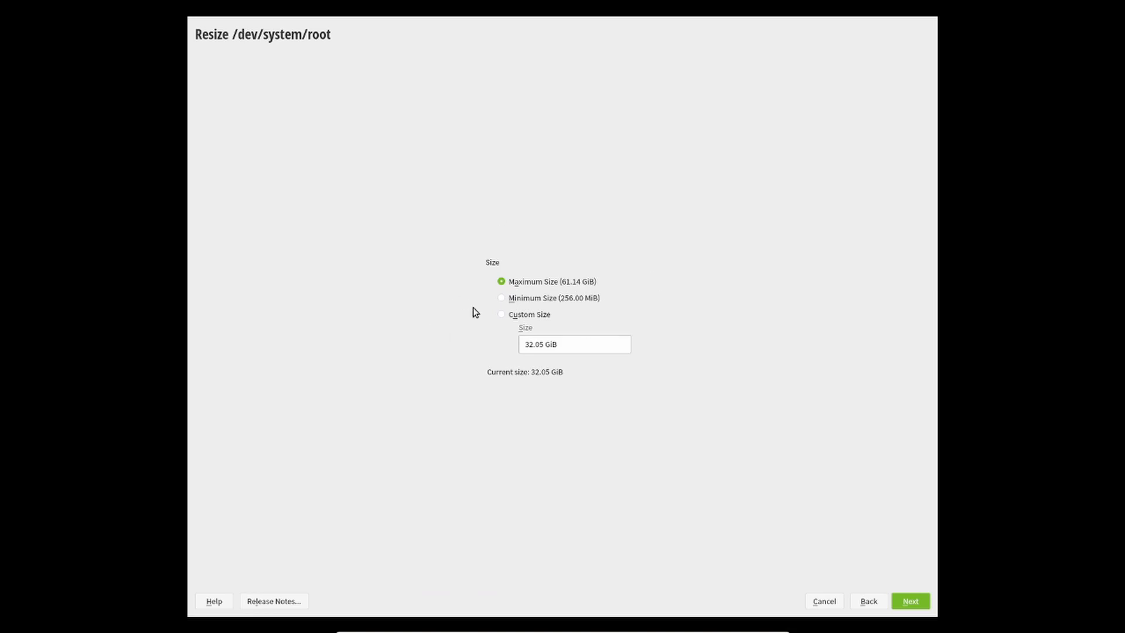
left_click(911, 603)
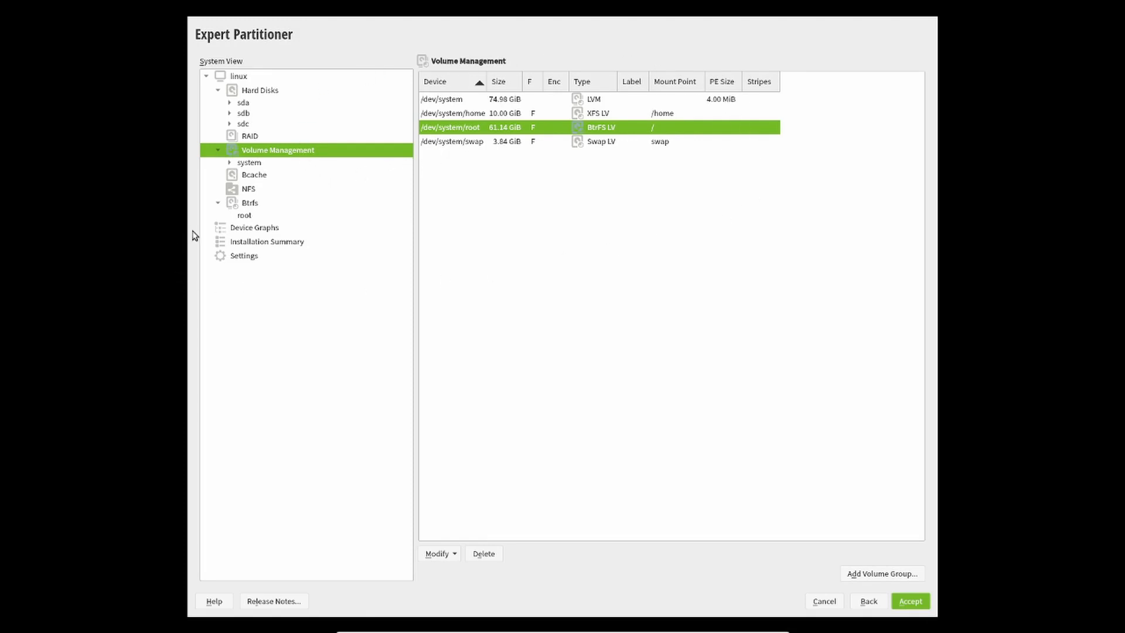
- View the device graph of the planned devices and compare it with the current system devices
left_click(261, 227)
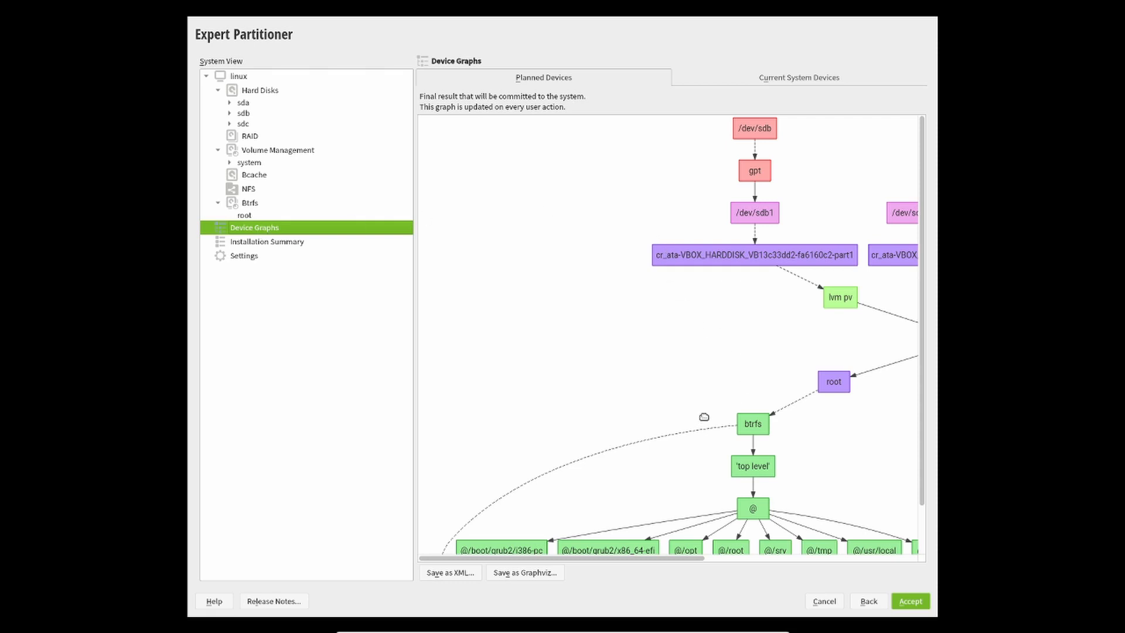
scroll(707, 413, "down", 2)
scroll(708, 413, "down", 2)
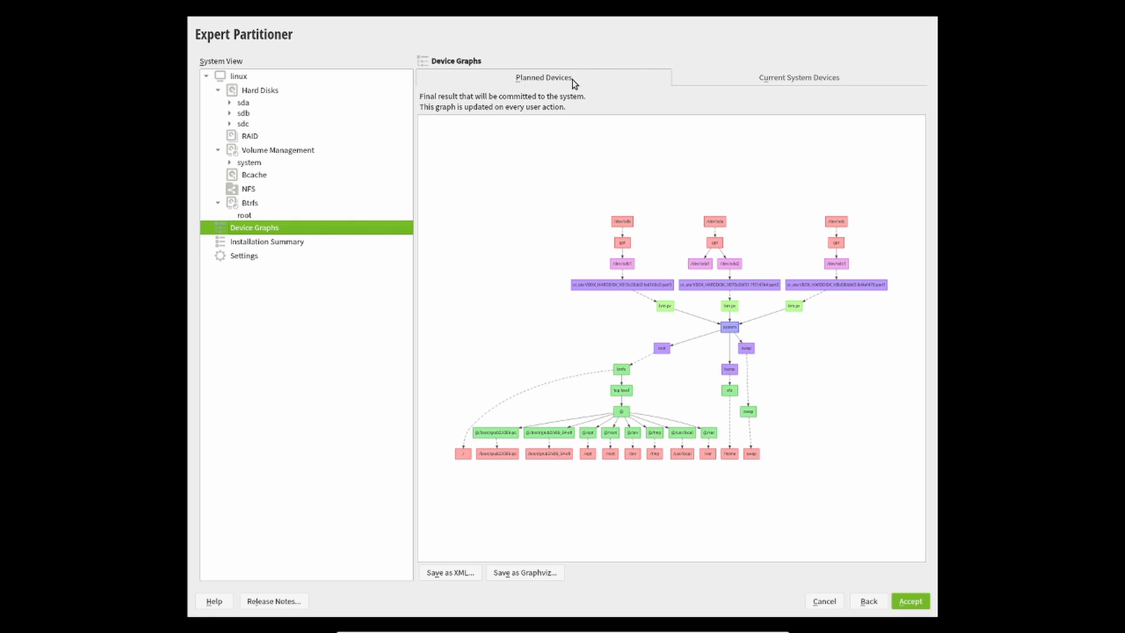
left_click(797, 77)
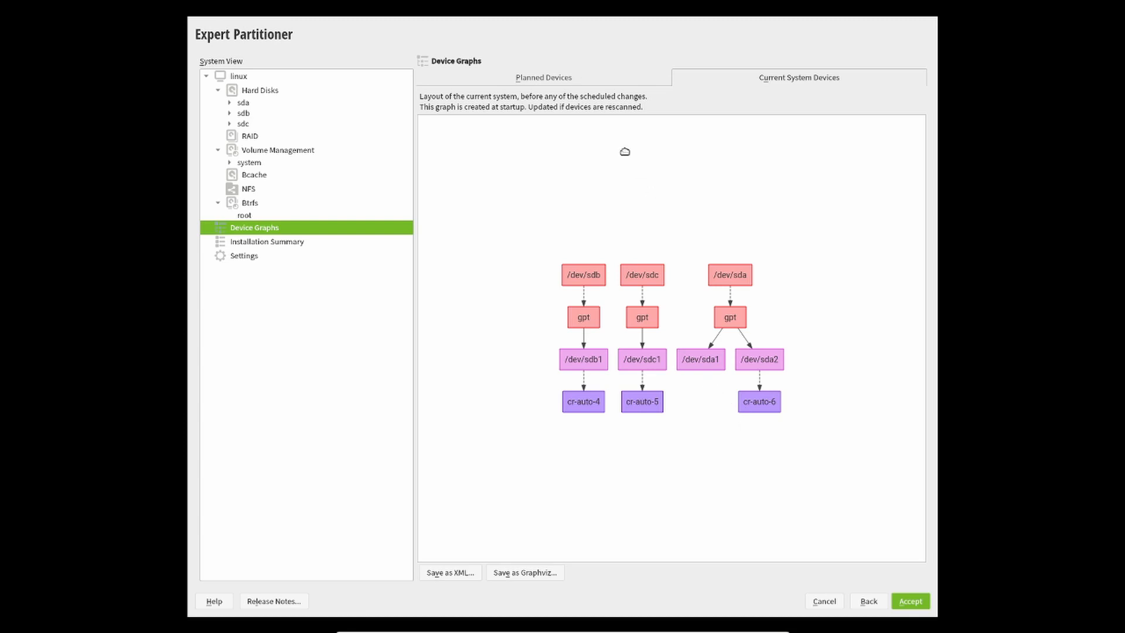
- Examine the planned devices graph from the three disks down to the system volume group
left_click(551, 77)
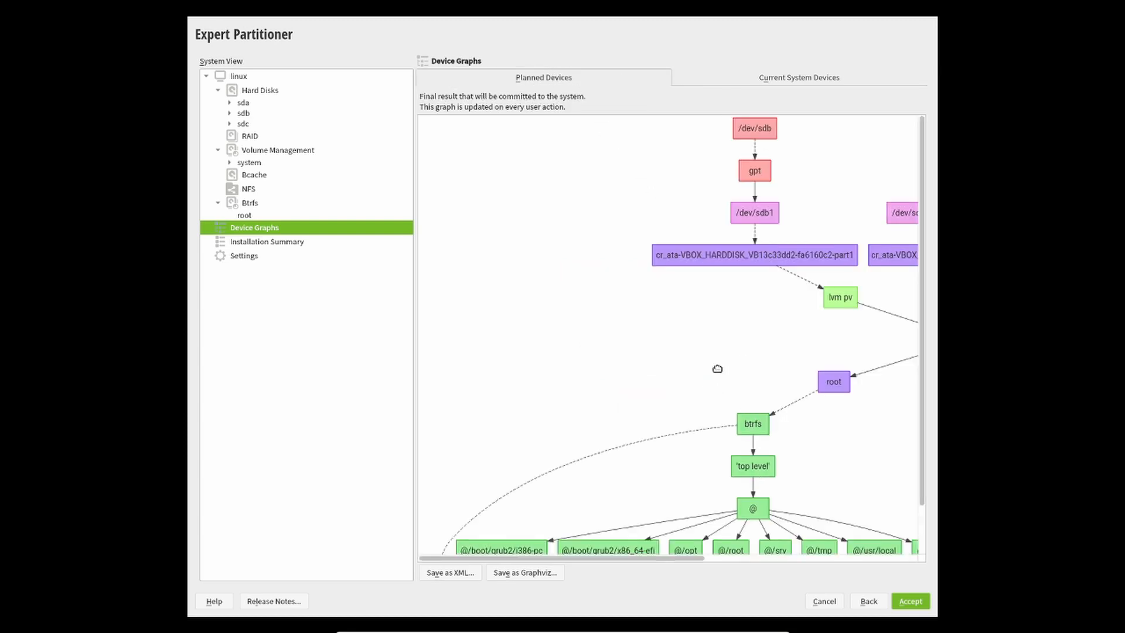
left_click_drag(680, 371, 597, 374)
scroll(725, 359, "down", 5)
scroll(721, 358, "up", 2)
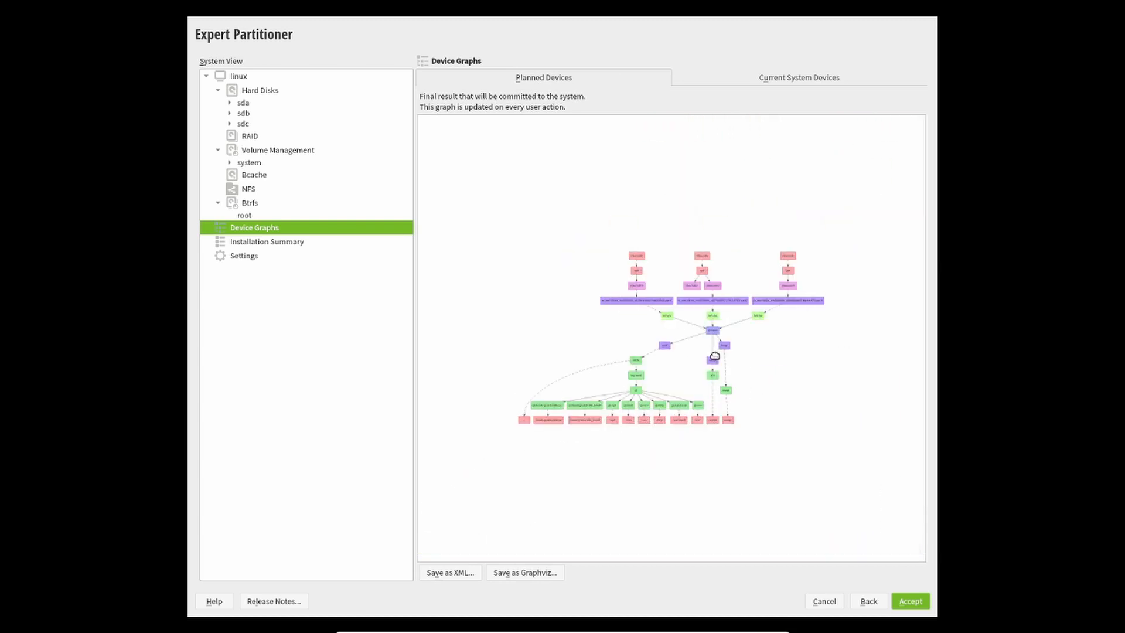
scroll(702, 361, "up", 2)
scroll(702, 361, "up", 2)
scroll(702, 360, "down", 2)
scroll(702, 361, "up", 1)
scroll(702, 360, "down", 1)
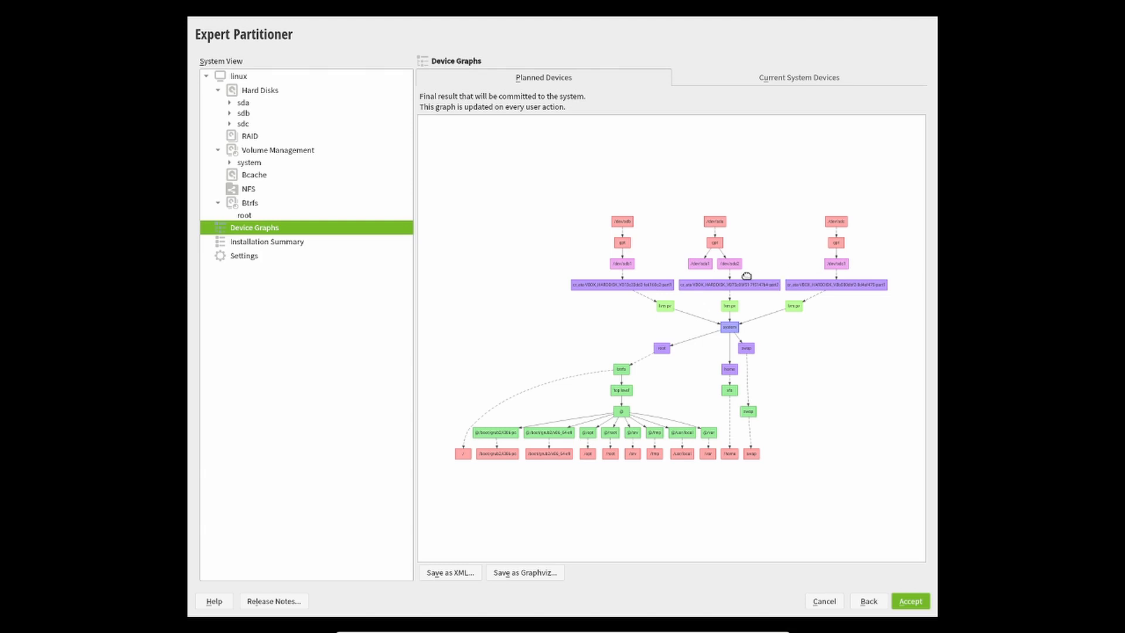
scroll(678, 301, "up", 3)
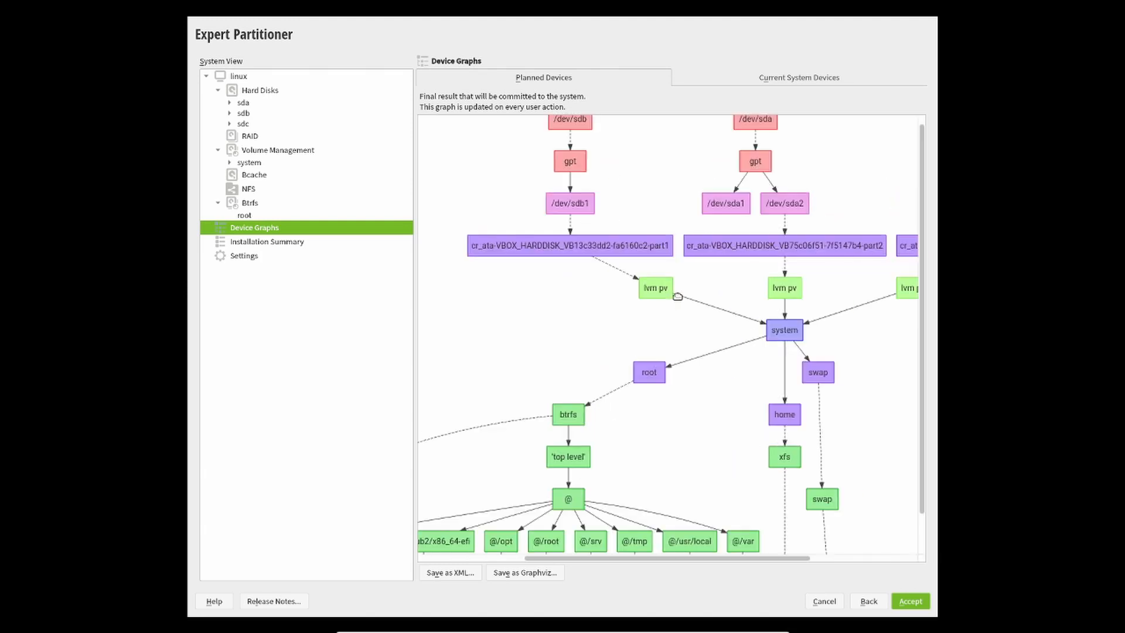
left_click_drag(724, 275, 638, 351)
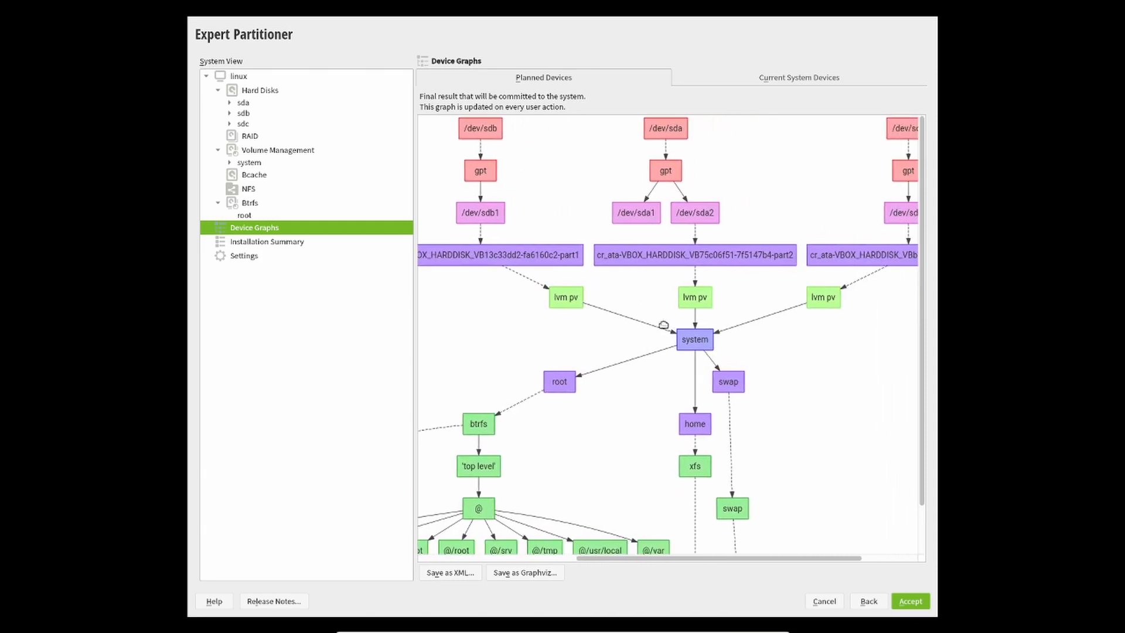
scroll(664, 326, "down", 3)
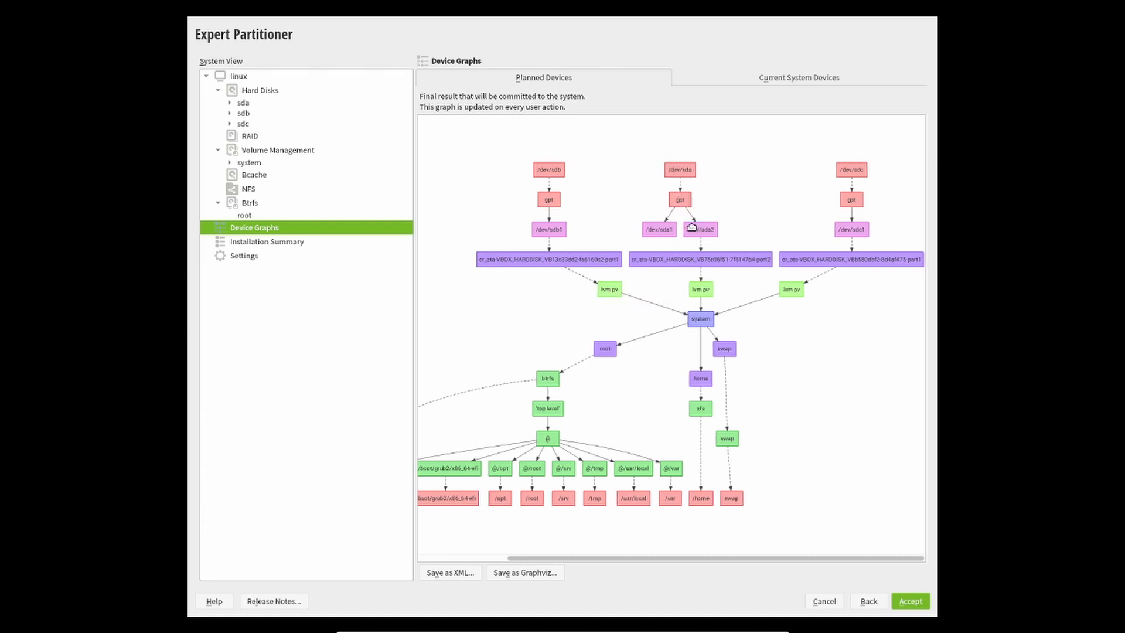
- Trace the planned graph from the sda partitions through the system group and home volume to the mount points and Btrfs subvolumes
mouse_move(649, 229)
left_click_drag(726, 337, 851, 325)
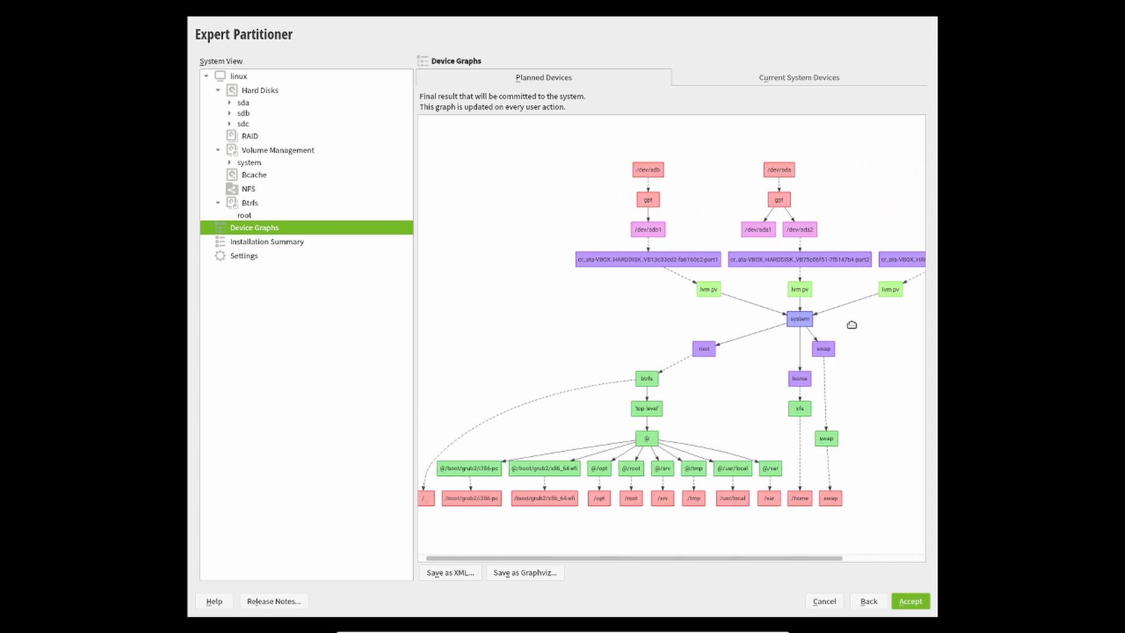
mouse_move(833, 350)
left_click_drag(758, 402, 765, 401)
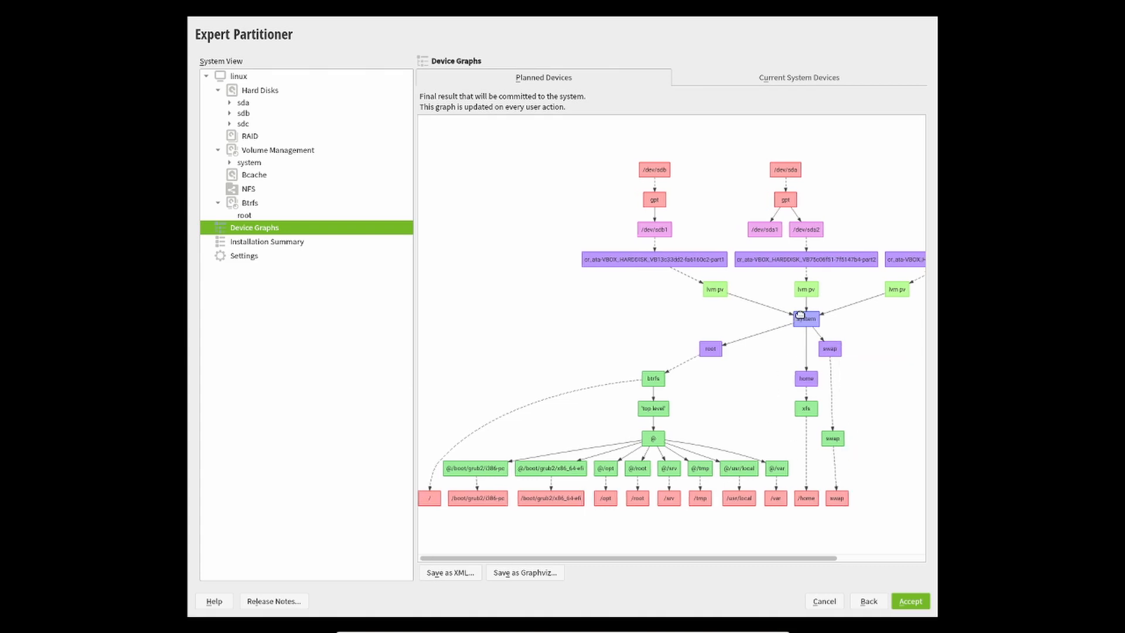
left_click_drag(785, 360, 739, 366)
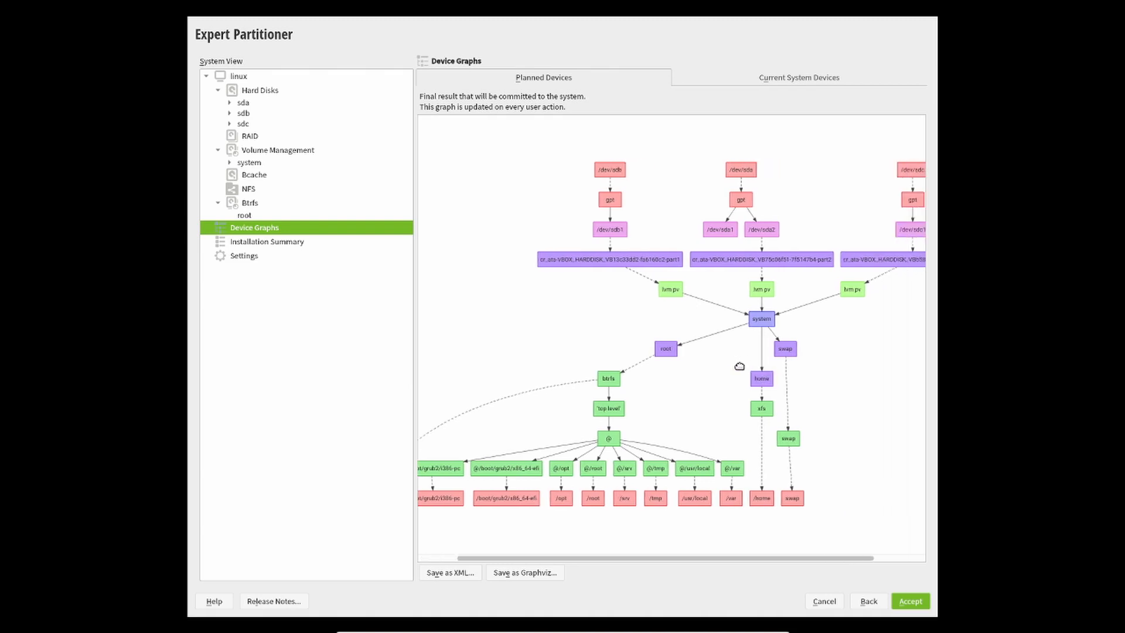
mouse_move(761, 382)
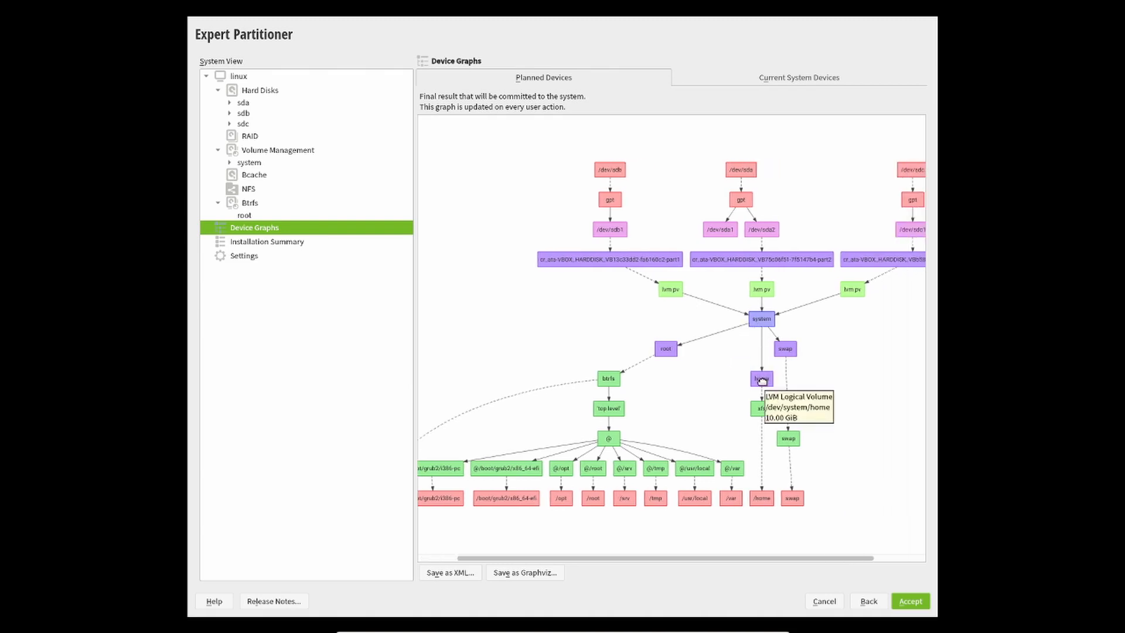
mouse_move(755, 409)
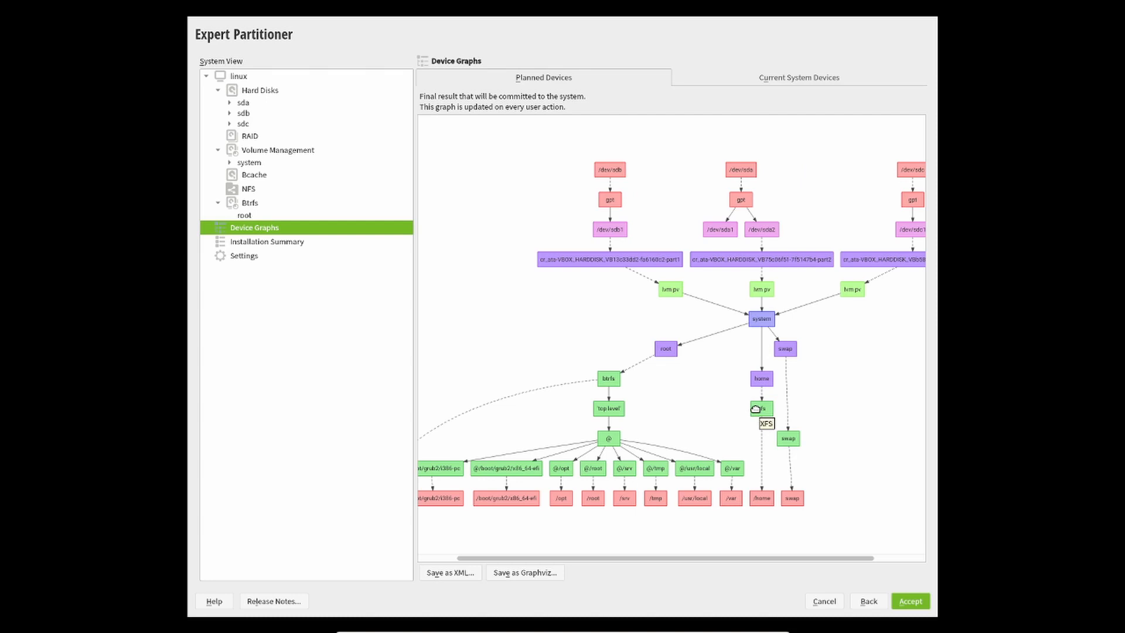
mouse_move(765, 503)
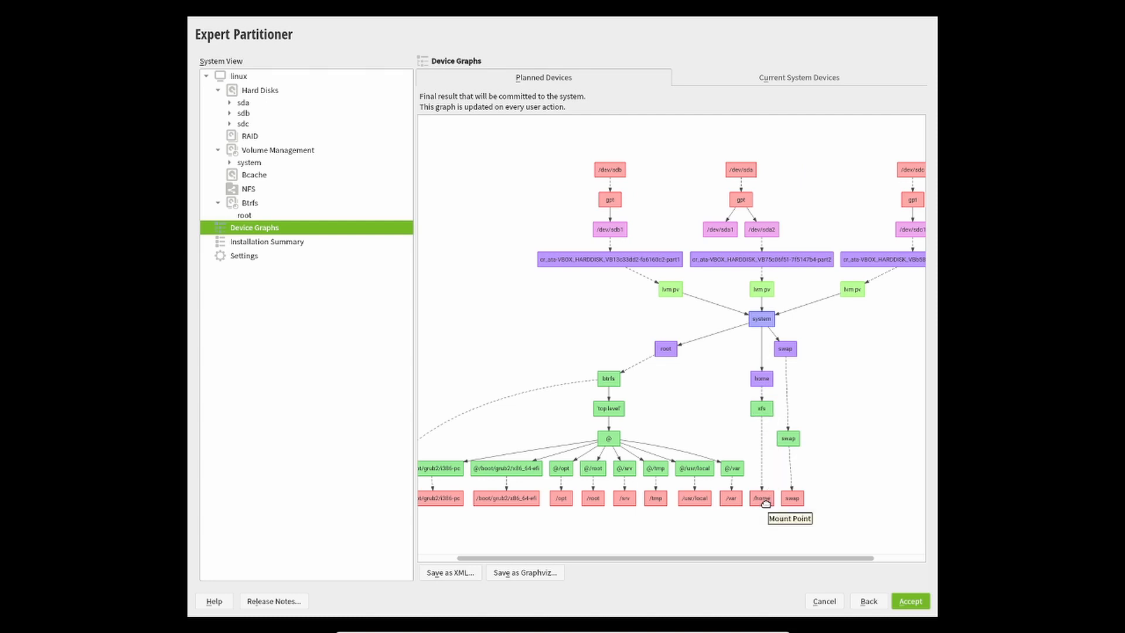
scroll(815, 378, "left", 1)
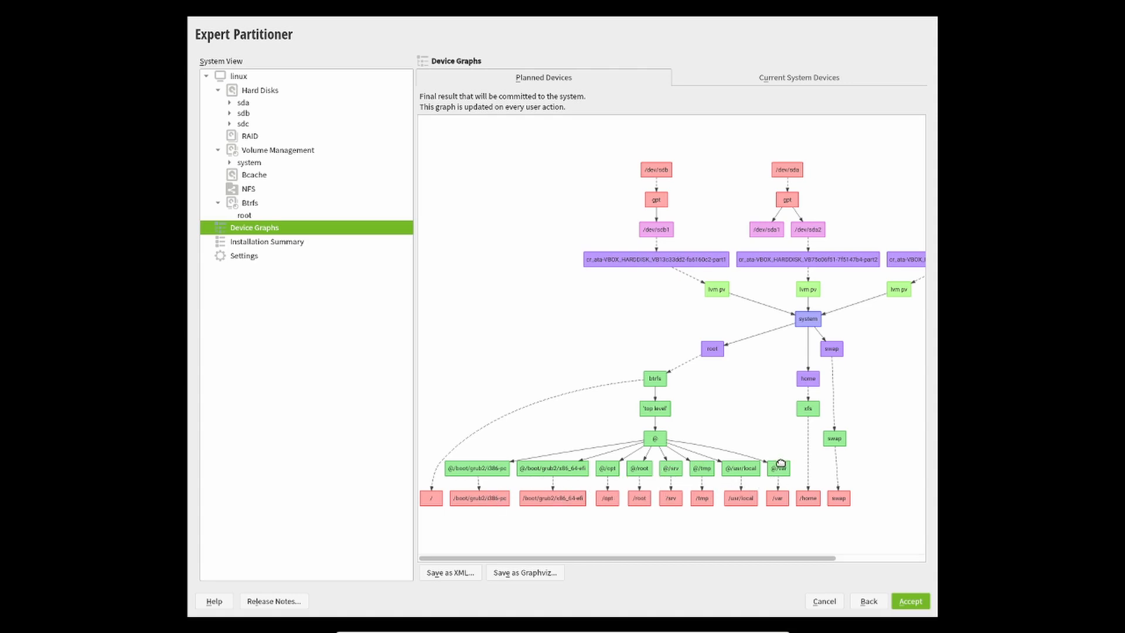
mouse_move(781, 463)
mouse_move(672, 467)
- Look at the XML and Graphviz export dialogs for the planned device graph, leaving each without saving
left_click(472, 574)
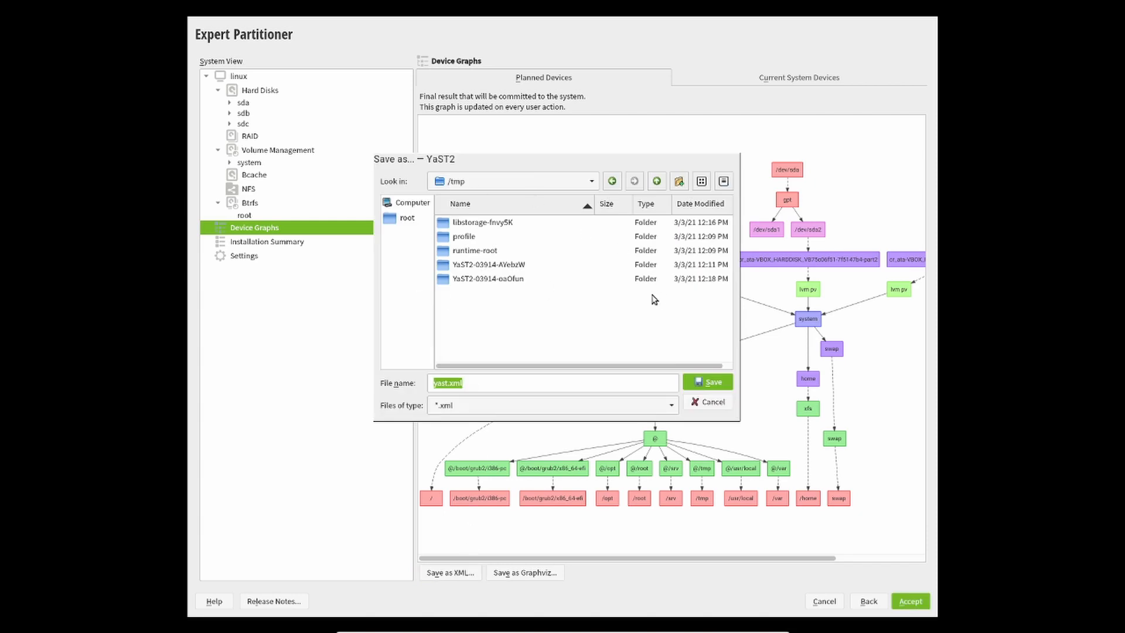
left_click(705, 404)
left_click(530, 575)
left_click(706, 403)
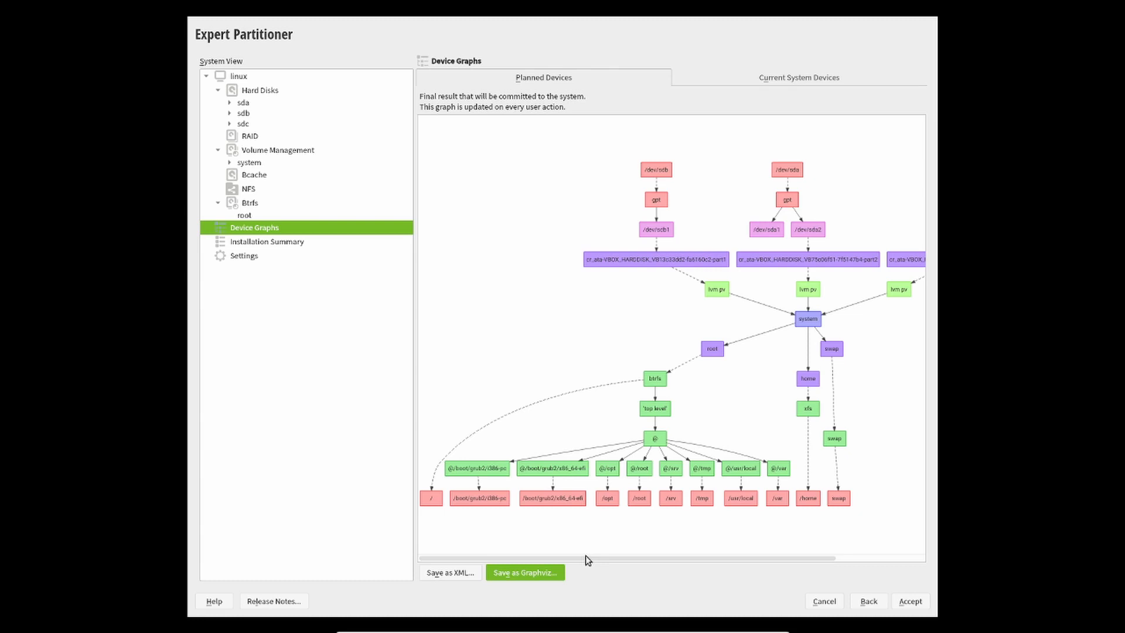
left_click_drag(746, 399, 715, 396)
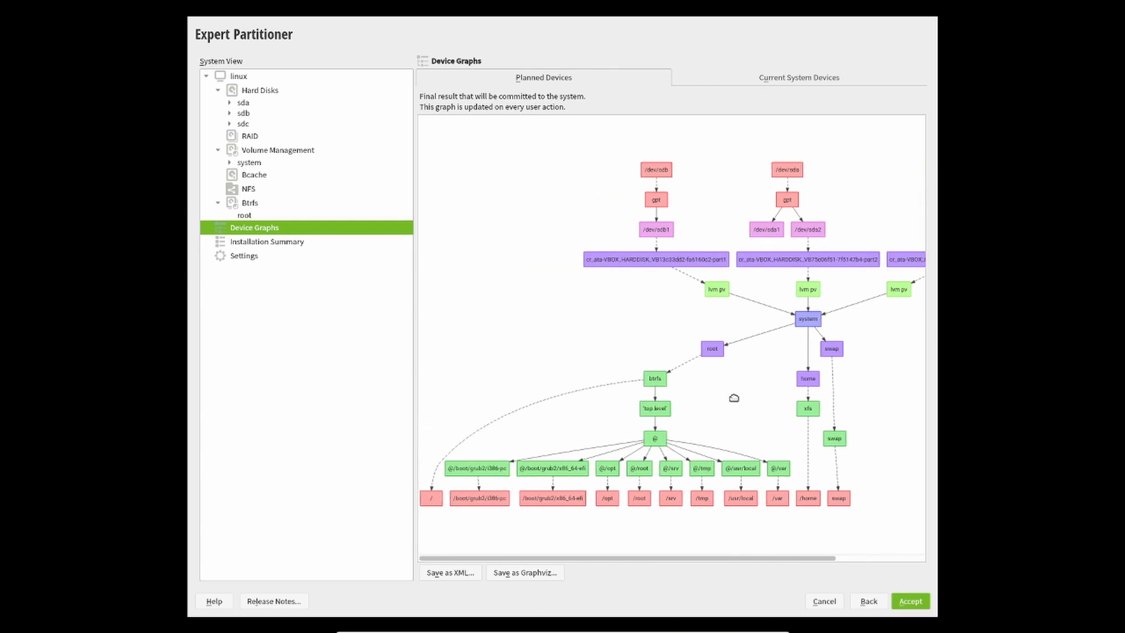
left_click_drag(738, 384, 538, 410)
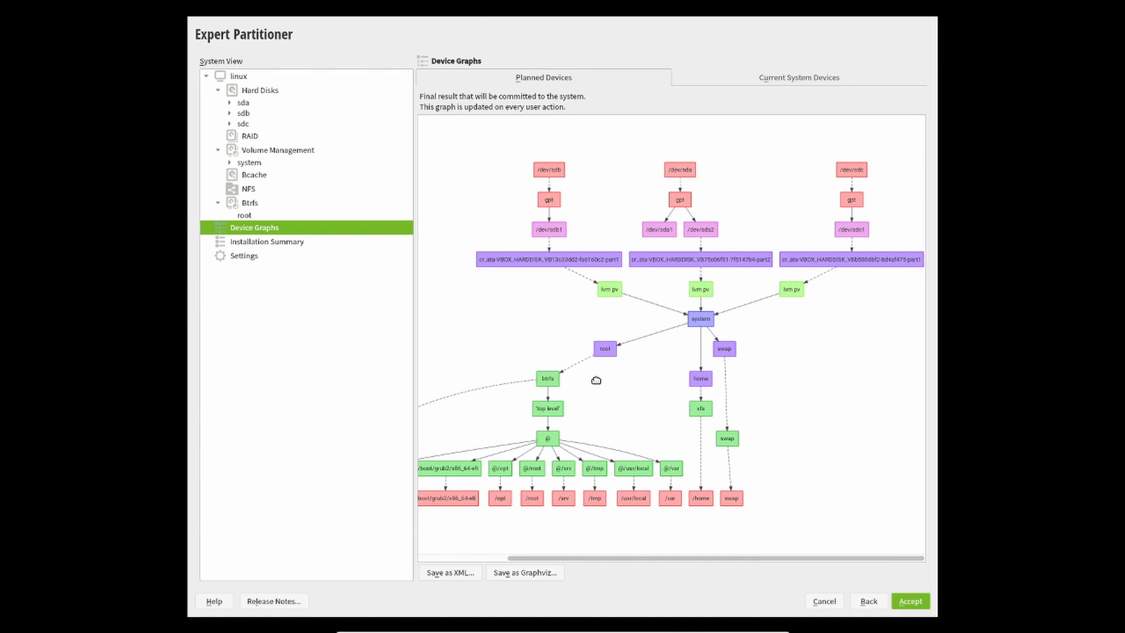
left_click_drag(496, 316, 593, 316)
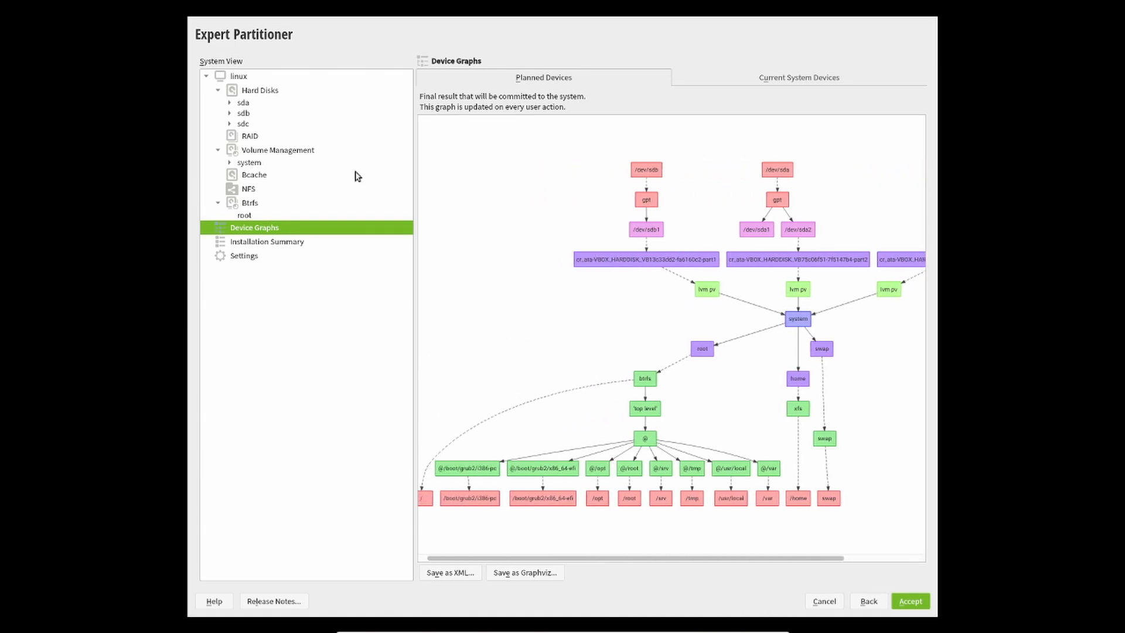
- Review the partitioning changes in the installation summary, including the encrypted partitions and the home and root logical volumes
left_click(244, 244)
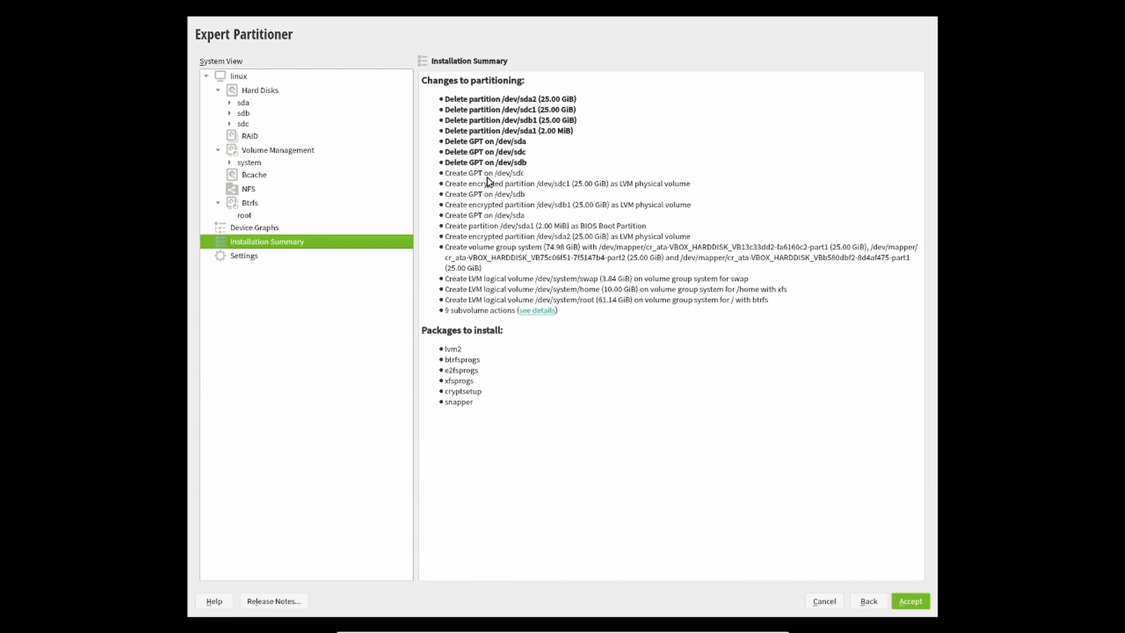
left_click_drag(442, 187, 665, 188)
left_click(635, 188)
left_click_drag(543, 204, 770, 208)
left_click(768, 208)
left_click_drag(443, 291, 795, 288)
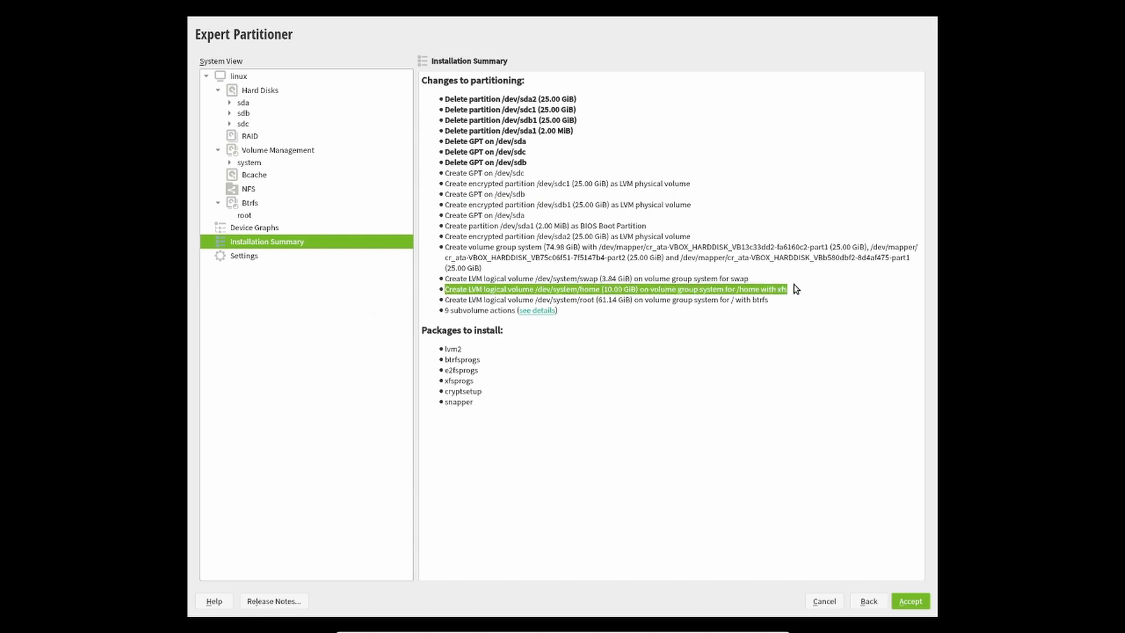
left_click(793, 288)
left_click_drag(449, 300, 779, 307)
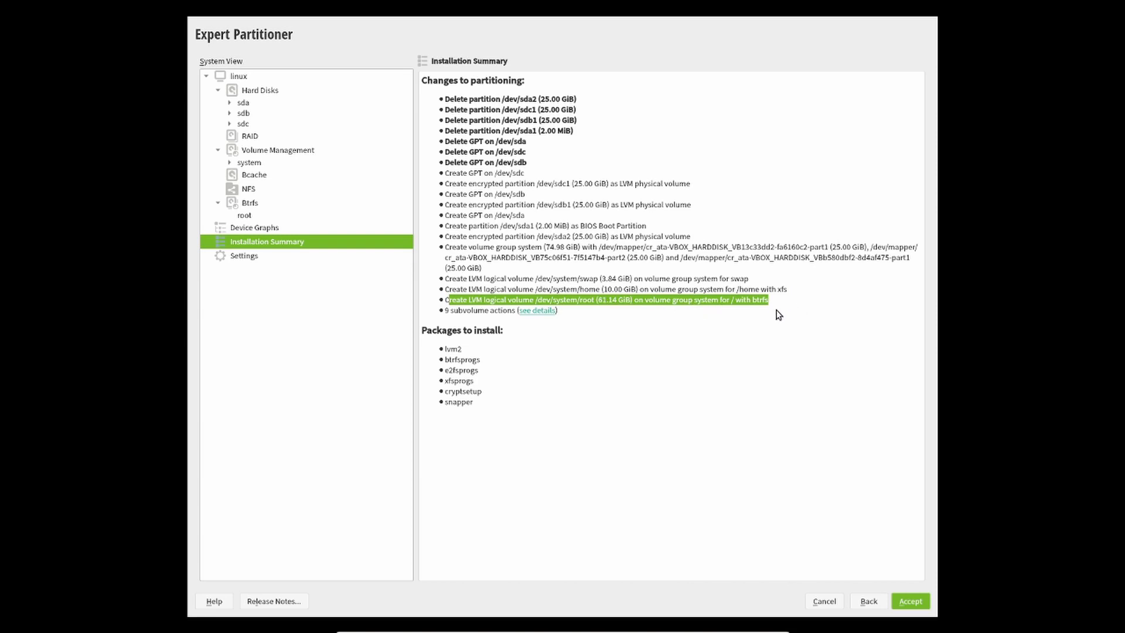
- Expand the subvolume action details in the summary and review the packages to install, including cryptsetup and snapper
left_click(536, 311)
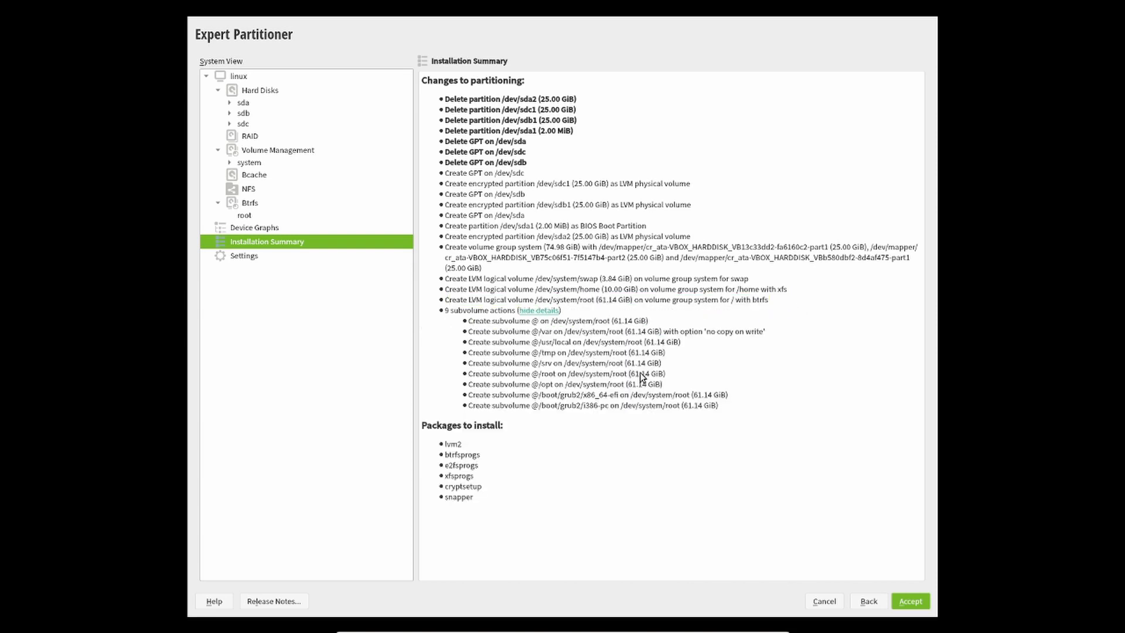
left_click_drag(422, 430, 509, 429)
left_click_drag(423, 425, 528, 432)
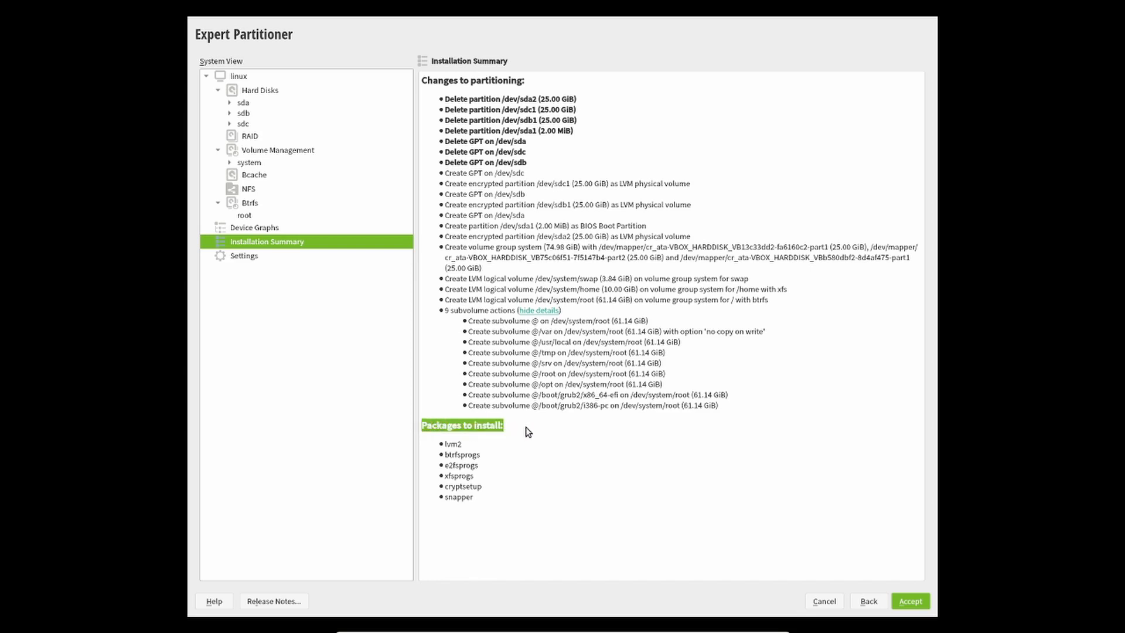
left_click(442, 447)
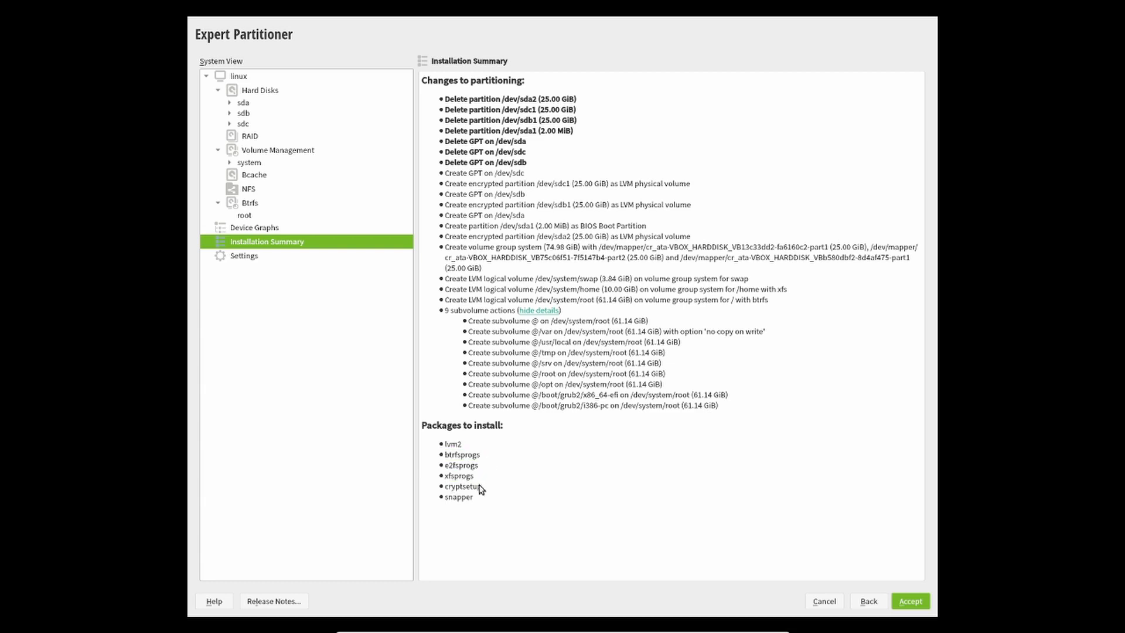
left_click_drag(444, 488, 485, 488)
left_click_drag(444, 498, 475, 499)
left_click(476, 499)
- Review the default mount-by choices in the partitioner settings, keeping UUID
left_click(232, 257)
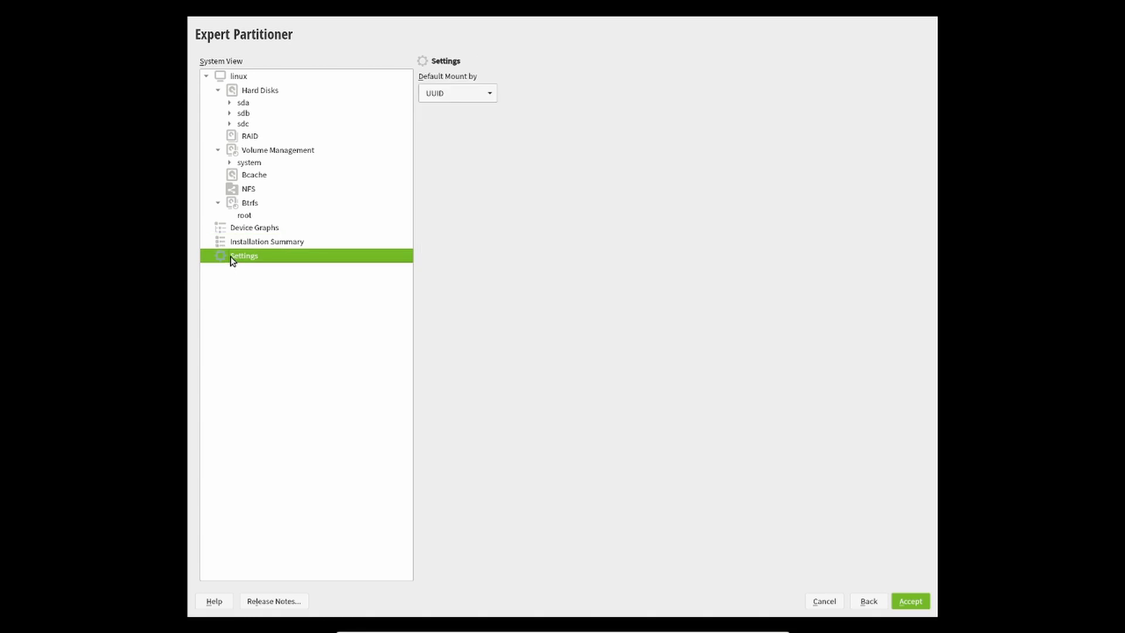
left_click(488, 97)
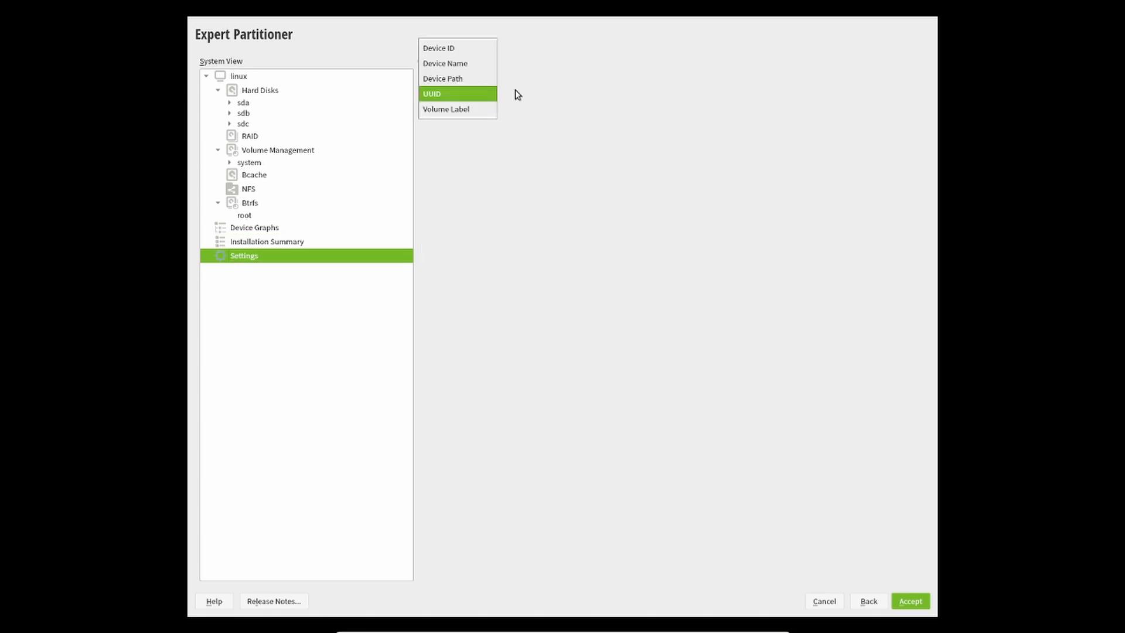
left_click(496, 95)
left_click(487, 91)
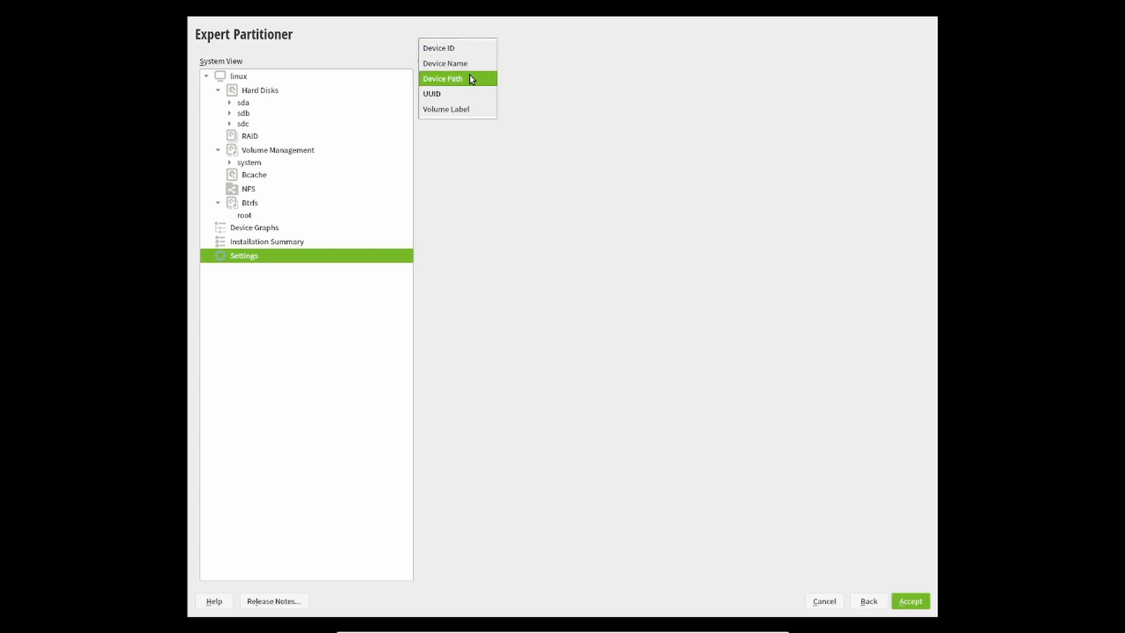
left_click(558, 148)
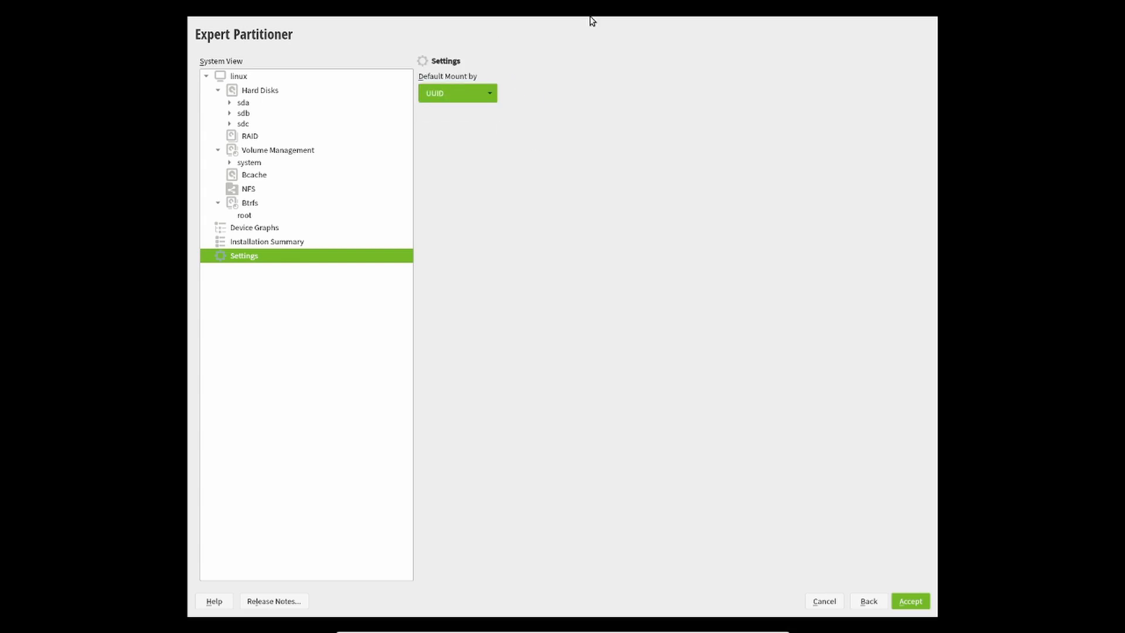
- Accept the Expert Partitioner layout and proceed with the suggested partitioning to the time zone settings
left_click(911, 602)
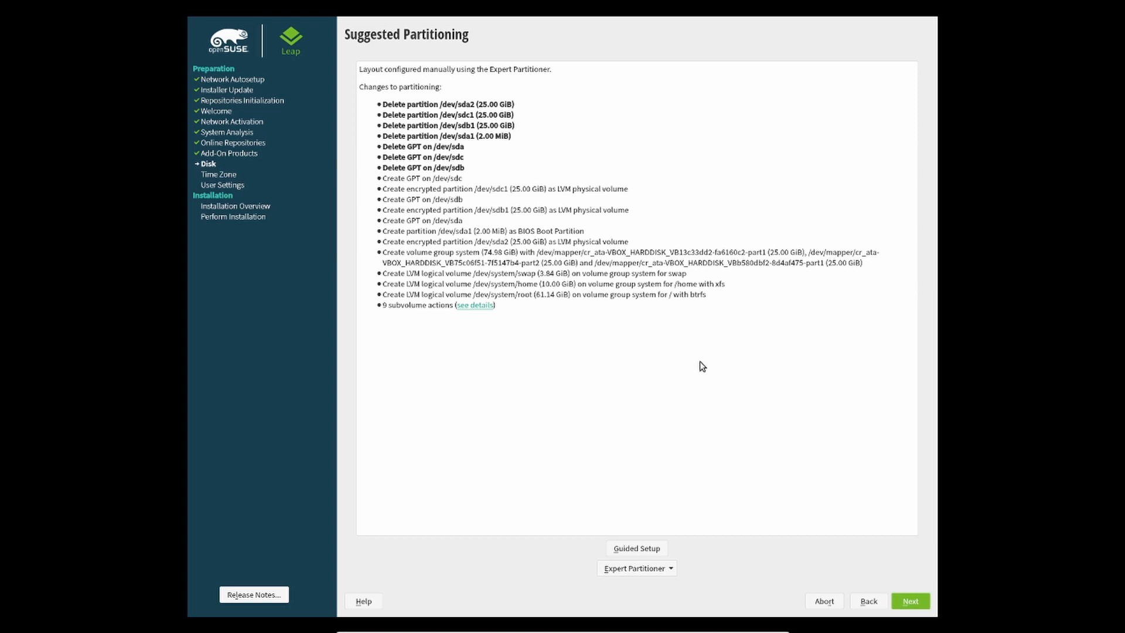
left_click(921, 604)
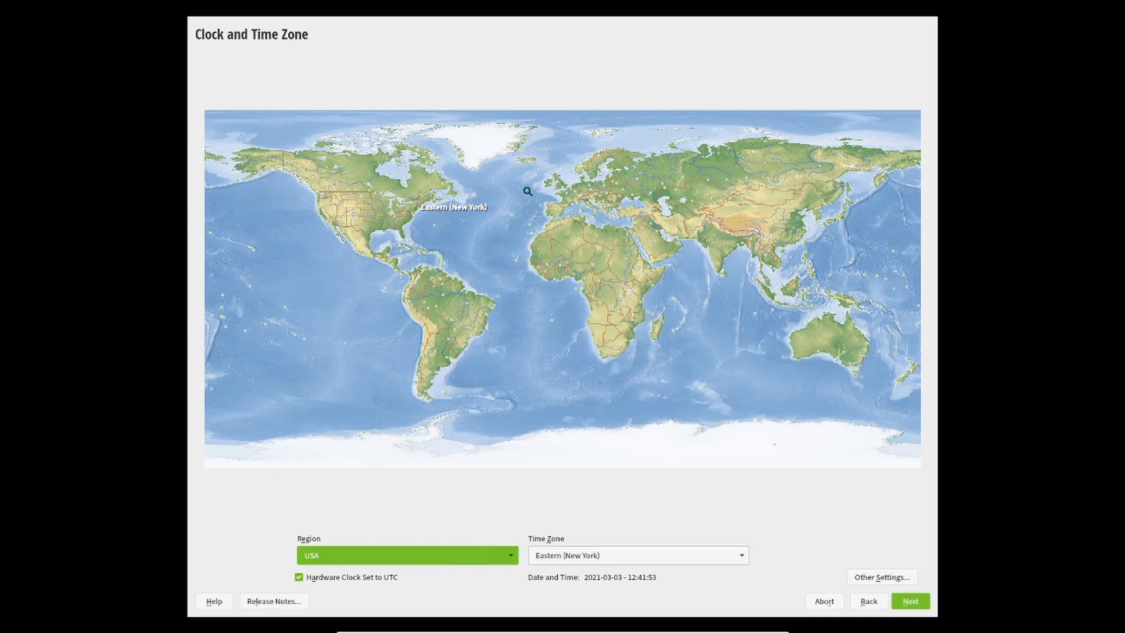
- Check the region and time zone choices, keep USA and Eastern (New York), and continue to the user settings
left_click(501, 556)
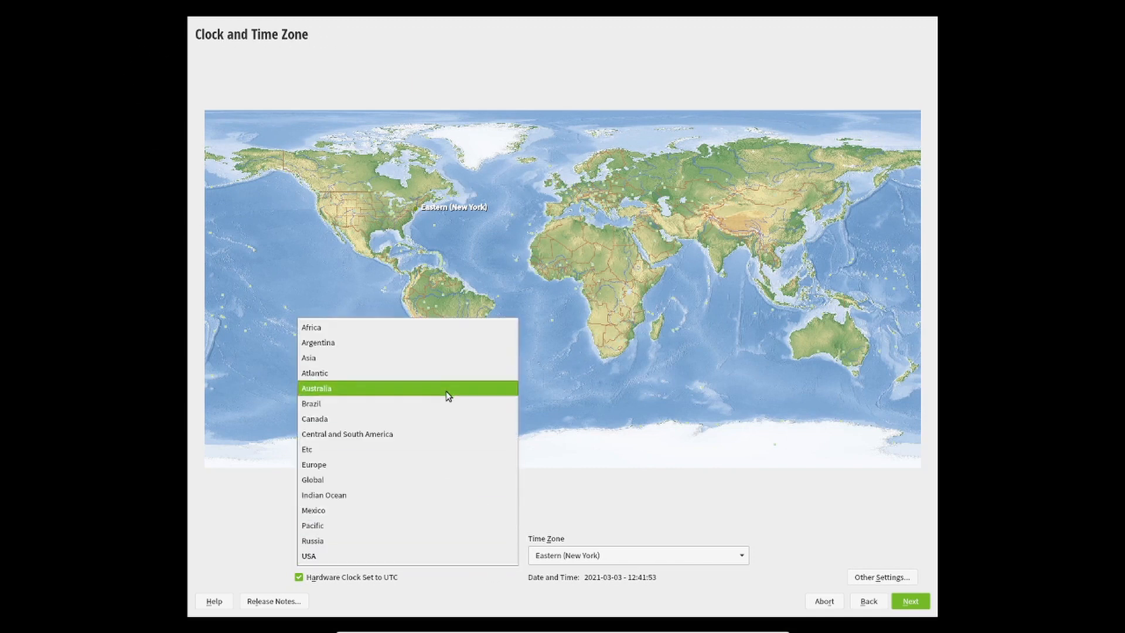
left_click(533, 564)
left_click(535, 563)
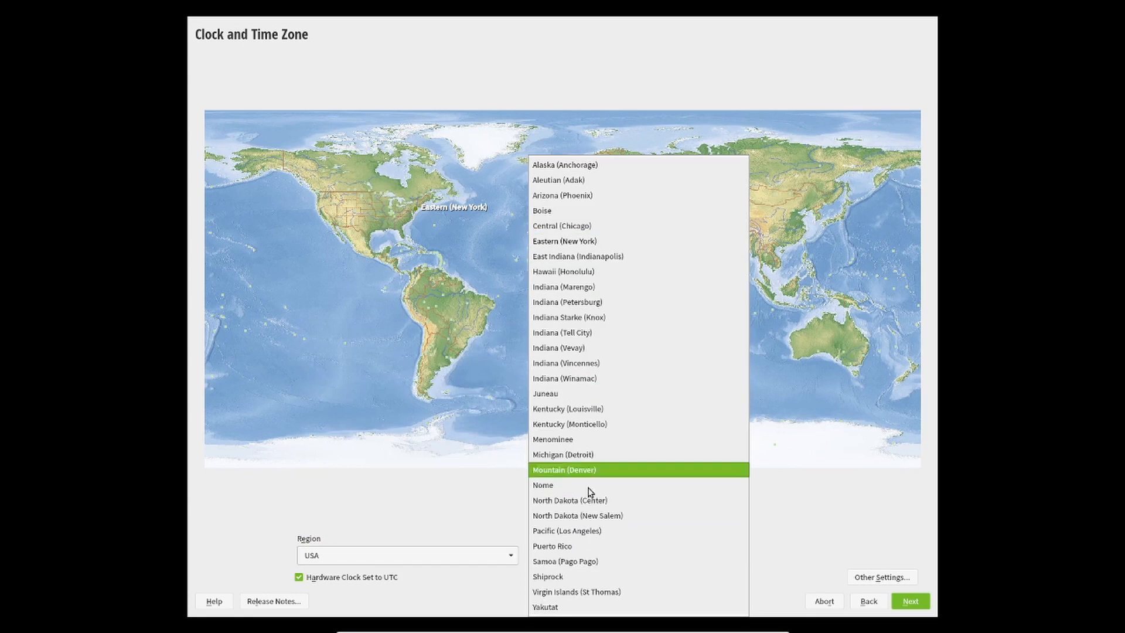
left_click(825, 510)
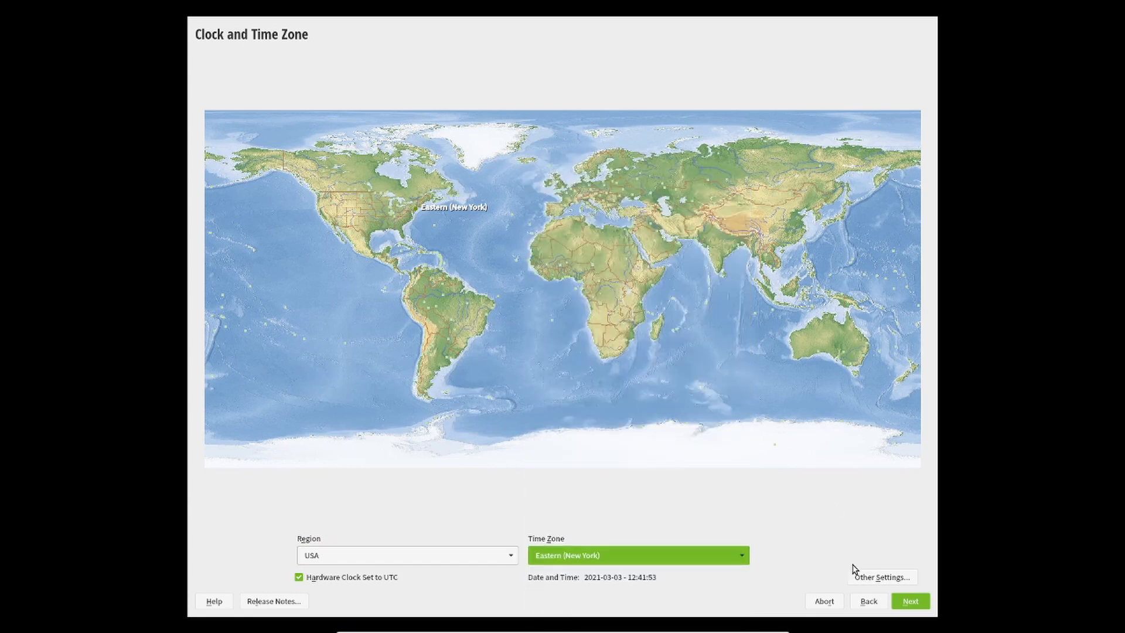
left_click(916, 601)
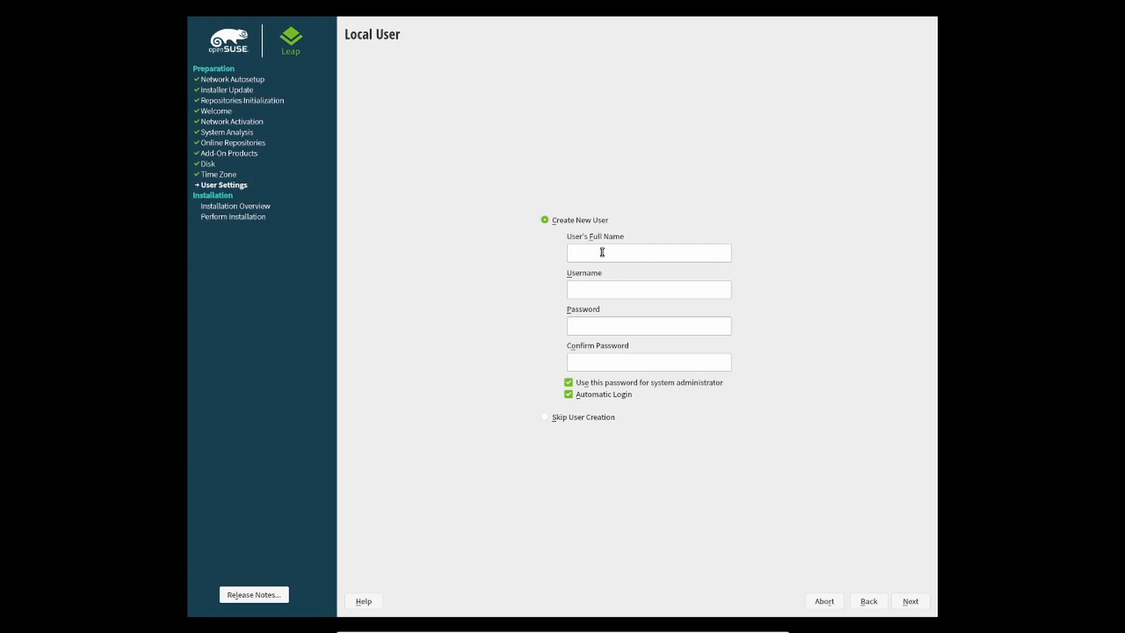
- Enter the local user's full name and password, disable administrator password sharing and automatic login, and accept the simple password
type("Steve")
left_click(605, 327)
left_click(606, 365)
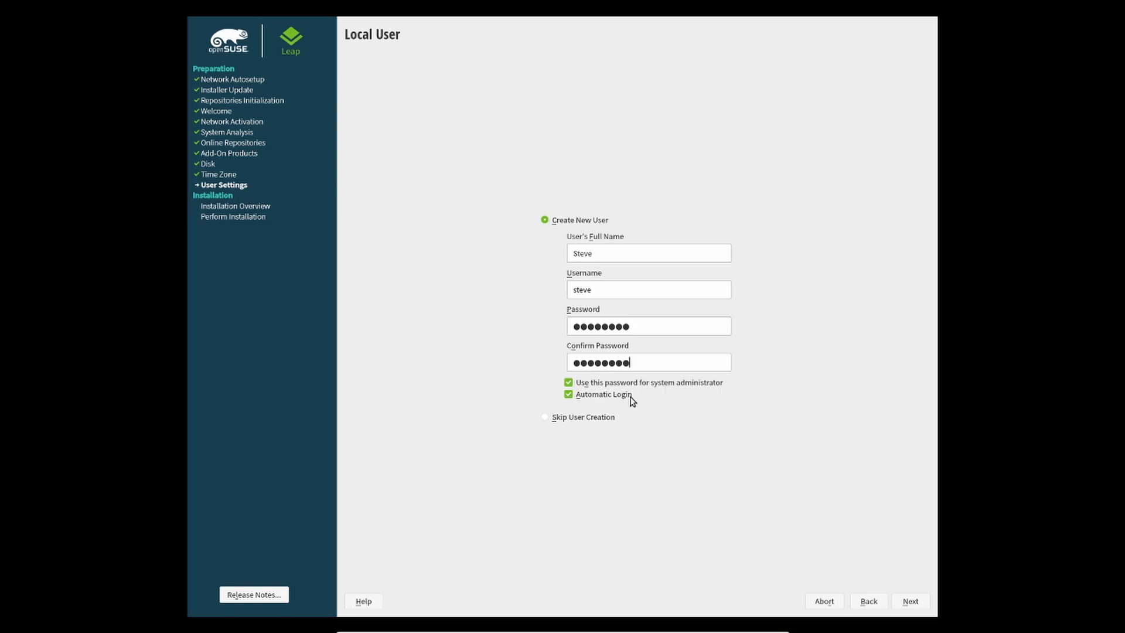
left_click(569, 395)
left_click(914, 603)
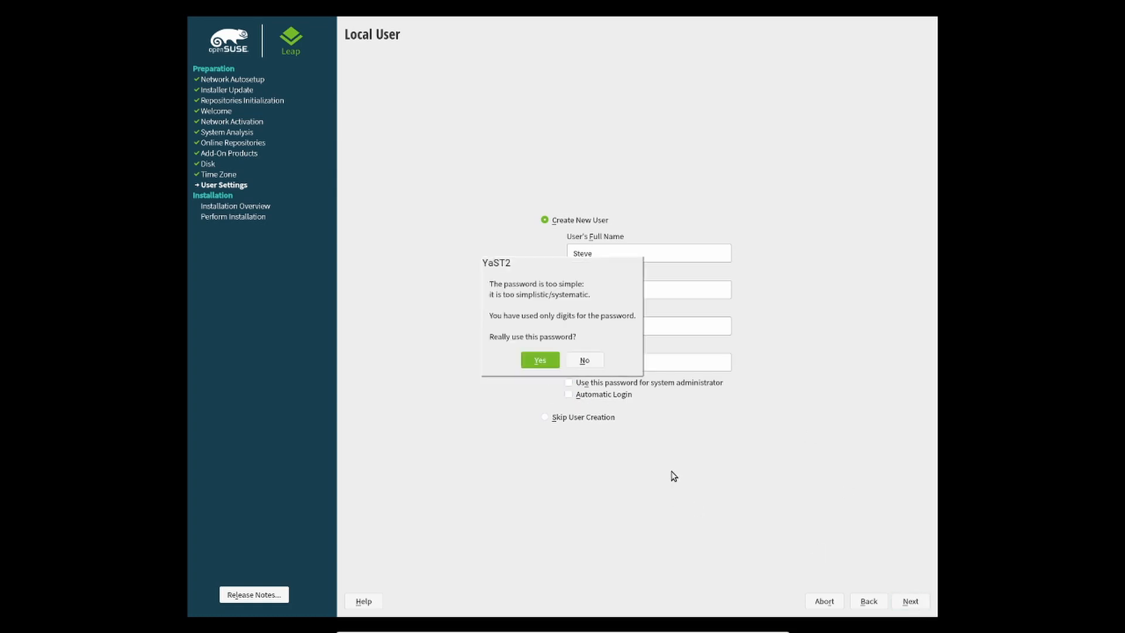
left_click(540, 361)
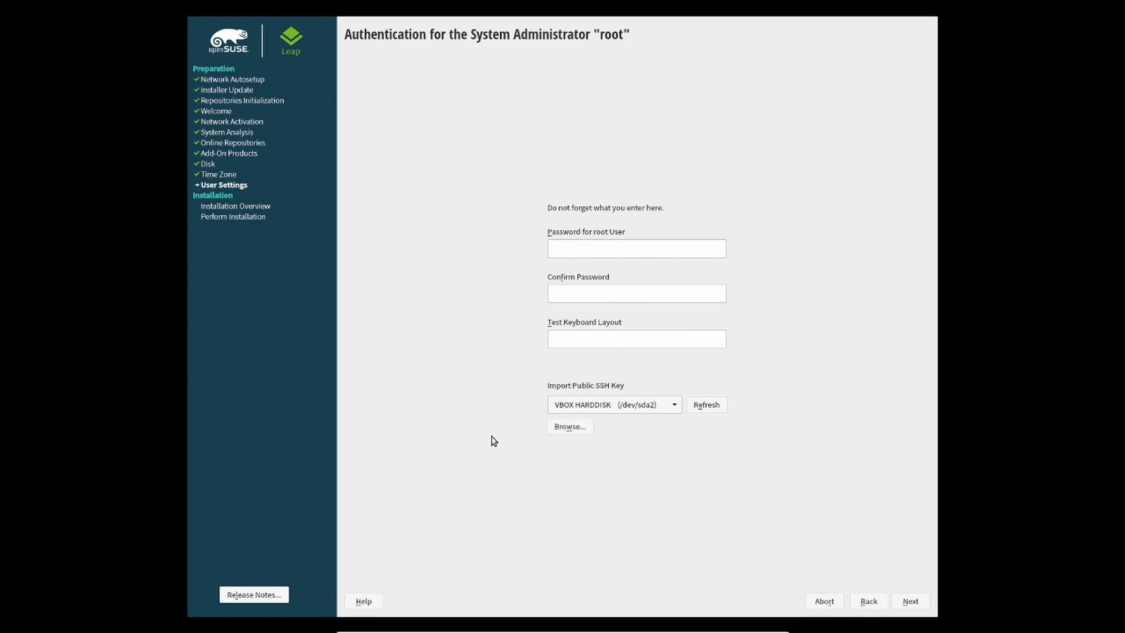
- Look over the root authentication fields and the SSH key source devices, then return to the local user settings
left_click(578, 339)
left_click(672, 408)
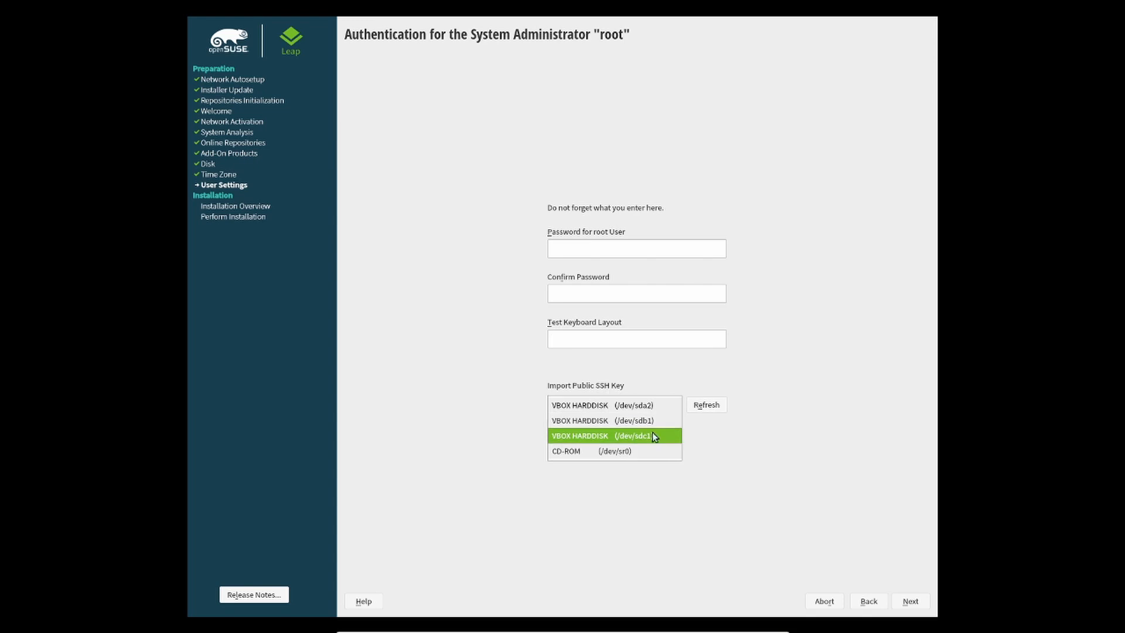
left_click(651, 449)
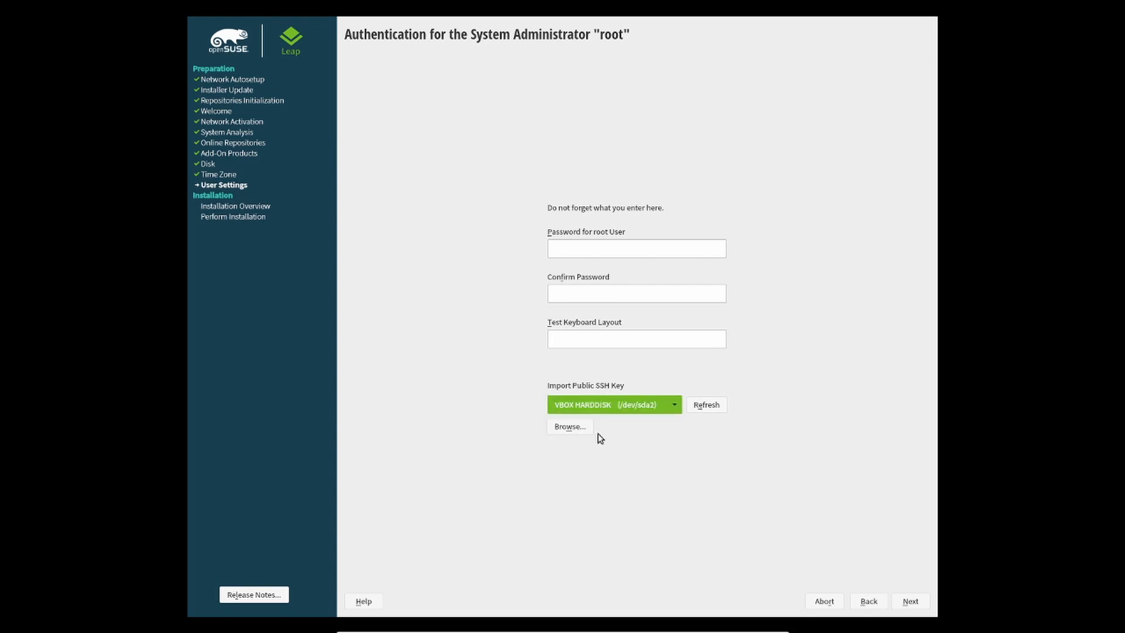
left_click(579, 348)
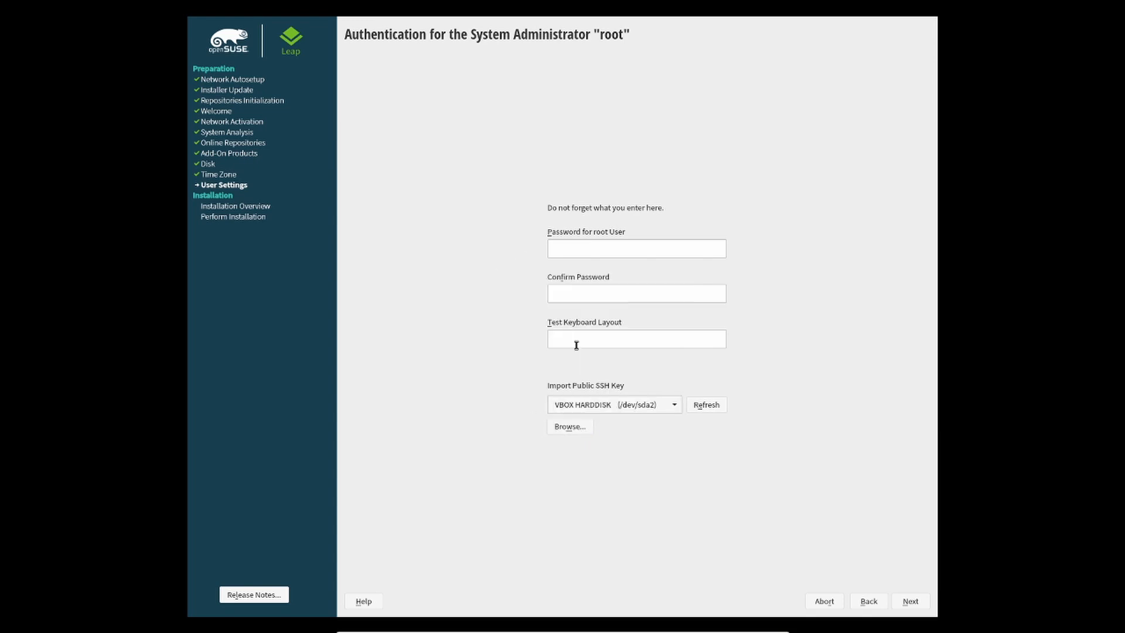
left_click(832, 287)
left_click(870, 603)
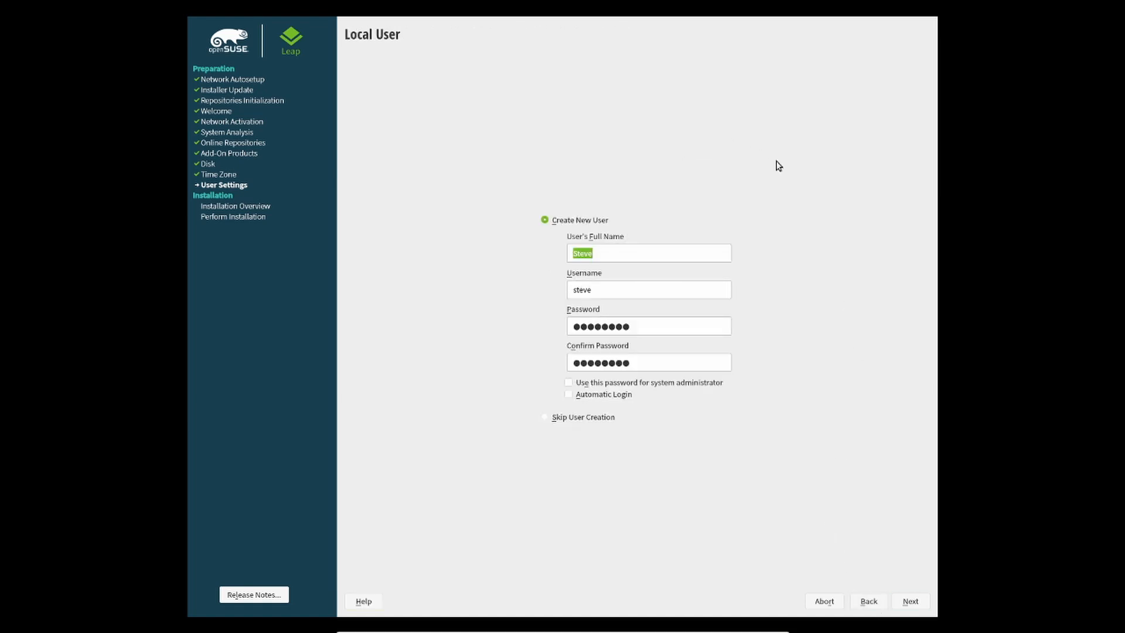
- Enable using the user's password for the system administrator and automatic login, and continue with the simple password accepted
left_click(569, 384)
left_click(571, 394)
left_click(917, 607)
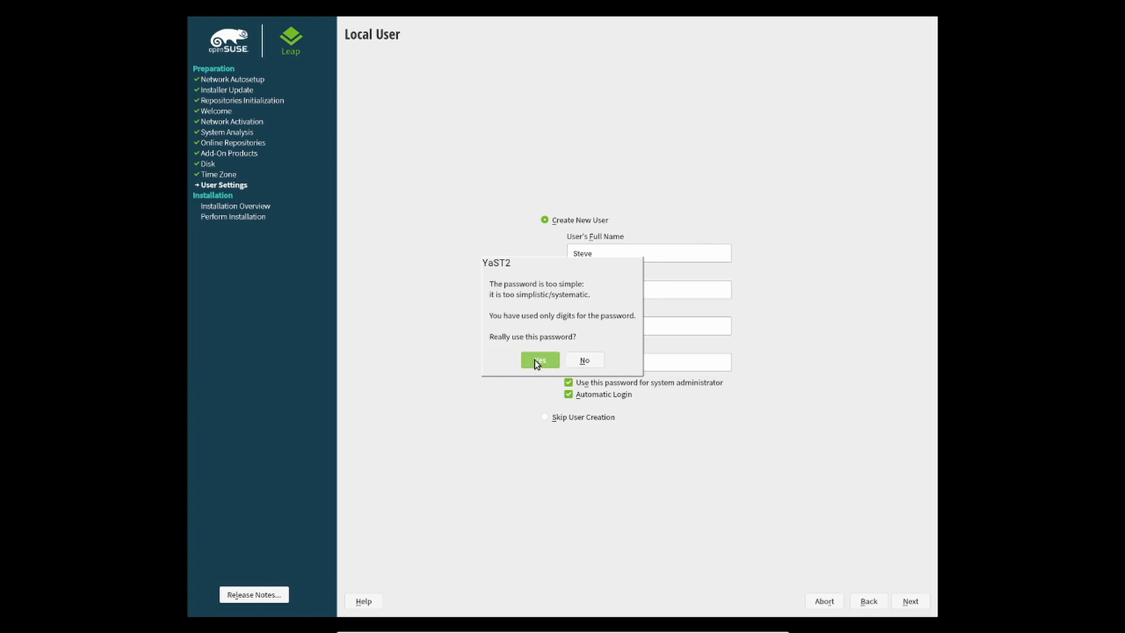
left_click(538, 360)
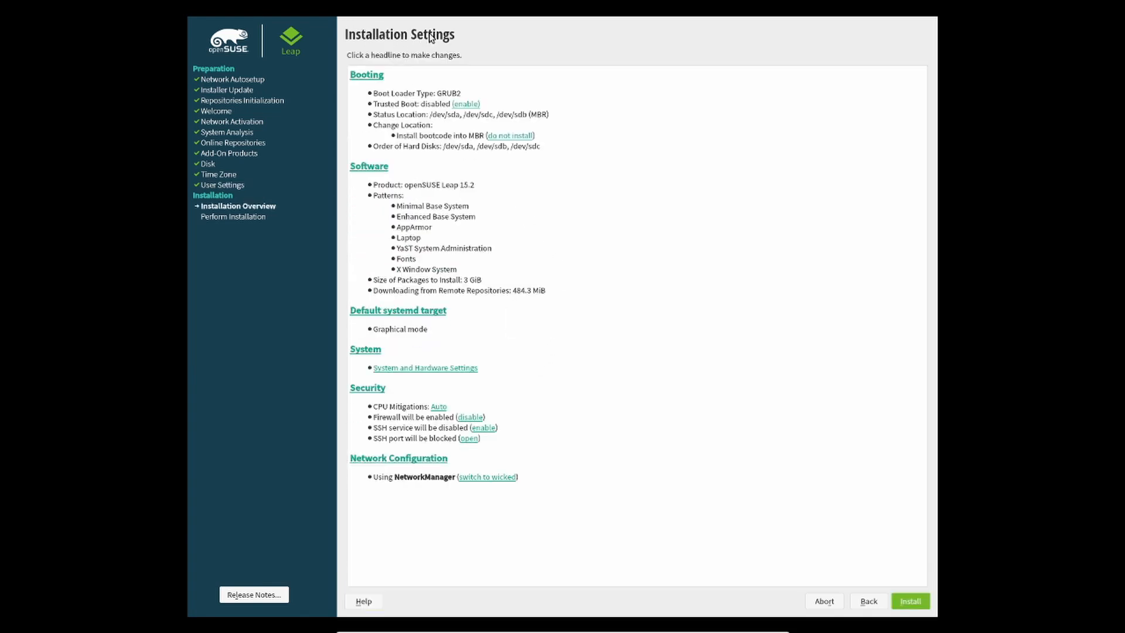
- Review the booting section of the installation settings: boot loader type, trusted boot, status location, MBR bootcode and hard disk order
left_click_drag(372, 98, 462, 96)
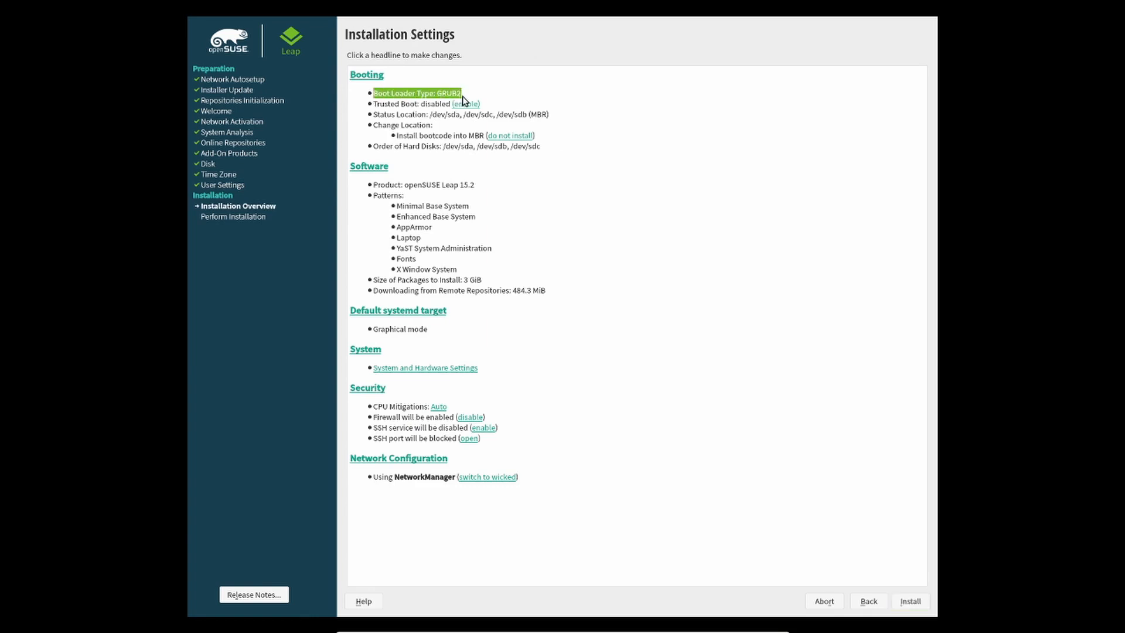
left_click_drag(373, 104, 443, 108)
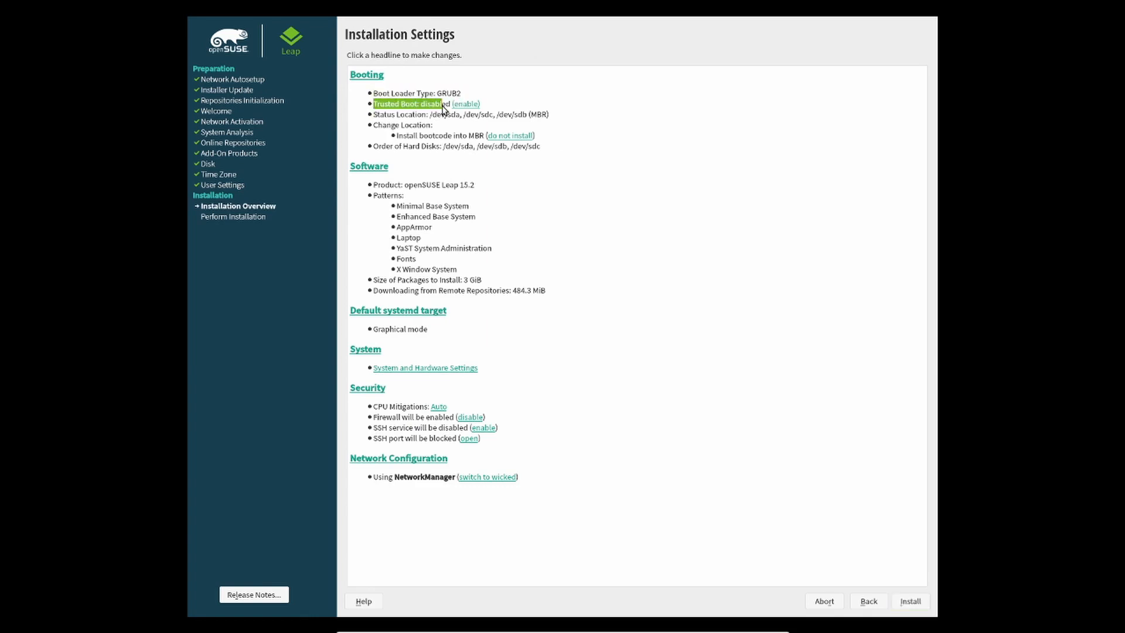
left_click(380, 126)
left_click_drag(375, 114, 552, 117)
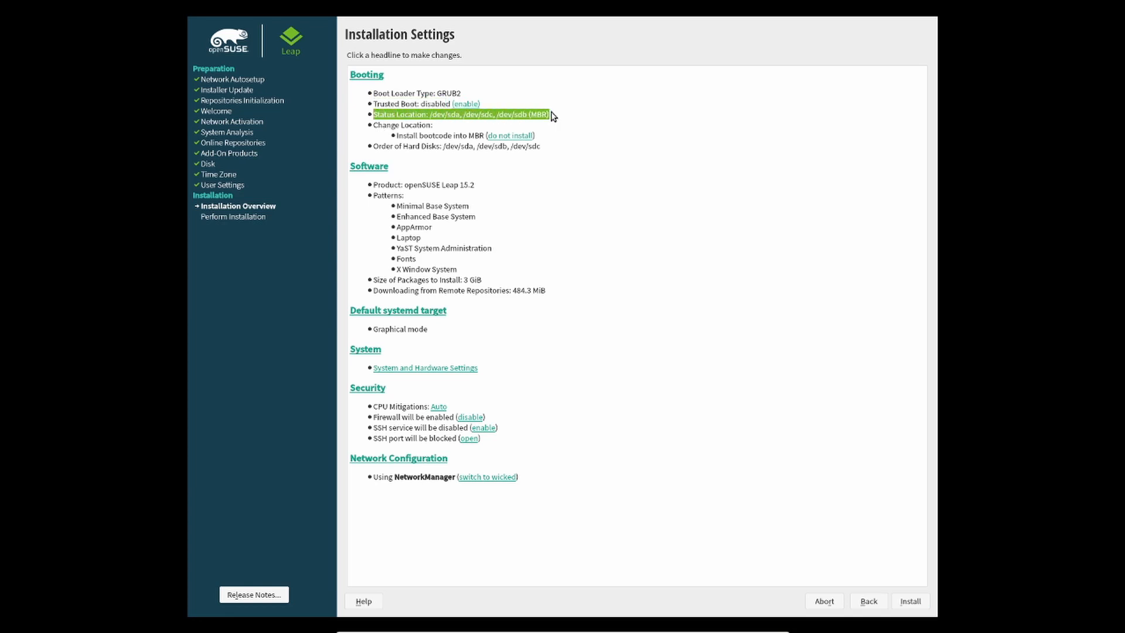
left_click(552, 116)
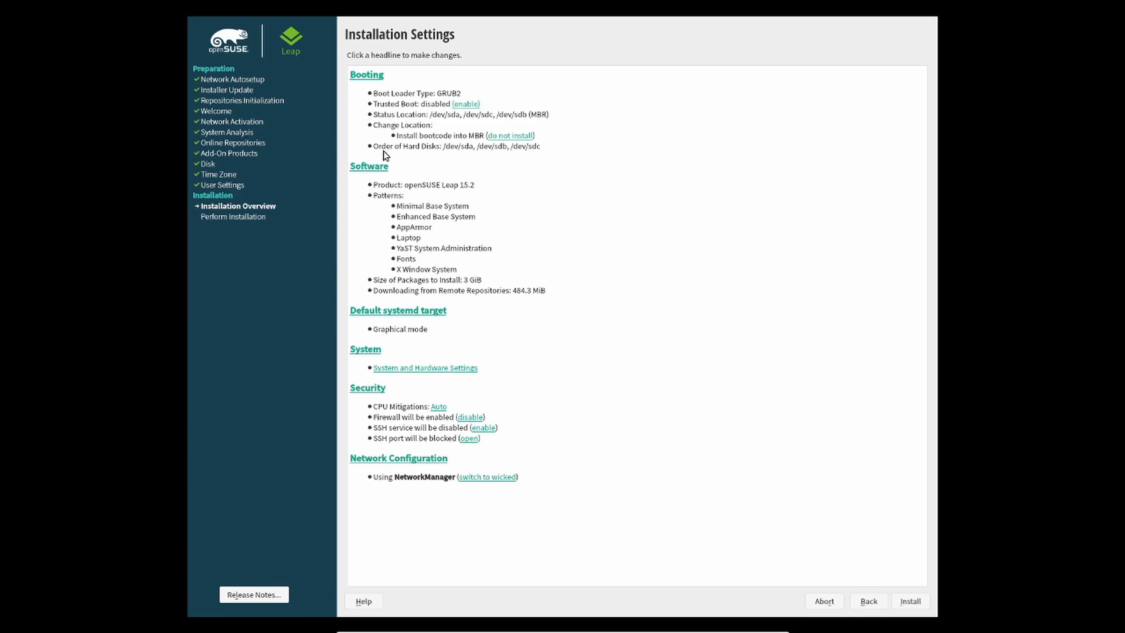
left_click_drag(400, 138, 484, 138)
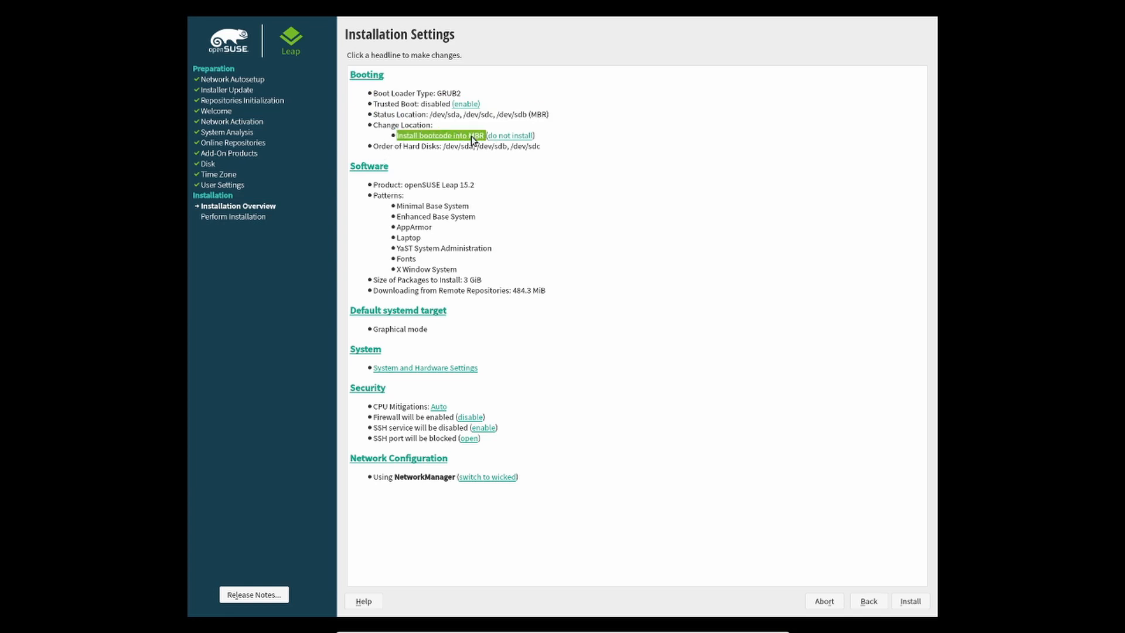
left_click(599, 126)
left_click_drag(375, 150, 545, 148)
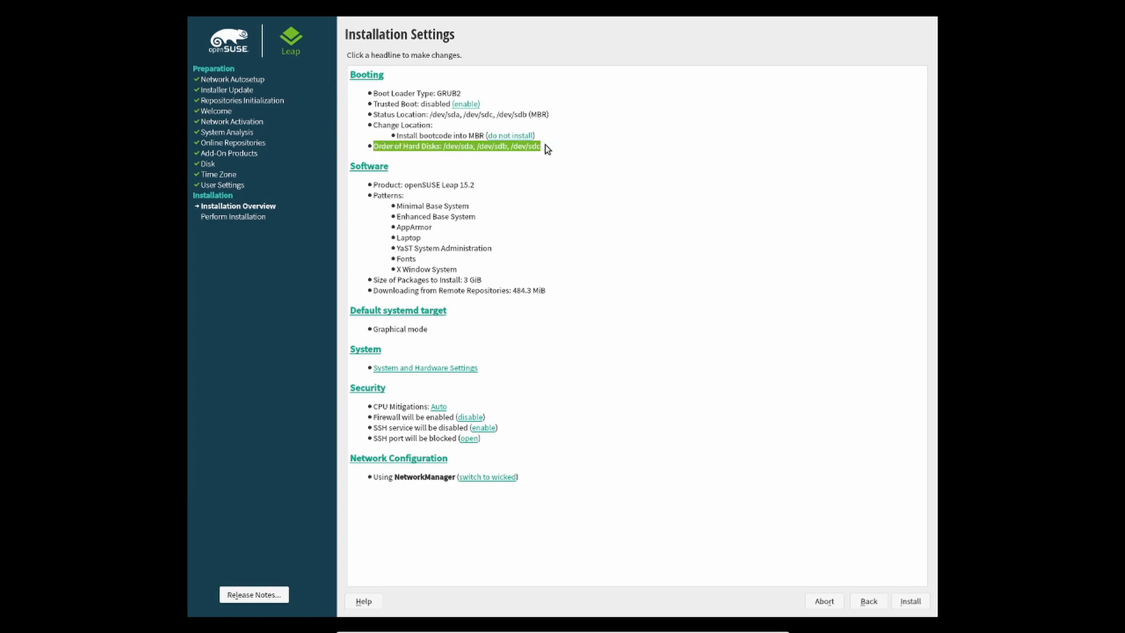
left_click(545, 145)
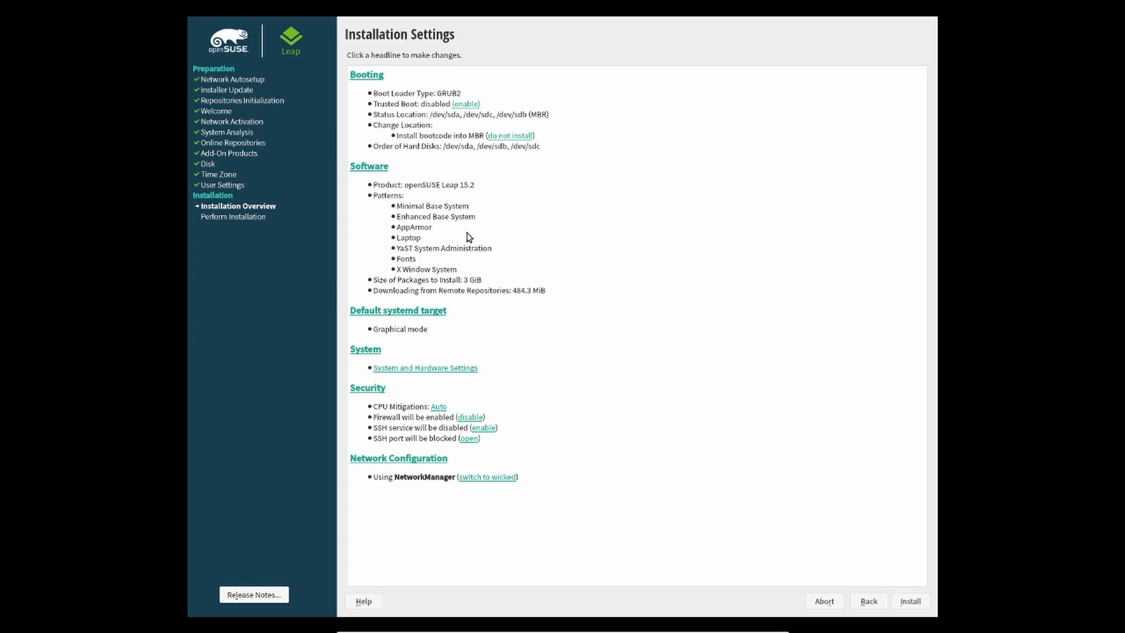
- Open the software selection and browse the available patterns, from base technologies and graphical environments to server functions
left_click(370, 168)
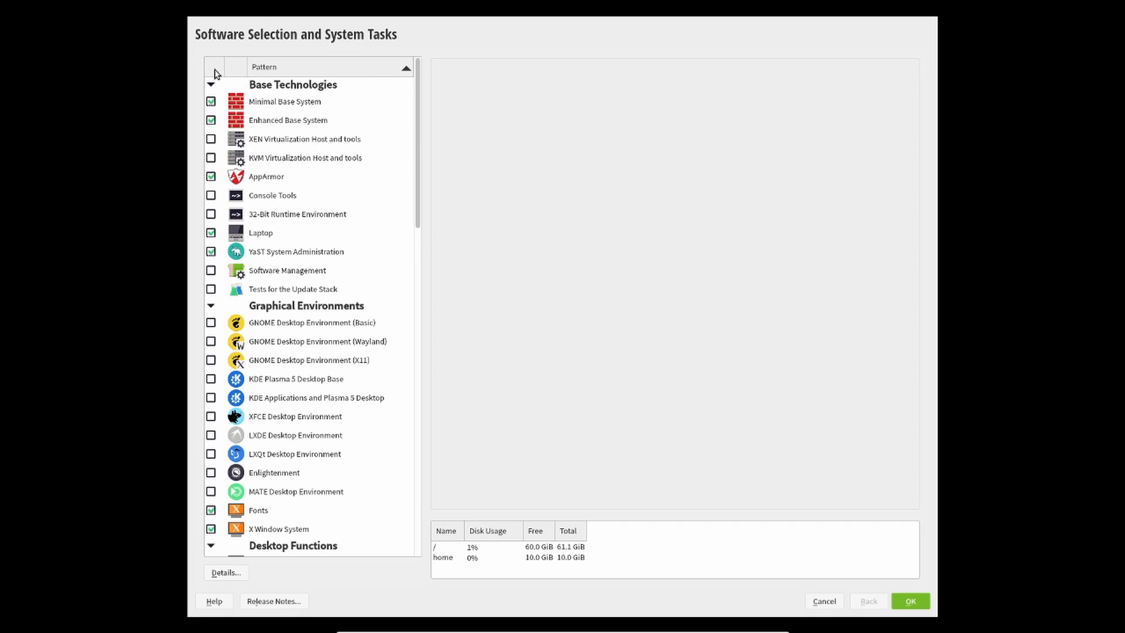
scroll(369, 179, "down", 6)
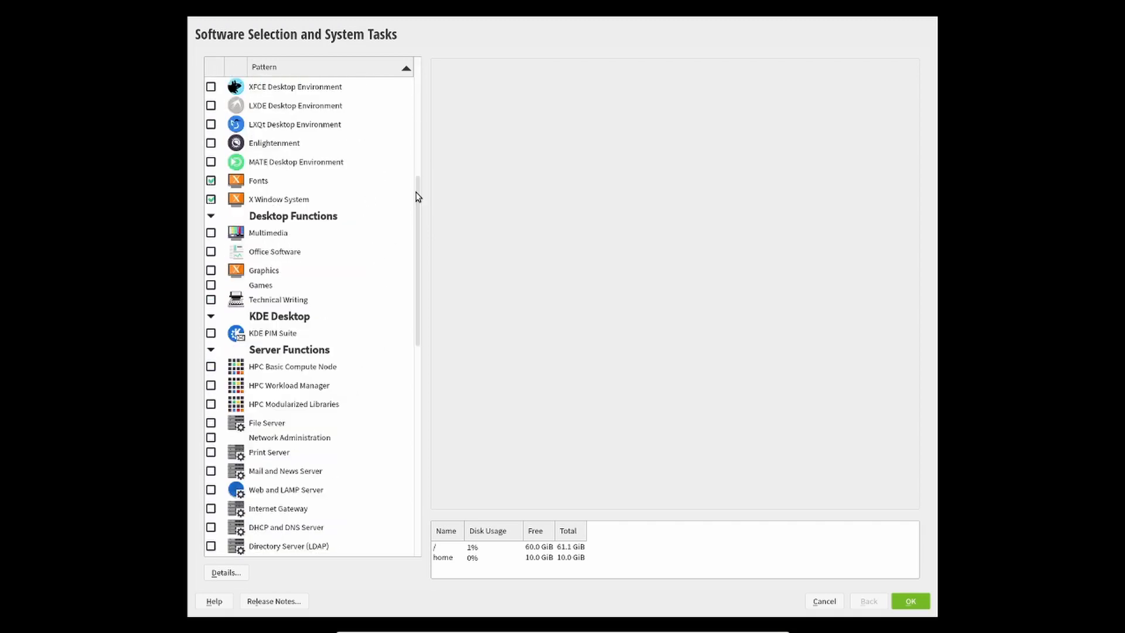
left_click_drag(420, 262, 428, 441)
left_click_drag(417, 478, 411, 149)
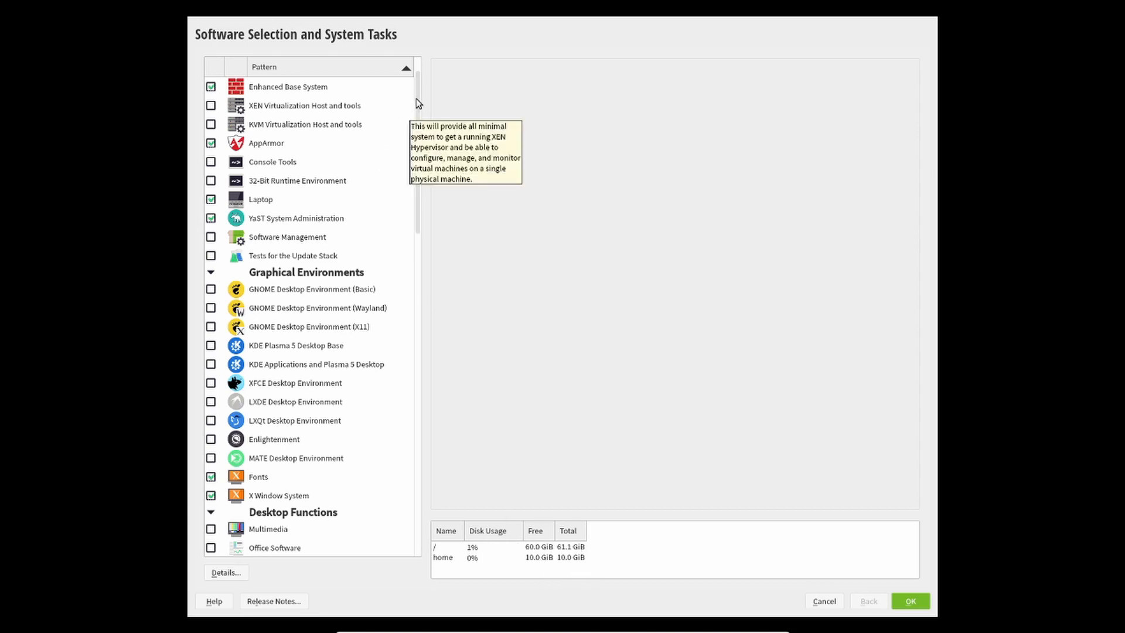
scroll(416, 111, "down", 2)
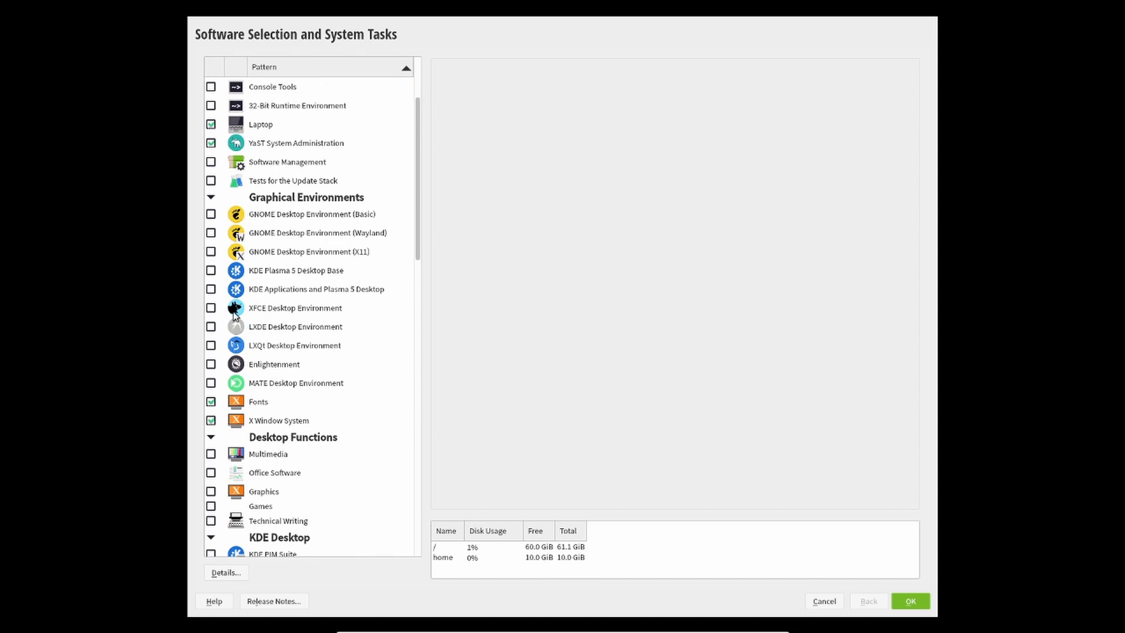
- Read the description of the XFCE Desktop Environment pattern
left_click(277, 311)
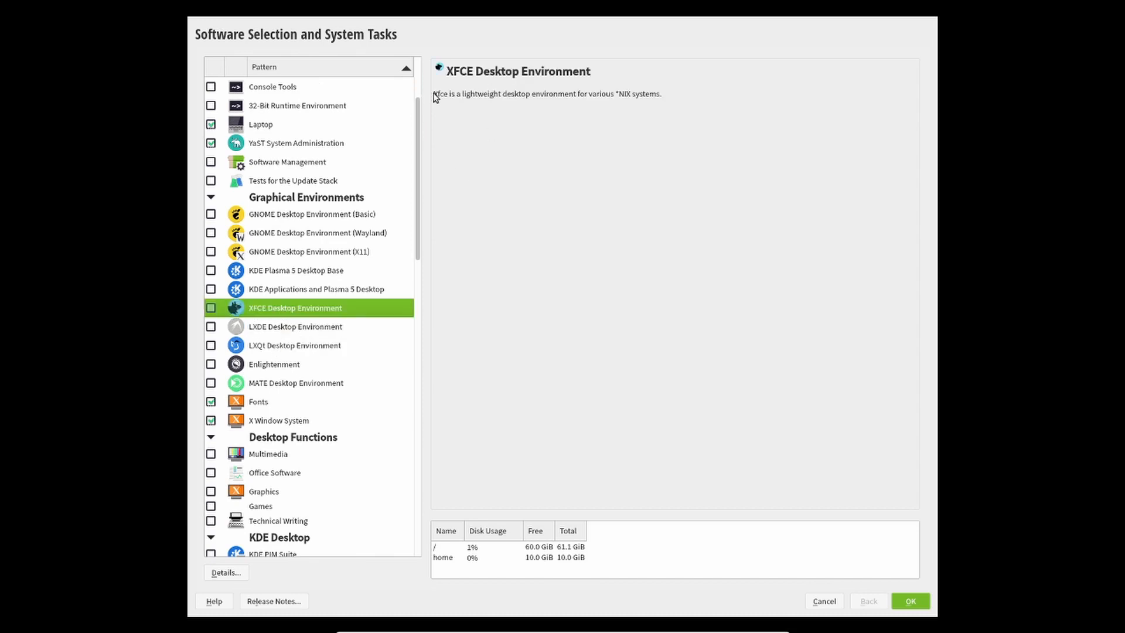
left_click_drag(434, 95, 672, 97)
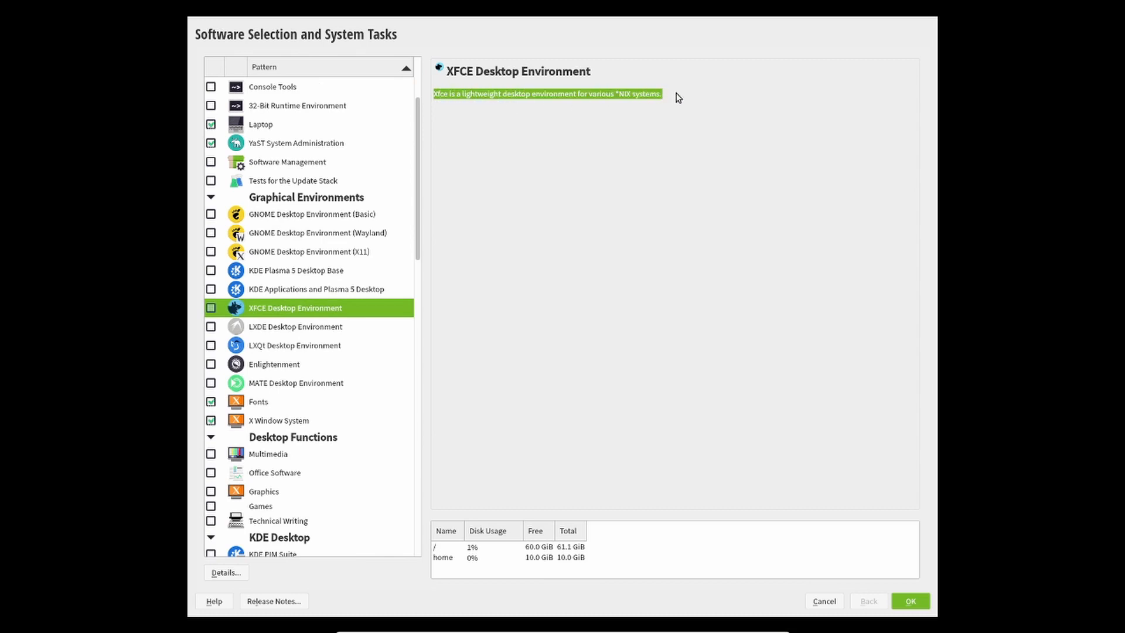
left_click(625, 95)
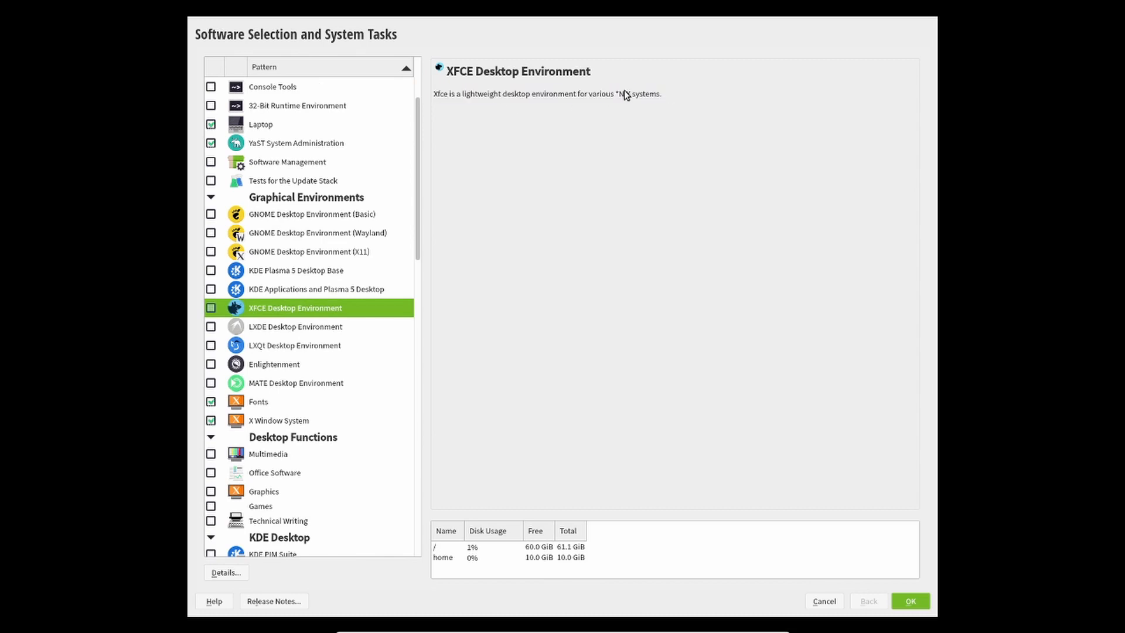
- Open the detailed package selection and look through the available file, package, dependency and option commands
left_click(227, 574)
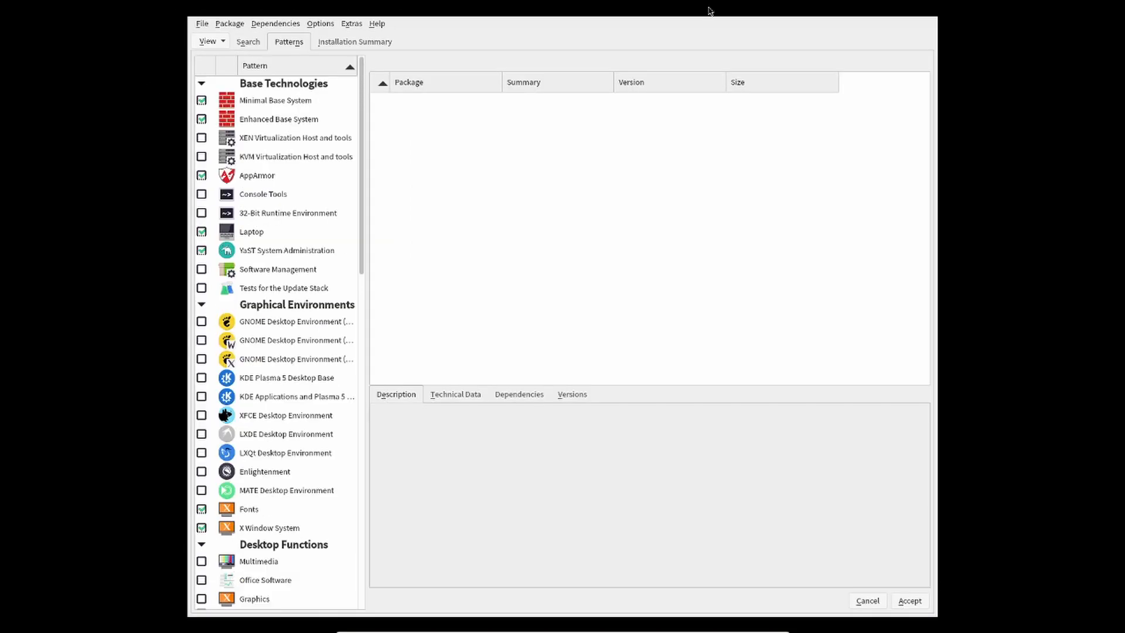
left_click(203, 26)
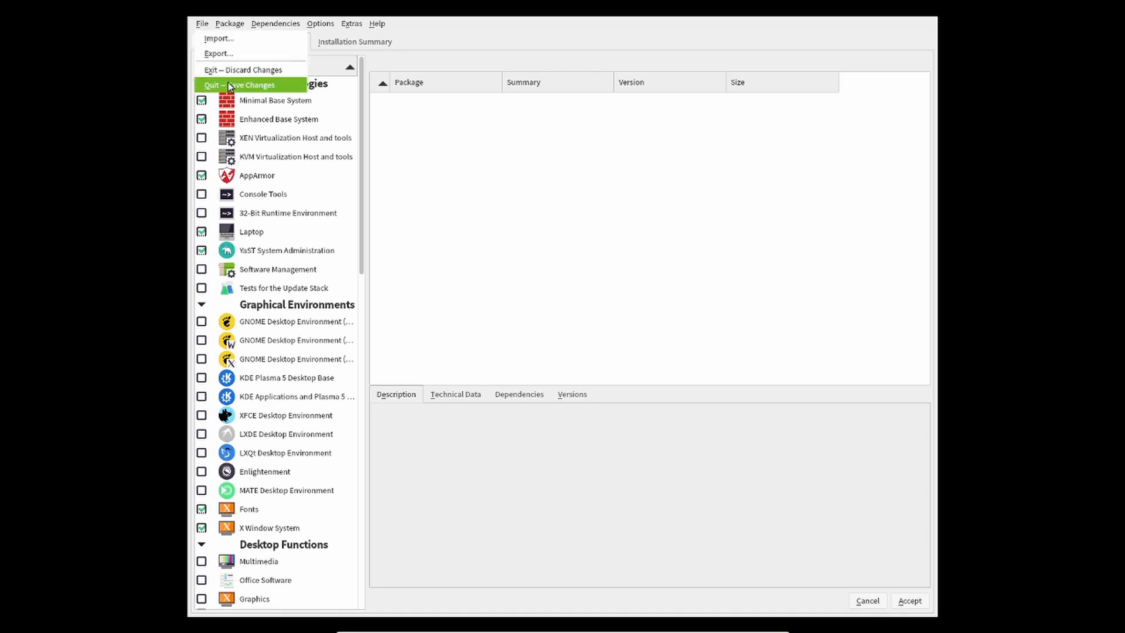
mouse_move(229, 26)
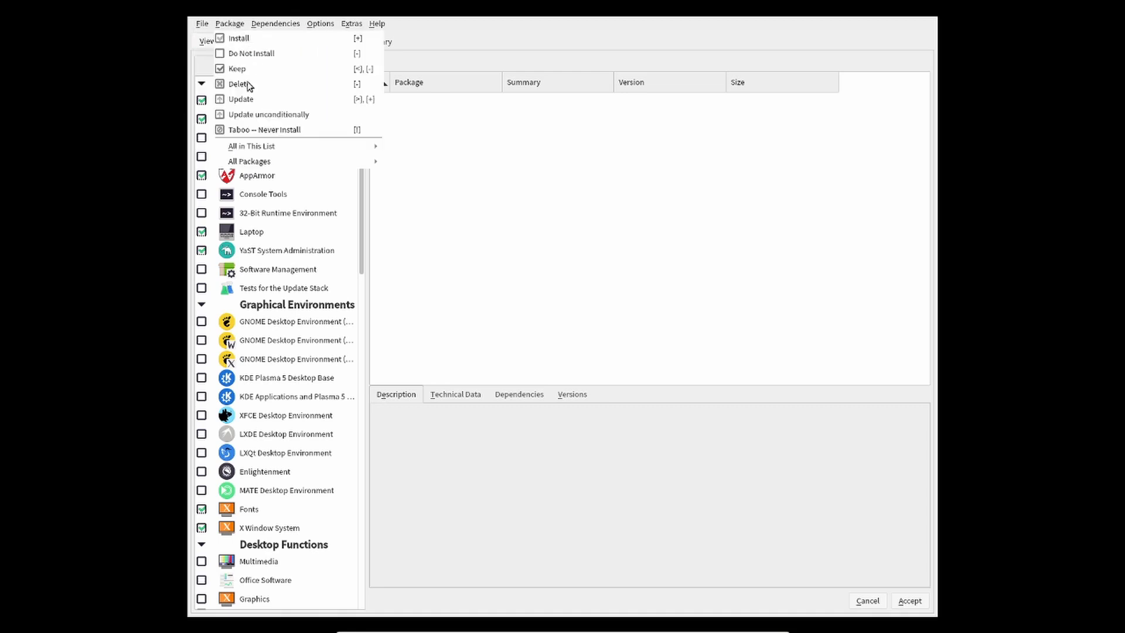
mouse_move(271, 29)
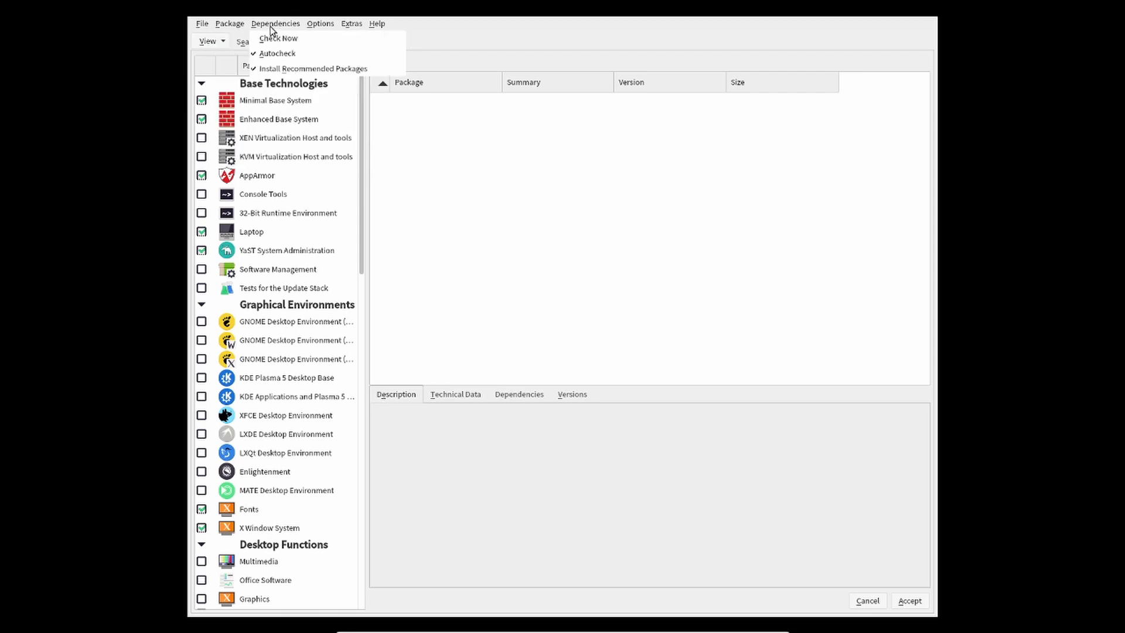
mouse_move(310, 24)
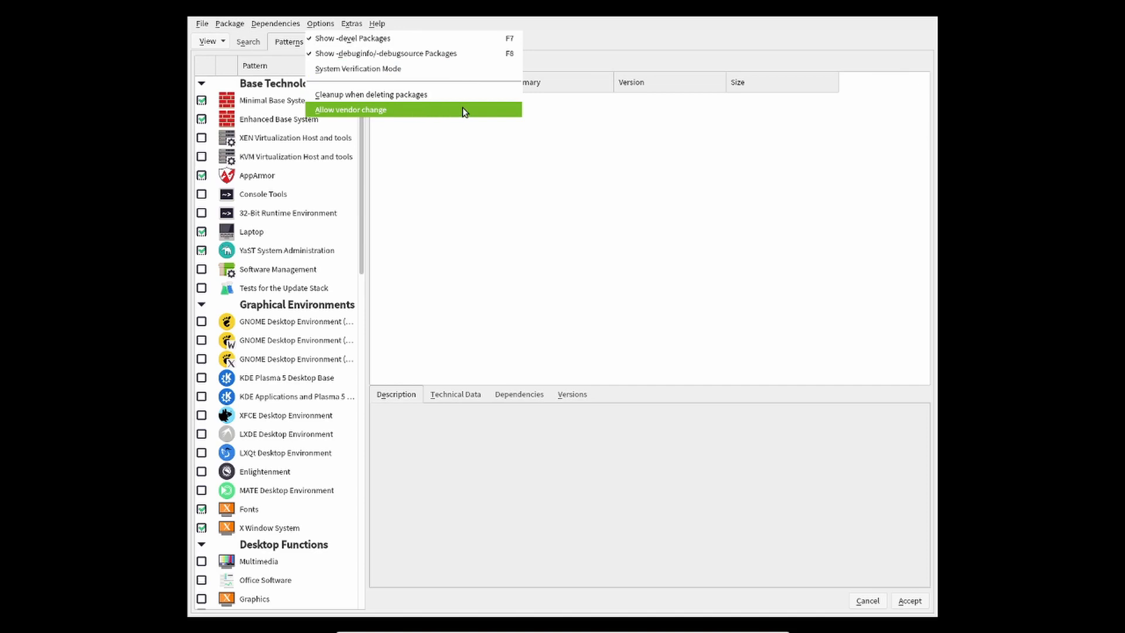
- View the package history, close it, and look through the remaining extra and help commands
mouse_move(355, 22)
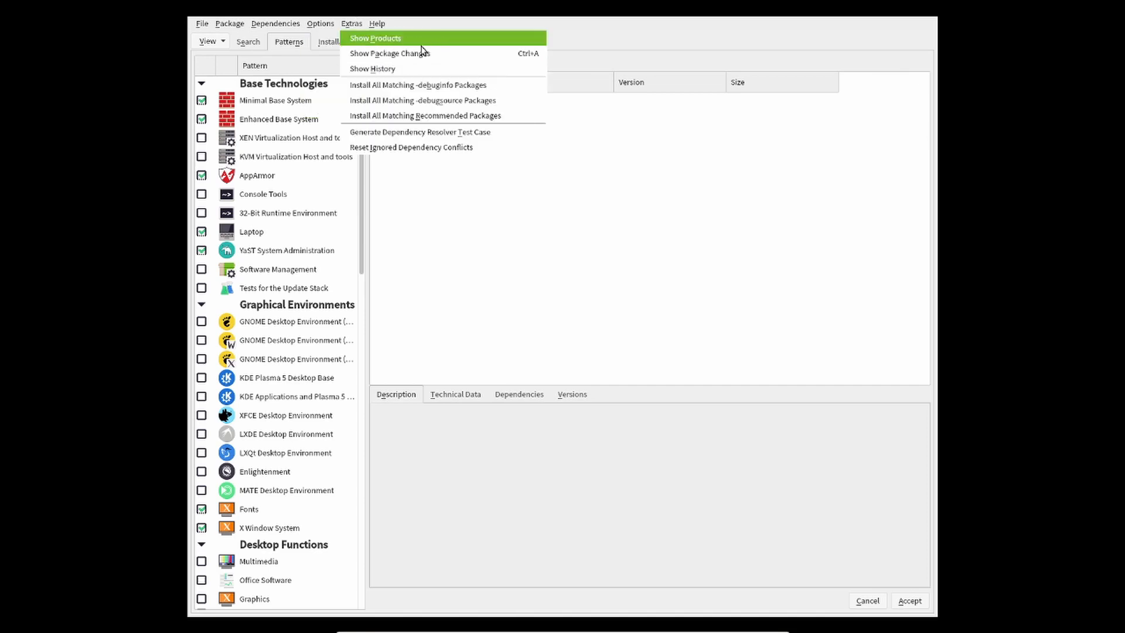
left_click(396, 75)
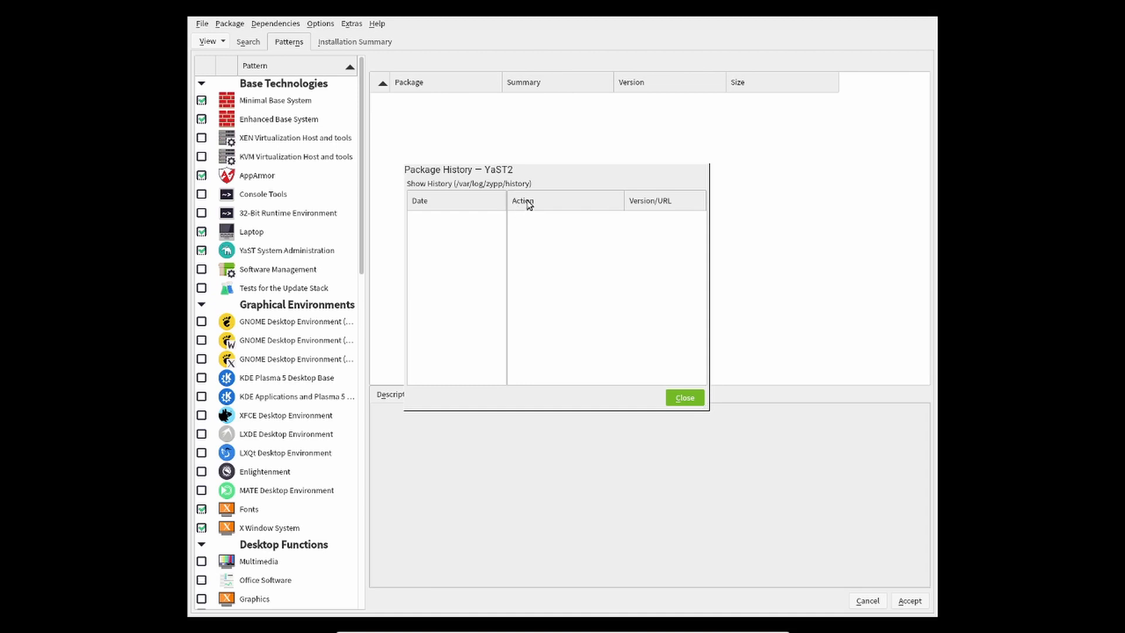
left_click(694, 399)
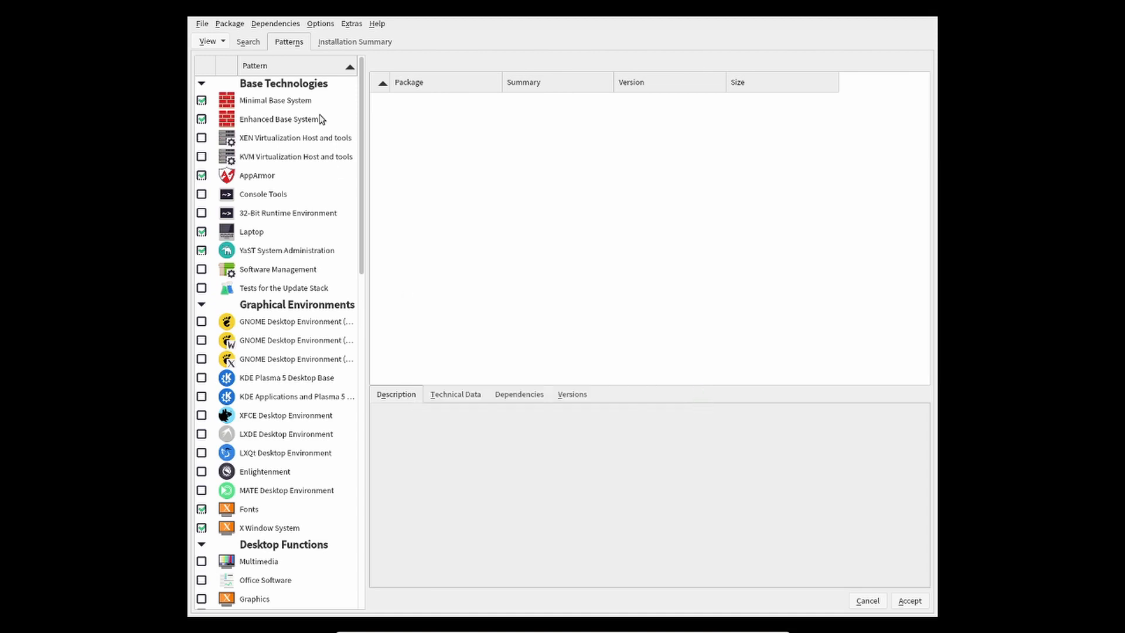
left_click(345, 23)
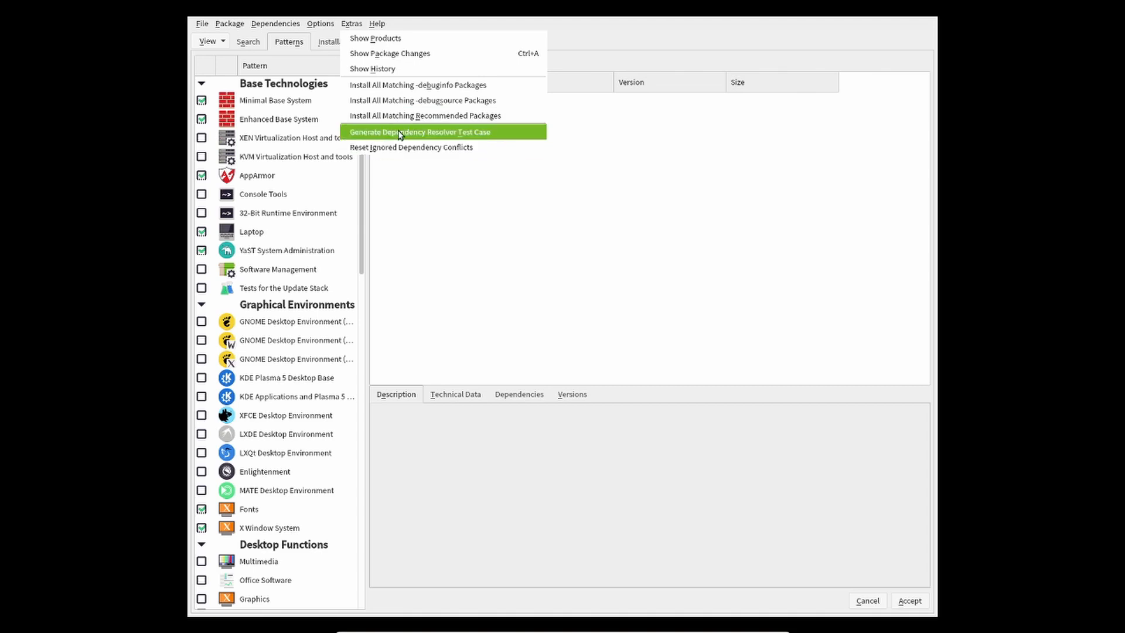
mouse_move(382, 25)
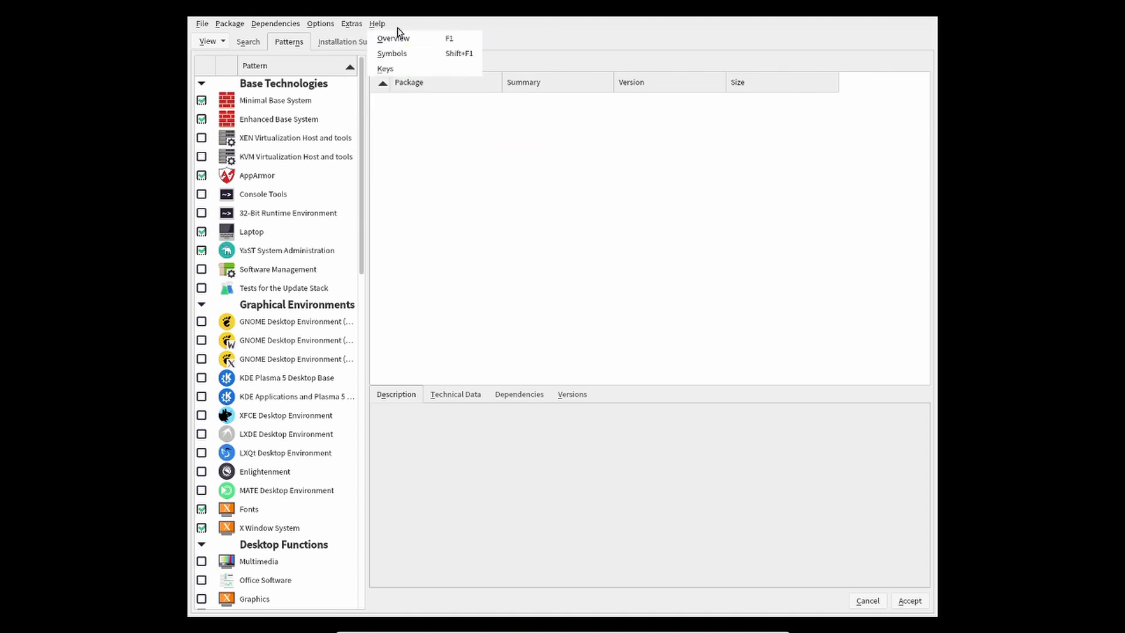
left_click(472, 179)
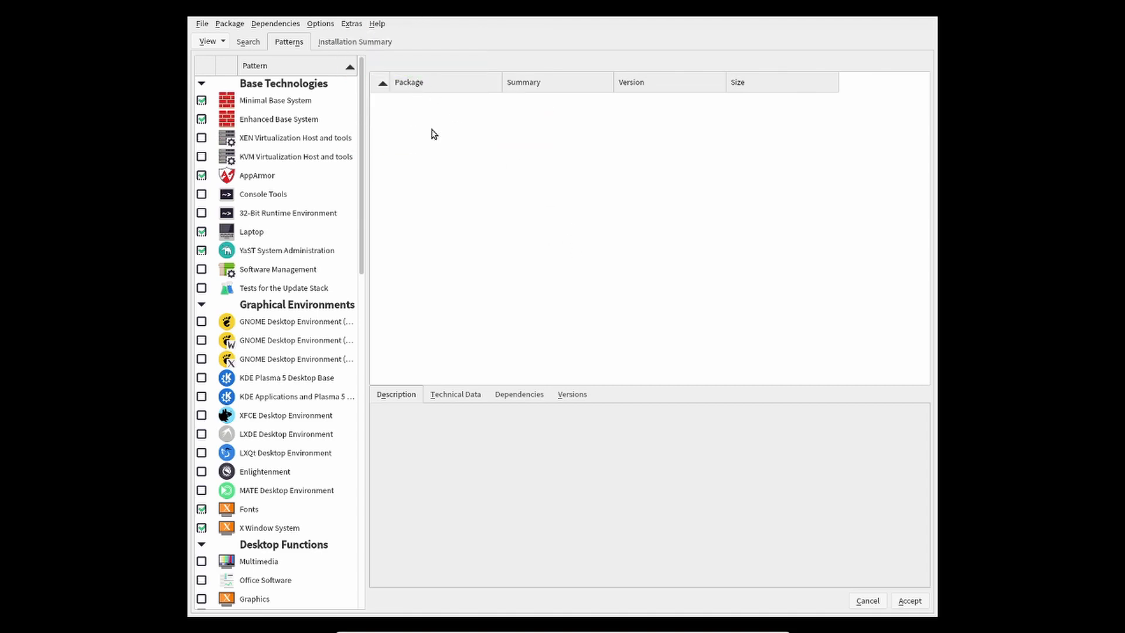
- Mark the XFCE Desktop Environment pattern for installation and review the packages it contains
left_click(255, 420)
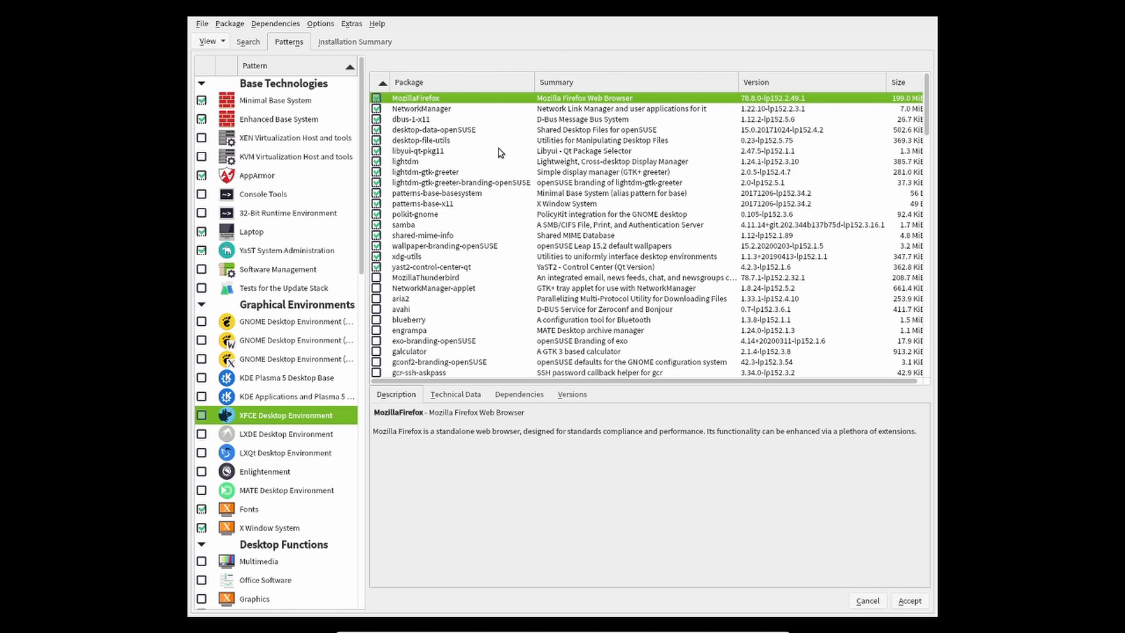
left_click(202, 415)
scroll(513, 352, "down", 4)
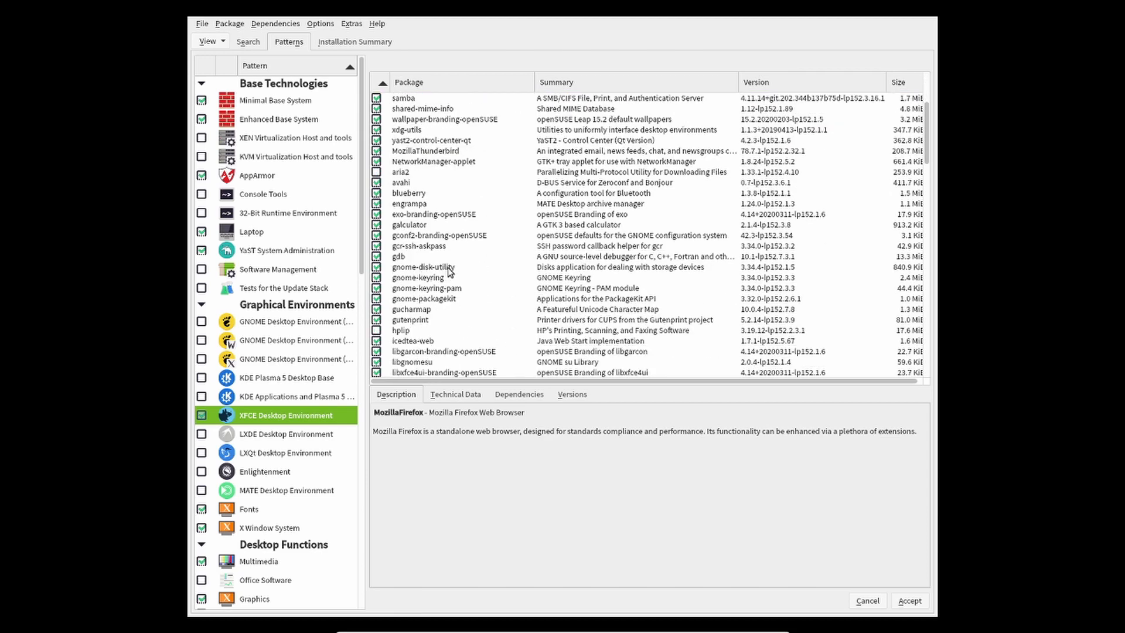
scroll(479, 279, "down", 2)
scroll(479, 280, "down", 7)
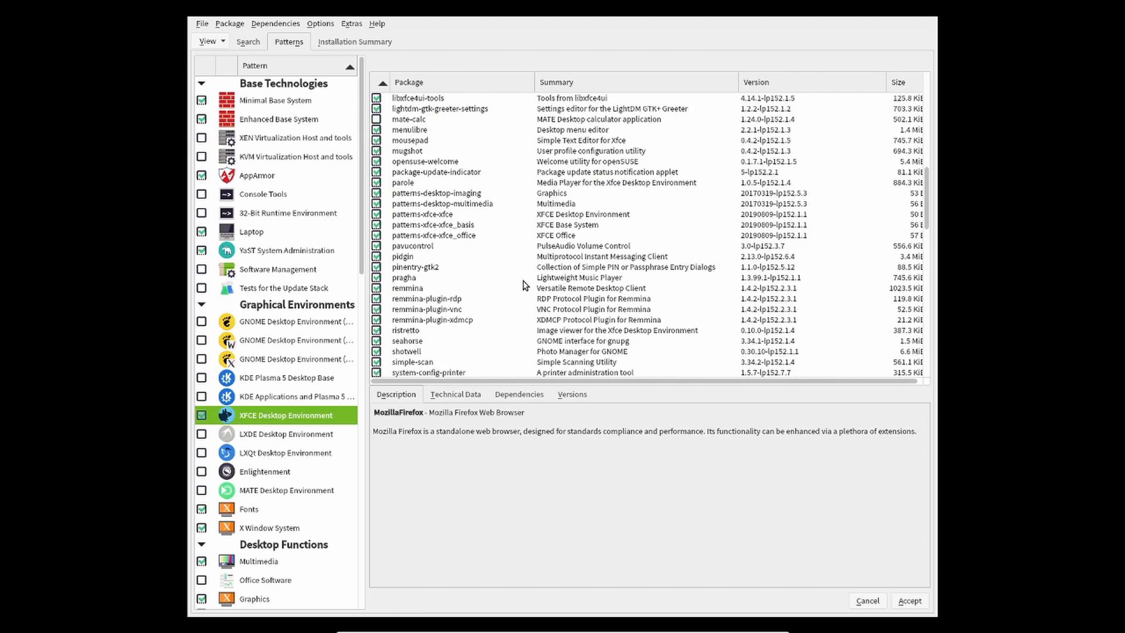
scroll(515, 359, "down", 1)
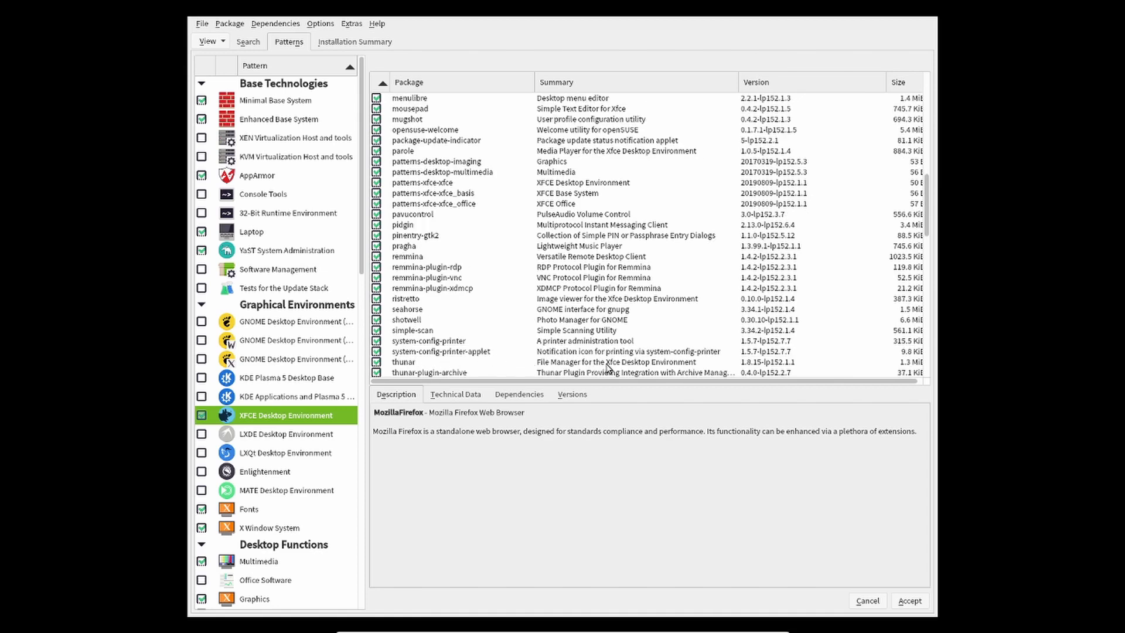
scroll(636, 333, "up", 3)
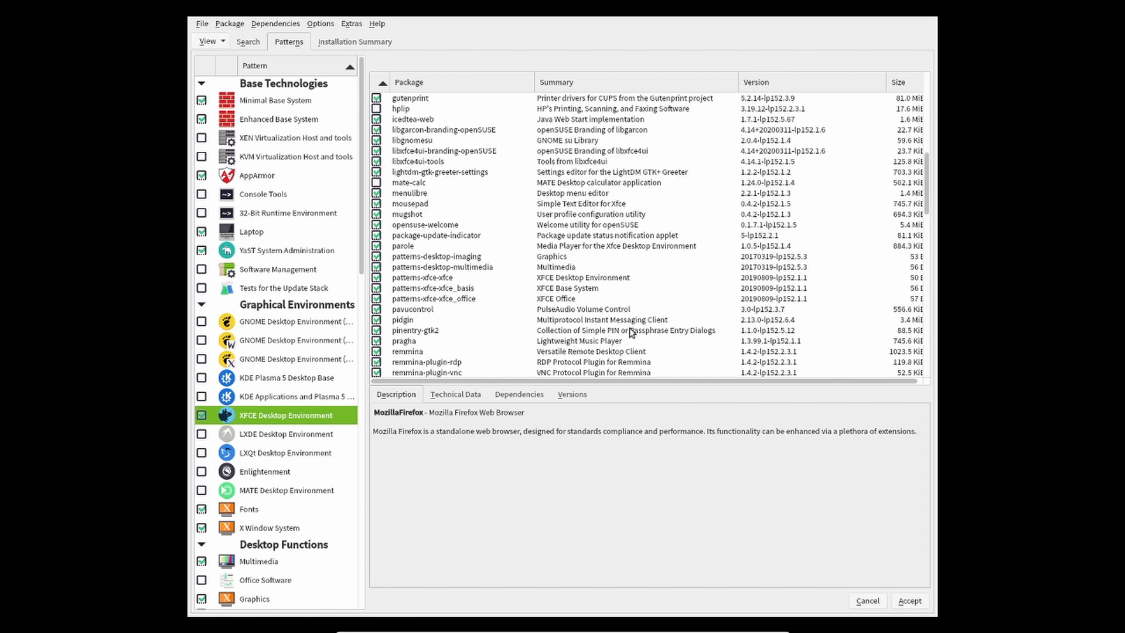
- View the software grouped by package classification, and view the list of languages
left_click(218, 44)
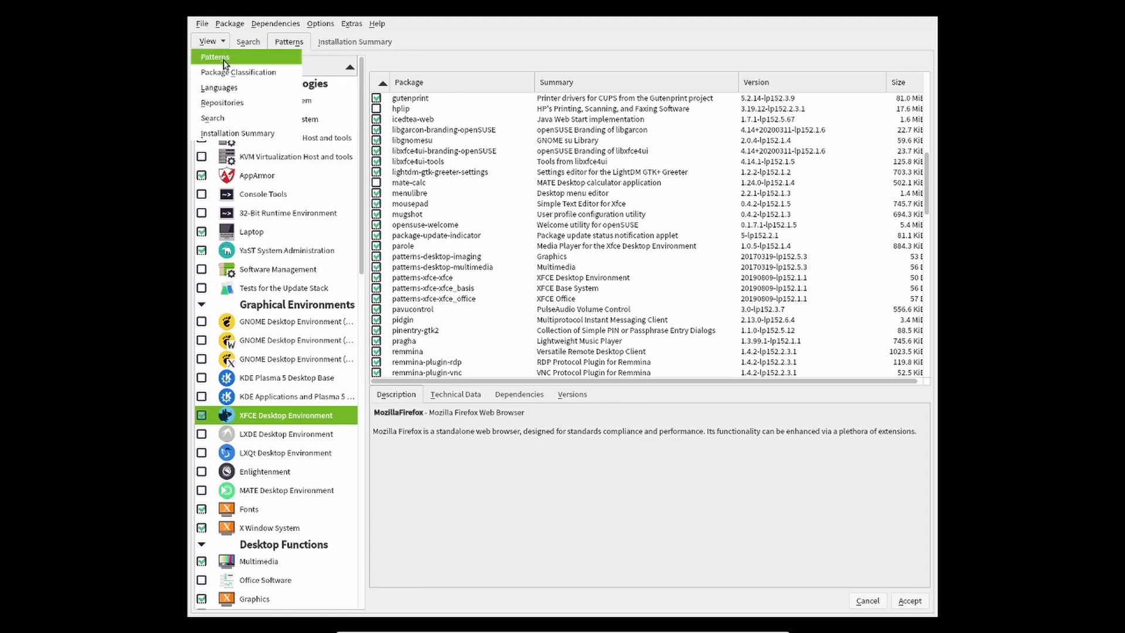
left_click(245, 73)
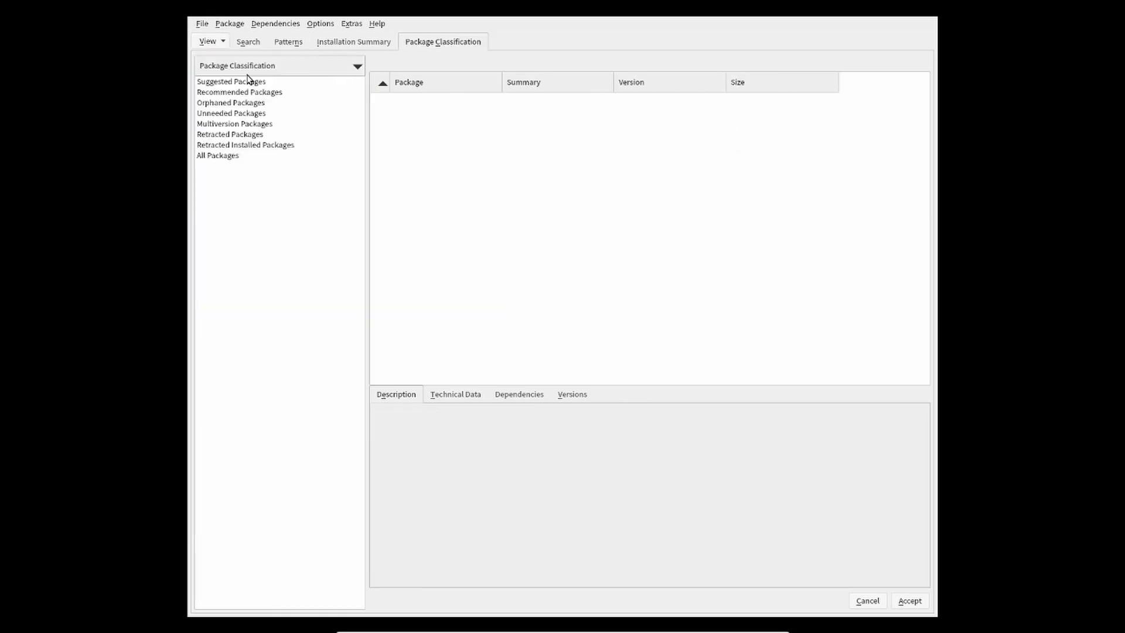
left_click(213, 45)
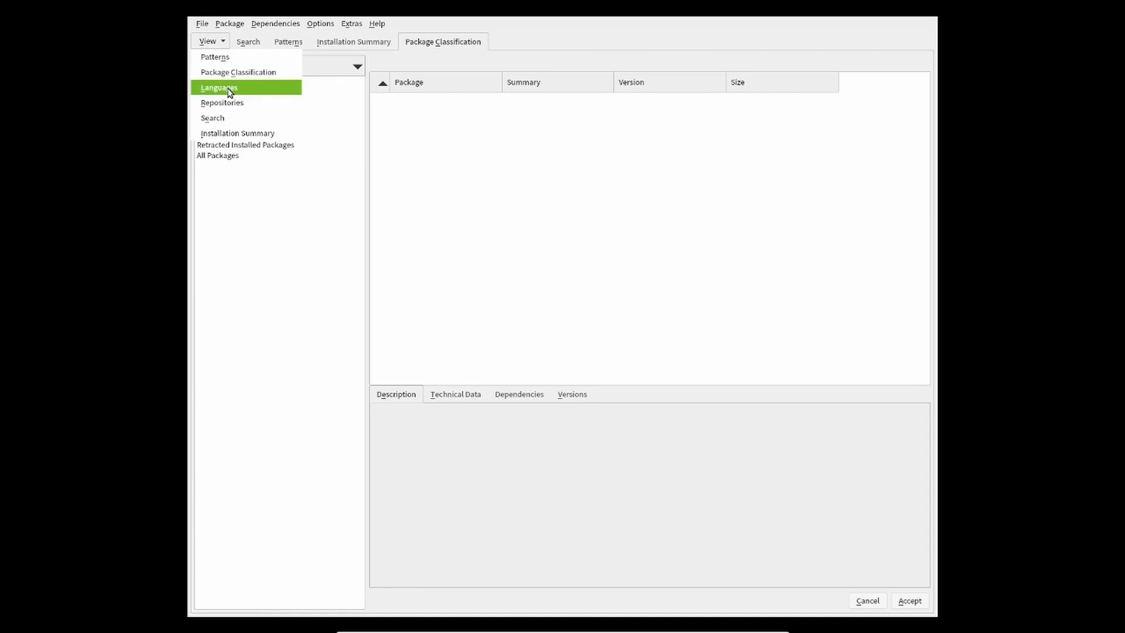
left_click(227, 92)
- List packages by repository and examine the Main Repository, Main Update, Non-OSS, Update (Non-Oss) and openSUSE-Leap-15.2-1 repositories
left_click(226, 45)
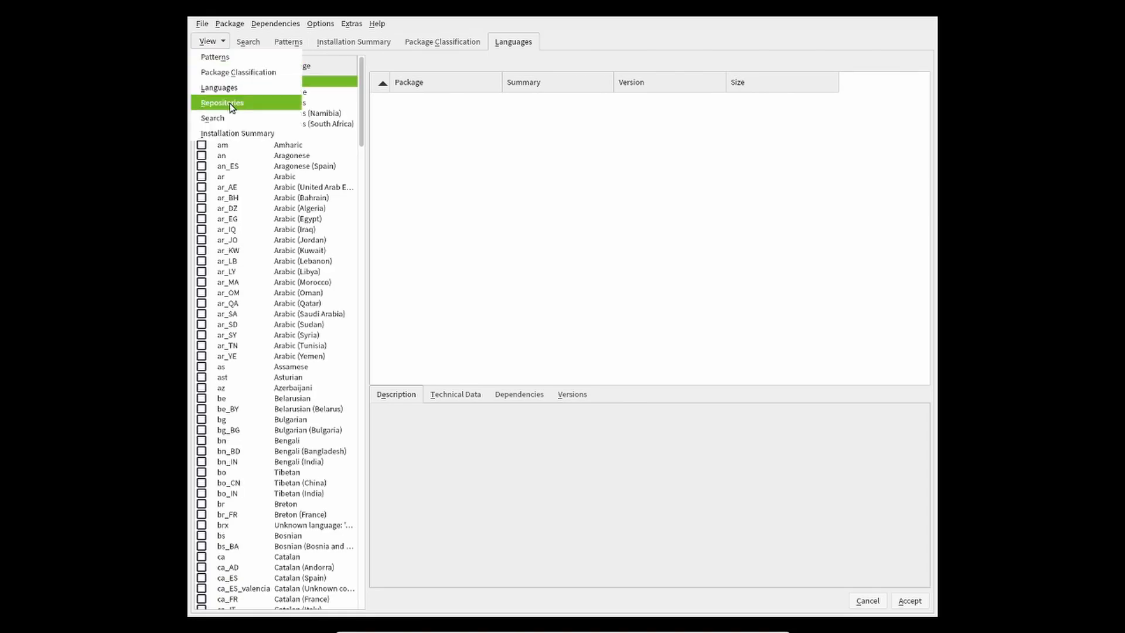
left_click(293, 107)
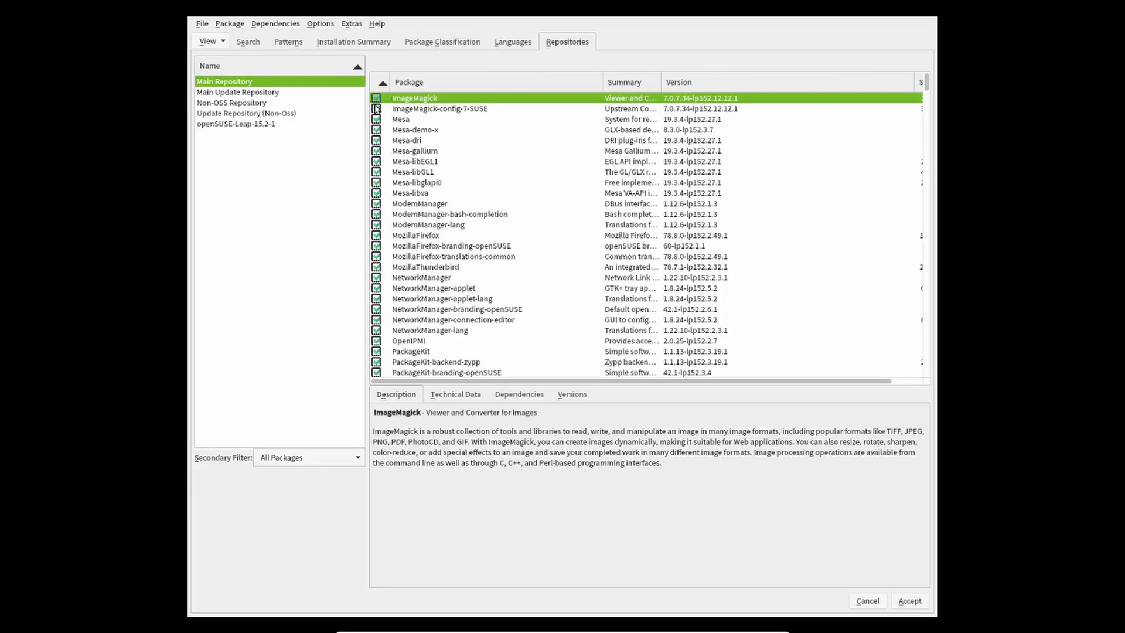
left_click(217, 93)
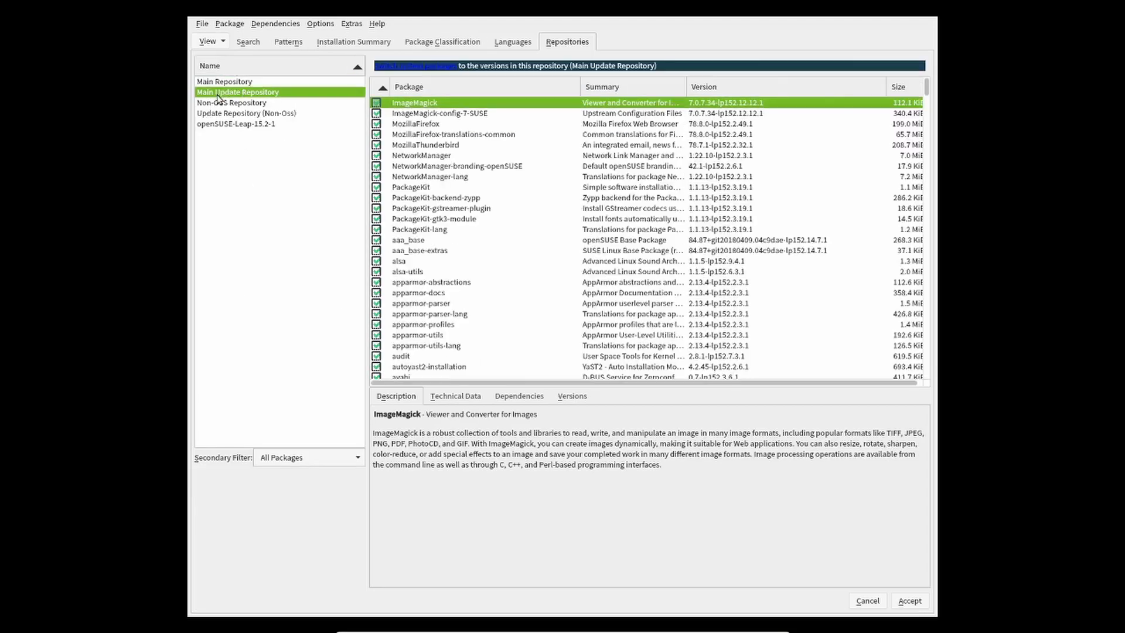
left_click(222, 105)
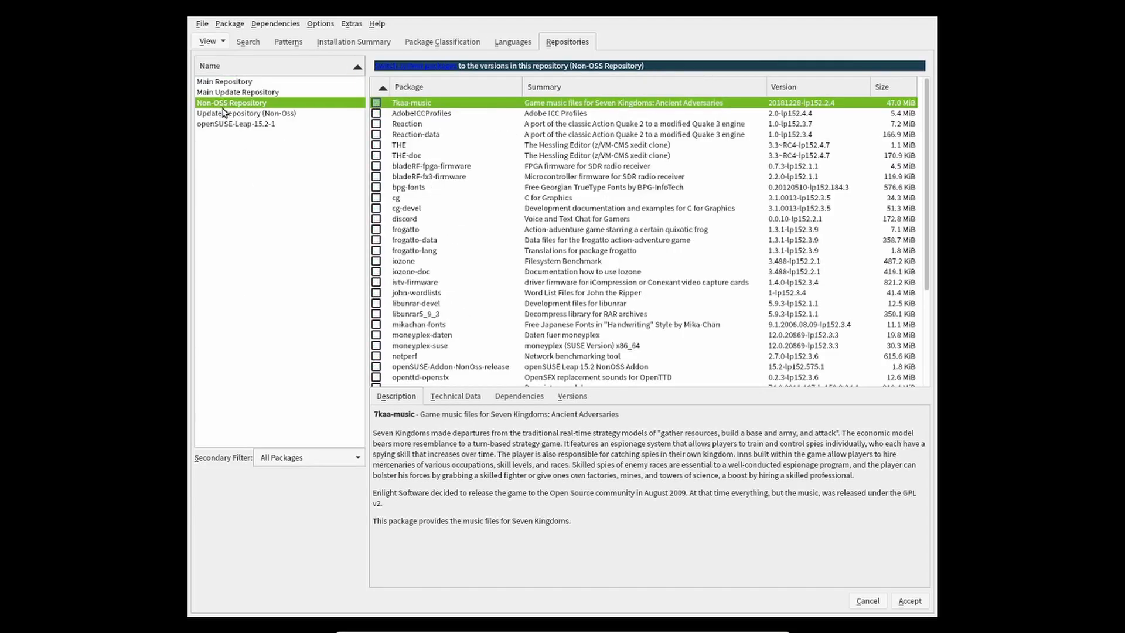
left_click(224, 114)
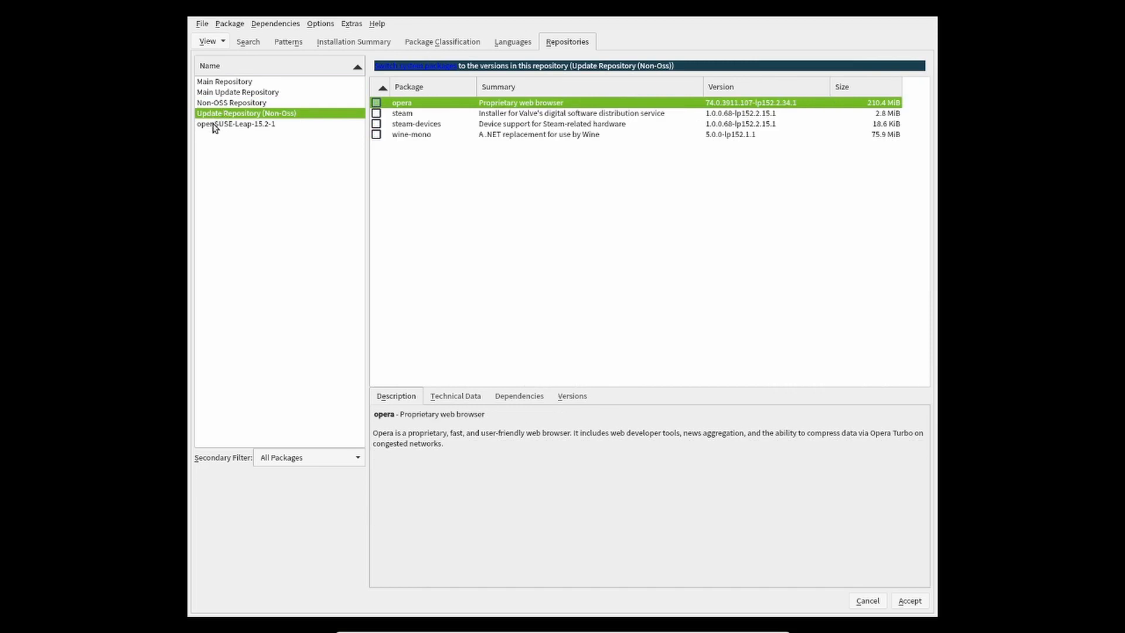
left_click(213, 124)
left_click(223, 115)
left_click(256, 125)
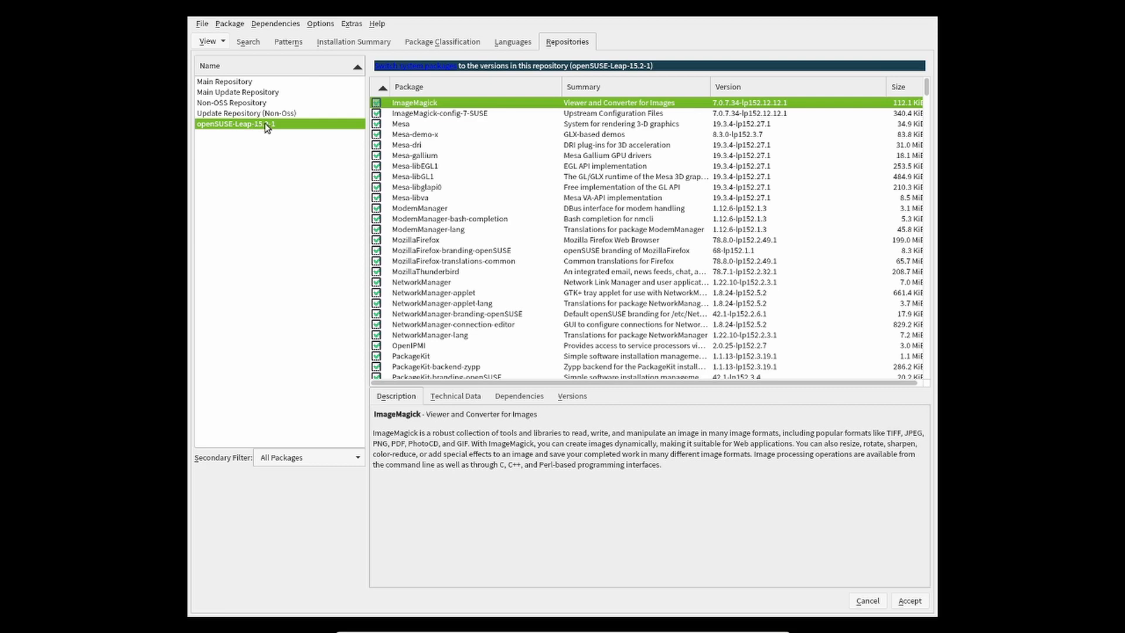
- Search the available packages for "wine" by name, keywords and summary
left_click(226, 42)
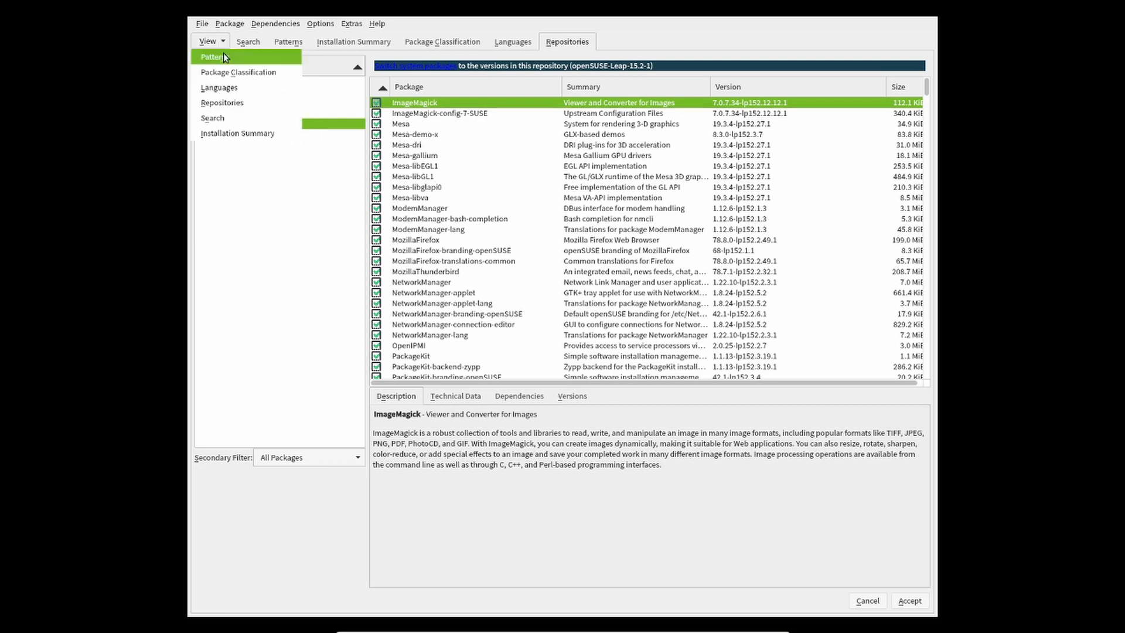
left_click(225, 118)
left_click(247, 74)
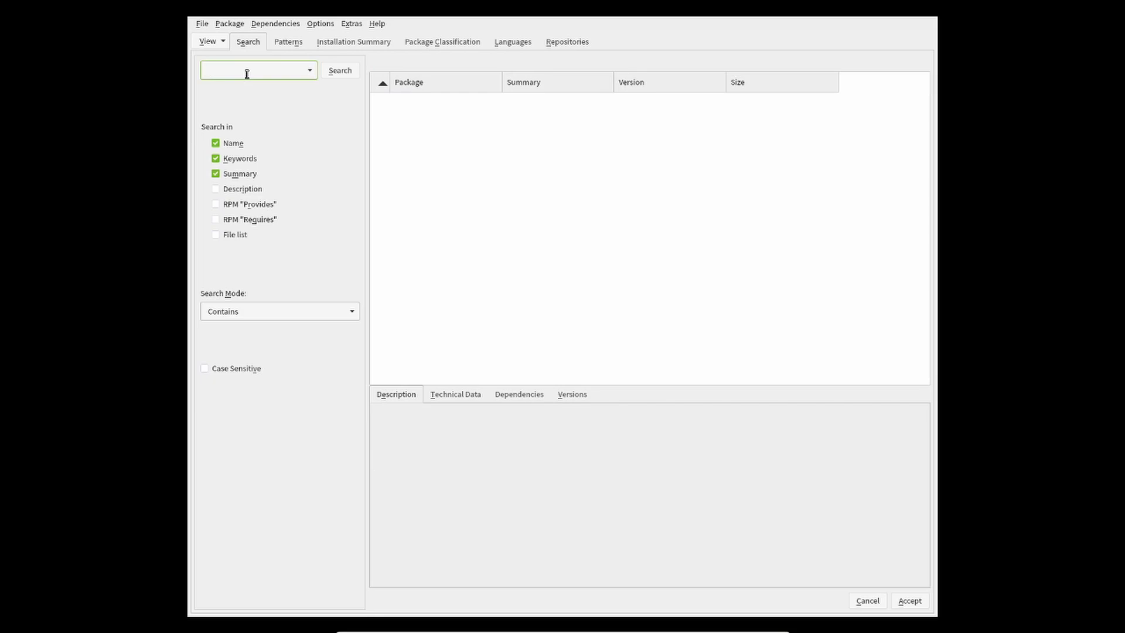
key("Return")
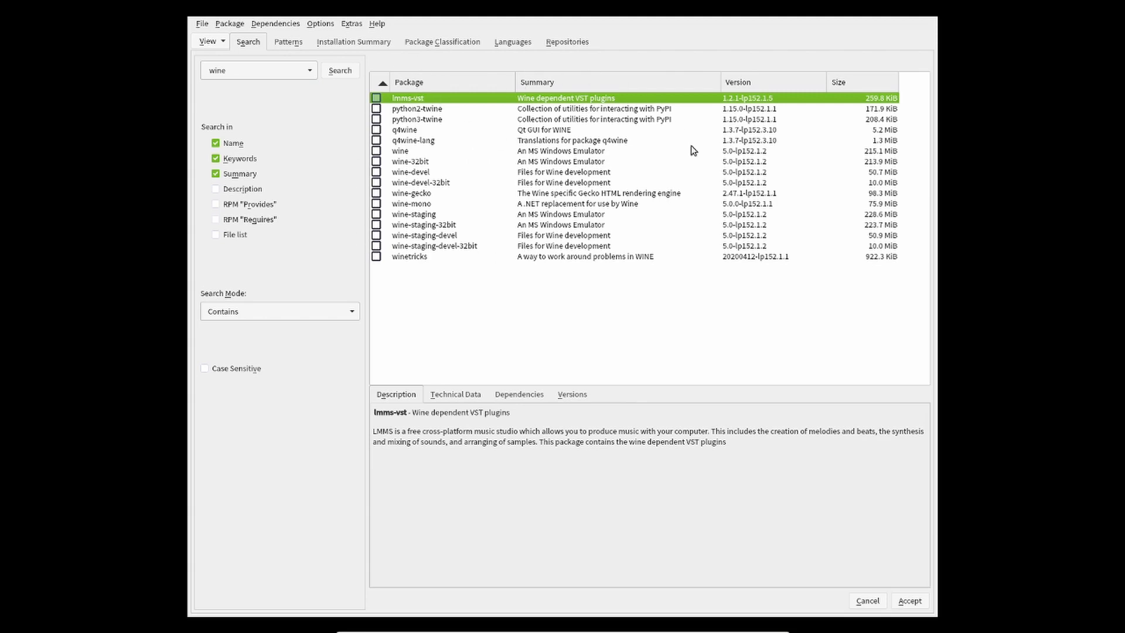
- Mark the wine package for installation, set it back to Do Not Install, and look at its other status options
left_click(377, 152)
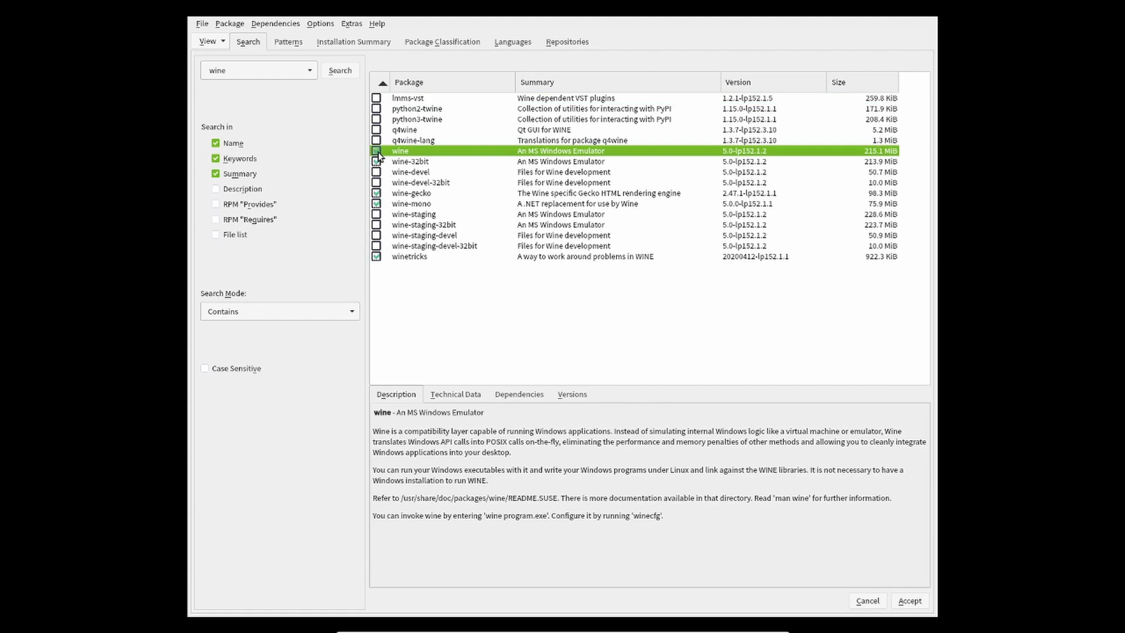
right_click(377, 153)
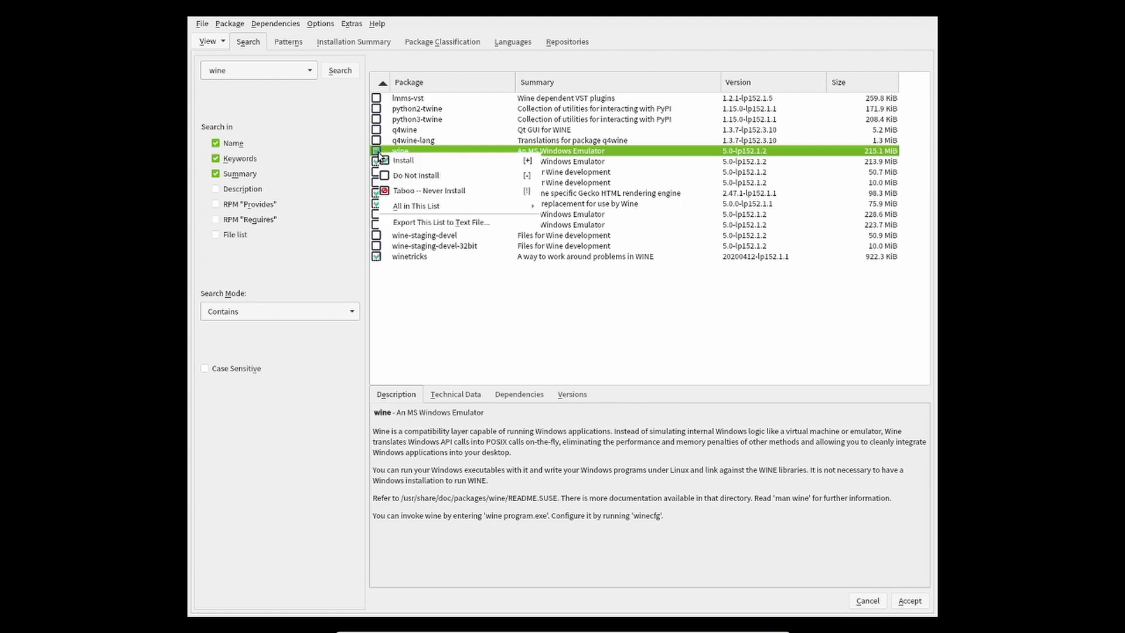
left_click(445, 176)
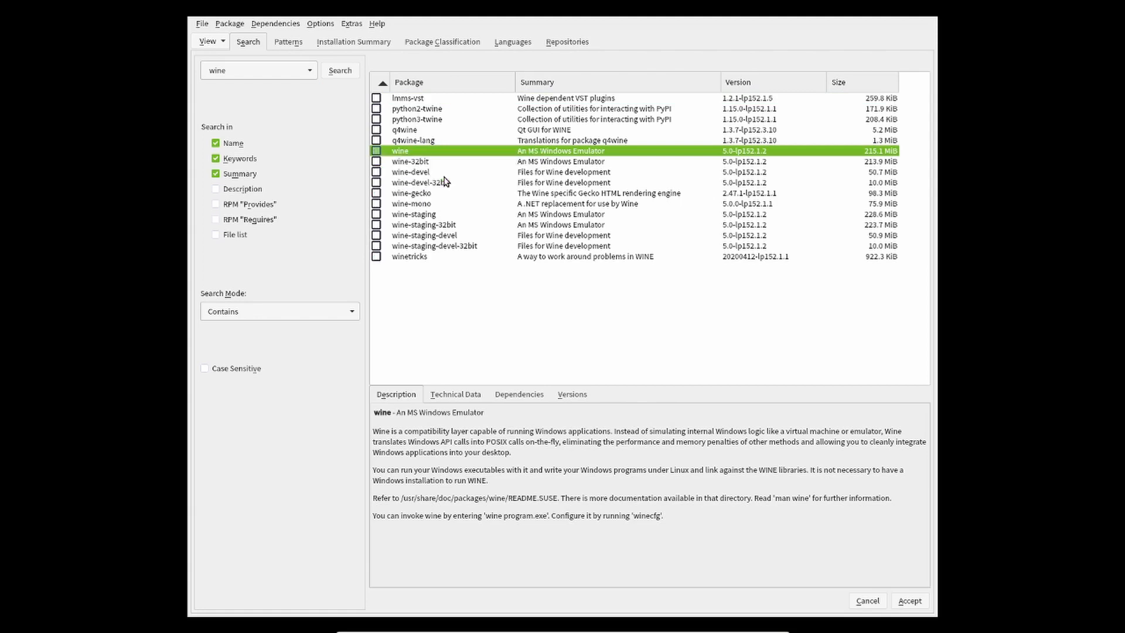
right_click(376, 151)
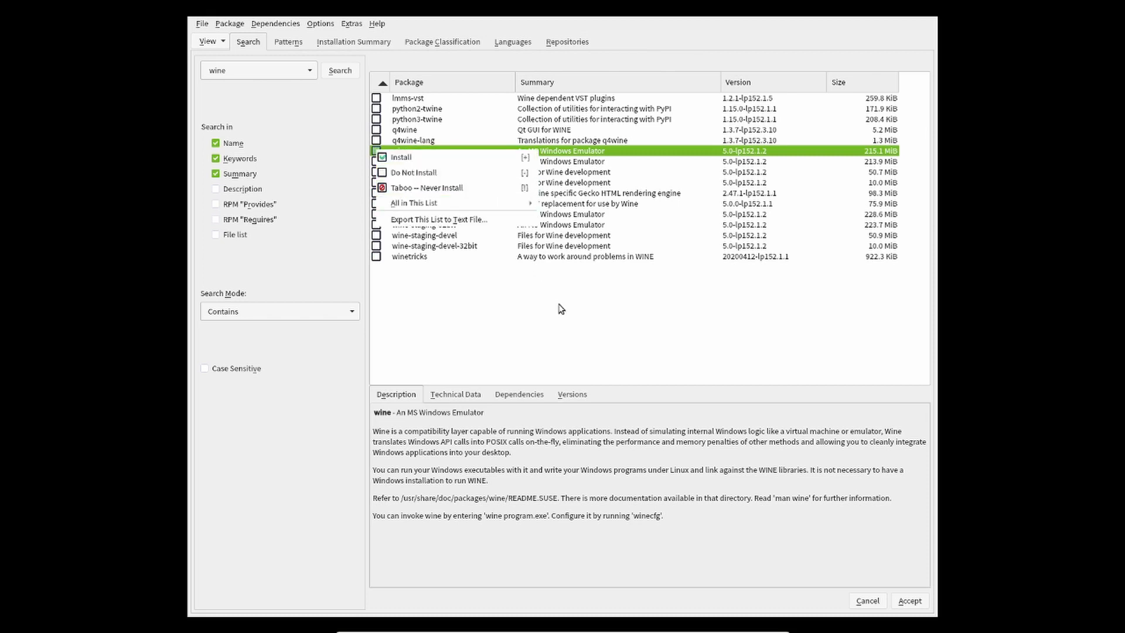
left_click(579, 324)
- Search the packages for "libreoffice" and read the description of the libreoffice framework package
double_click(240, 71)
type("libreoffice")
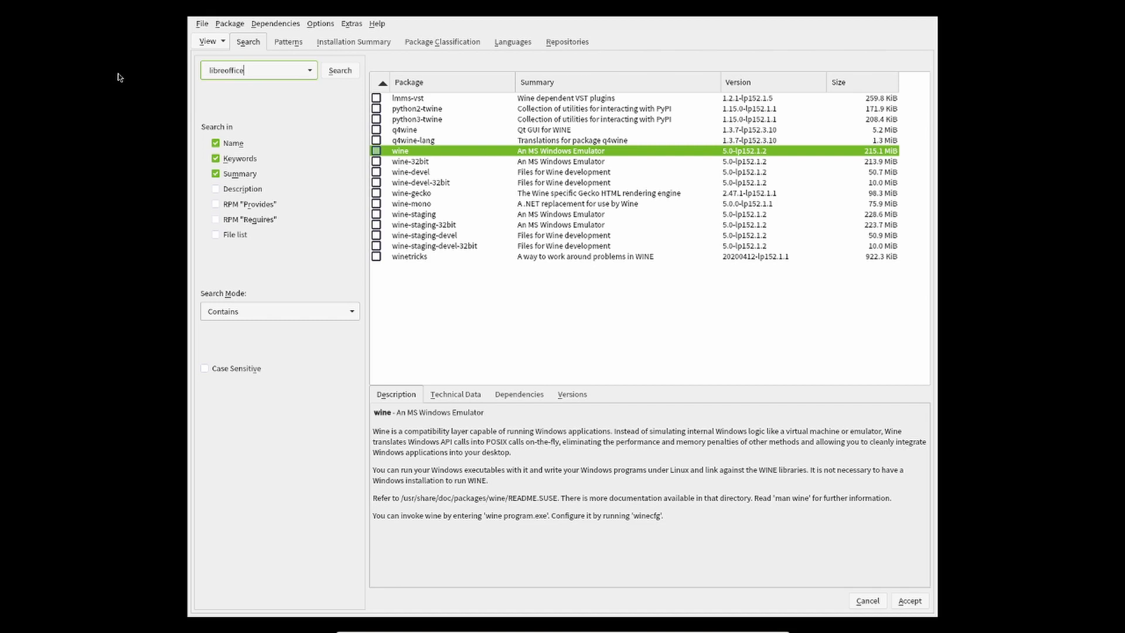
key("Return")
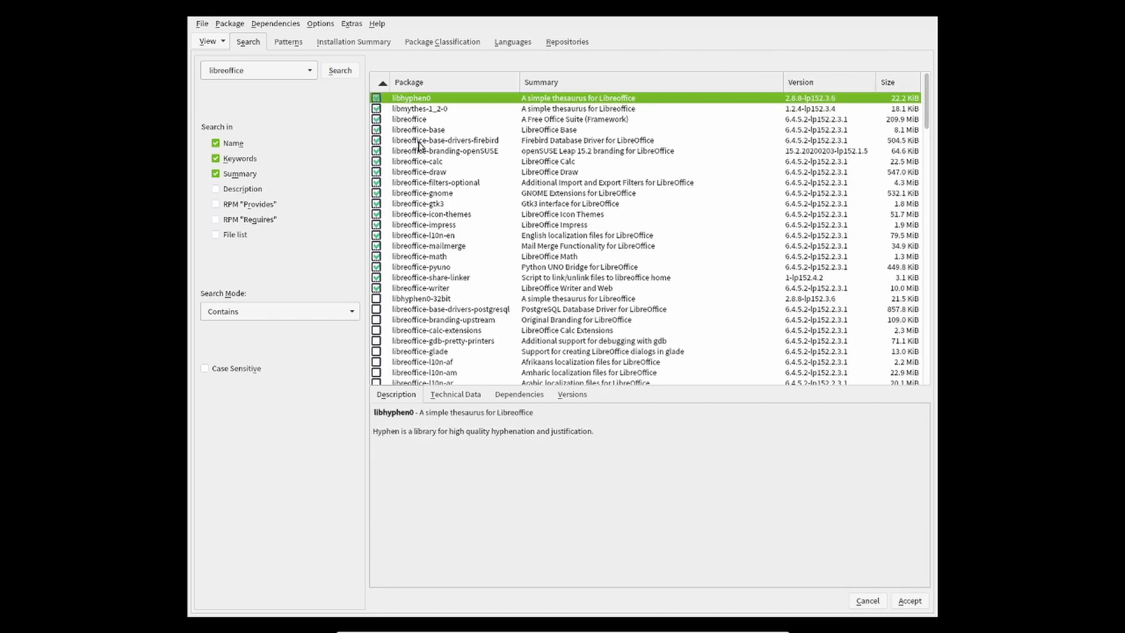
left_click(408, 121)
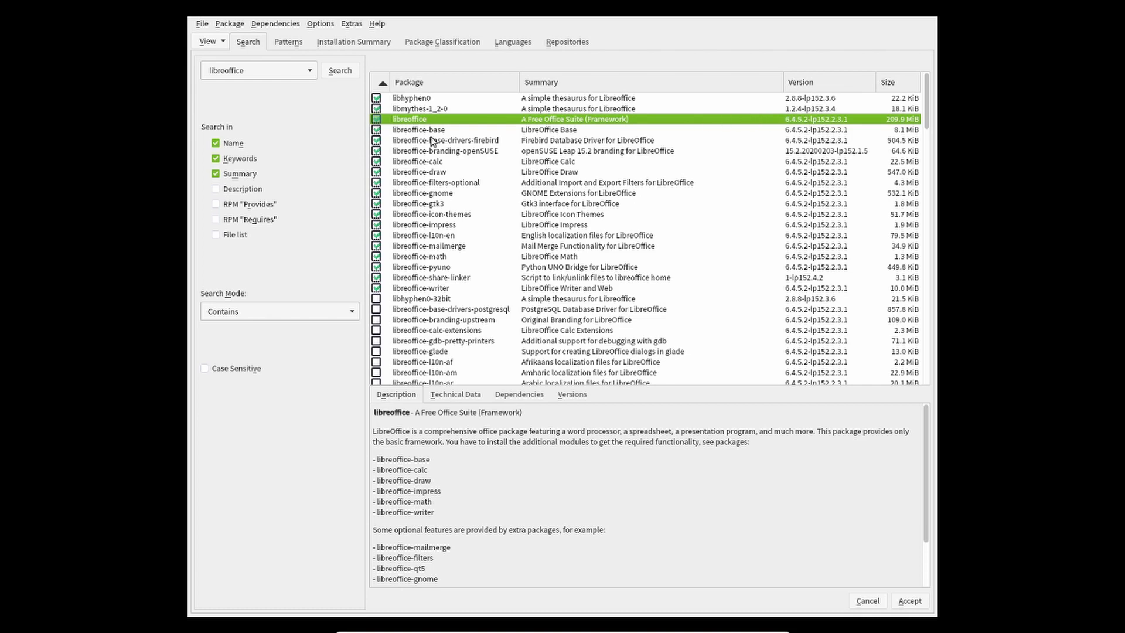
- Mark the libreoffice package as Taboo -- Never Install, and set it back to Install
right_click(388, 119)
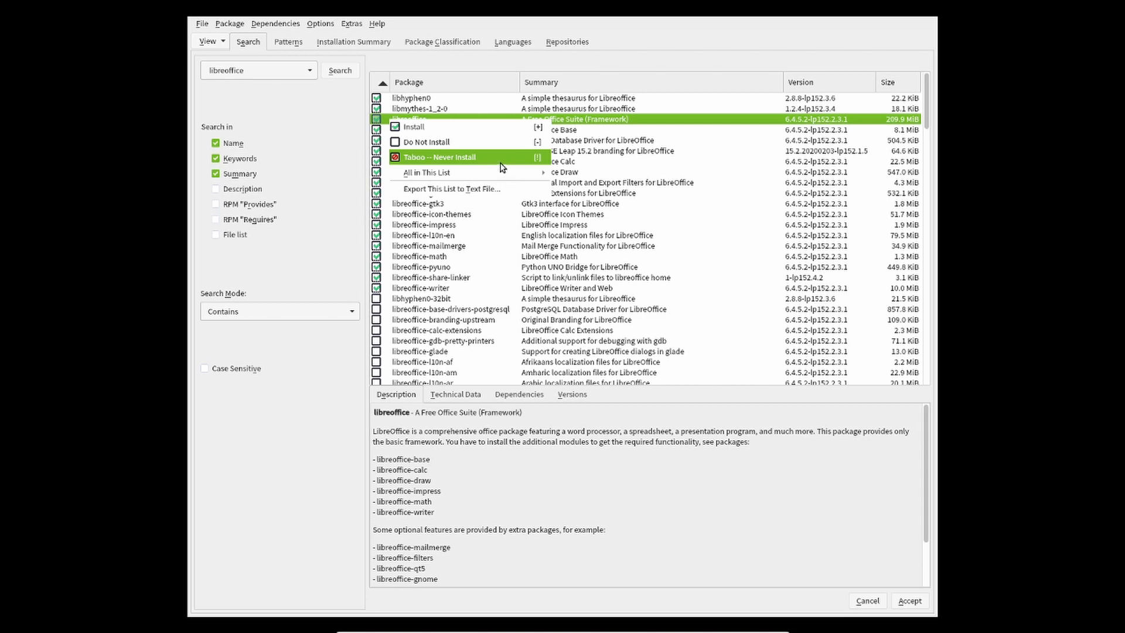
left_click(621, 62)
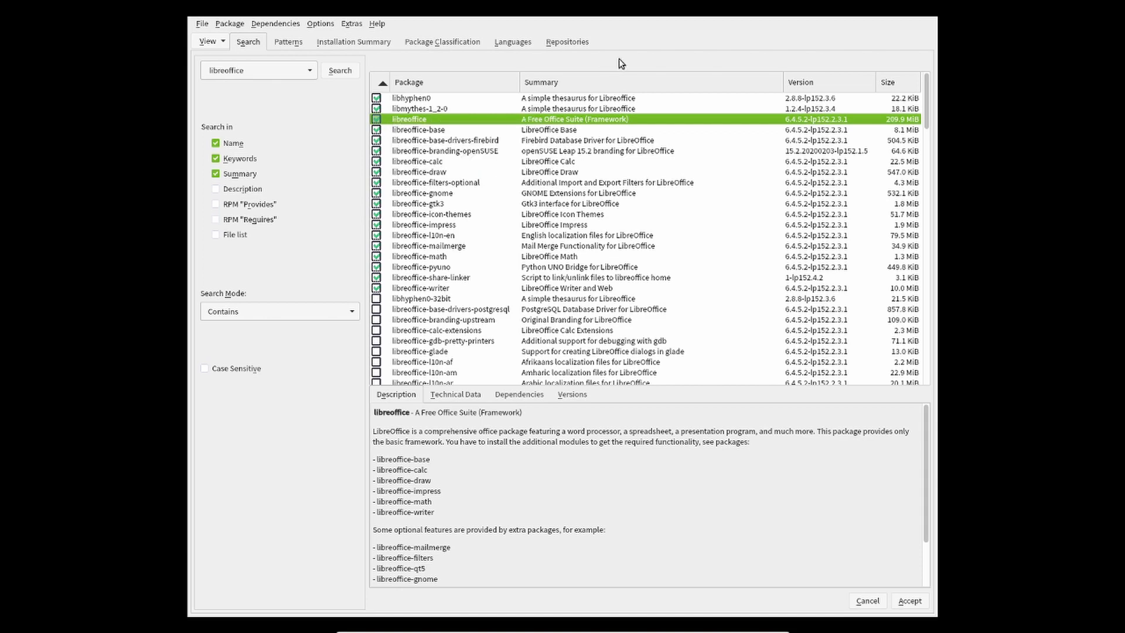
right_click(382, 120)
left_click(396, 159)
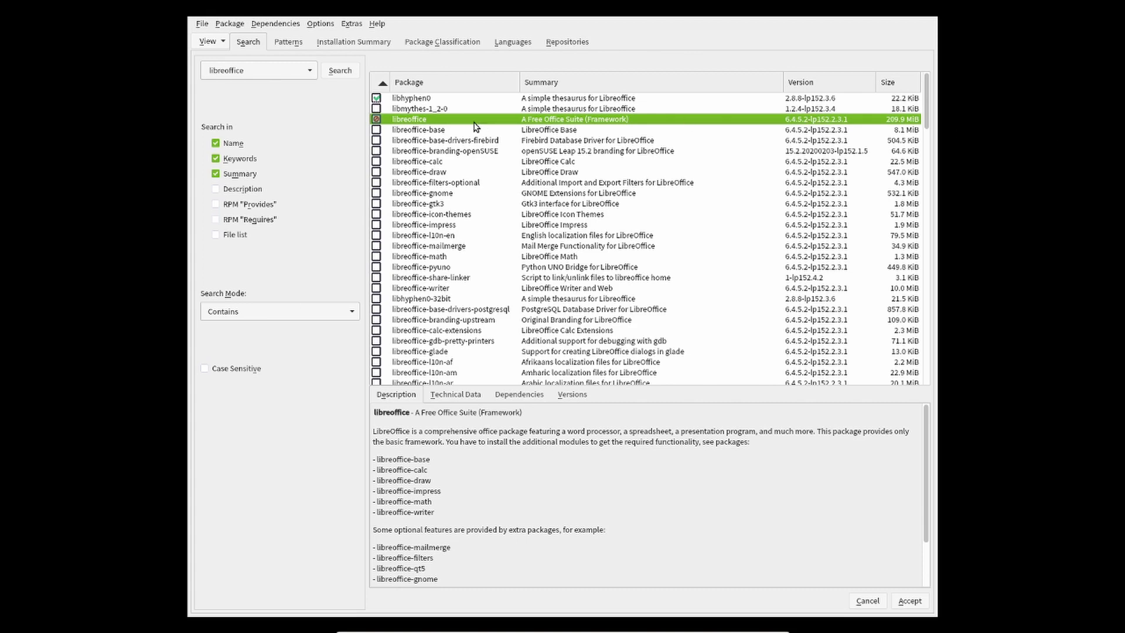
right_click(413, 122)
left_click(441, 146)
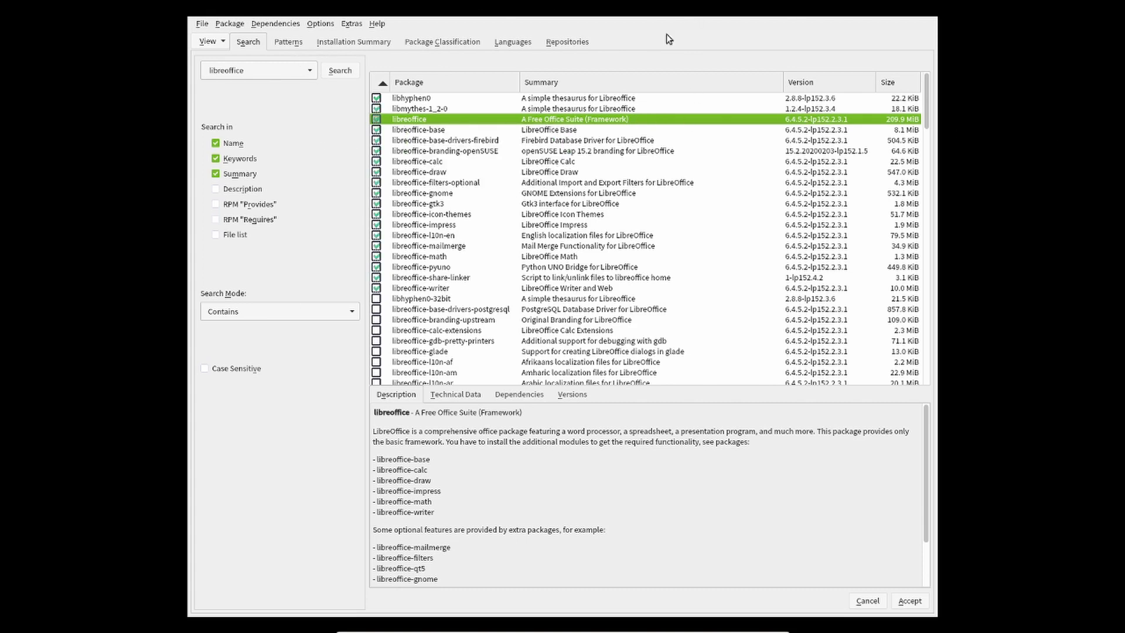
- Return to the patterns overview, accept the package selection with the XFCE Desktop Environment, and approve the automatic dependency changes
left_click(222, 45)
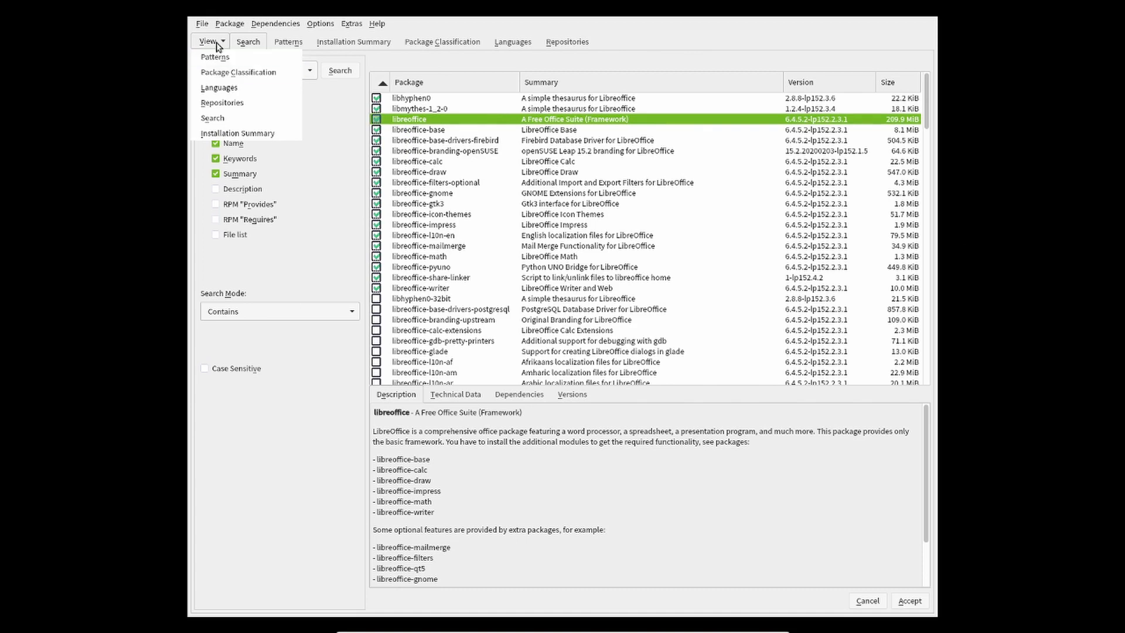
left_click(225, 56)
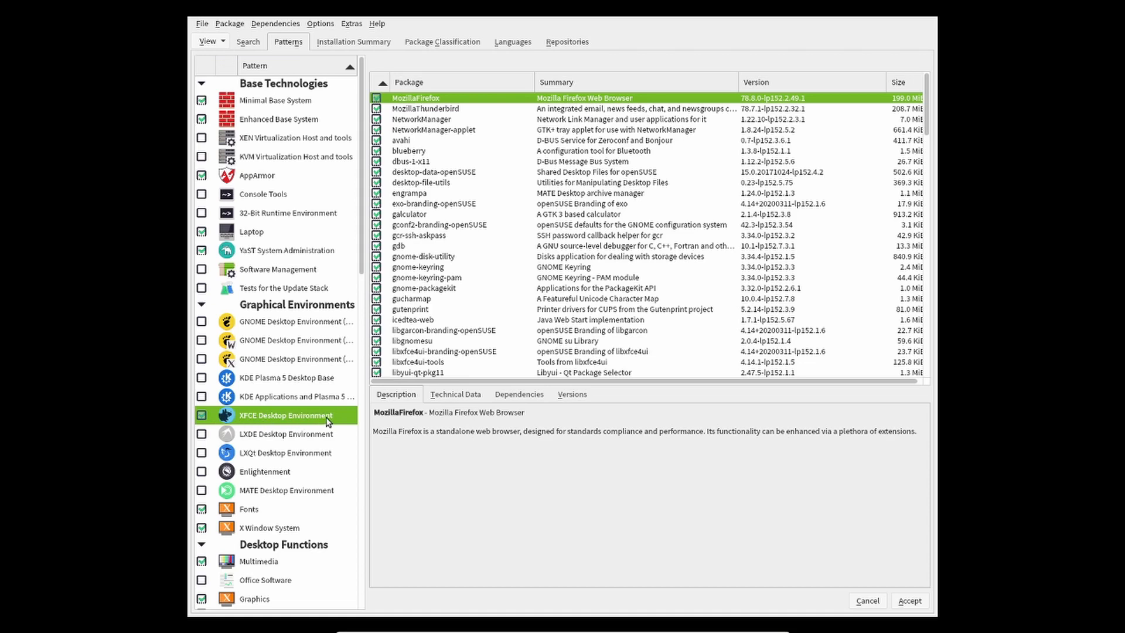
mouse_move(332, 422)
left_click(920, 602)
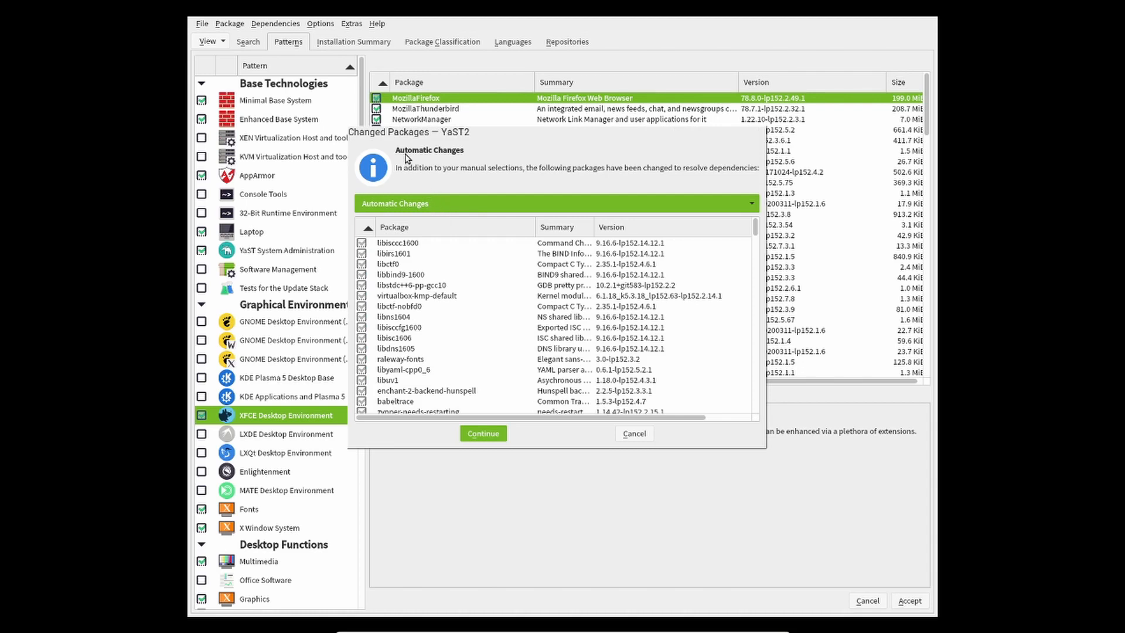
scroll(475, 308, "down", 10)
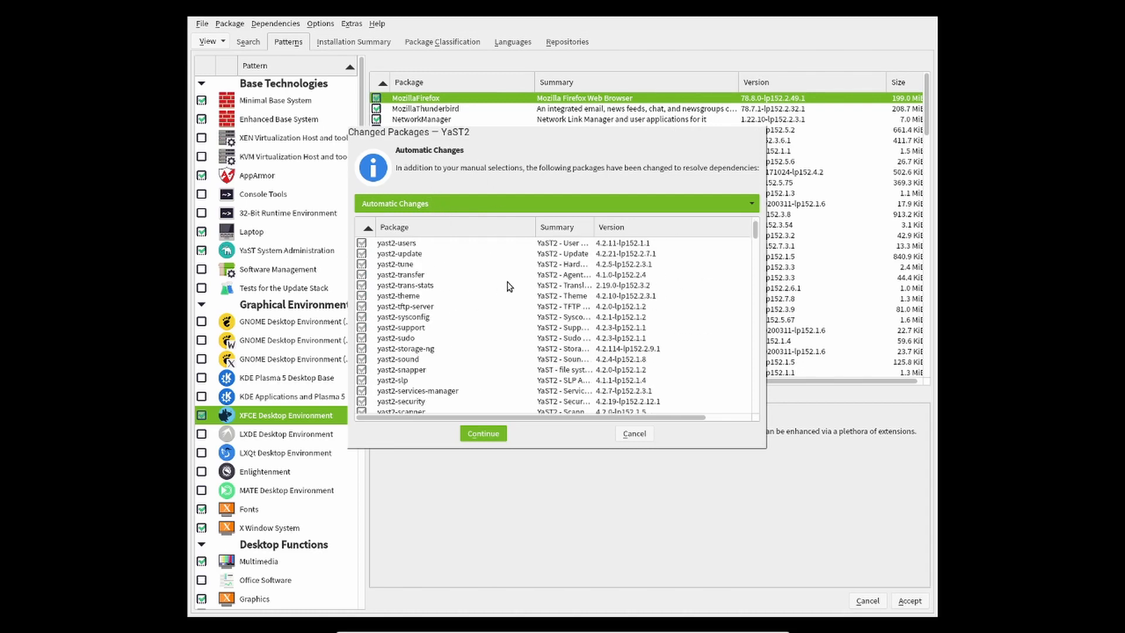
left_click_drag(758, 232, 748, 211)
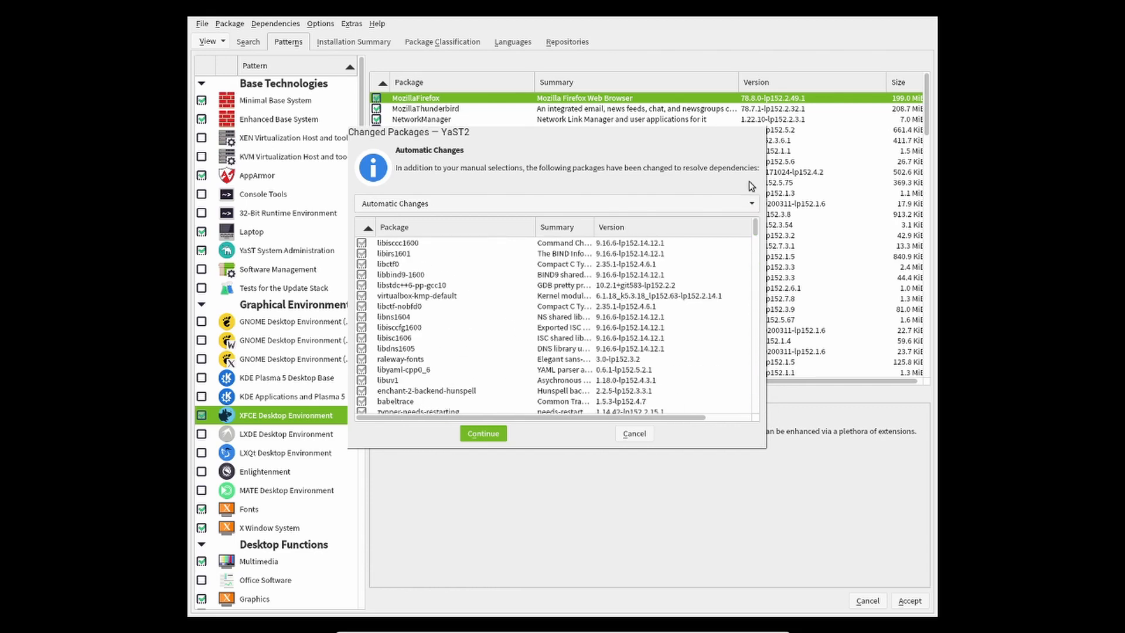
left_click(483, 432)
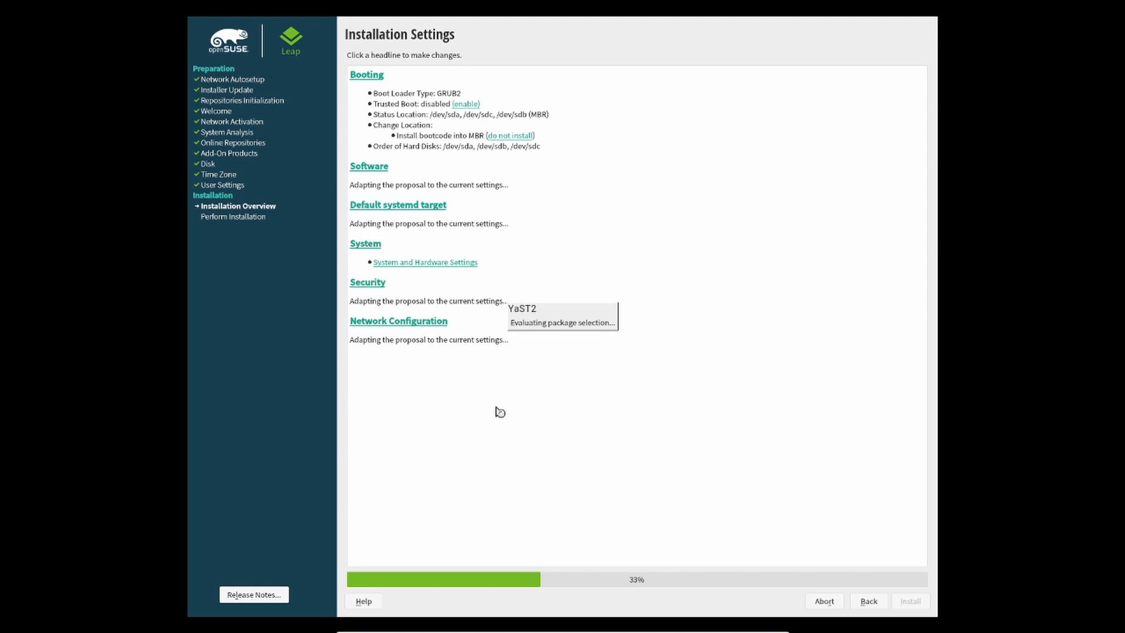
- Reopen the software selection, check the chosen patterns and the disk usage, and confirm it
left_click(372, 168)
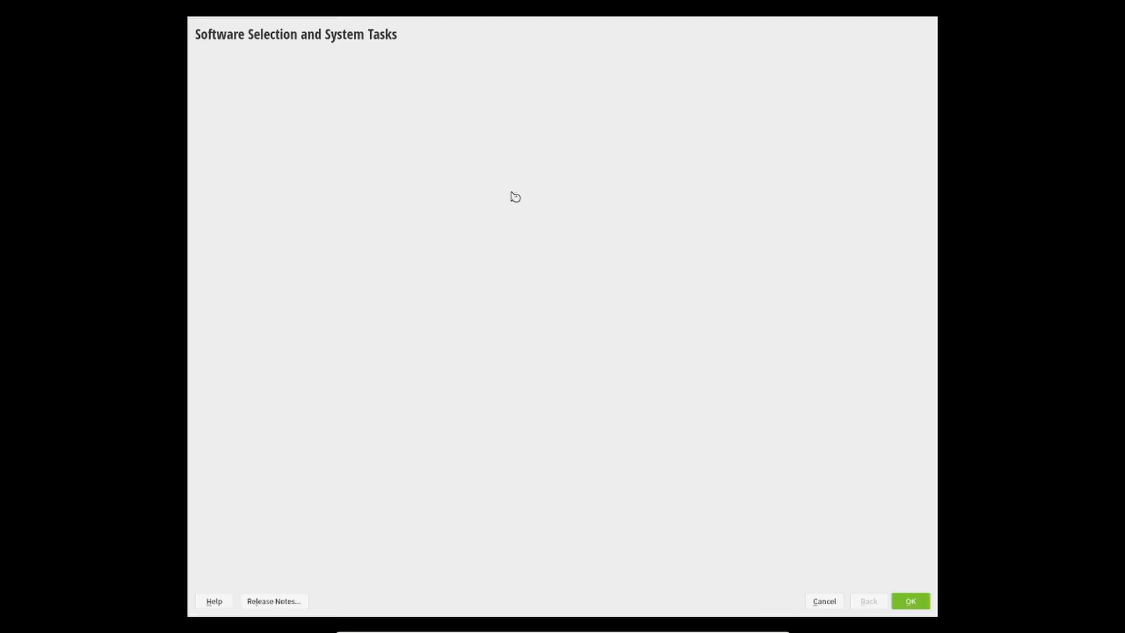
left_click_drag(419, 75, 418, 121)
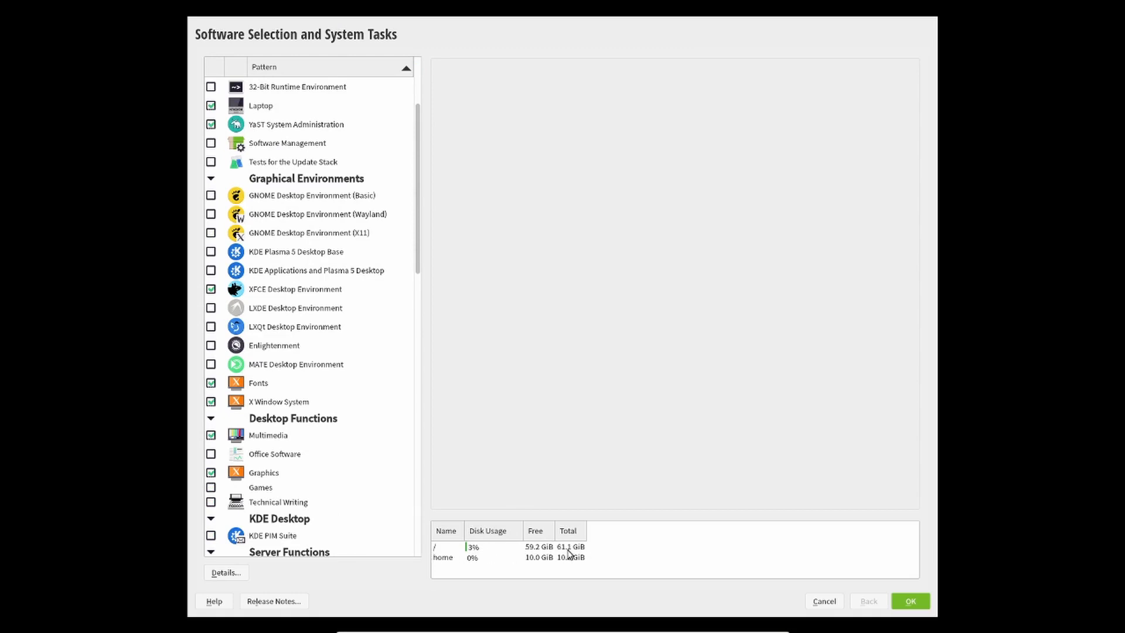
left_click(909, 602)
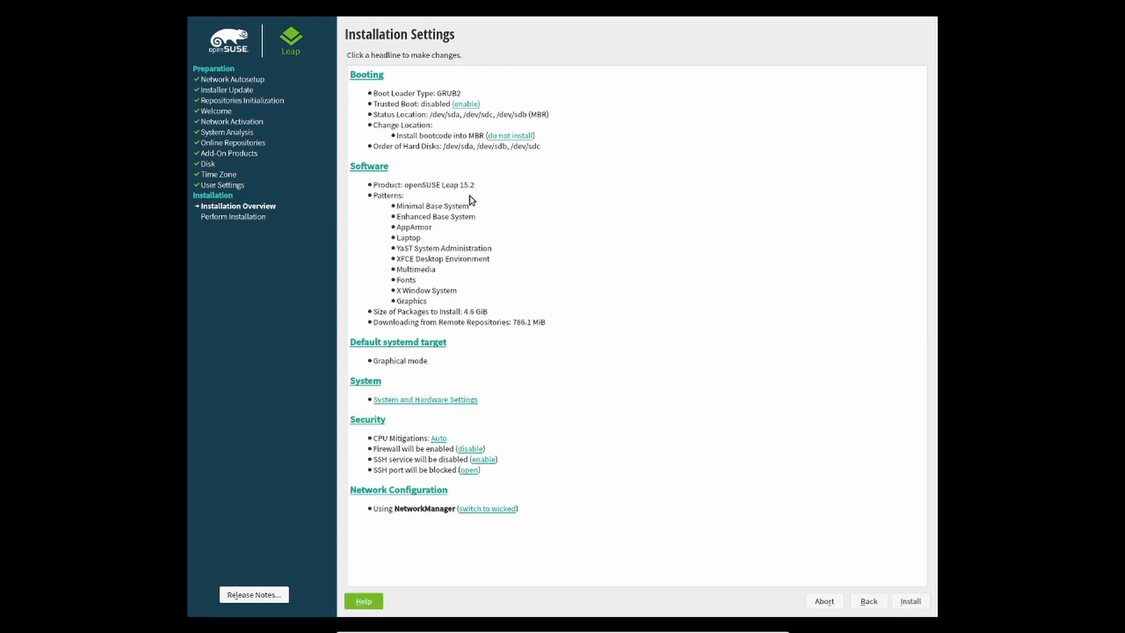
- Review the software patterns, the size of packages to install and the remote download size in the installation settings
left_click_drag(395, 259, 493, 265)
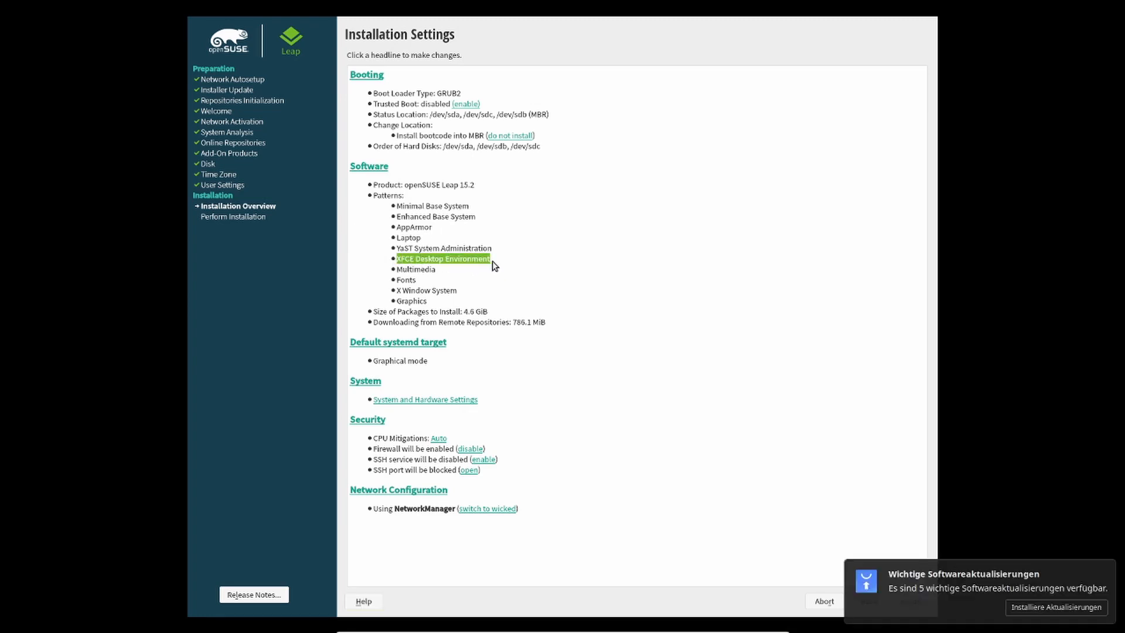
left_click_drag(396, 270, 456, 305)
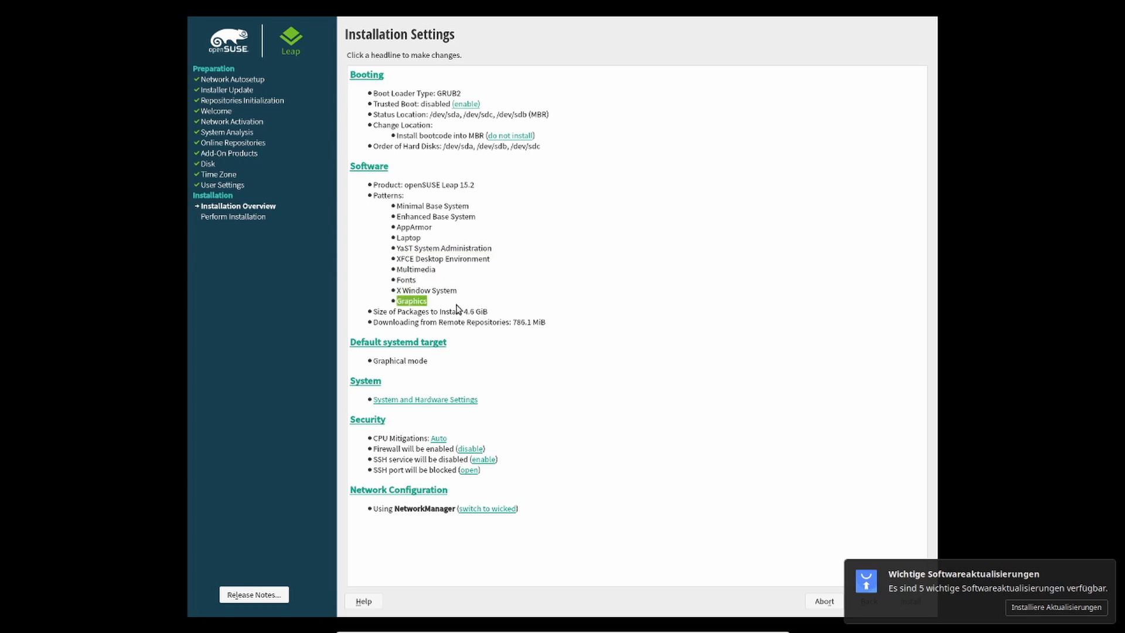
left_click(566, 259)
left_click_drag(372, 312, 489, 318)
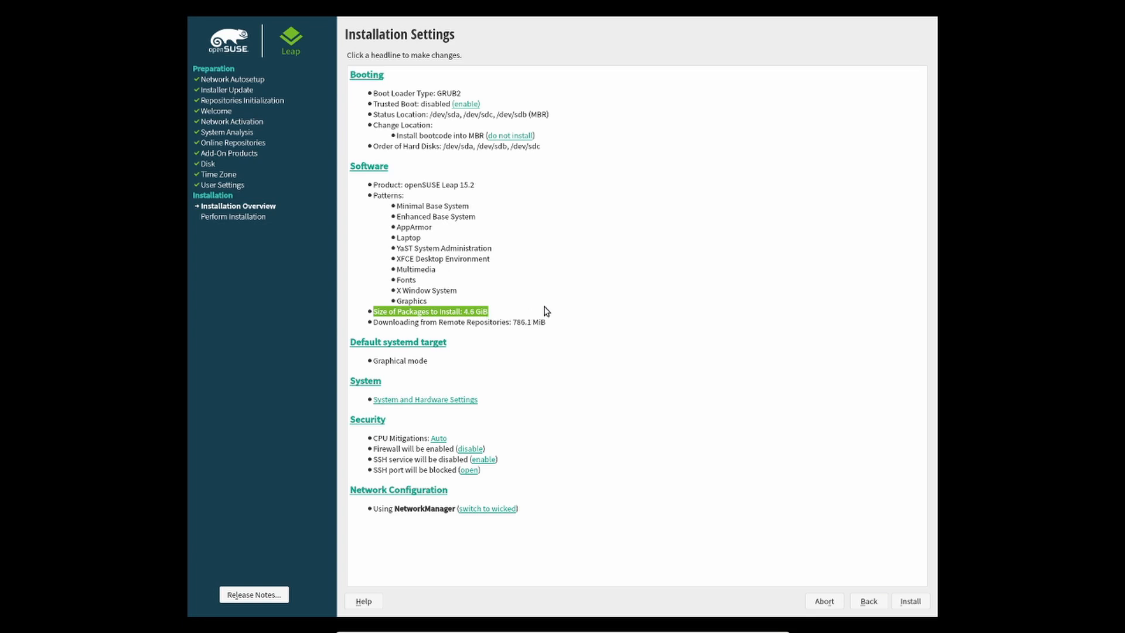
left_click_drag(376, 323, 514, 324)
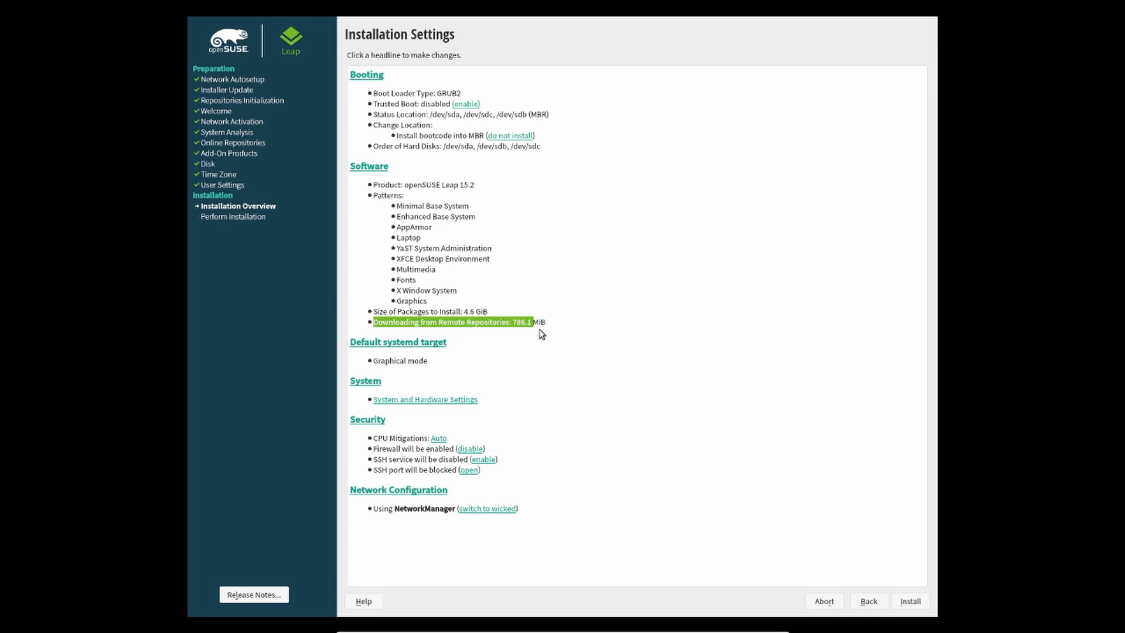
left_click(547, 323)
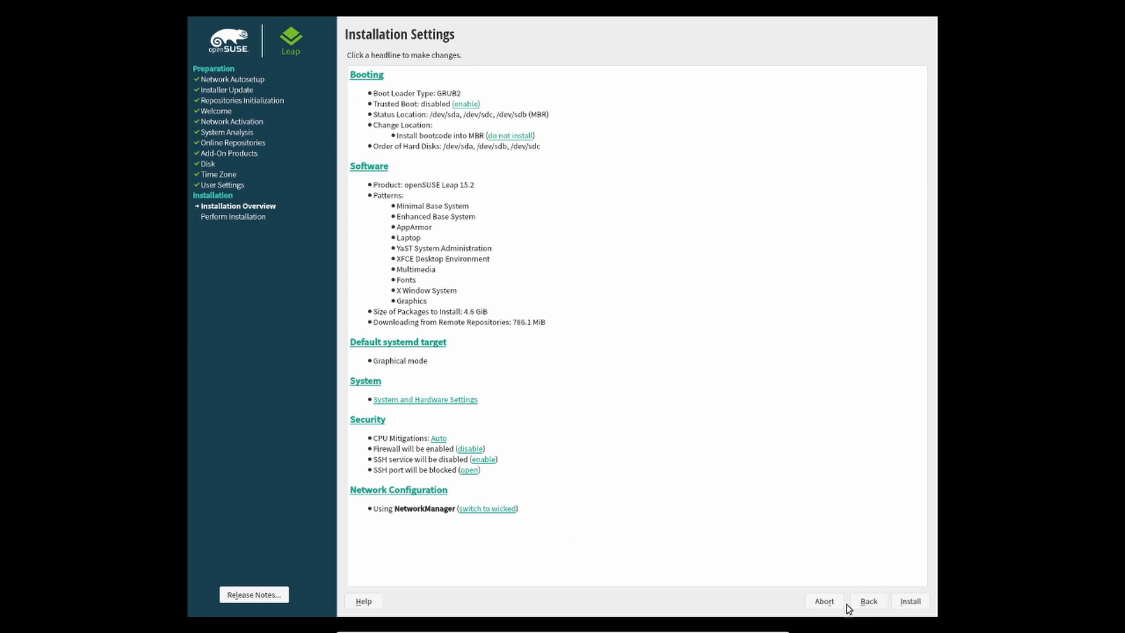
- Start the installation and confirm that the hard disk partitions may be modified
left_click(916, 604)
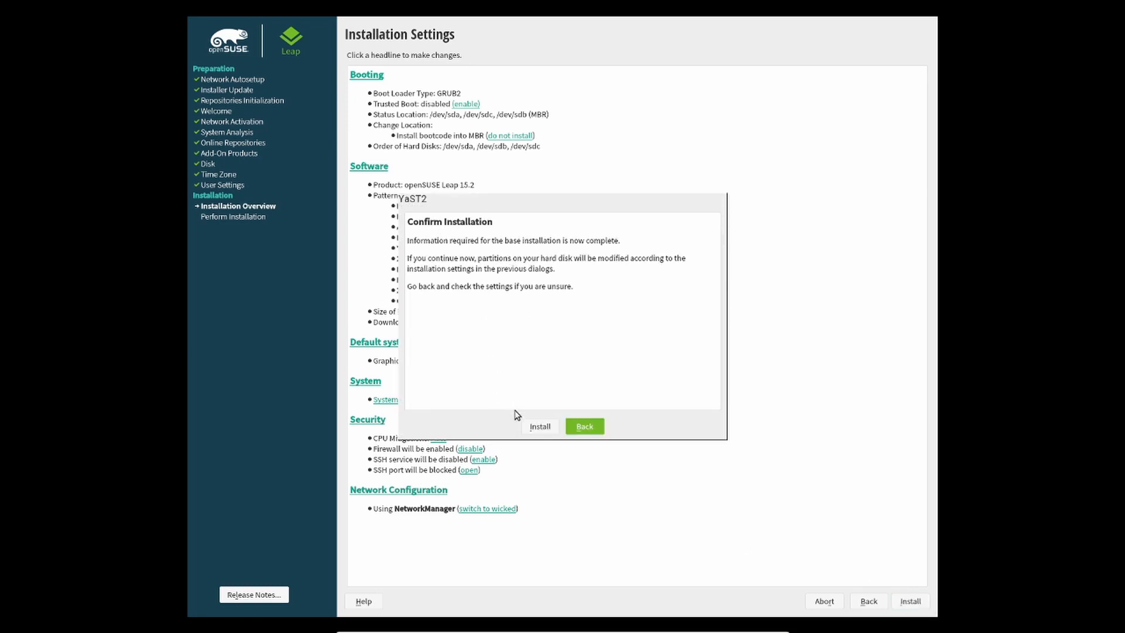
left_click(538, 427)
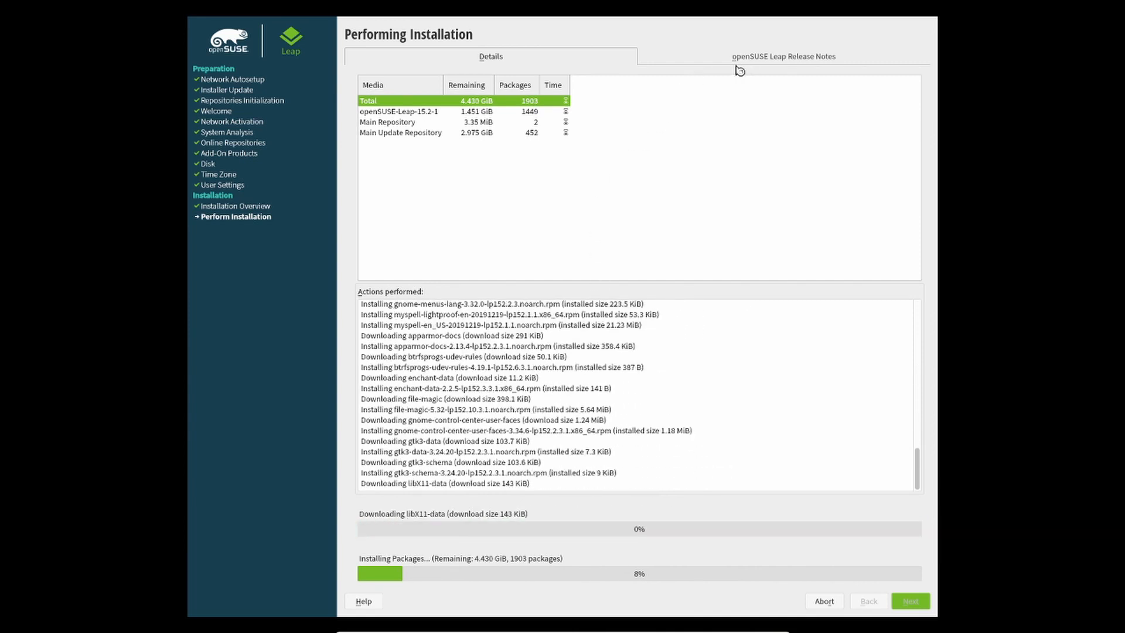
- Read the release notes on atomic updates, examining Btrfs snapshots, the read-only root file system and the Transactional Server disk space requirement
left_click(798, 56)
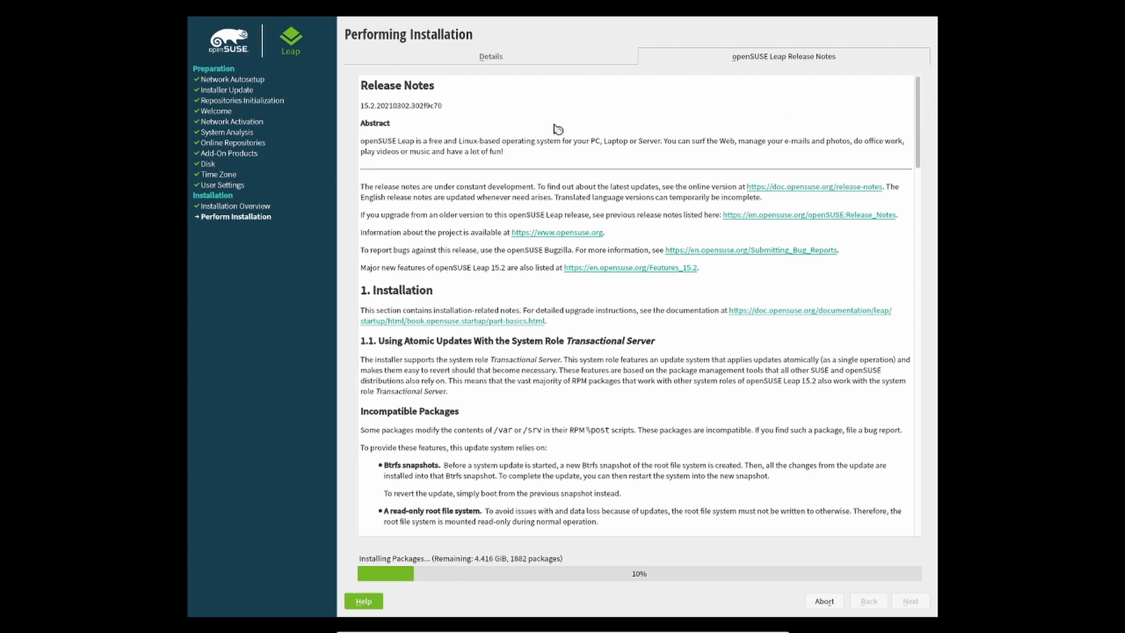
left_click(921, 108)
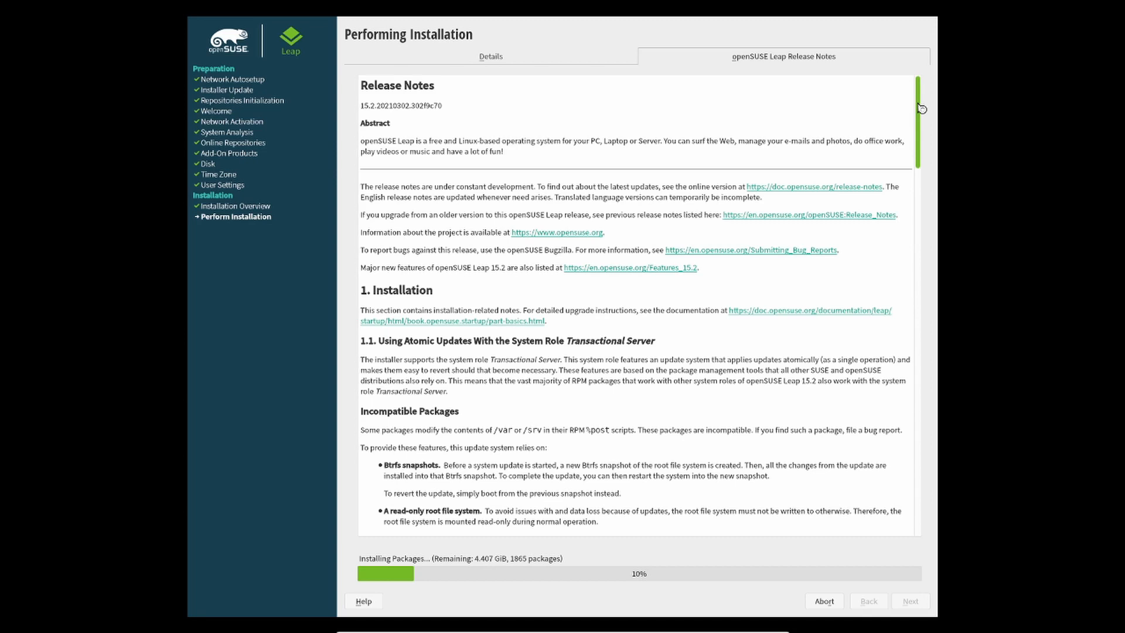
left_click_drag(921, 108, 920, 131)
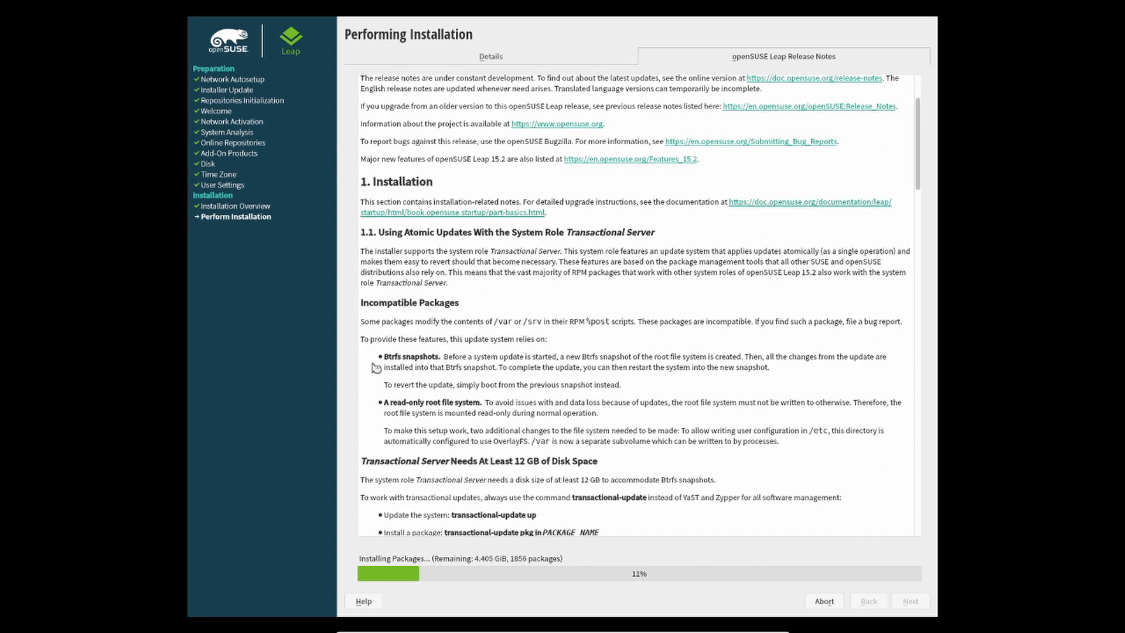
left_click_drag(384, 356, 767, 372)
left_click(779, 373)
left_click_drag(383, 403, 486, 404)
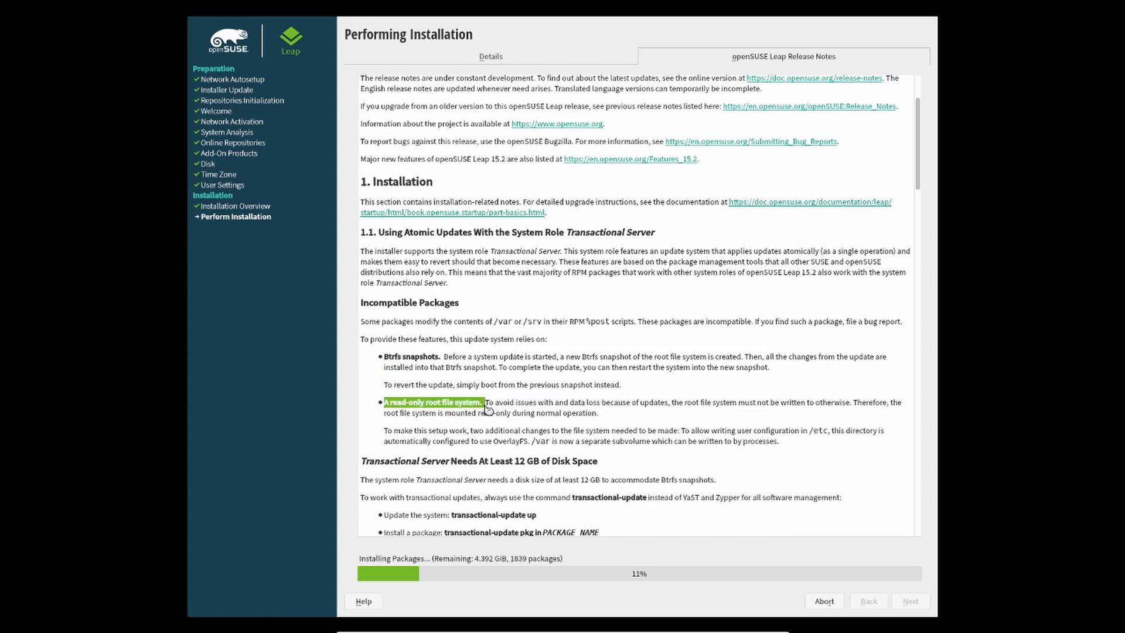
left_click(493, 403)
scroll(922, 176, "down", 3)
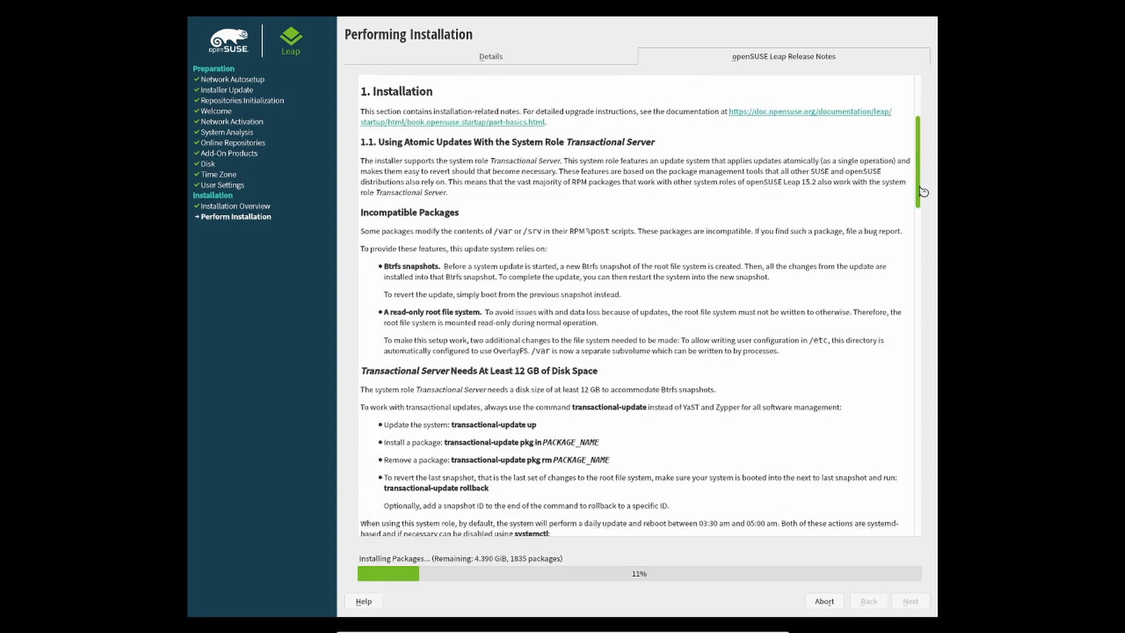
left_click_drag(364, 341, 598, 342)
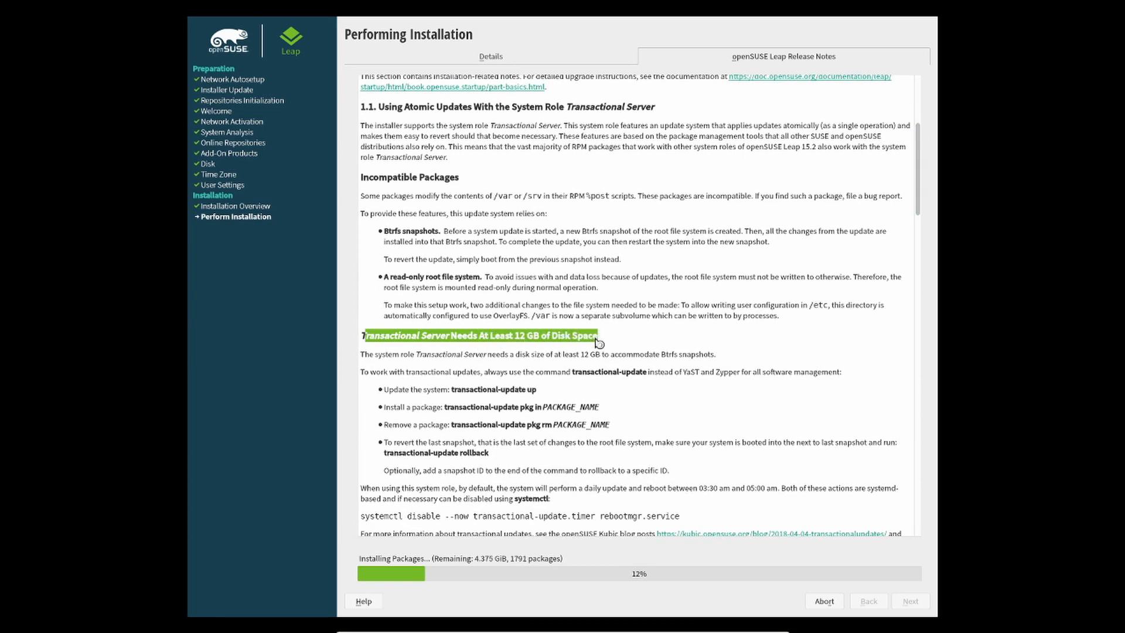
left_click(618, 345)
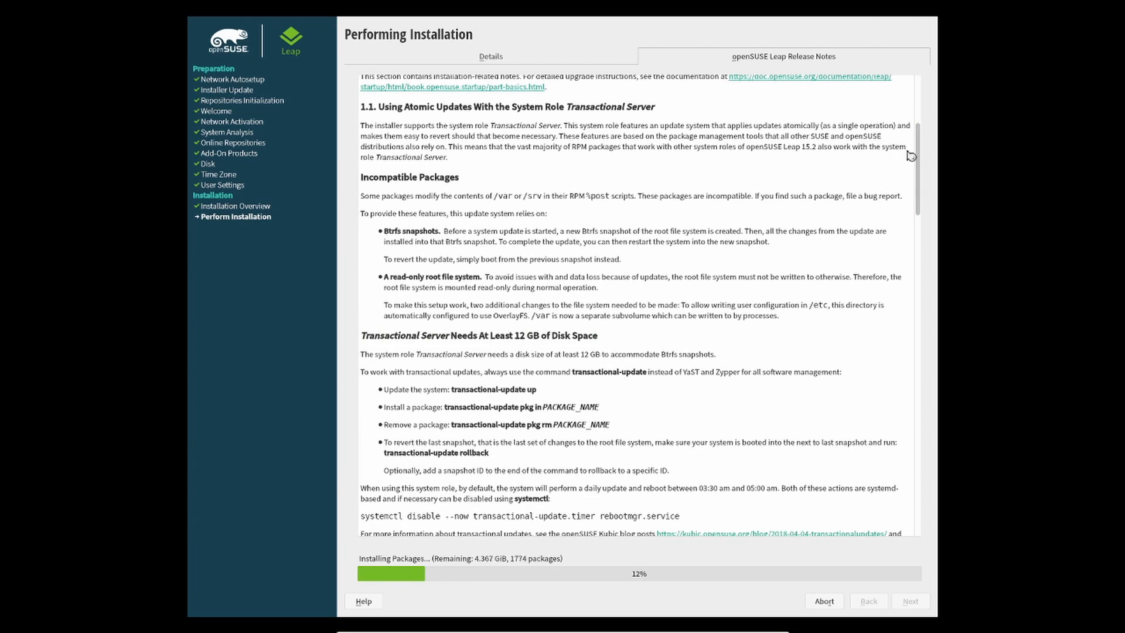
- Skim the remaining release notes through Drivers and Hardware, Desktop and More Information, and return to the installation details
left_click_drag(915, 181, 926, 474)
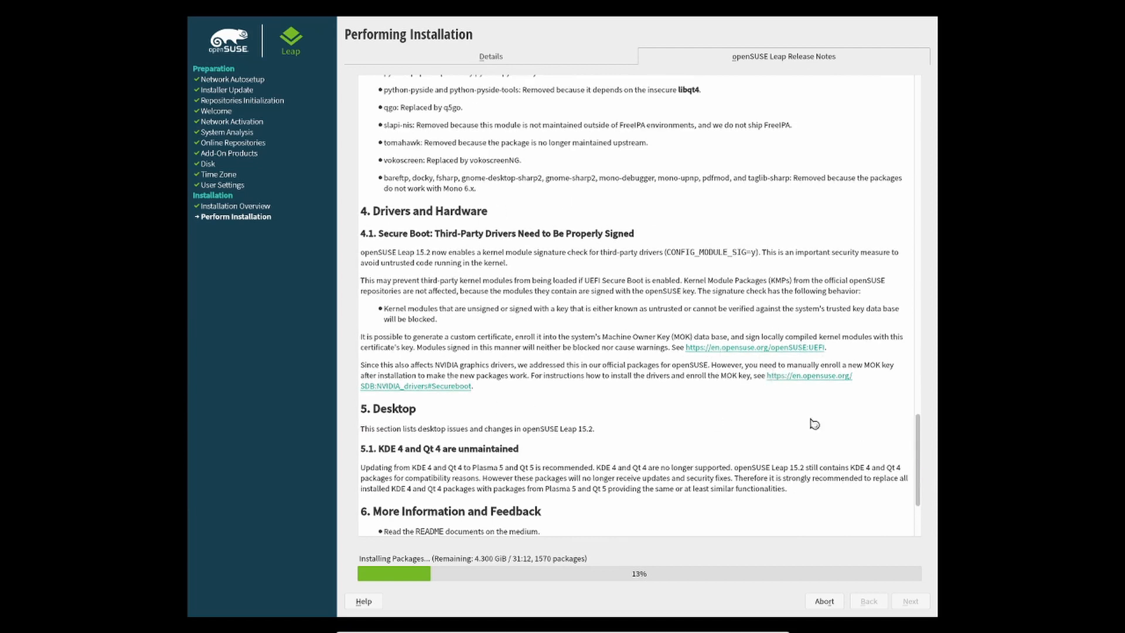
left_click_drag(921, 437, 923, 479)
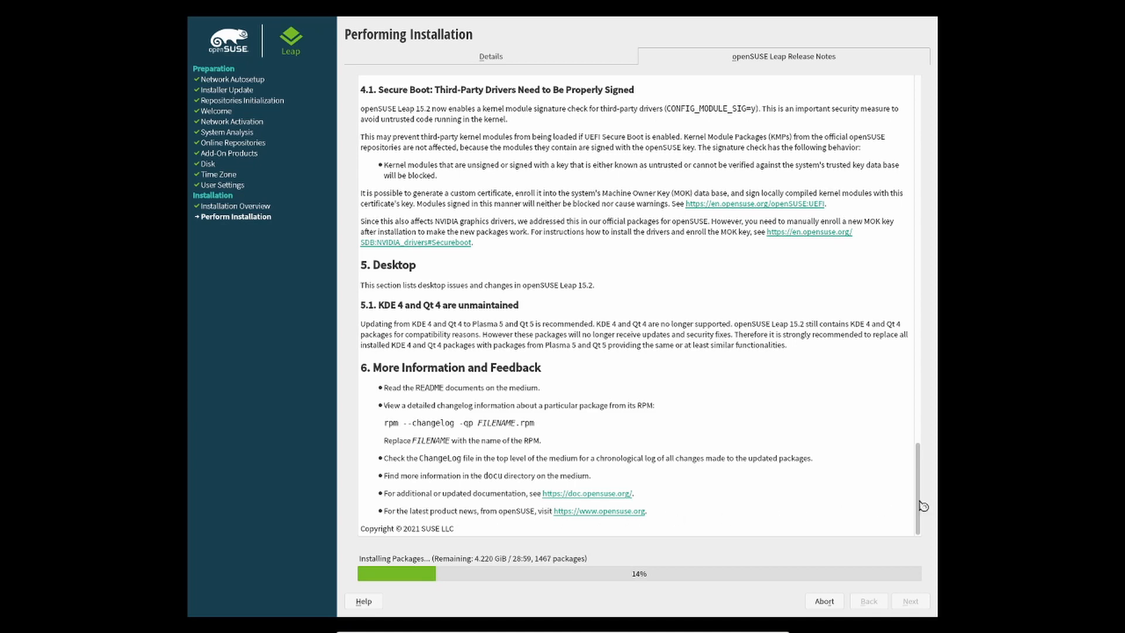
left_click_drag(920, 500, 902, 130)
left_click(480, 56)
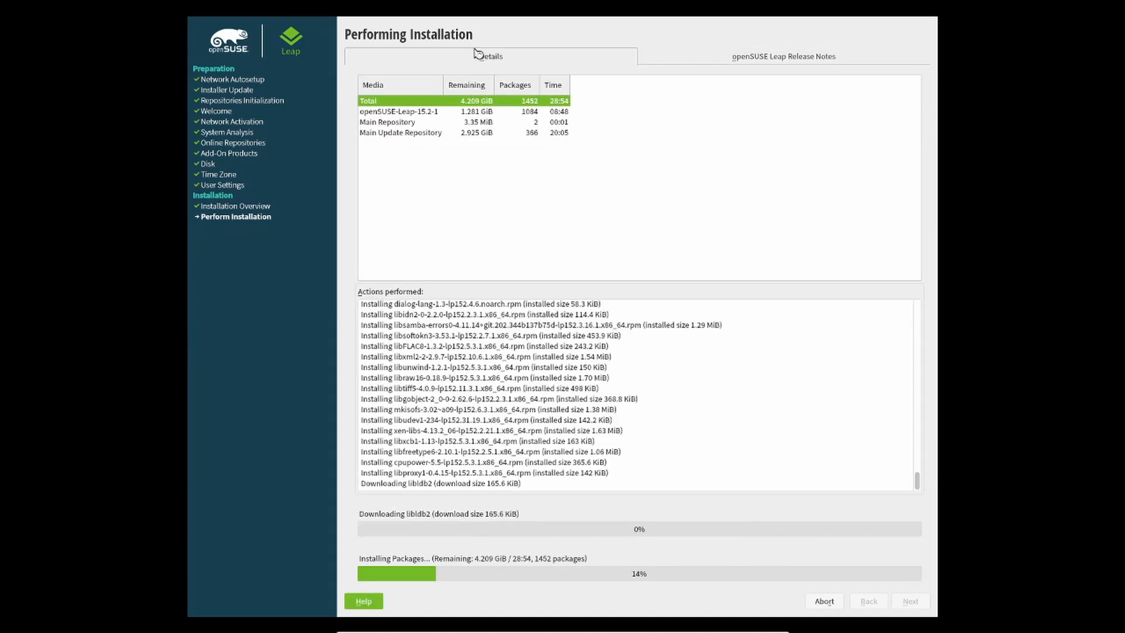